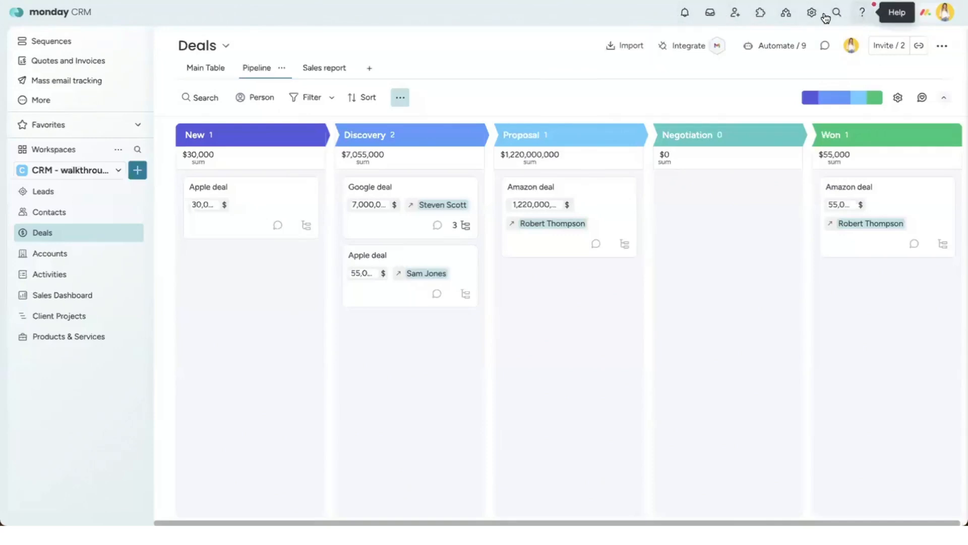
Step: Check the notifications, the update feed, and the account setup and privacy settings
click(685, 19)
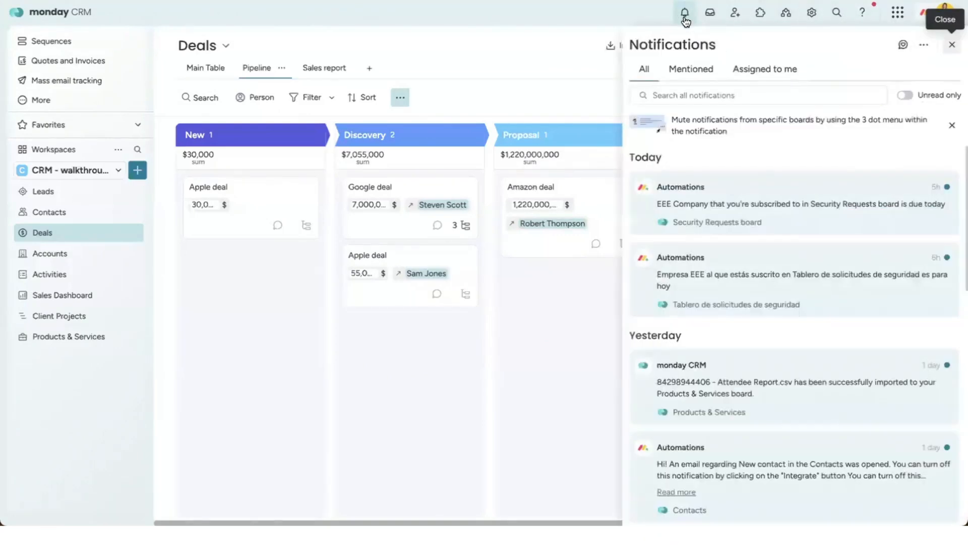
click(710, 20)
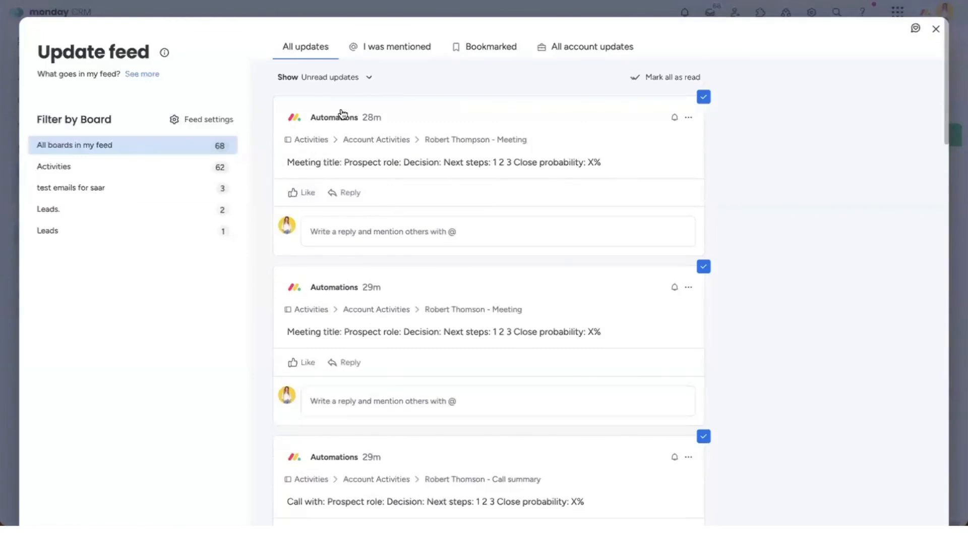
click(936, 29)
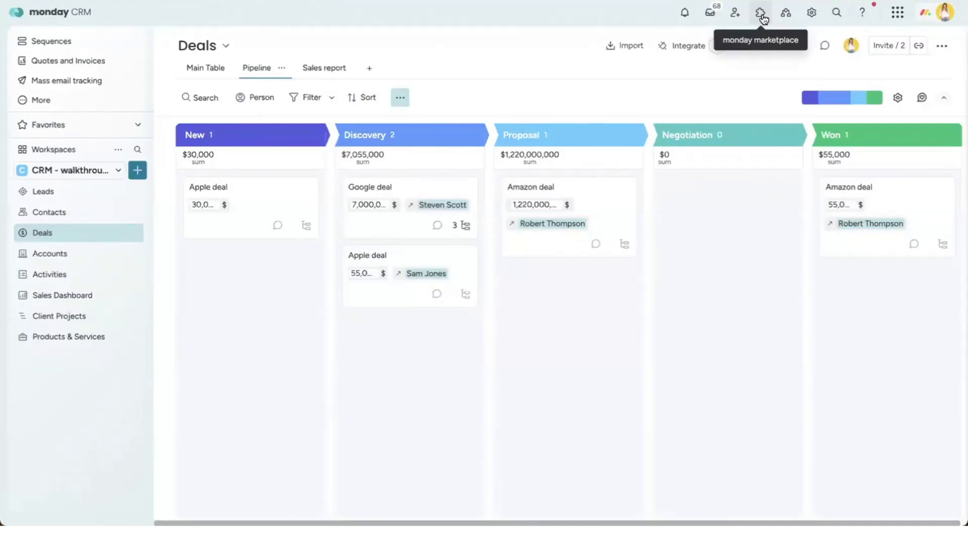
click(812, 13)
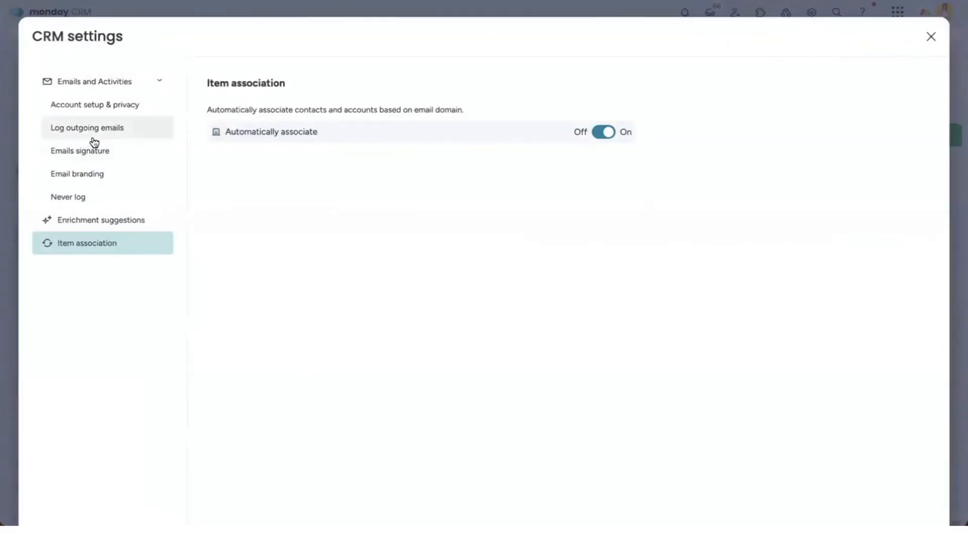
click(110, 106)
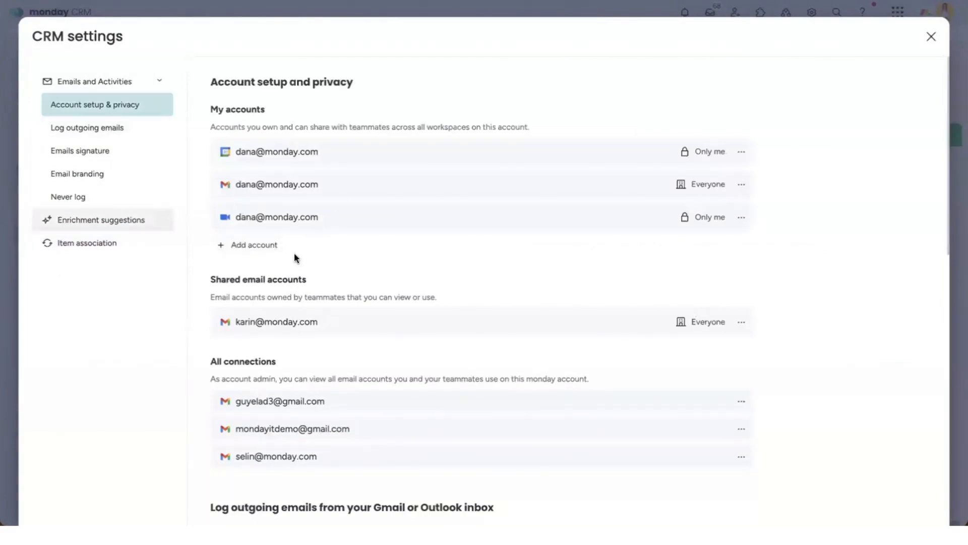
click(932, 42)
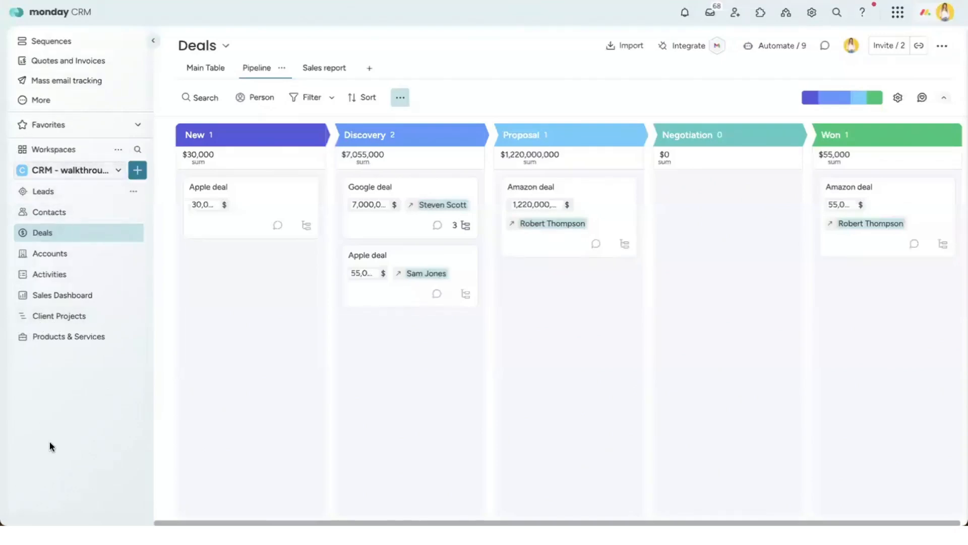
Step: Look at Leads and Contacts, then show the Deals board as its Main Table
click(59, 196)
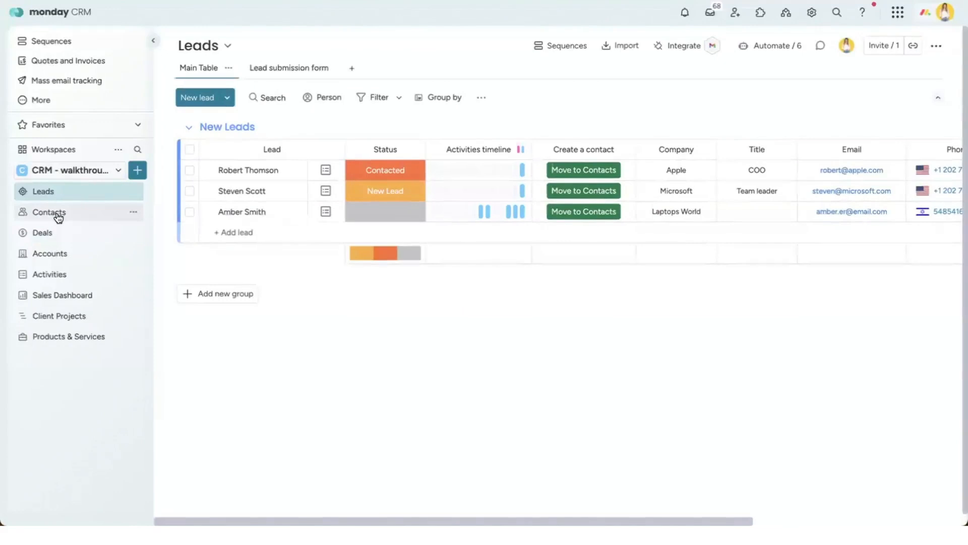
click(59, 216)
click(50, 232)
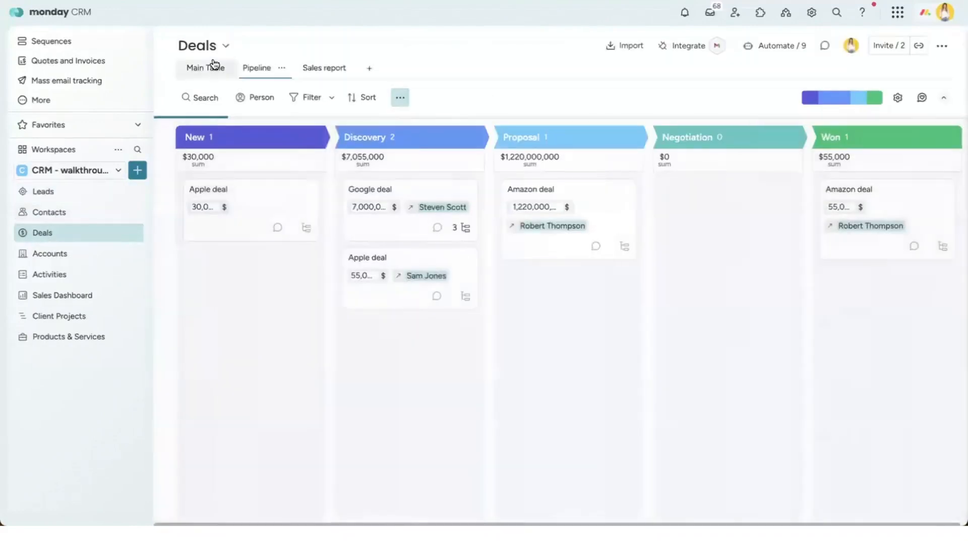
click(207, 71)
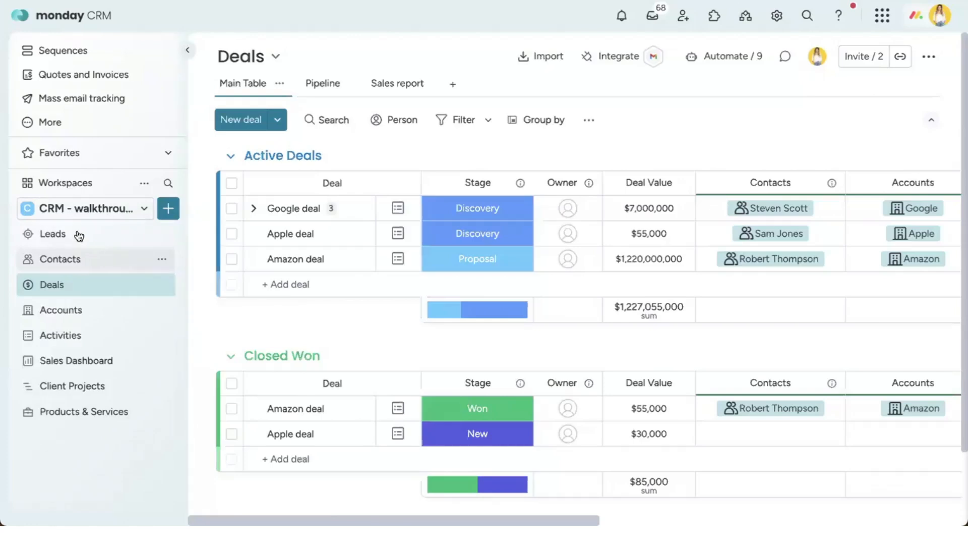
Step: View the Deals board info popup, then close it
click(268, 67)
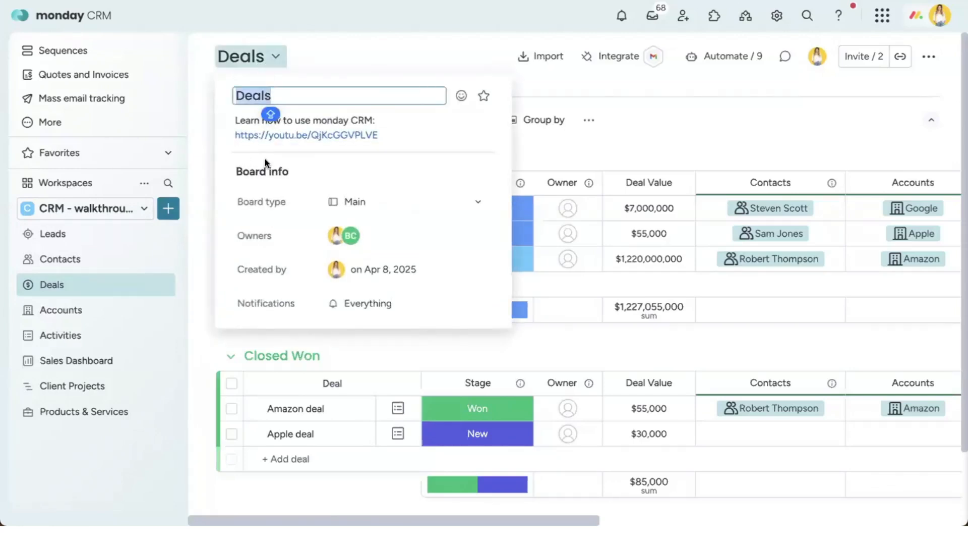
click(302, 95)
click(328, 58)
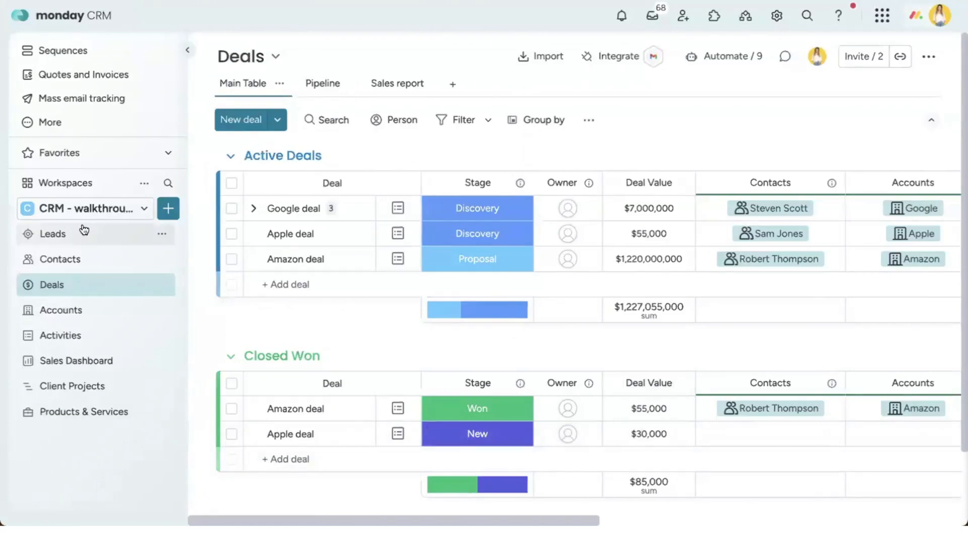
Step: Create a 'Post sales' workspace folder and drag Products & Services into it
click(171, 217)
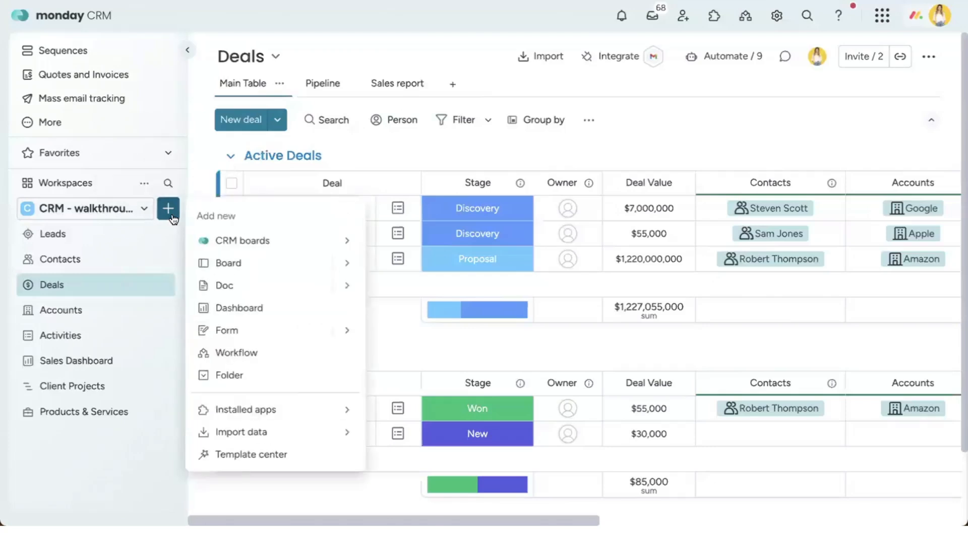
click(231, 373)
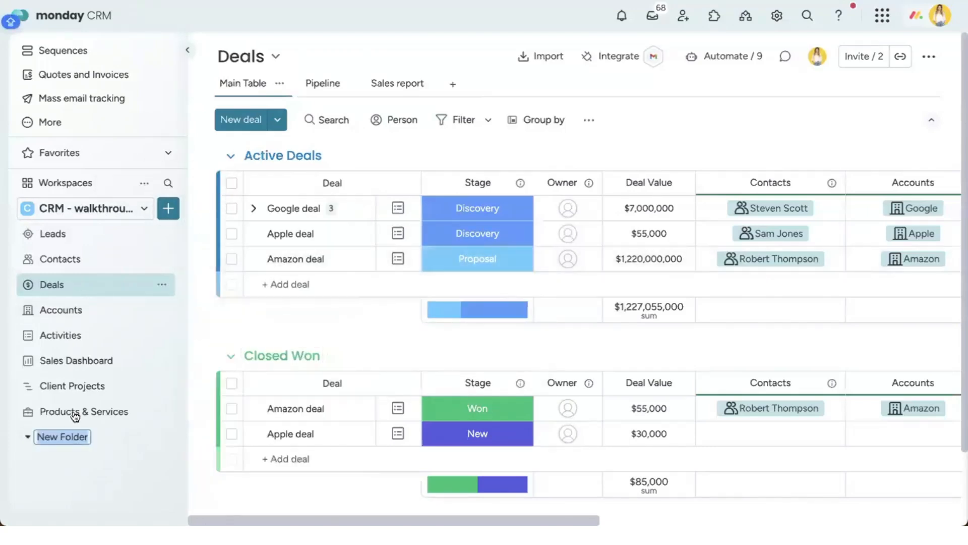
text(Post sales)
key(Return)
mouse_move(99, 412)
mouse_down()
mouse_move(96, 395)
mouse_move(91, 401)
mouse_up()
click(88, 392)
click(89, 393)
click(88, 392)
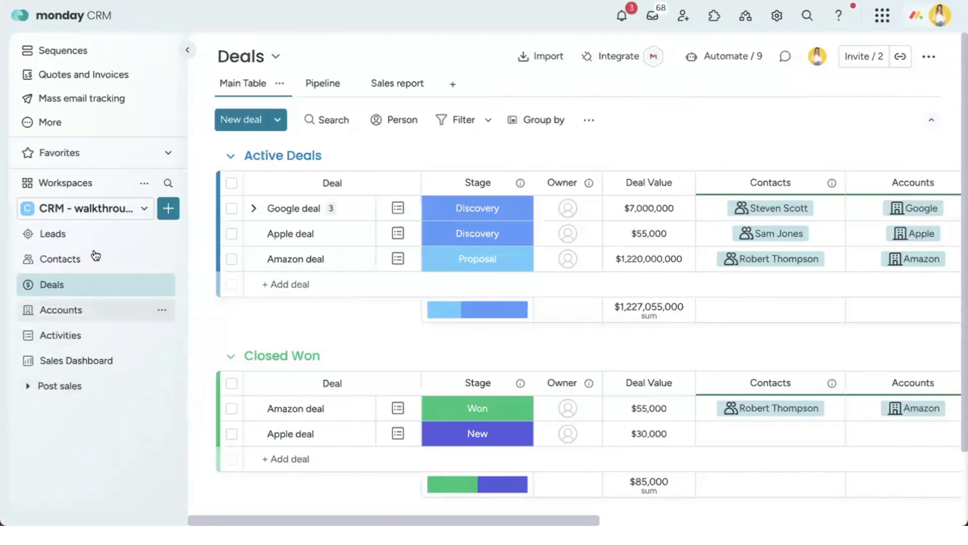
click(66, 209)
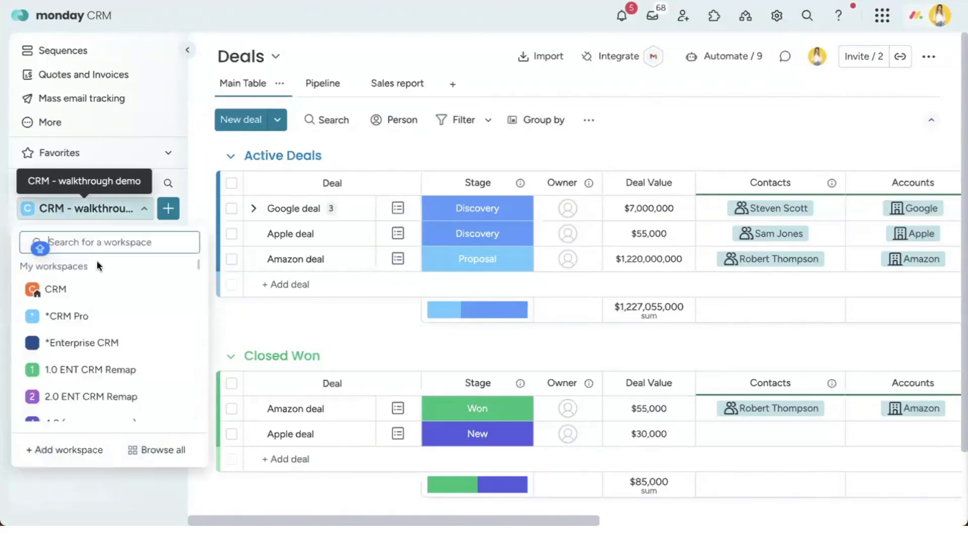
scroll(120, 338, down, 8)
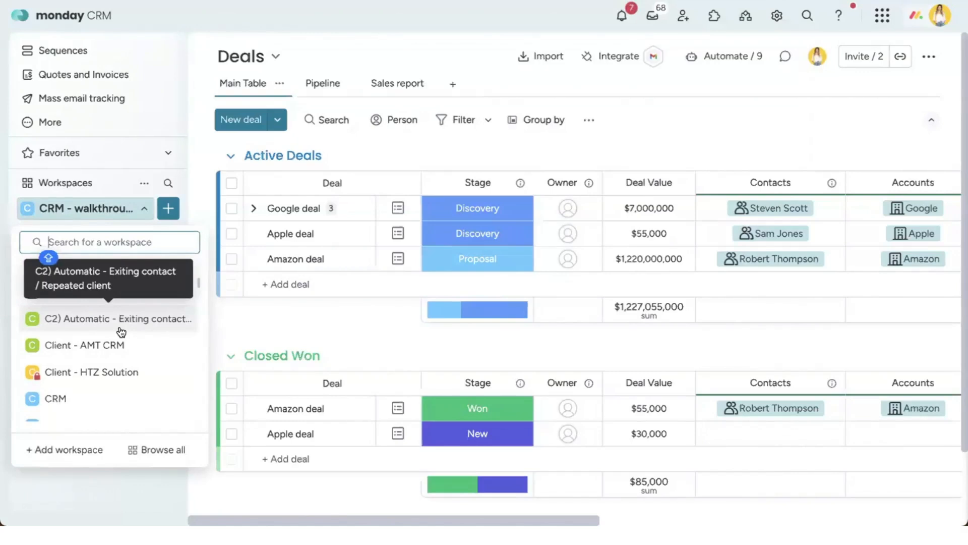
scroll(113, 348, down, 2)
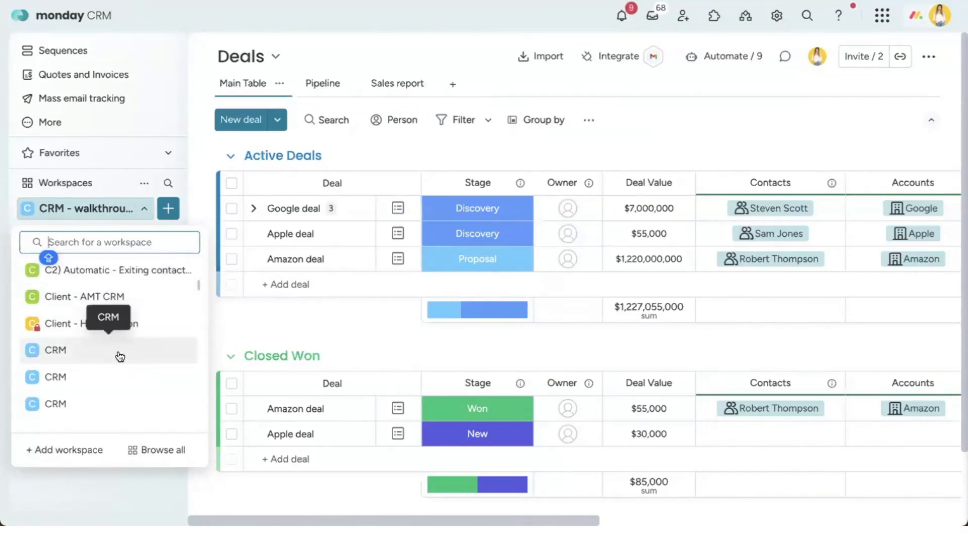
scroll(120, 357, down, 3)
scroll(119, 358, up, 9)
scroll(120, 356, down, 2)
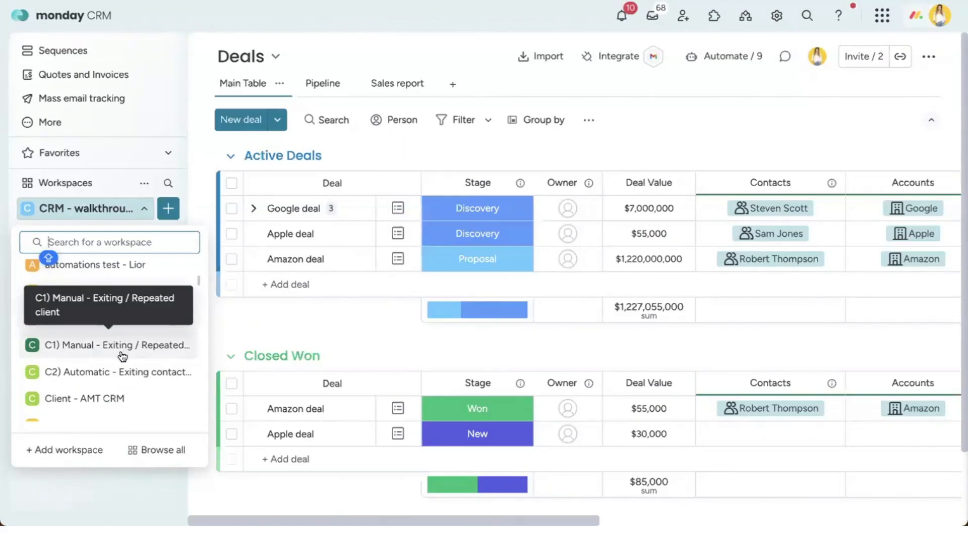
scroll(121, 353, up, 3)
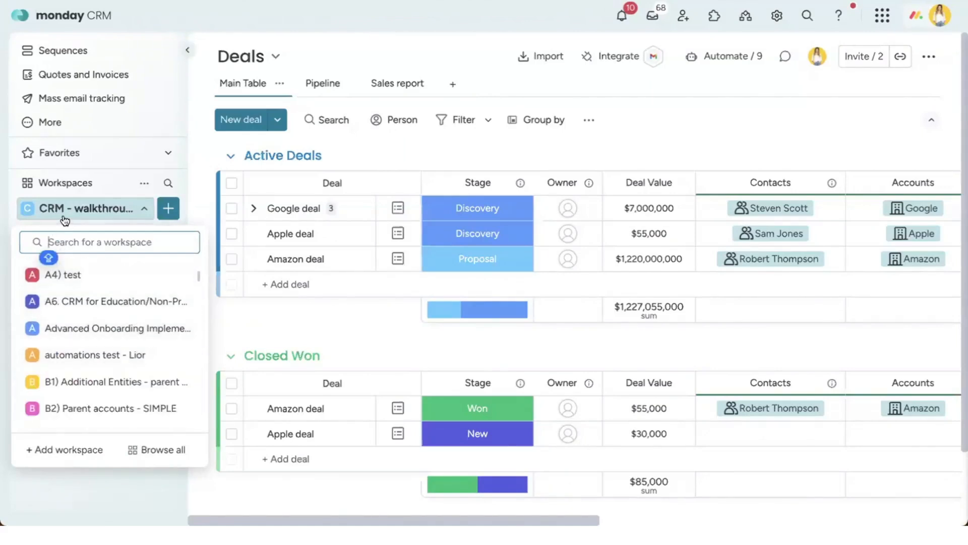
scroll(131, 312, up, 3)
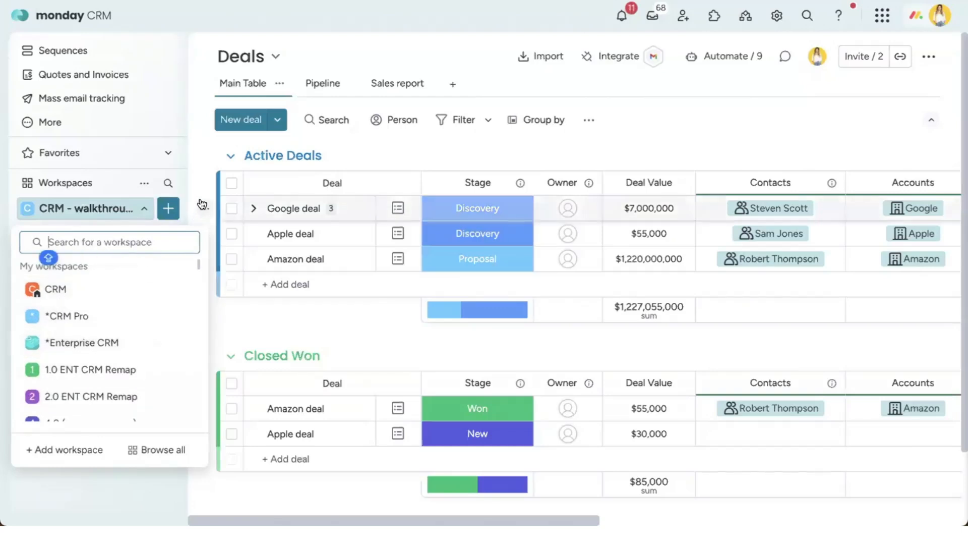
click(200, 171)
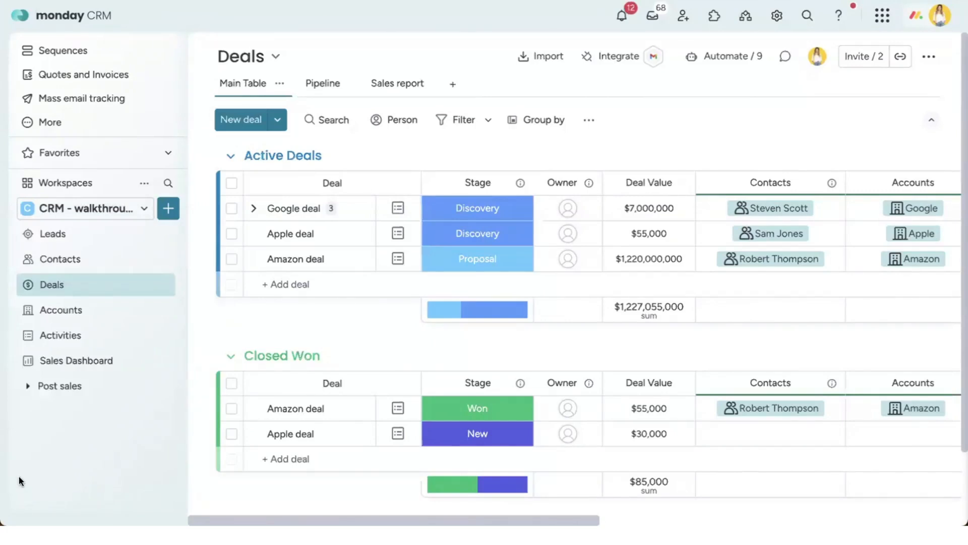
click(111, 214)
scroll(95, 352, down, 3)
scroll(95, 352, up, 3)
key(Caps_Lock)
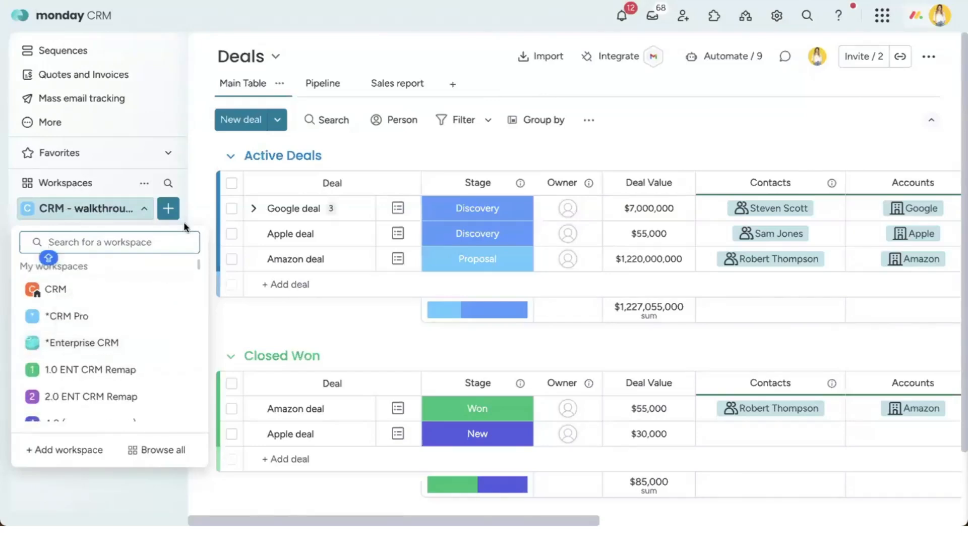
click(204, 208)
click(123, 210)
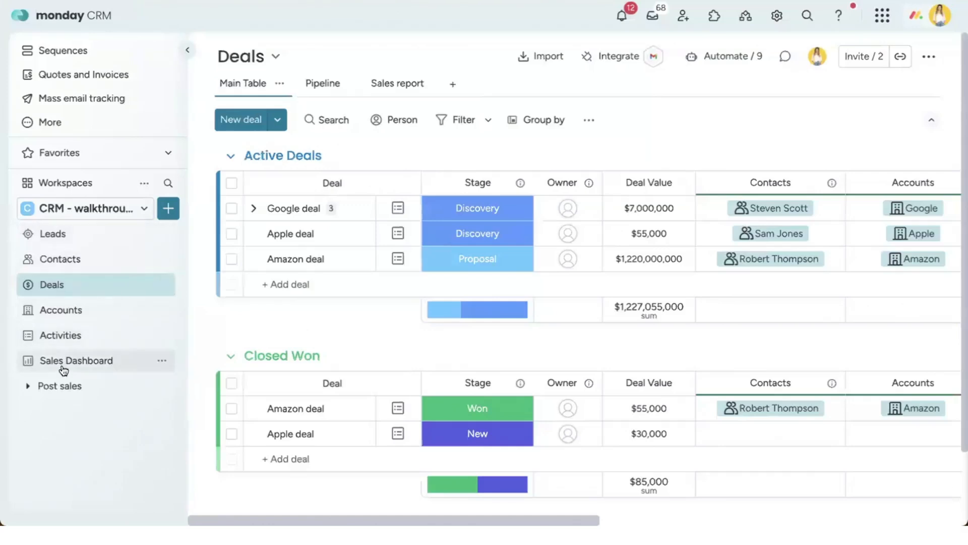
Step: Open the Leads board, then switch to the Contacts board
click(50, 243)
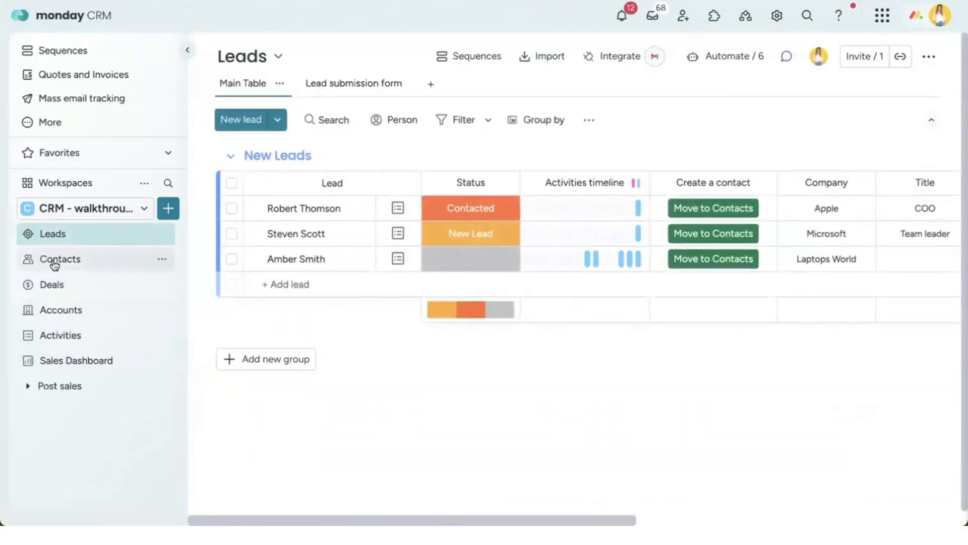
click(55, 260)
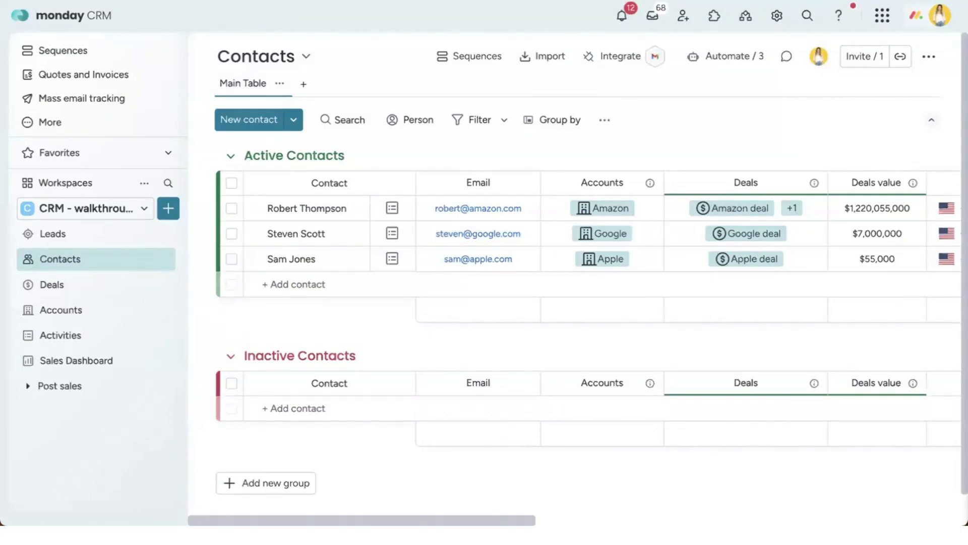
Step: Open the Contacts board info popup, then close it
click(267, 57)
click(274, 94)
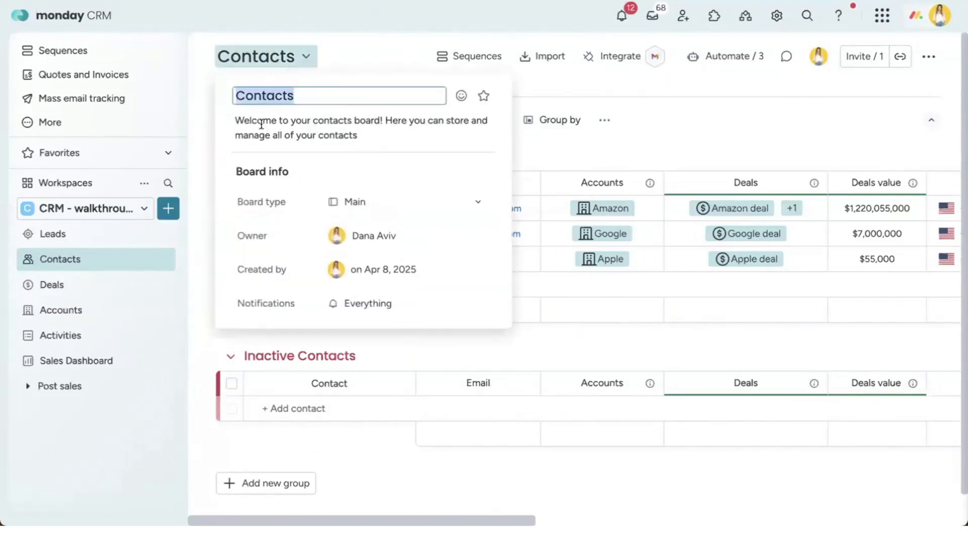
click(344, 65)
Step: Add an empty 'New Group' below Active and Inactive Contacts
click(306, 151)
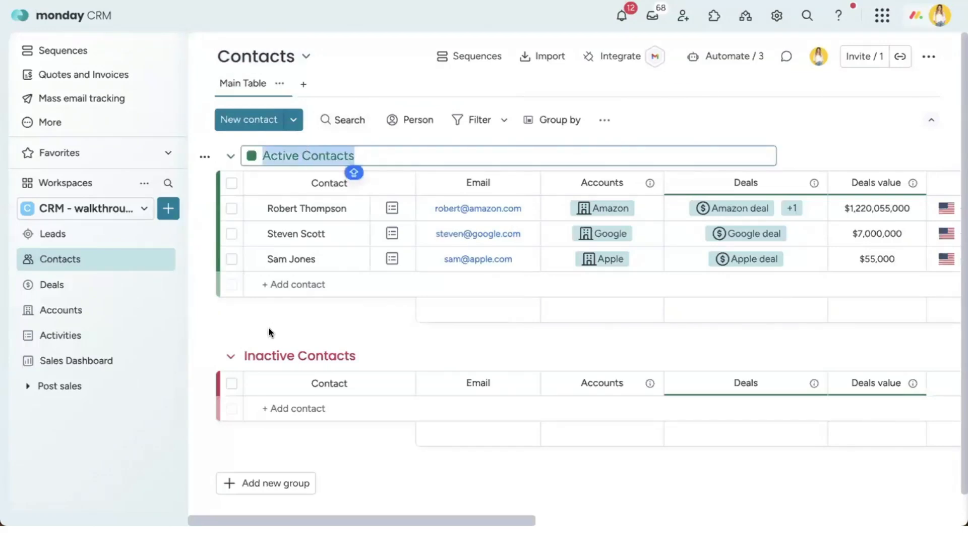
click(261, 477)
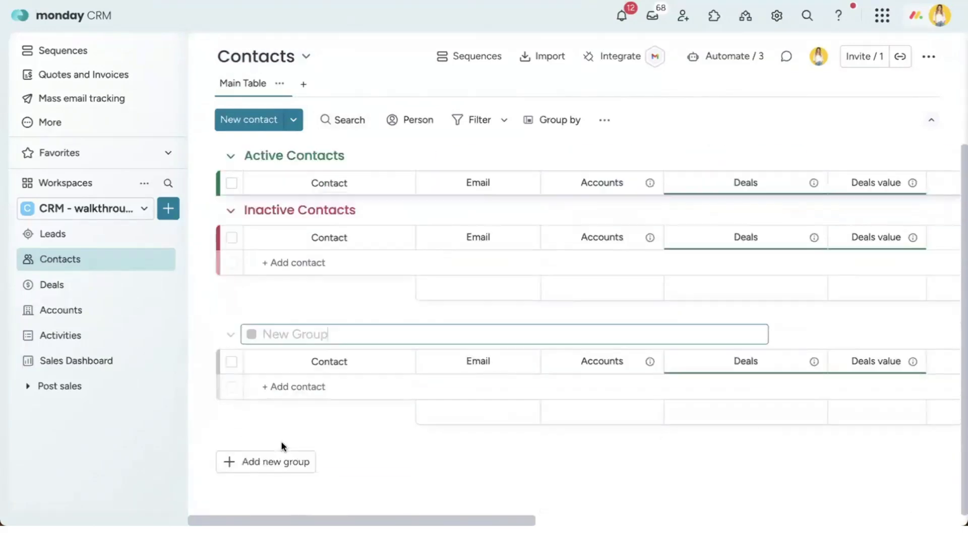
click(313, 183)
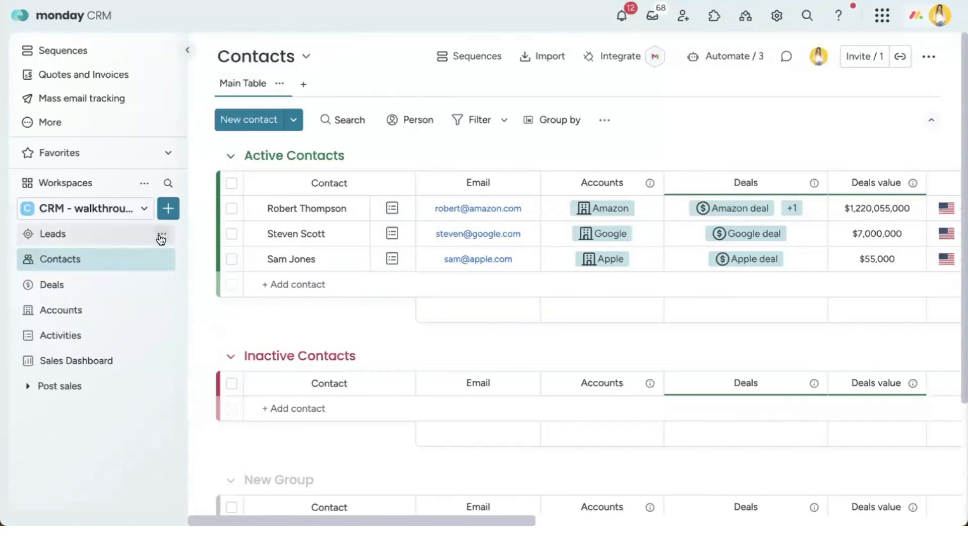
click(161, 262)
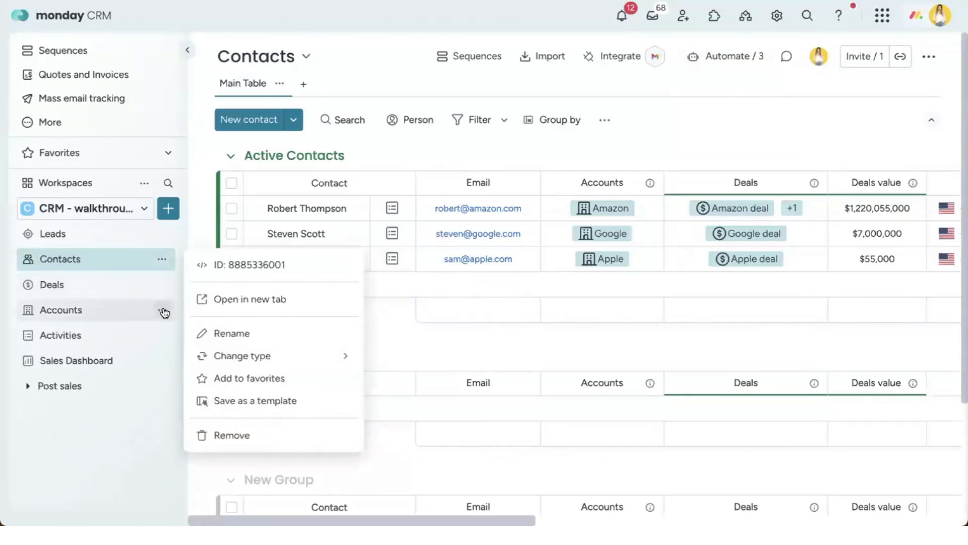
click(162, 310)
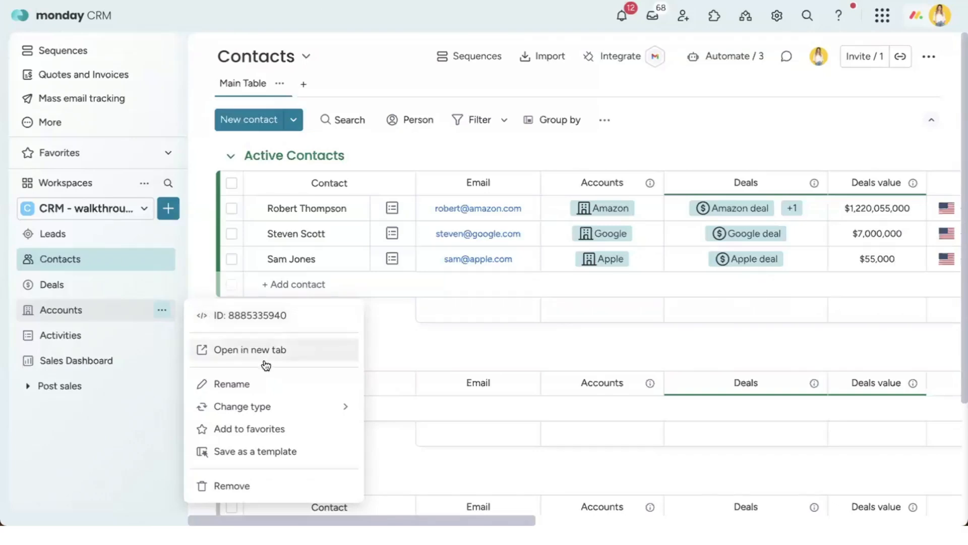
click(167, 205)
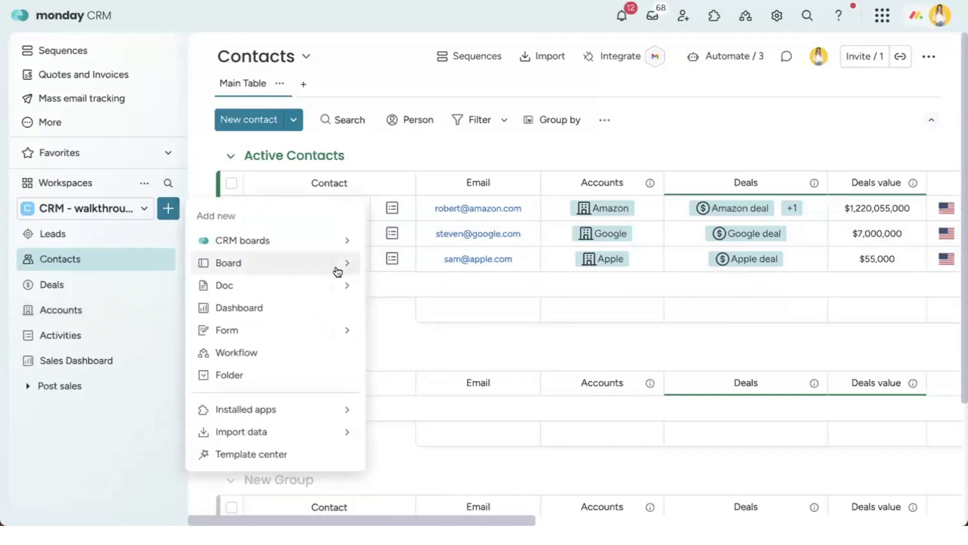
mouse_move(342, 251)
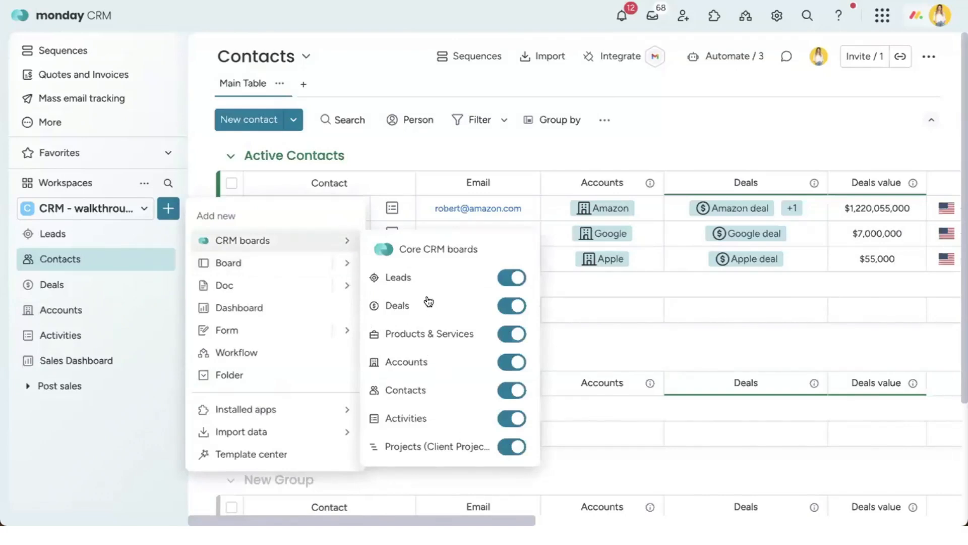
click(638, 329)
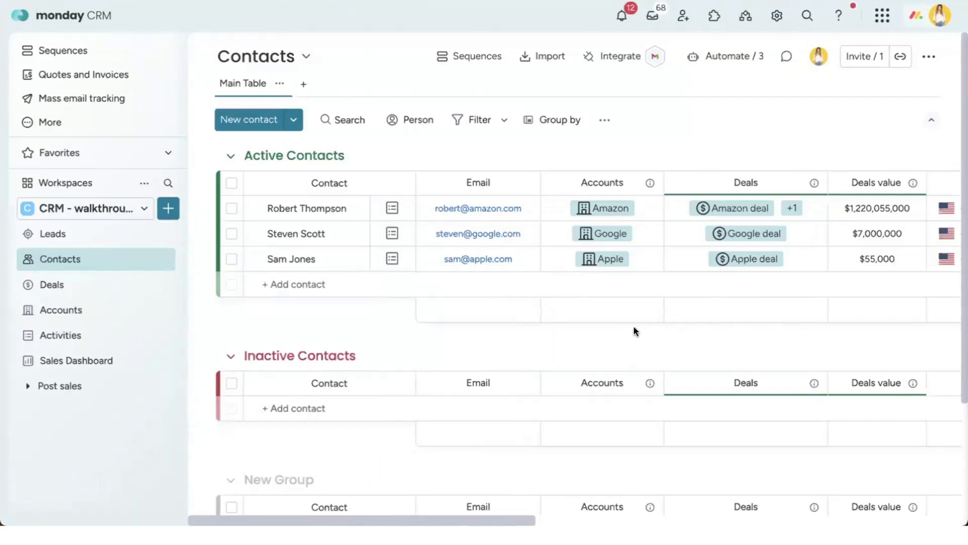
Step: Hide the sidebar, collapse Inactive Contacts, and re-expand Active Contacts to show its three contacts
click(184, 54)
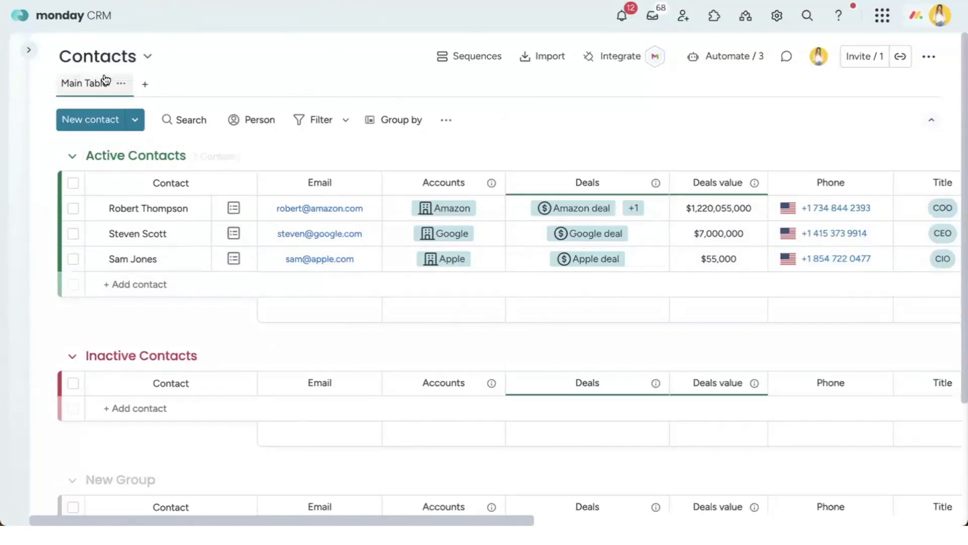
click(74, 156)
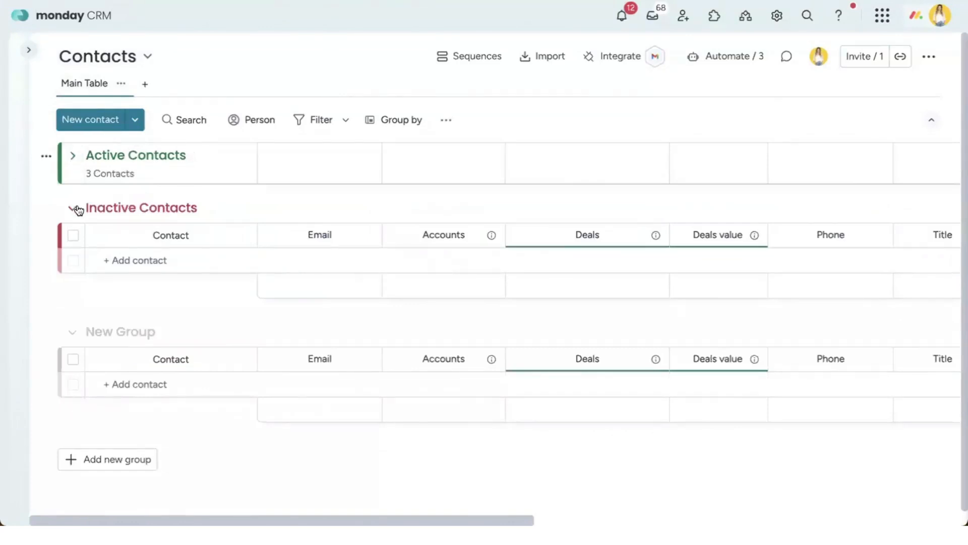
click(78, 210)
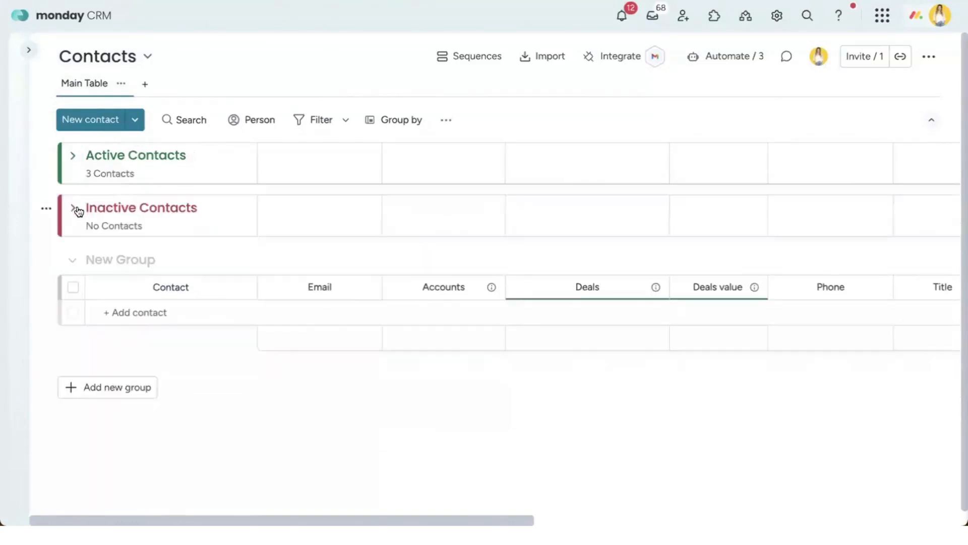
click(136, 156)
drag(135, 157, 81, 177)
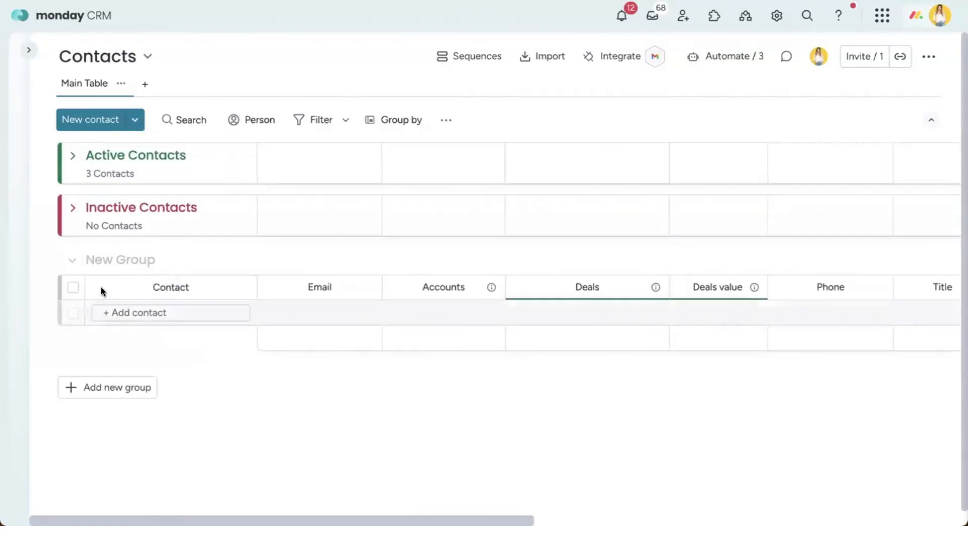
click(74, 157)
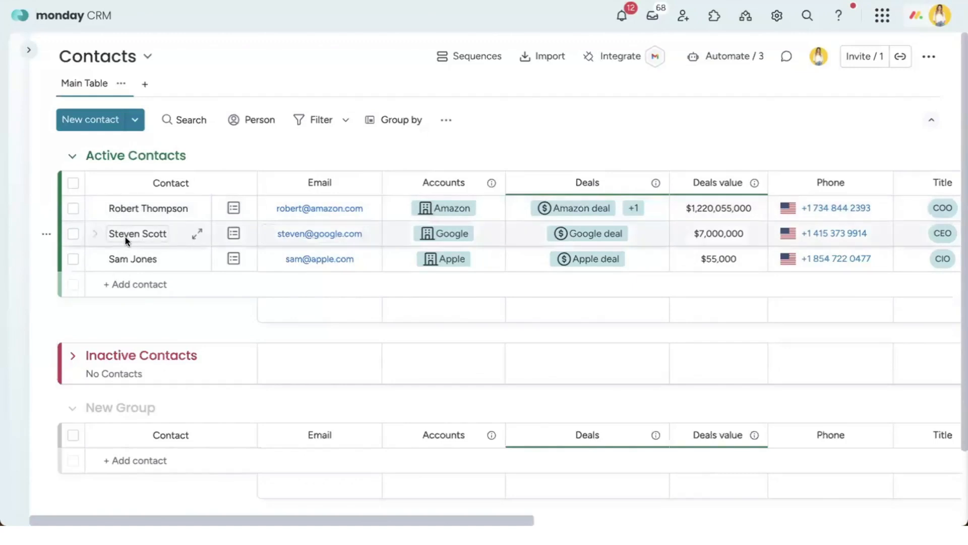
scroll(439, 234, right, 5)
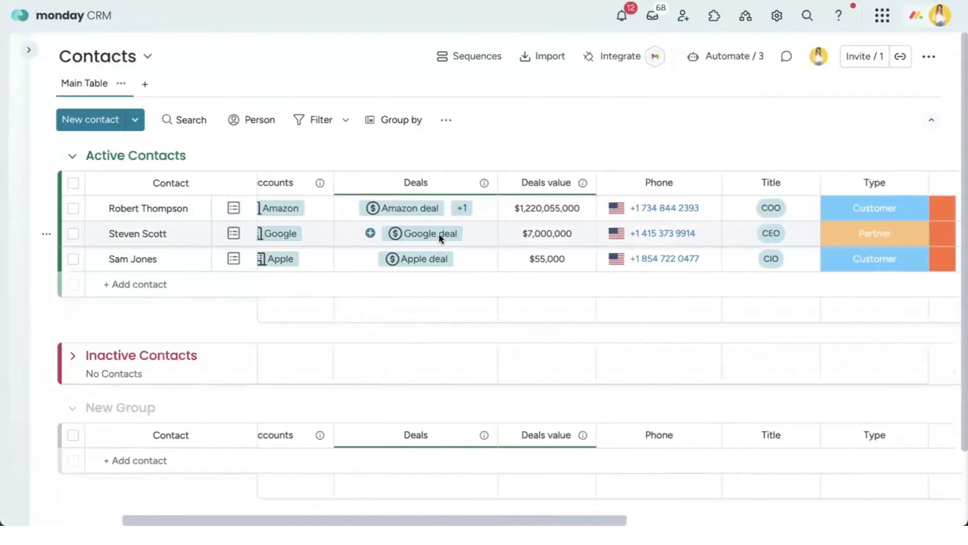
scroll(438, 234, right, 1)
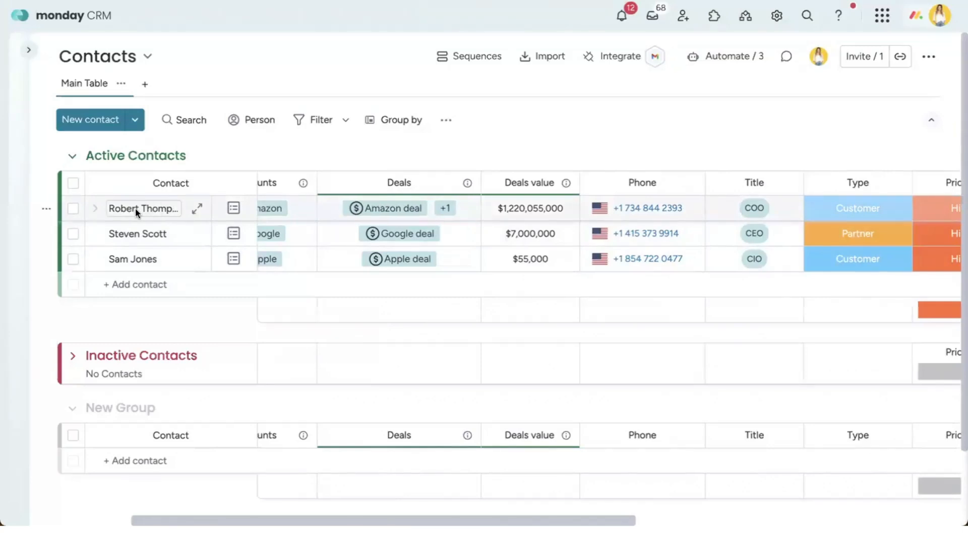
scroll(406, 204, left, 5)
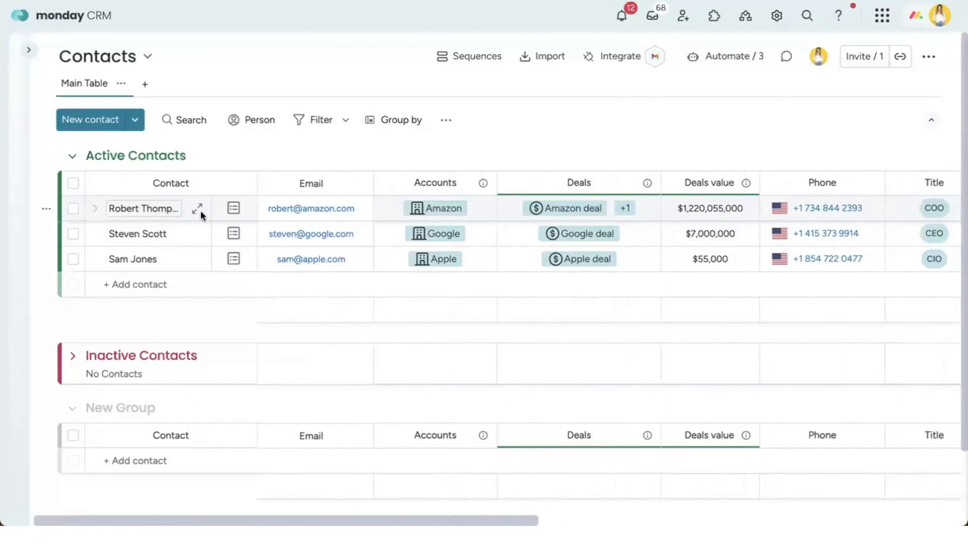
scroll(515, 216, right, 5)
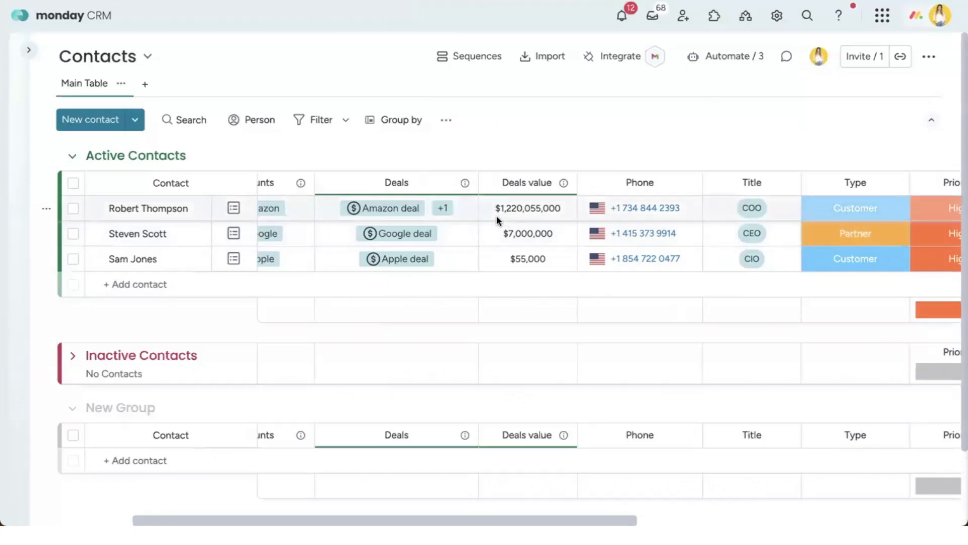
scroll(496, 216, right, 5)
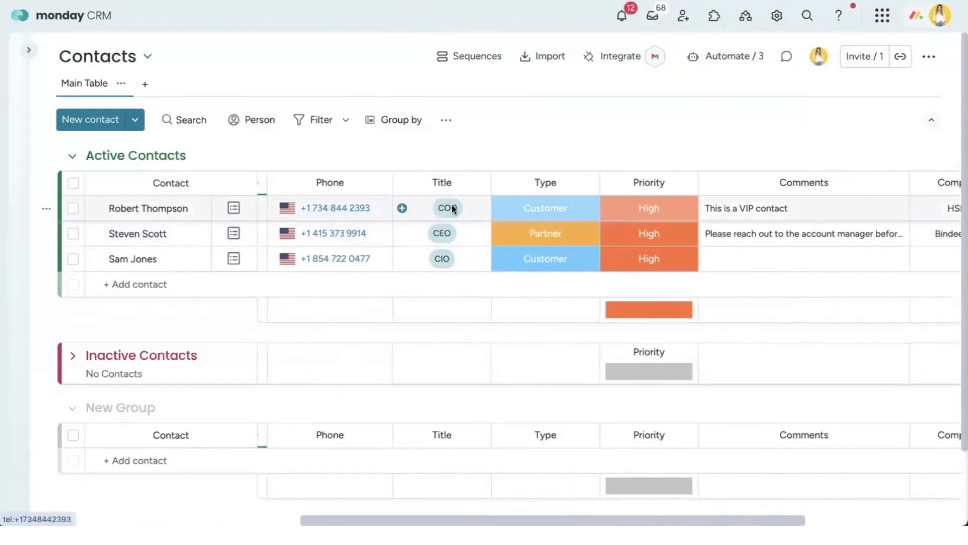
scroll(454, 206, right, 1)
scroll(434, 209, right, 5)
click(433, 207)
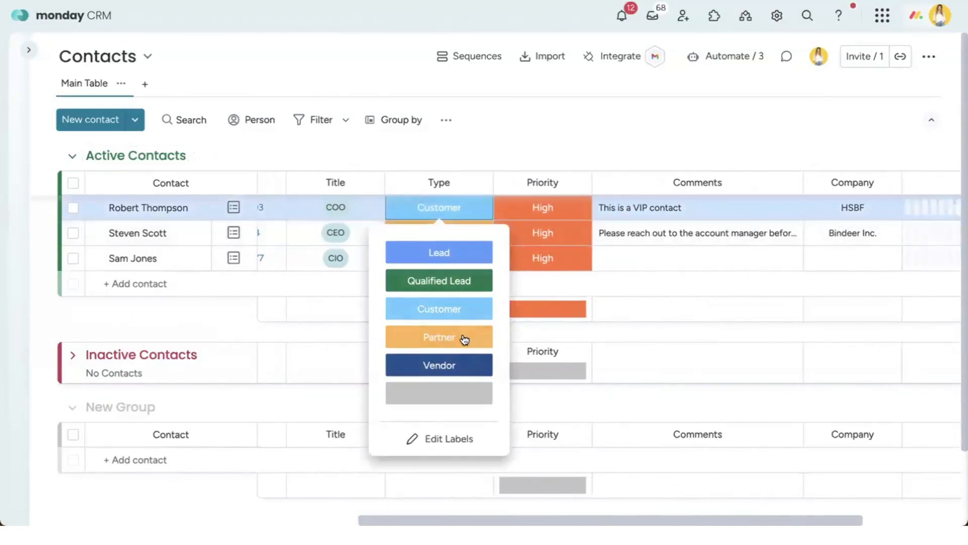
Step: Add 'Prospect' as a new label in the Type column's label choices
click(440, 439)
click(491, 258)
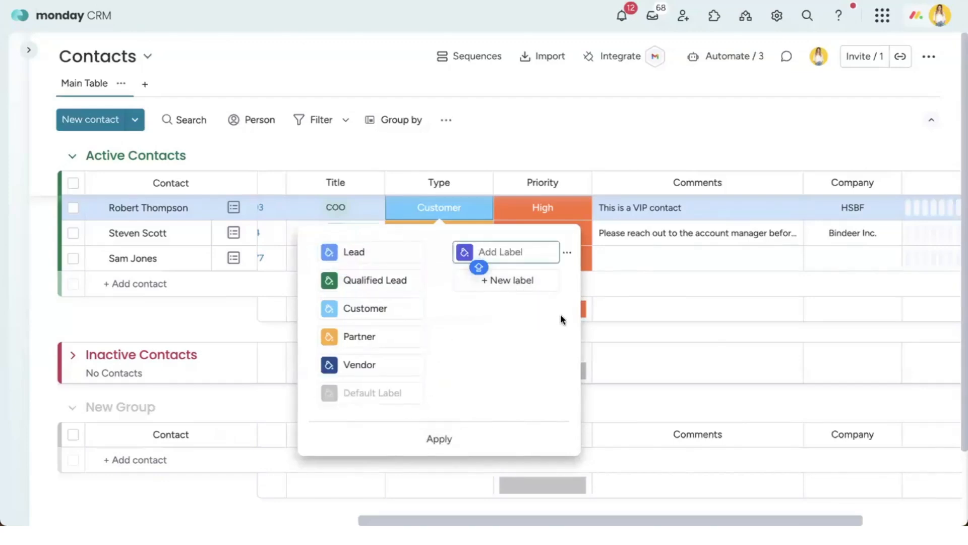
text(Prospec)
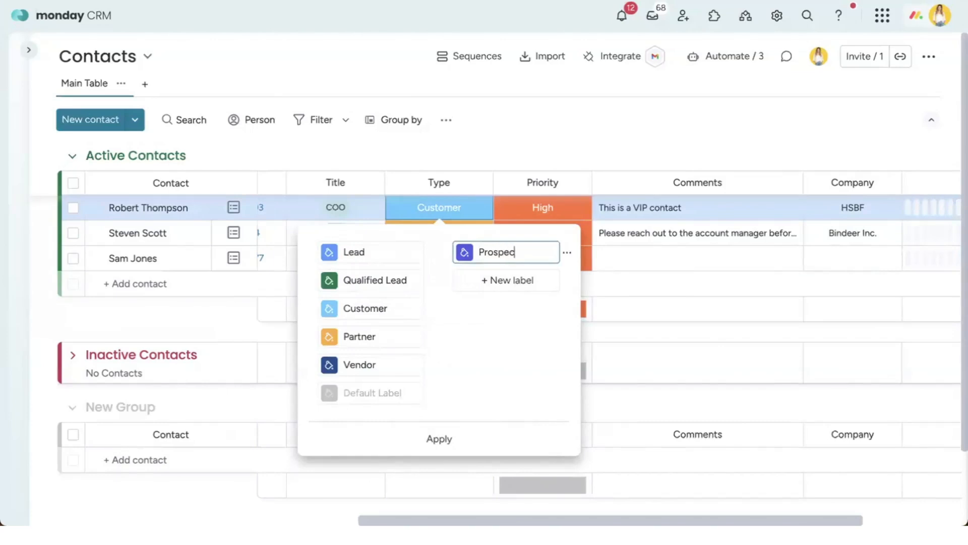
key(Return)
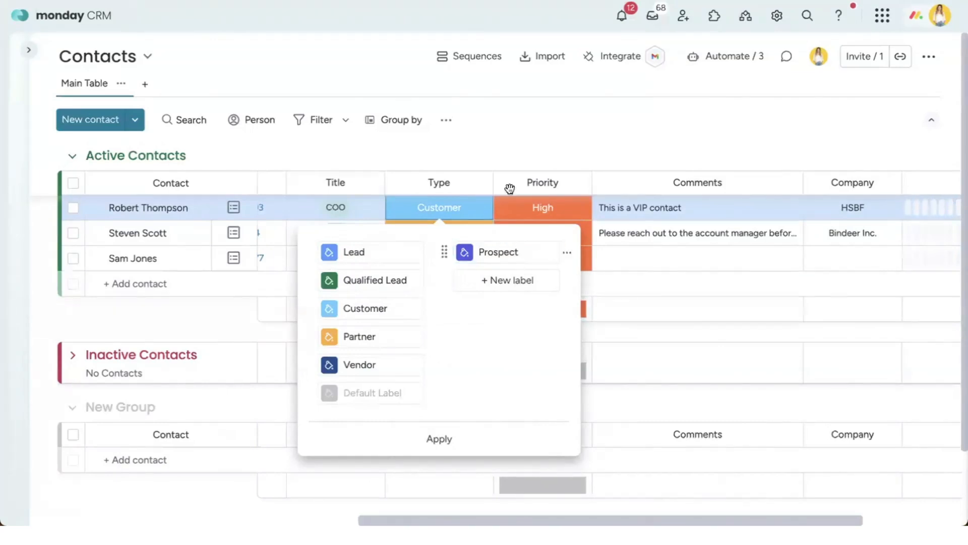
click(523, 138)
click(538, 212)
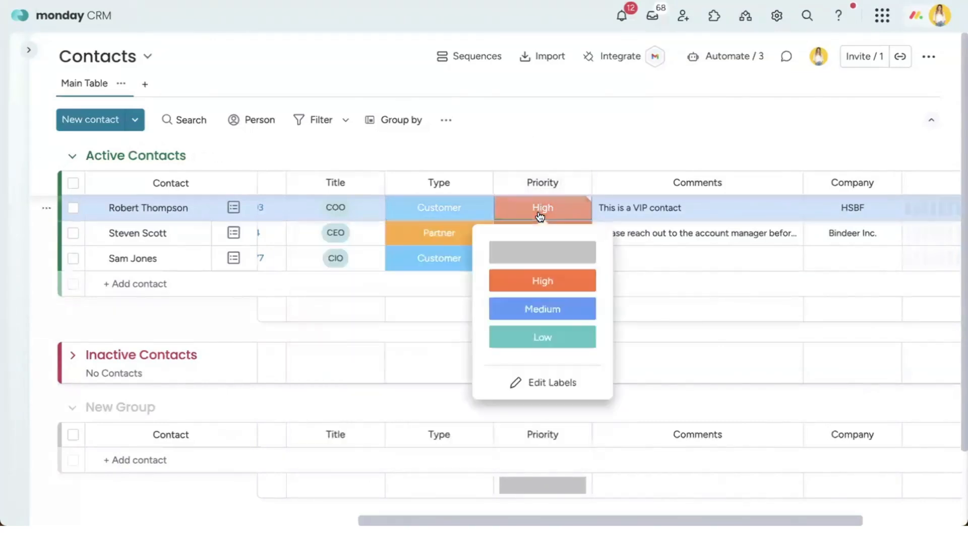
click(625, 137)
scroll(684, 204, right, 4)
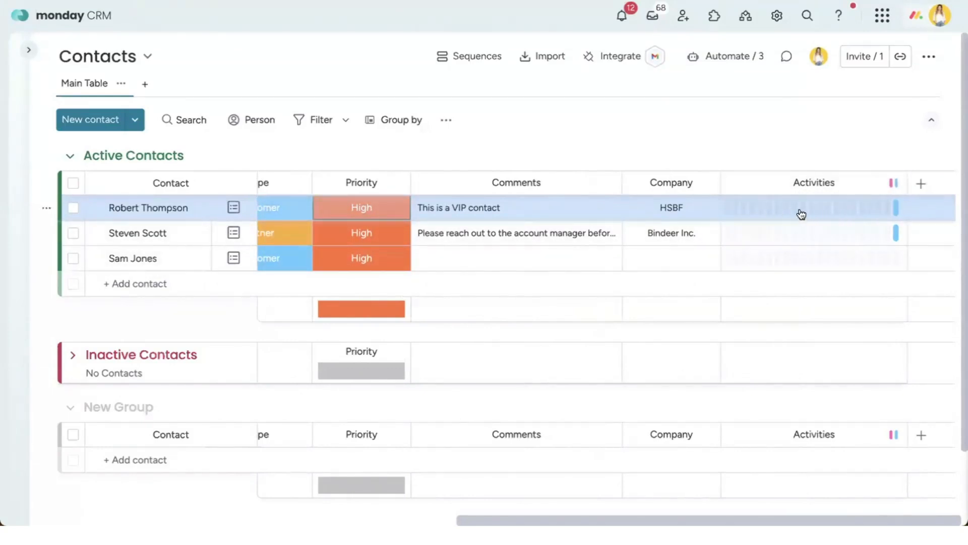
click(805, 182)
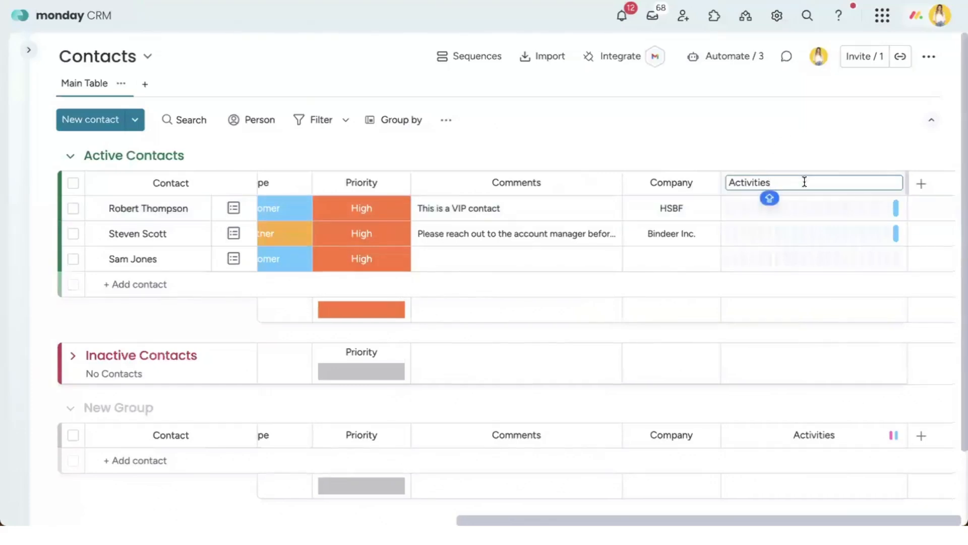
click(773, 150)
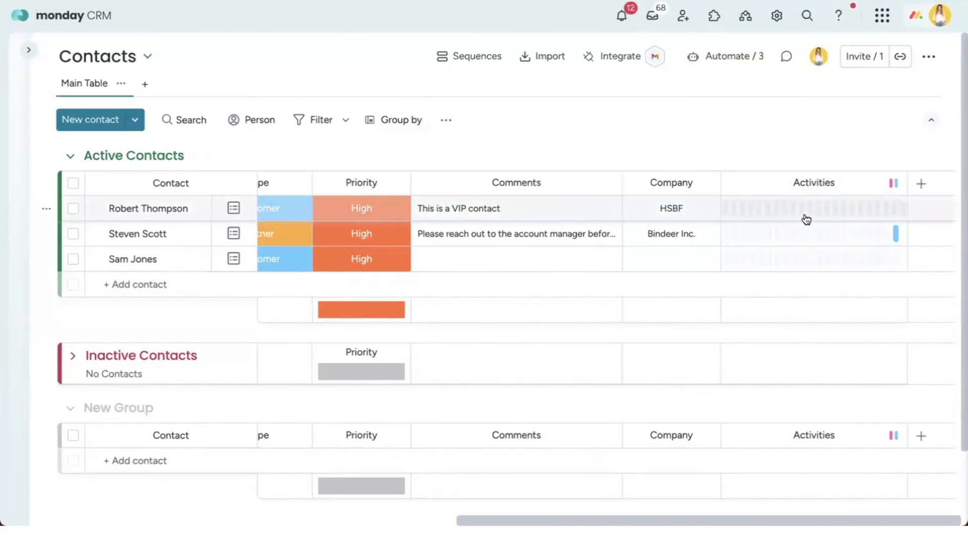
scroll(716, 202, left, 15)
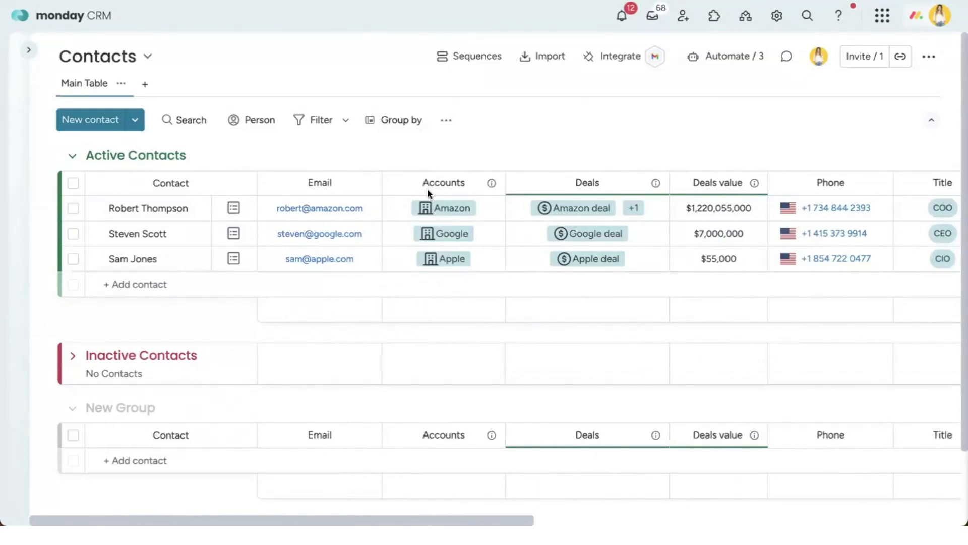
scroll(384, 181, right, 1)
scroll(384, 181, left, 1)
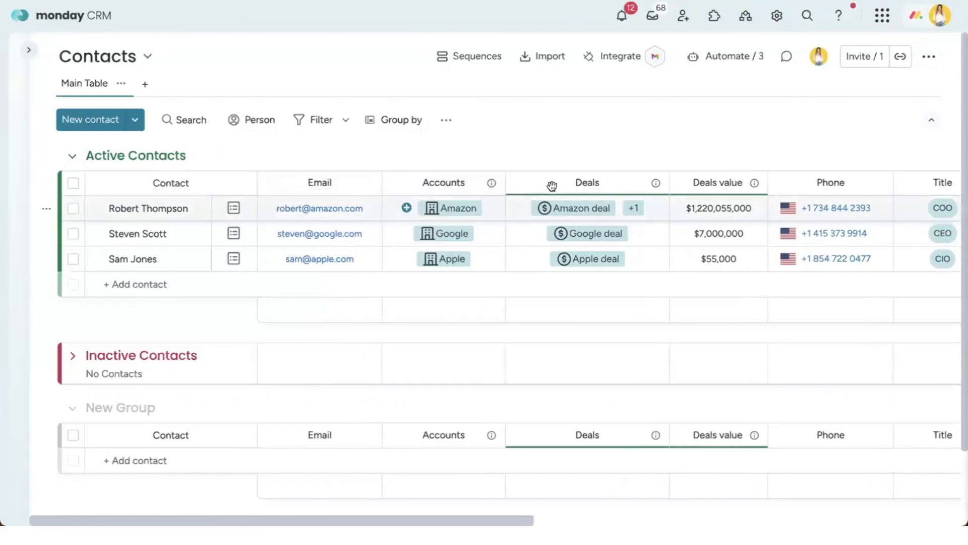
click(434, 182)
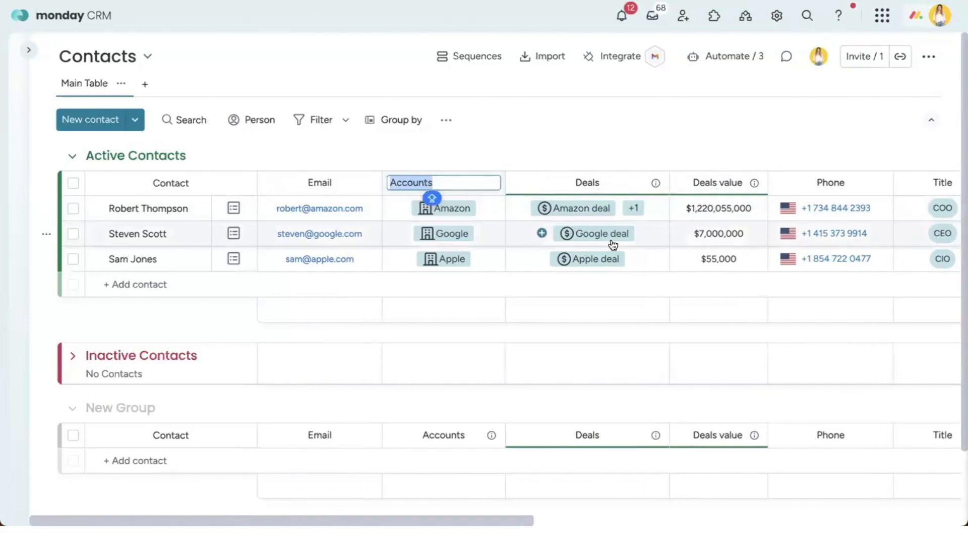
text(Comap)
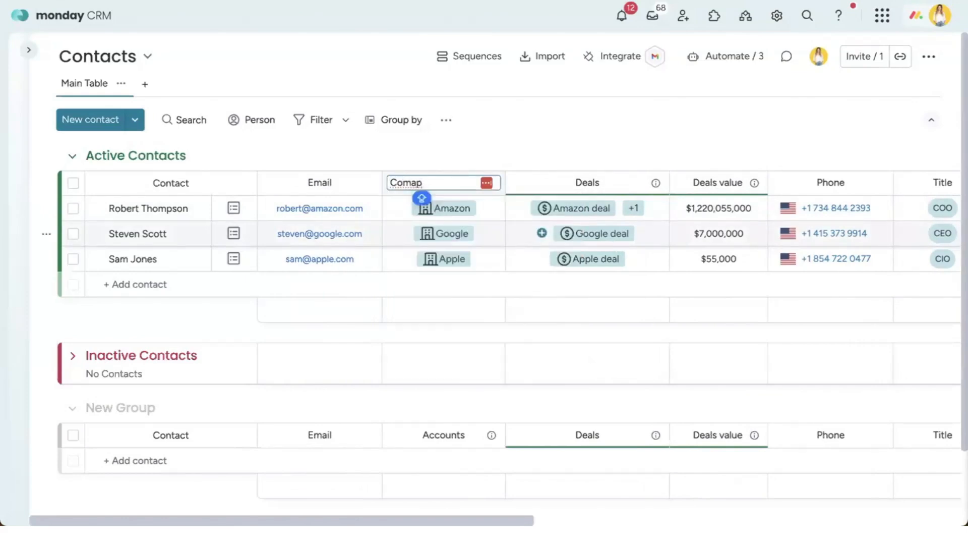
key(Return)
scroll(615, 245, down, 3)
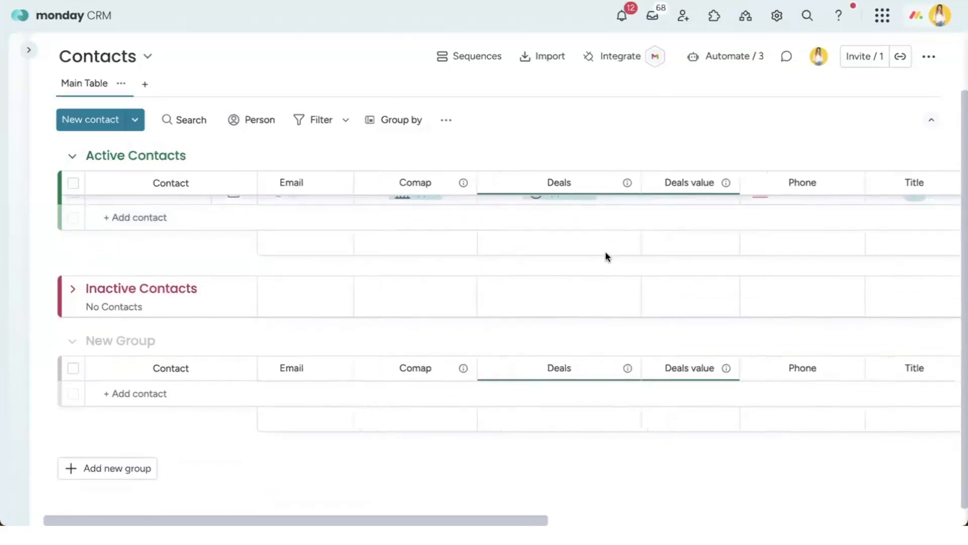
scroll(539, 264, up, 3)
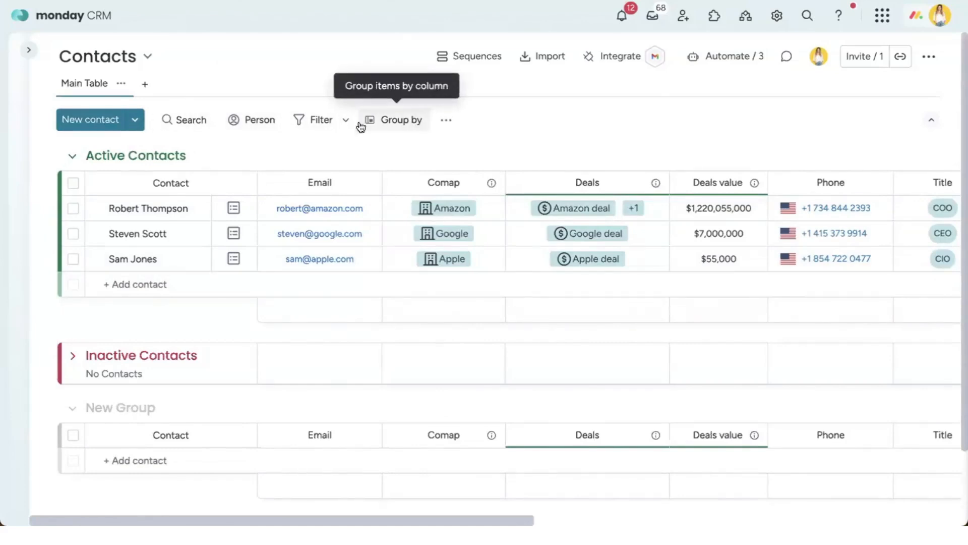
click(188, 125)
click(356, 97)
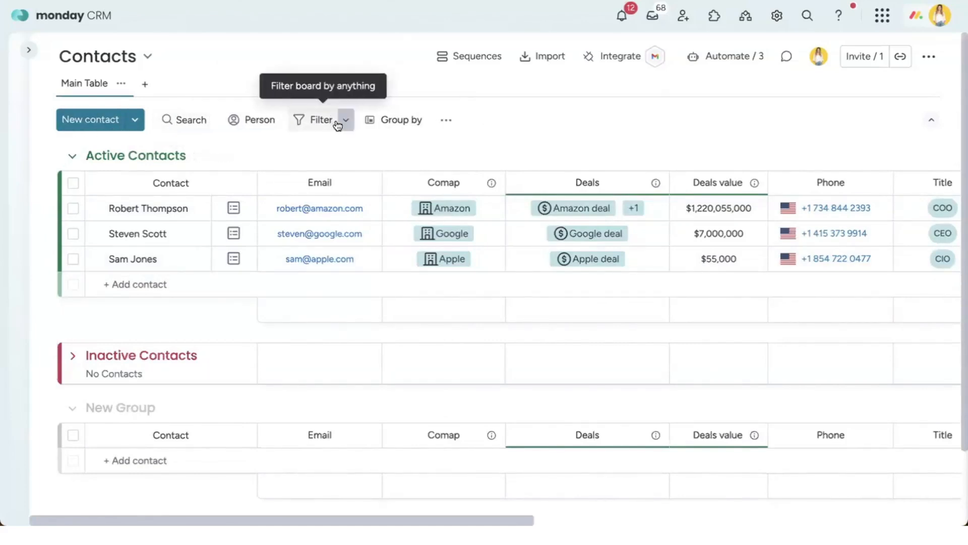
click(346, 125)
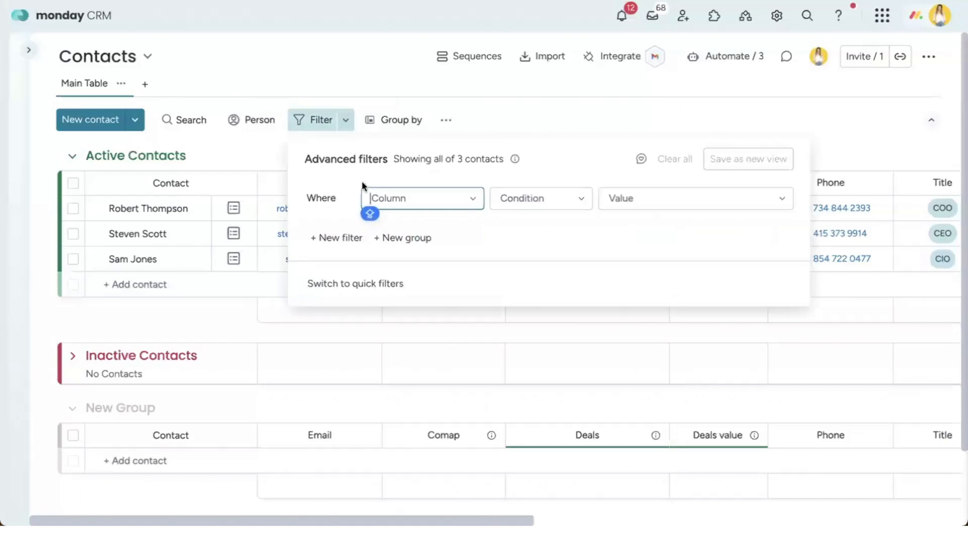
click(384, 199)
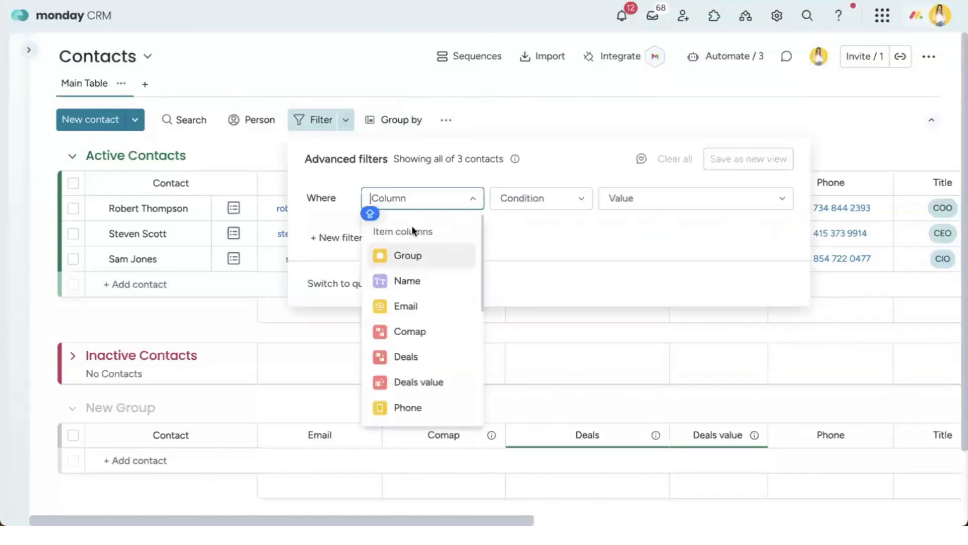
scroll(438, 281, down, 1)
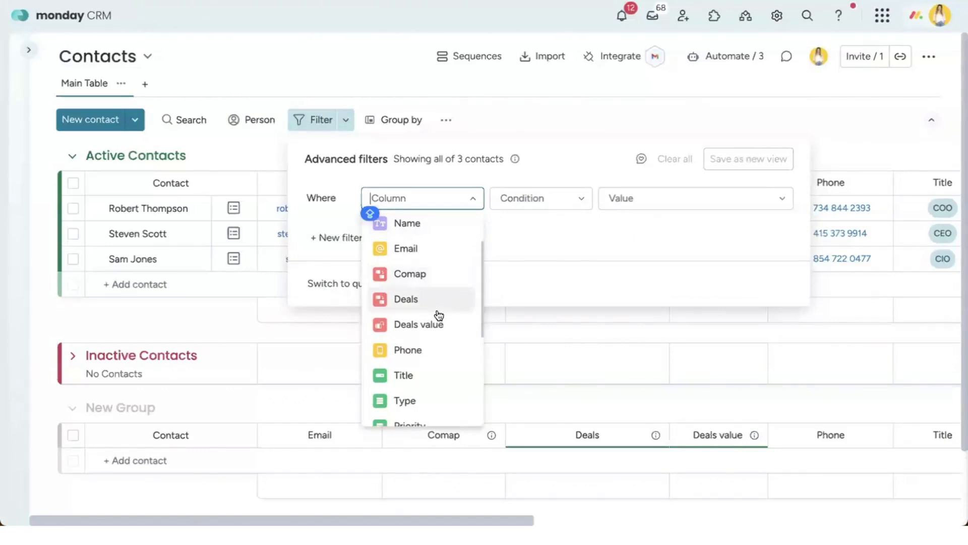
scroll(437, 315, down, 3)
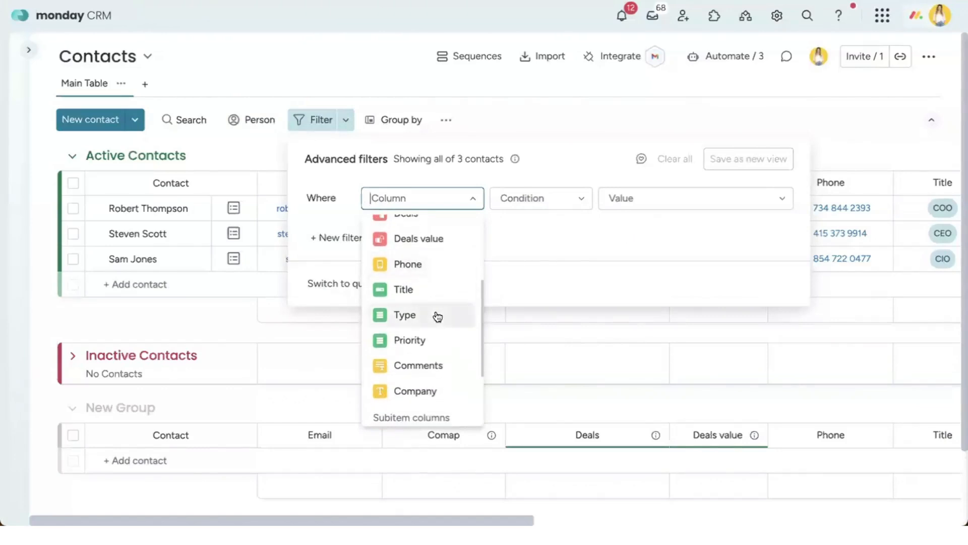
click(397, 313)
click(642, 206)
click(645, 253)
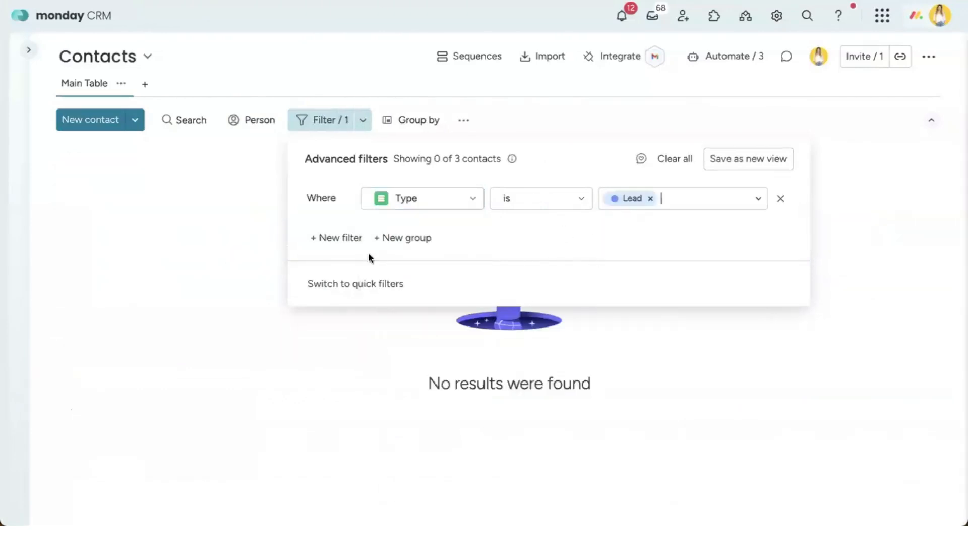
click(338, 237)
click(460, 235)
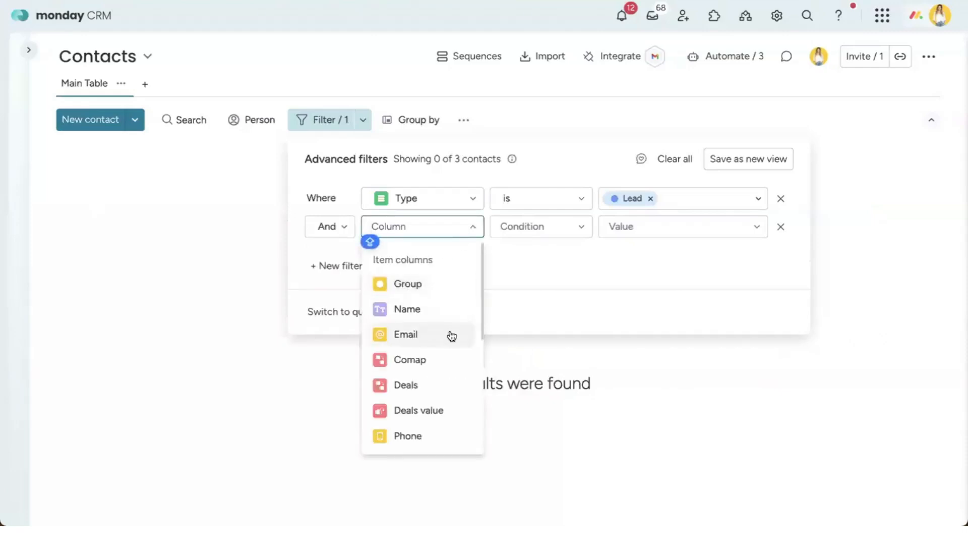
scroll(451, 337, down, 3)
click(430, 341)
click(651, 233)
click(646, 280)
click(659, 235)
click(658, 284)
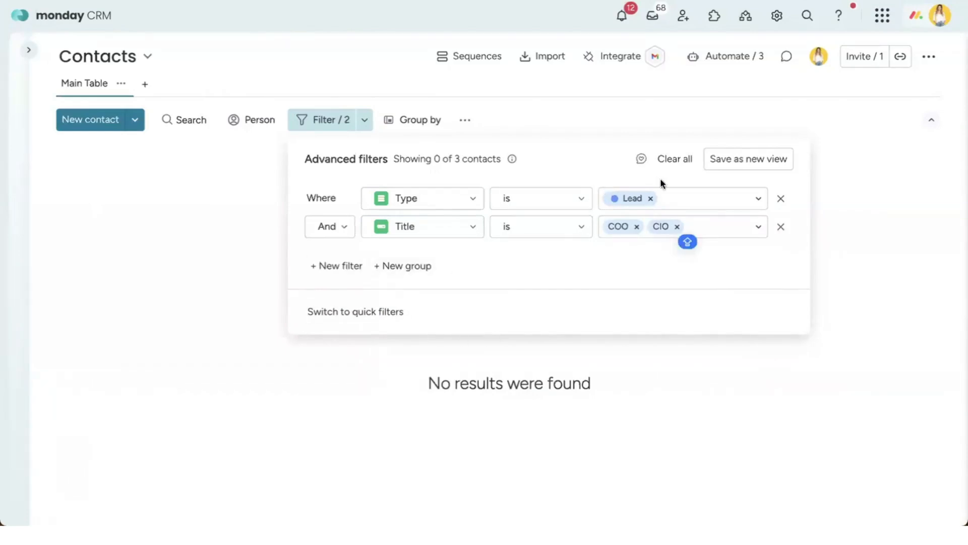
click(669, 160)
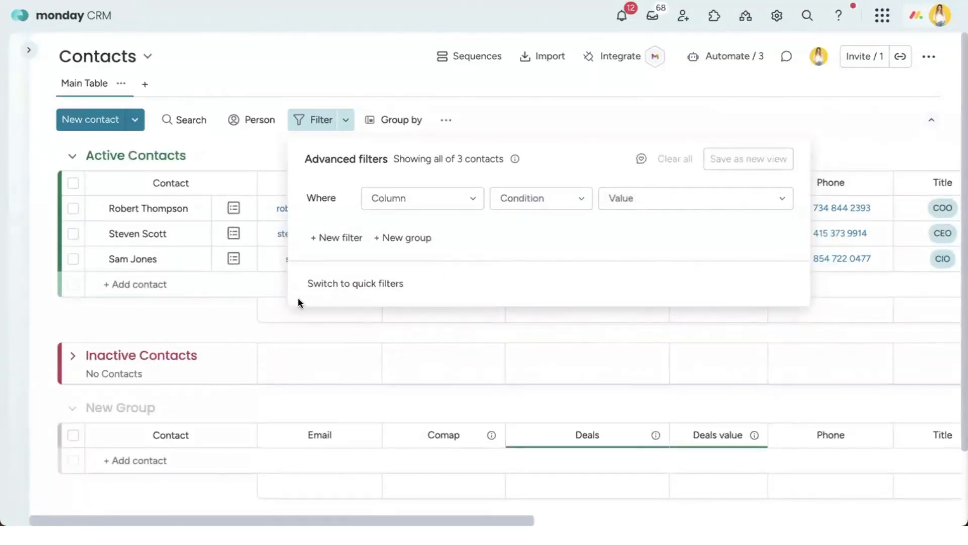
click(578, 114)
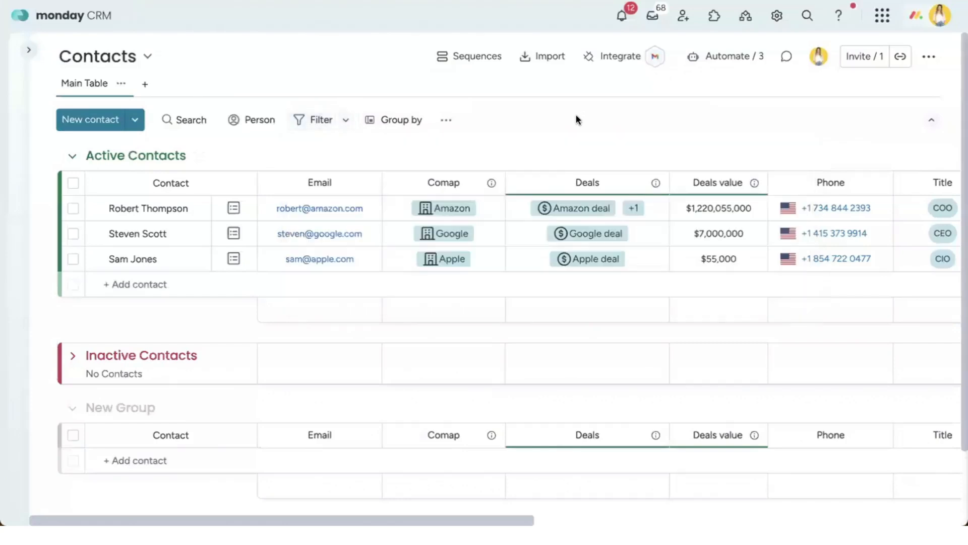
Step: Open the Group by panel and browse its columns, closing it without grouping
click(390, 129)
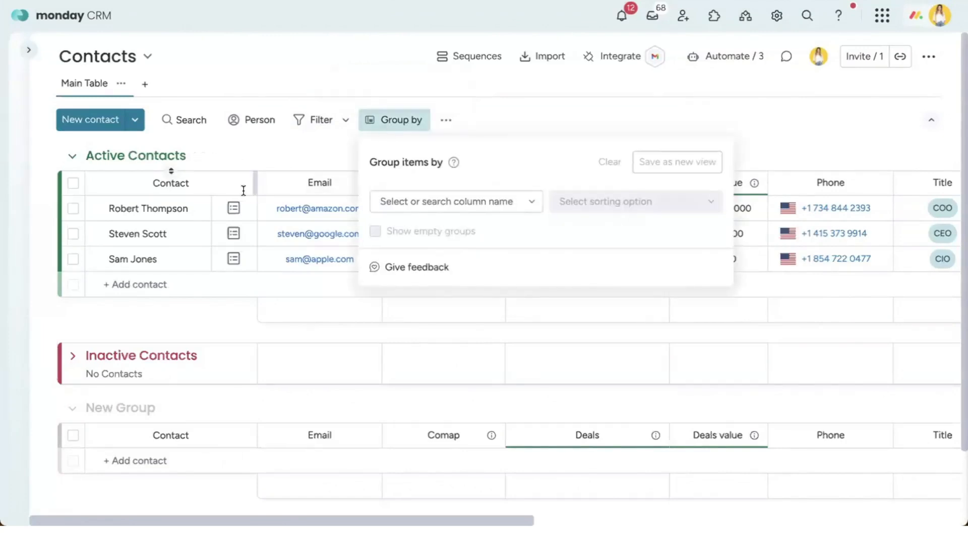
scroll(282, 204, right, 10)
scroll(312, 204, left, 10)
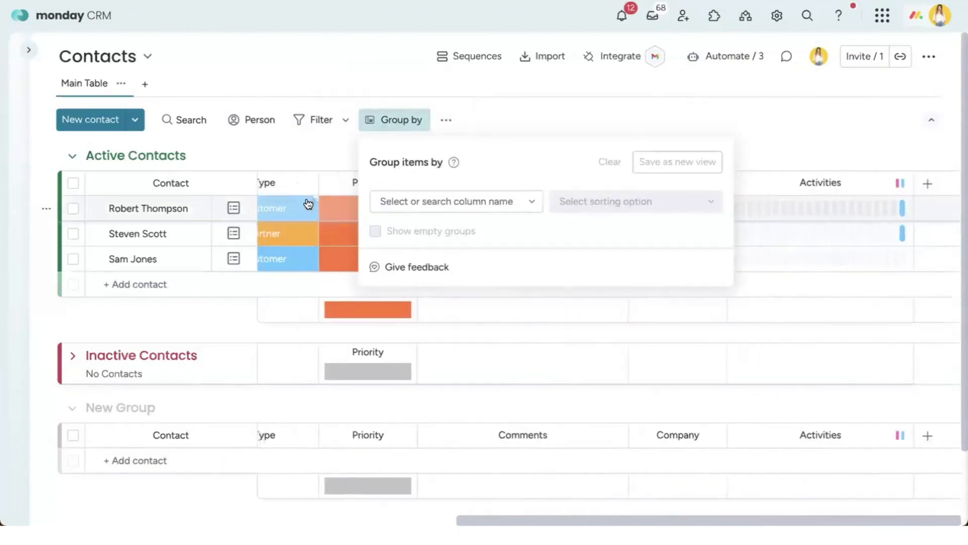
click(435, 202)
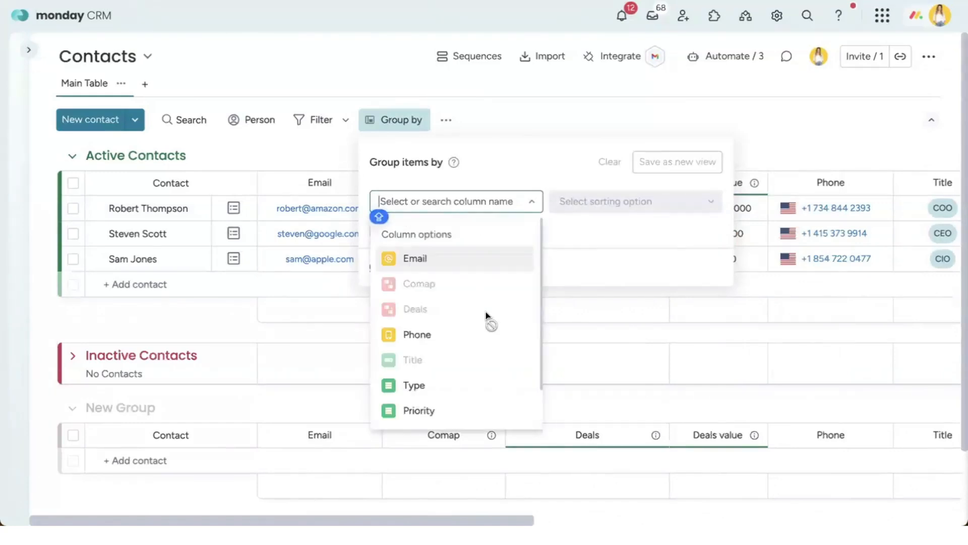
scroll(489, 320, down, 2)
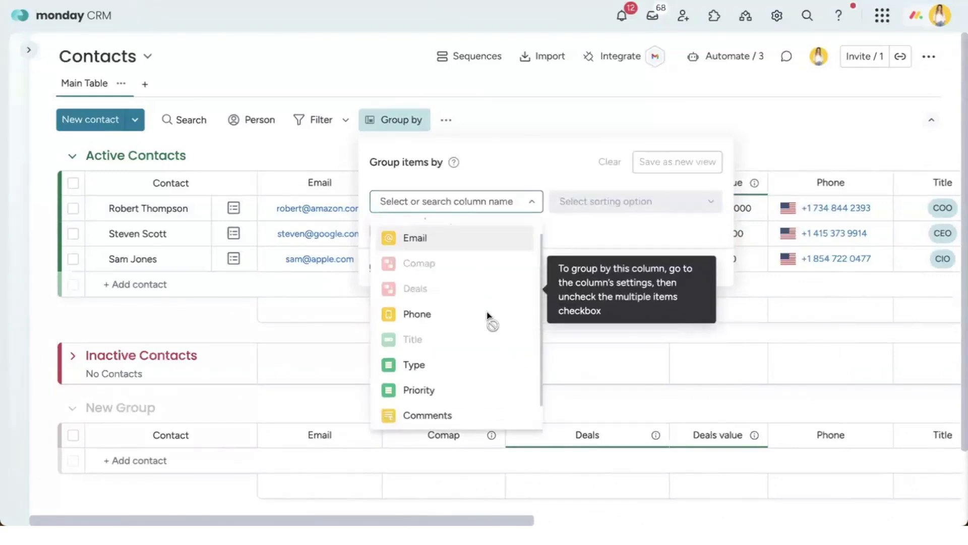
click(127, 159)
click(127, 159)
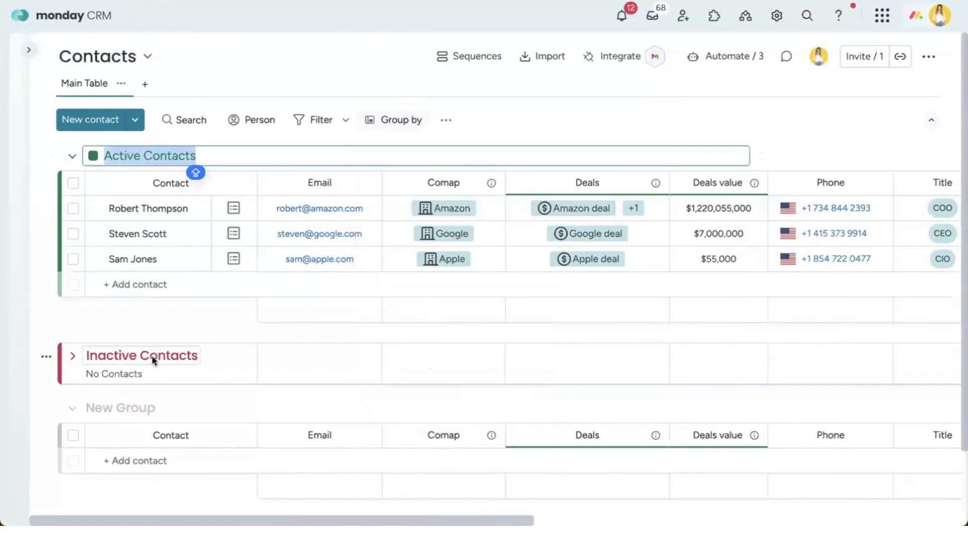
double_click(152, 356)
key(Return)
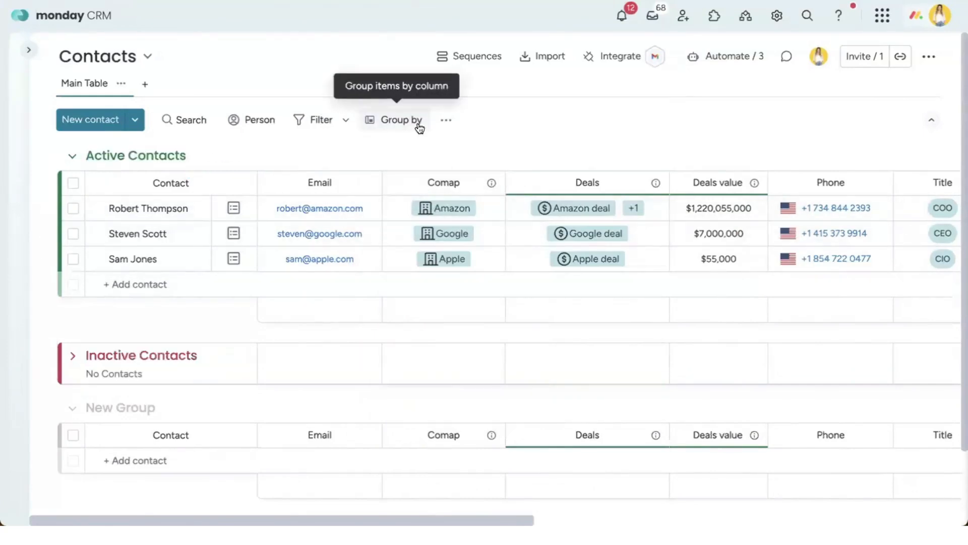
Step: Group the contacts by Type, giving a Customer group of two and a Partner group of one
click(417, 125)
click(436, 199)
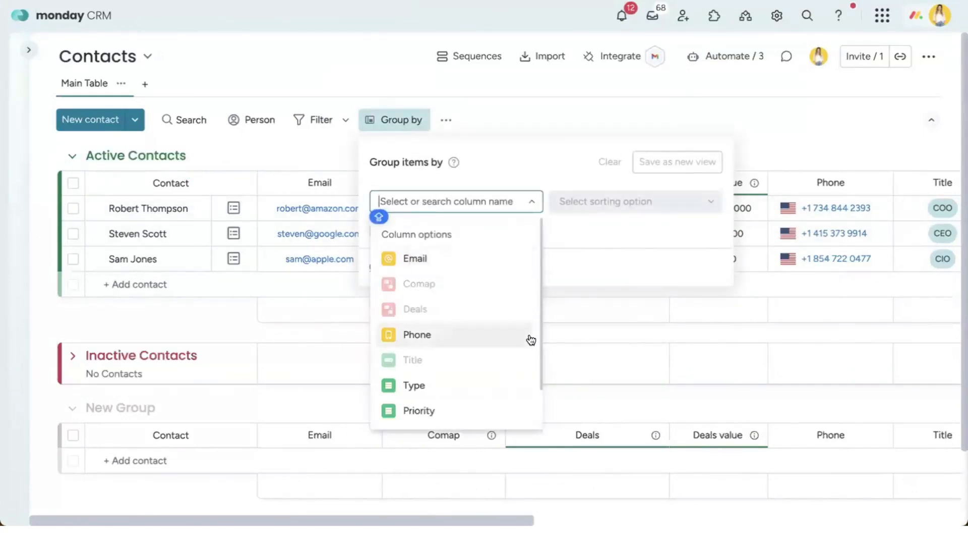
scroll(504, 333, down, 1)
click(467, 348)
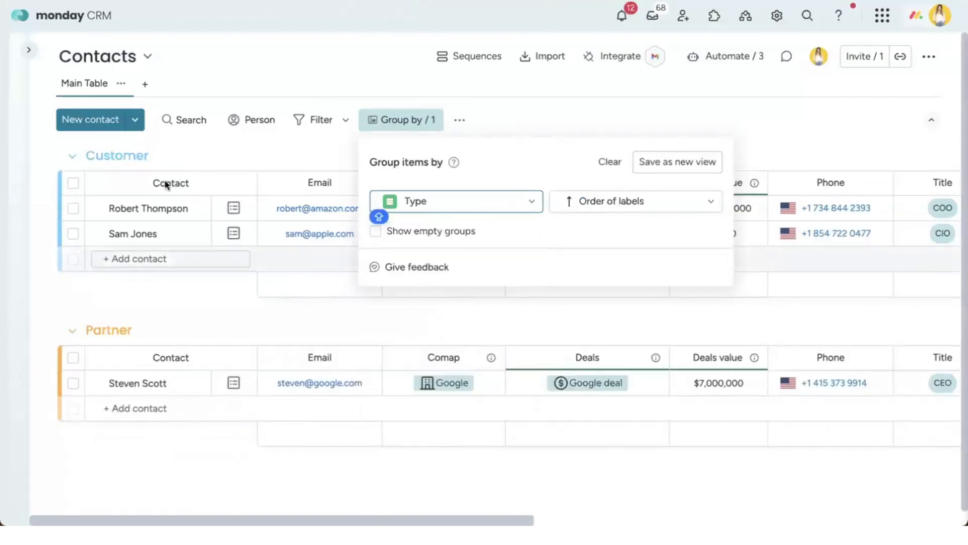
click(208, 264)
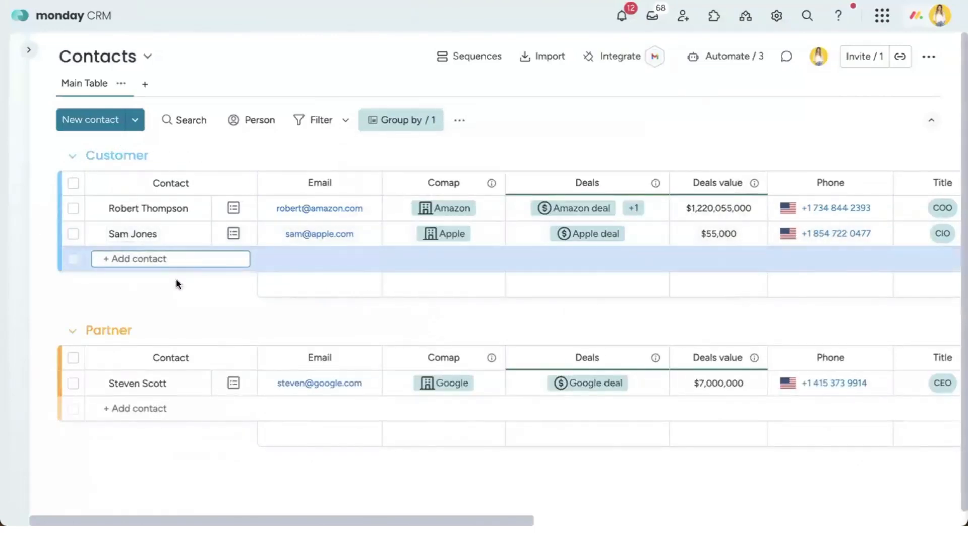
scroll(136, 318, down, 1)
scroll(167, 323, up, 1)
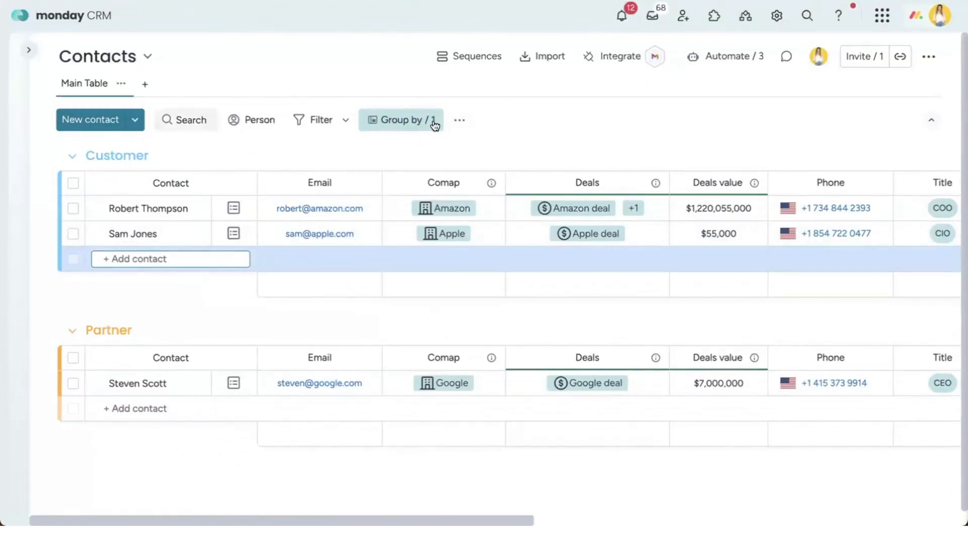
click(460, 120)
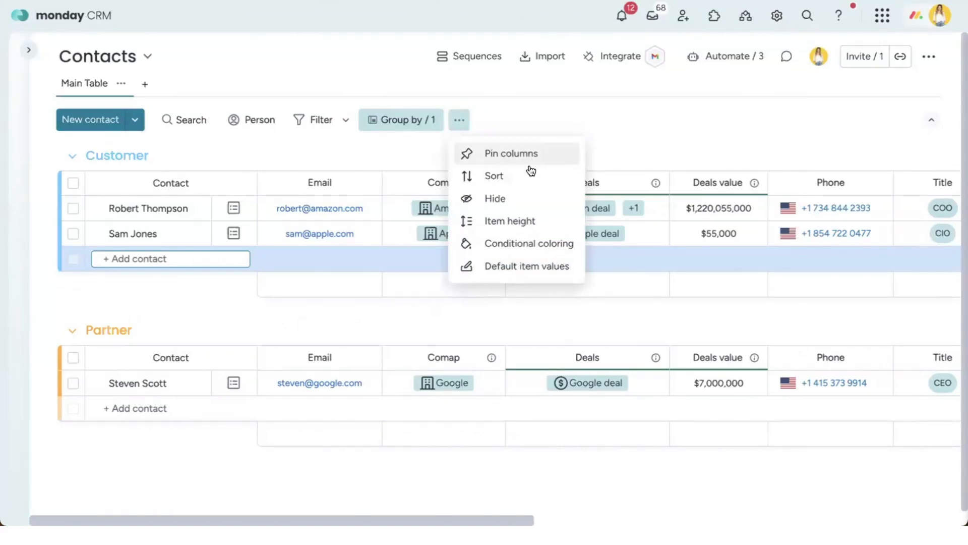
Step: Add a conditional coloring rule tinting whole rows when Deals value <= 1000
click(522, 243)
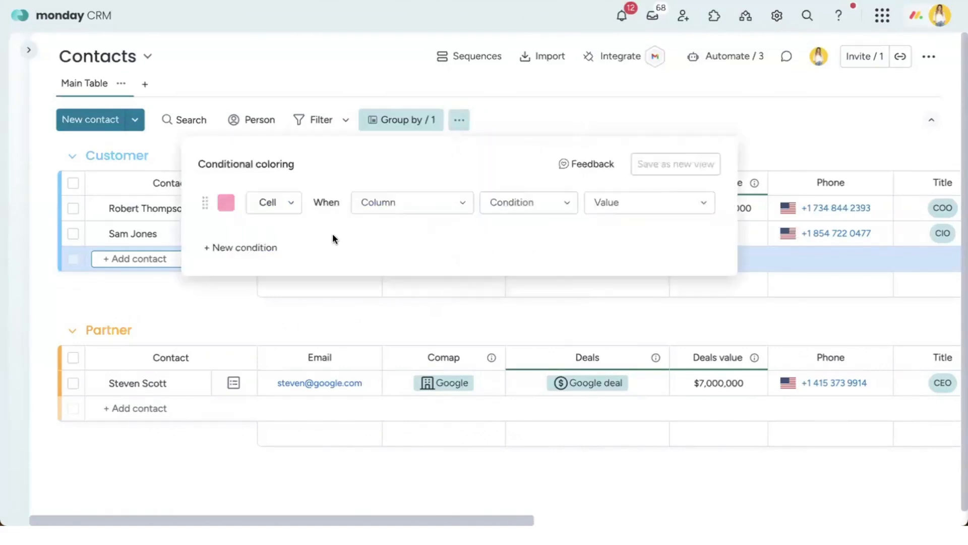
click(256, 206)
click(280, 252)
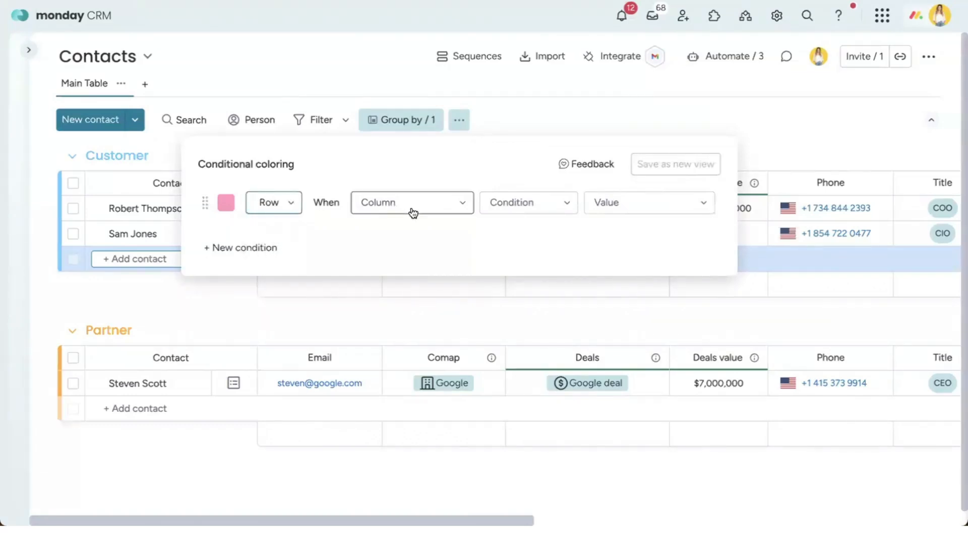
click(411, 208)
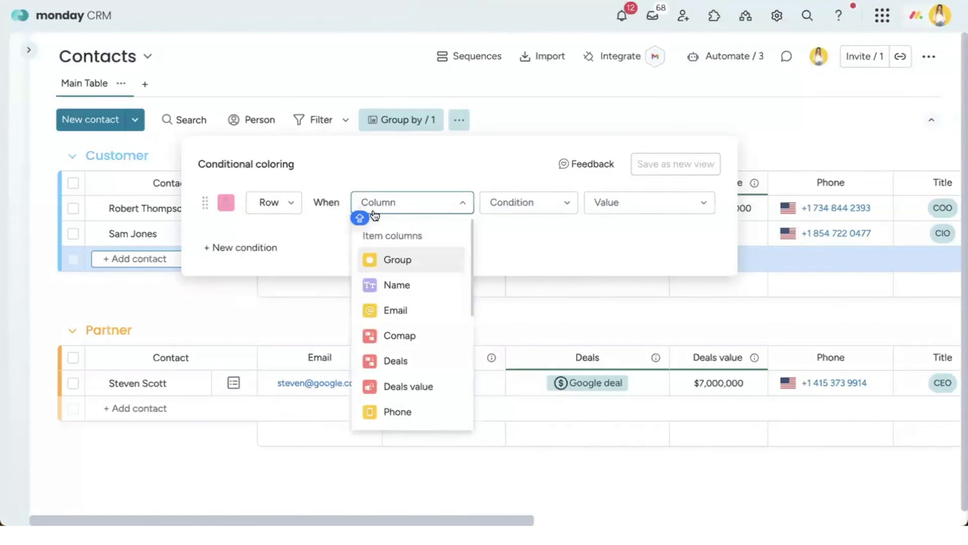
scroll(433, 290, down, 2)
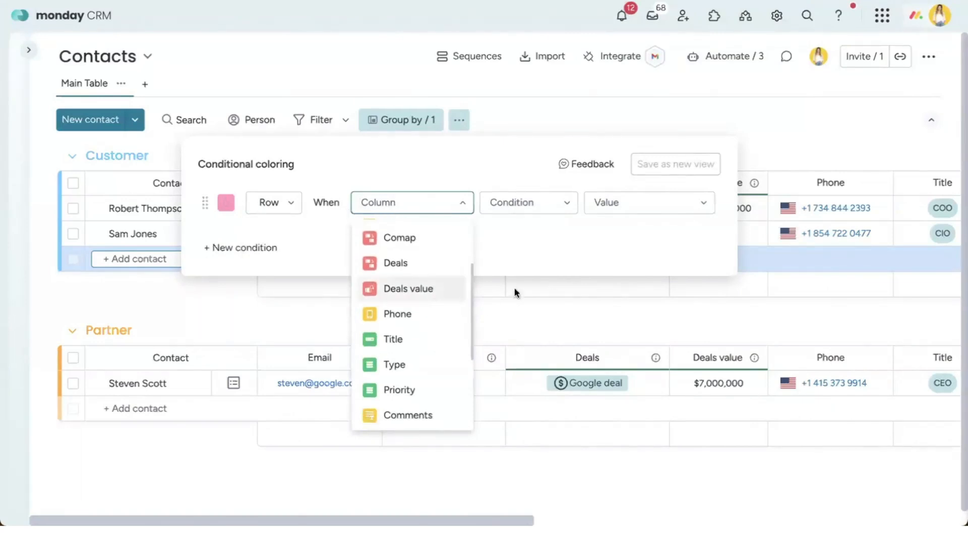
click(408, 288)
click(536, 209)
click(541, 316)
click(644, 206)
text(1000)
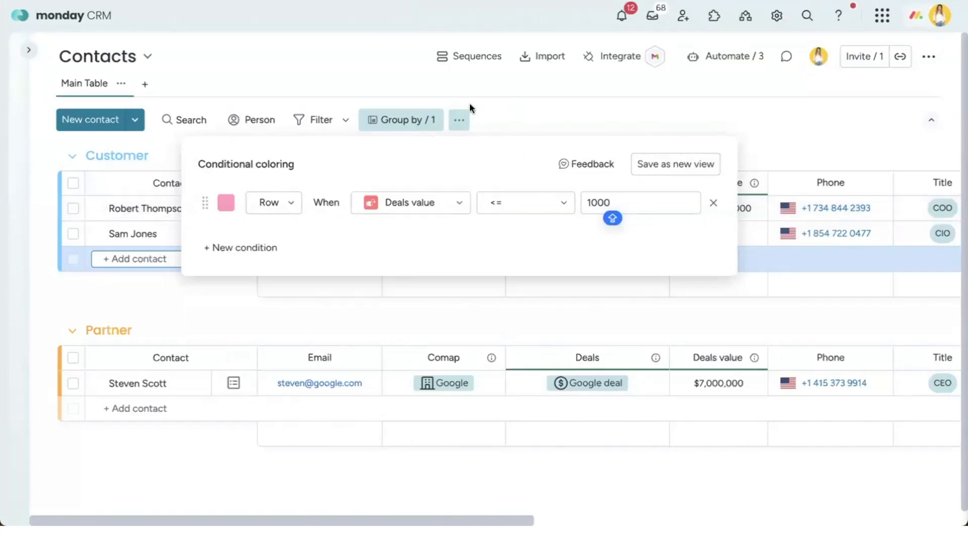
click(519, 101)
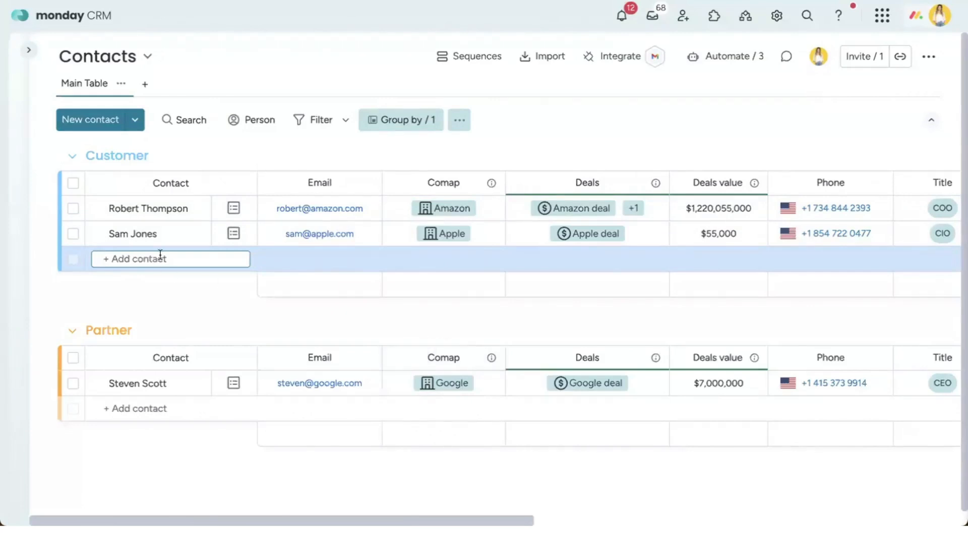
Step: Commit the new contact as a Customer row and briefly open, then dismiss, its email entry
text(D)
key(Return)
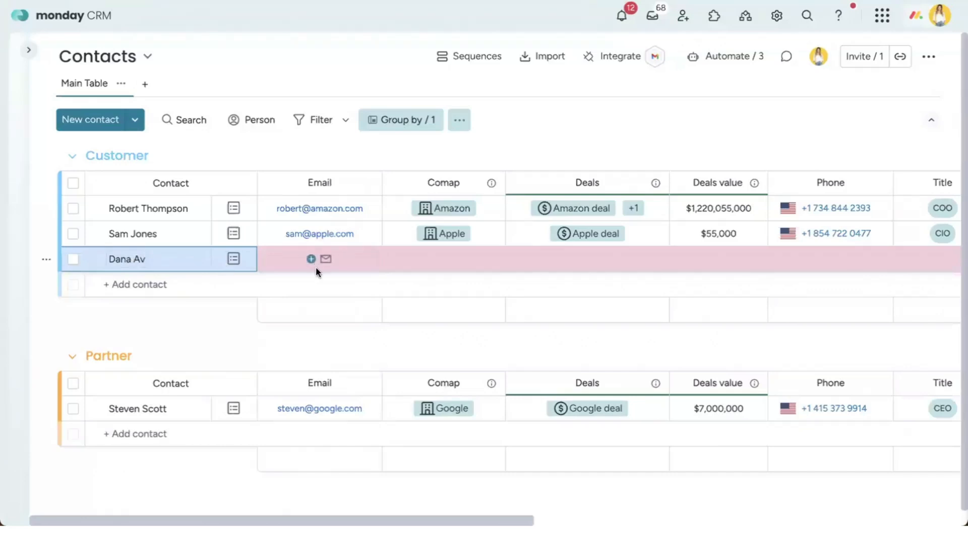
click(316, 265)
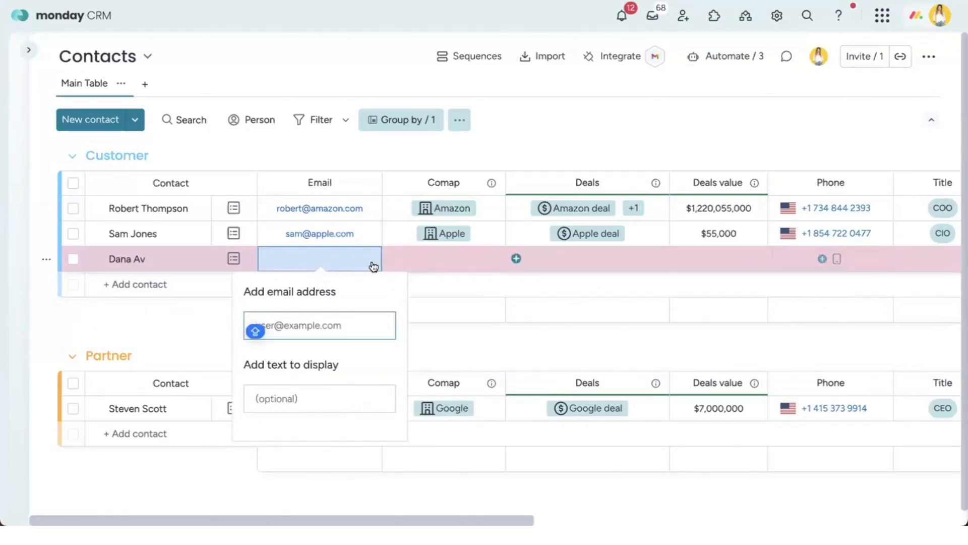
click(374, 153)
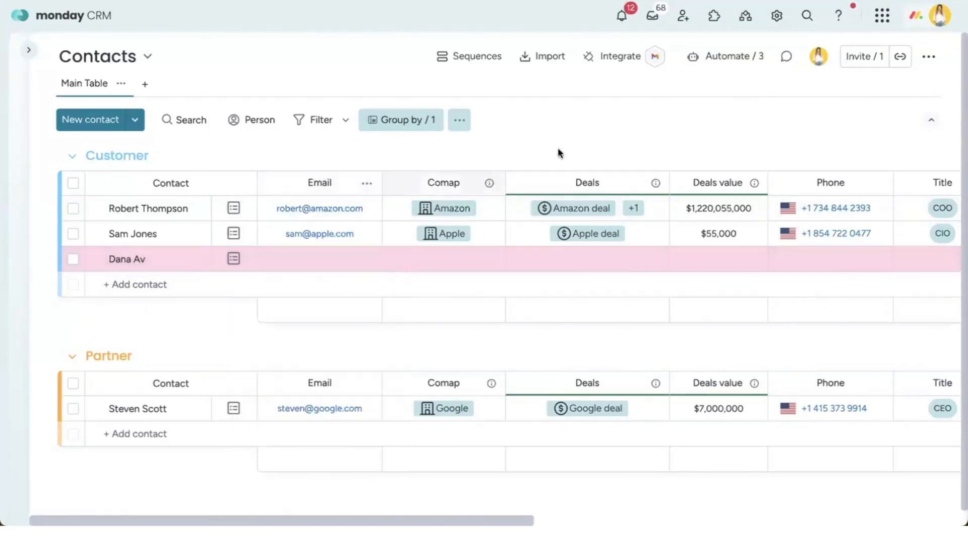
Step: Enable the board's item creation form and open a blank New Contact form
click(929, 58)
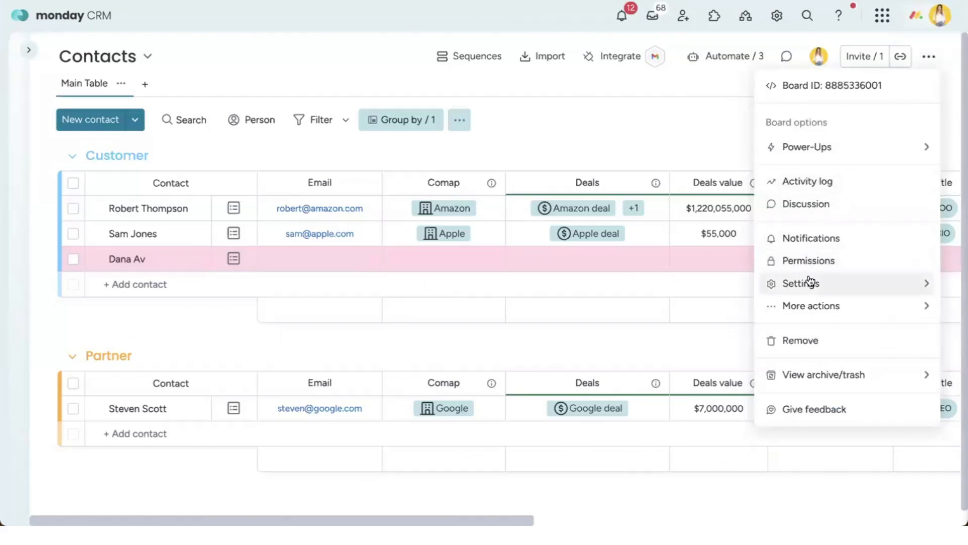
mouse_move(806, 278)
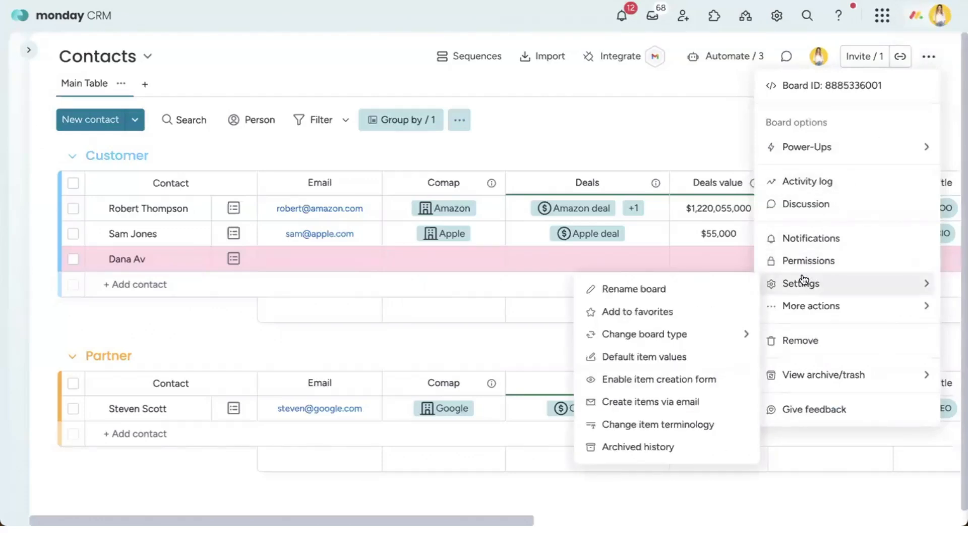
click(696, 379)
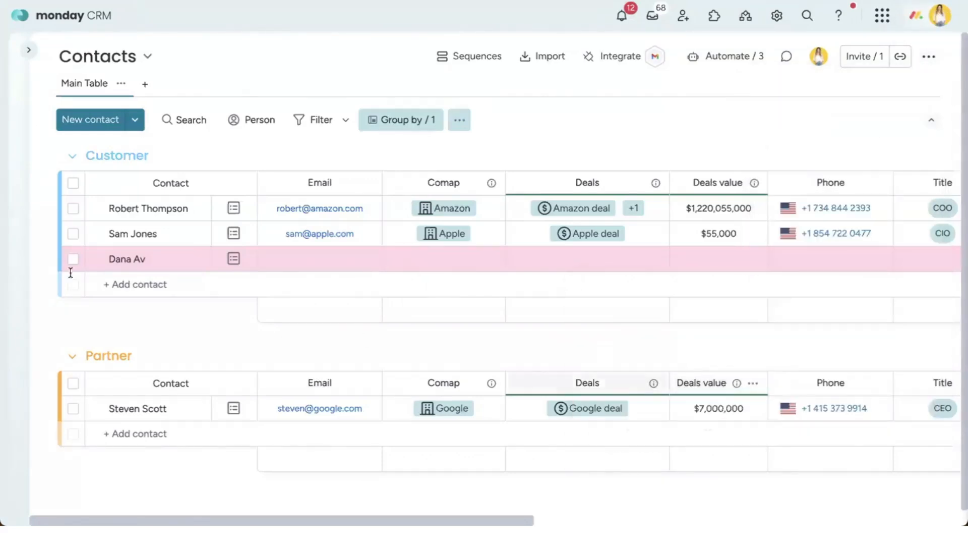
click(146, 282)
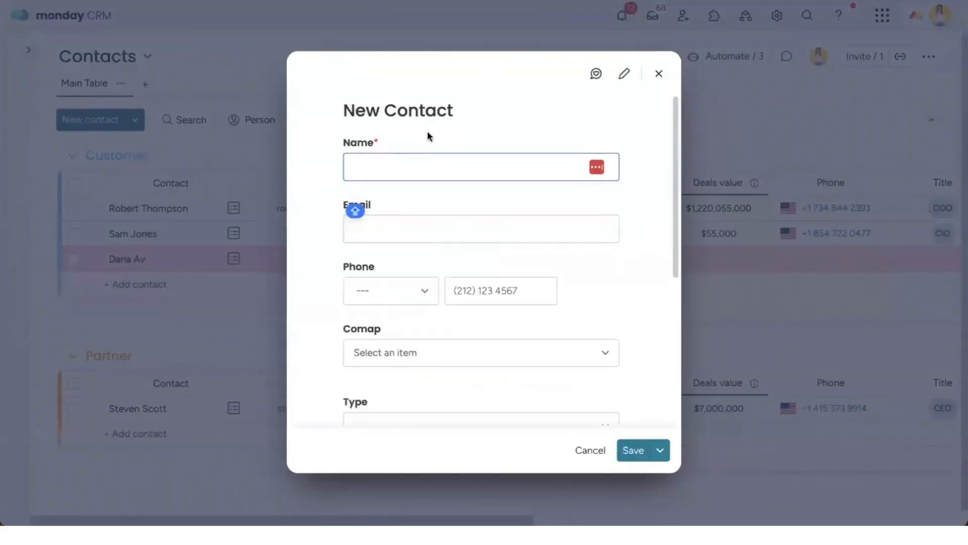
Step: Start a new contact with a test name, then edit the form to require the Email question
click(374, 158)
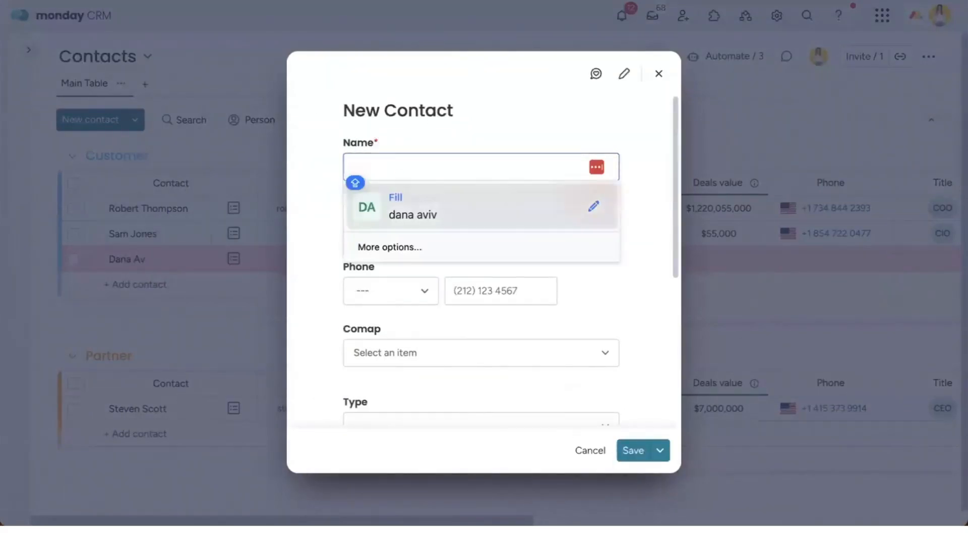
text(wedfewdew)
click(427, 224)
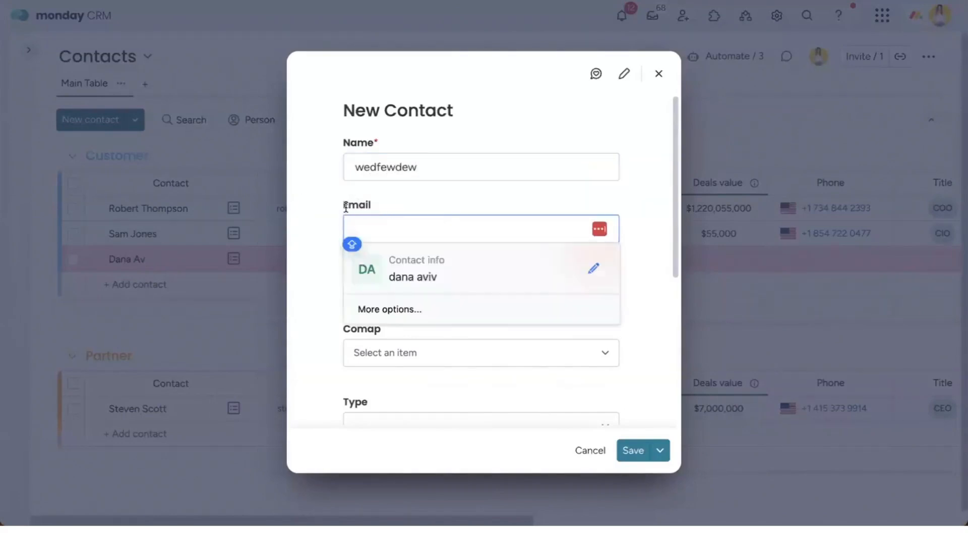
click(624, 74)
scroll(520, 281, down, 2)
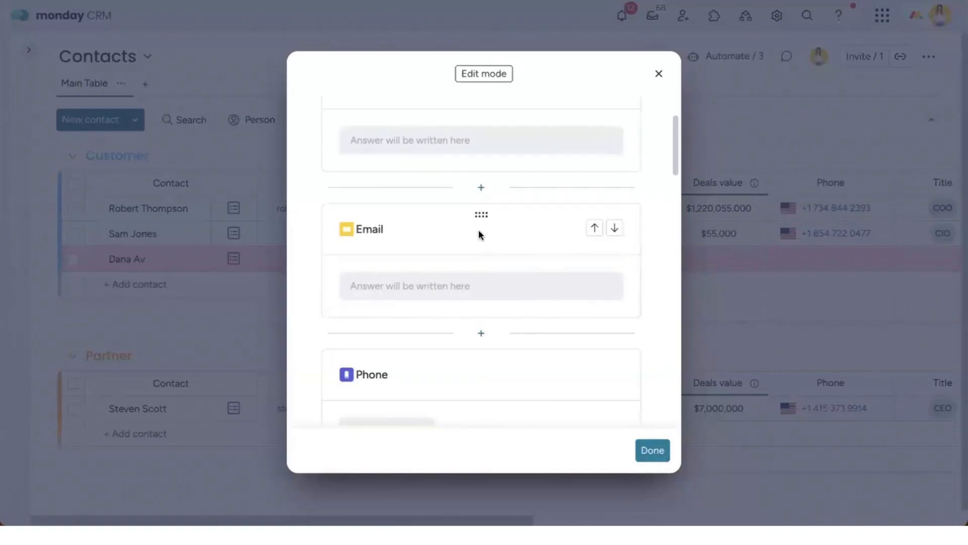
click(380, 250)
click(398, 368)
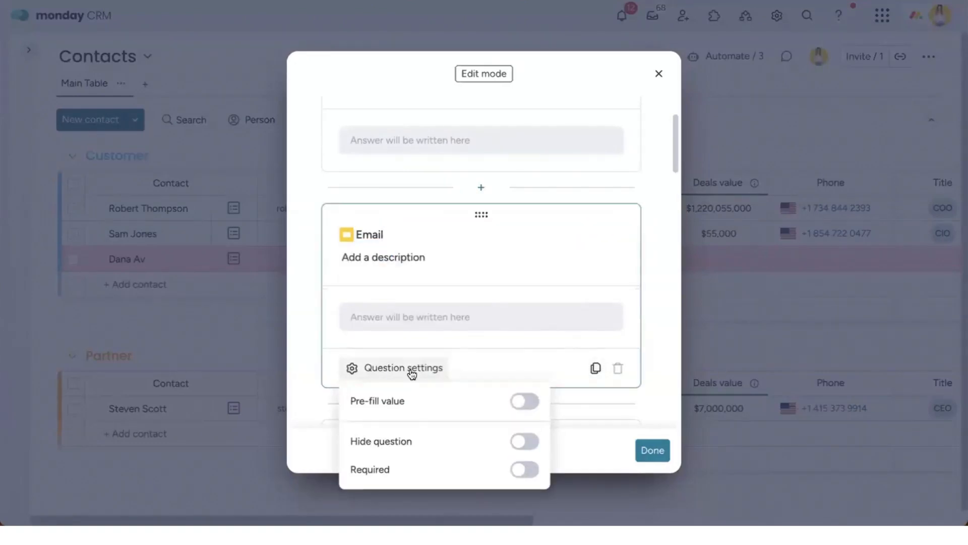
click(530, 469)
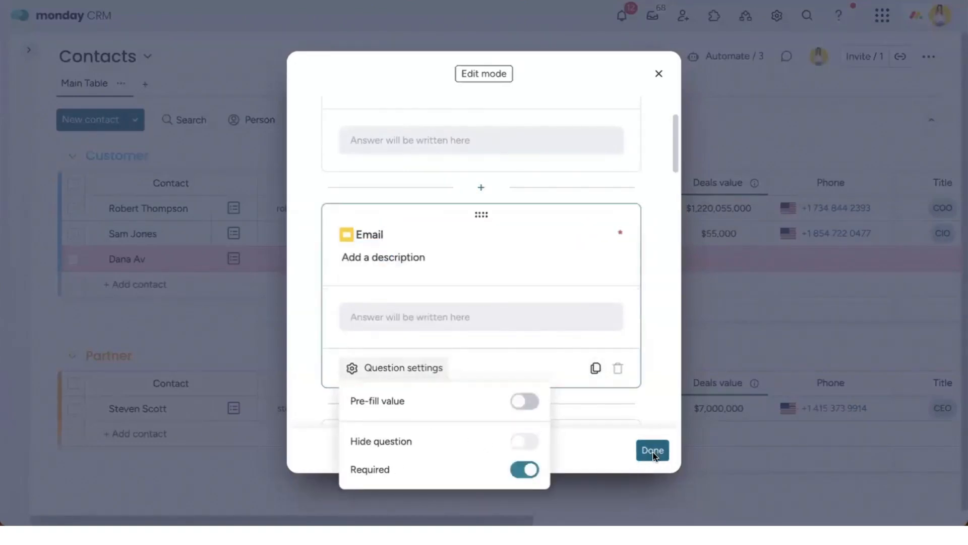
click(651, 450)
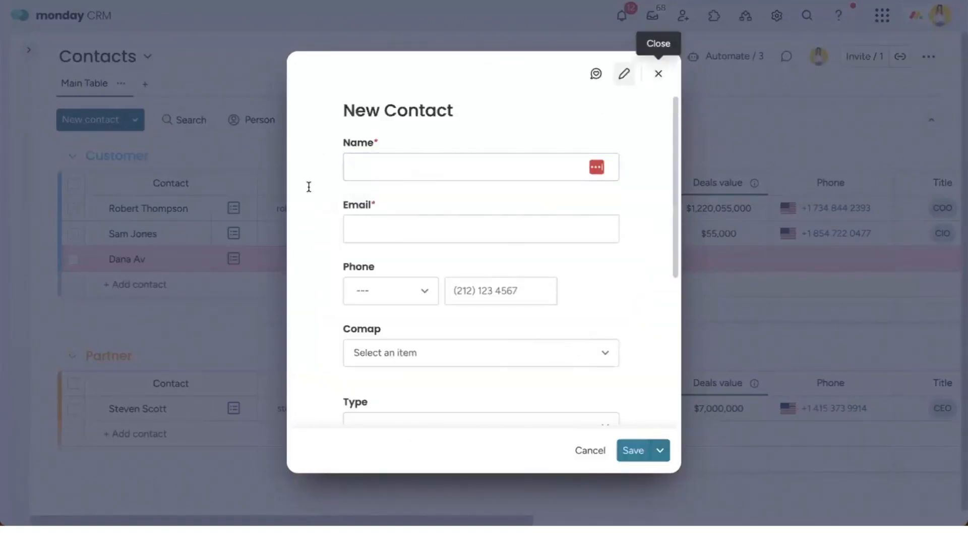
Step: Reopen the New Contact form and confirm saving with only a name fails, then close it
click(659, 74)
click(156, 288)
text(wa)
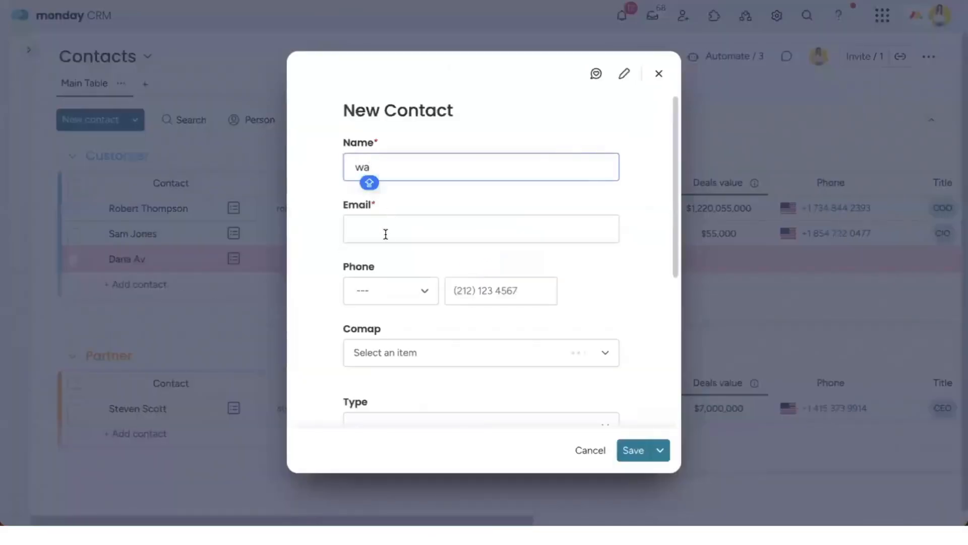
click(635, 455)
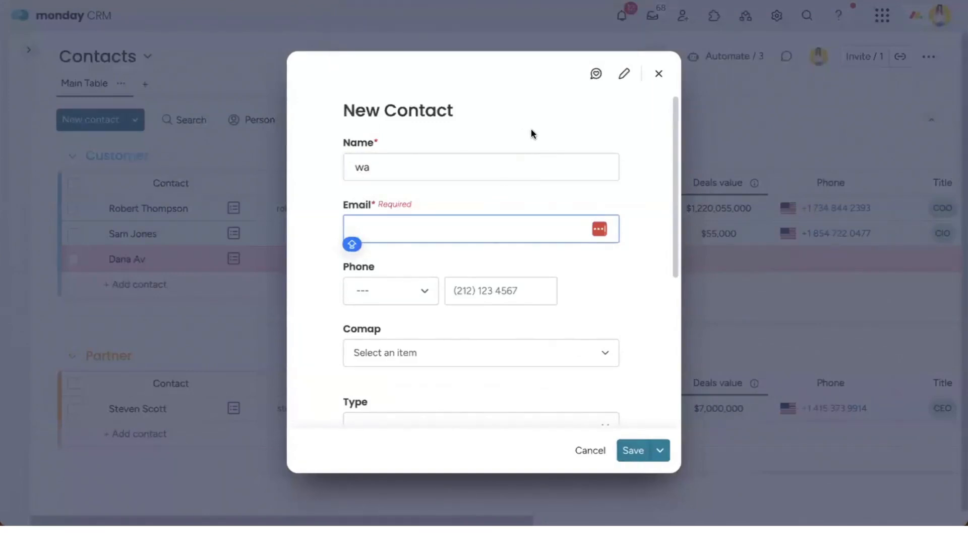
click(660, 74)
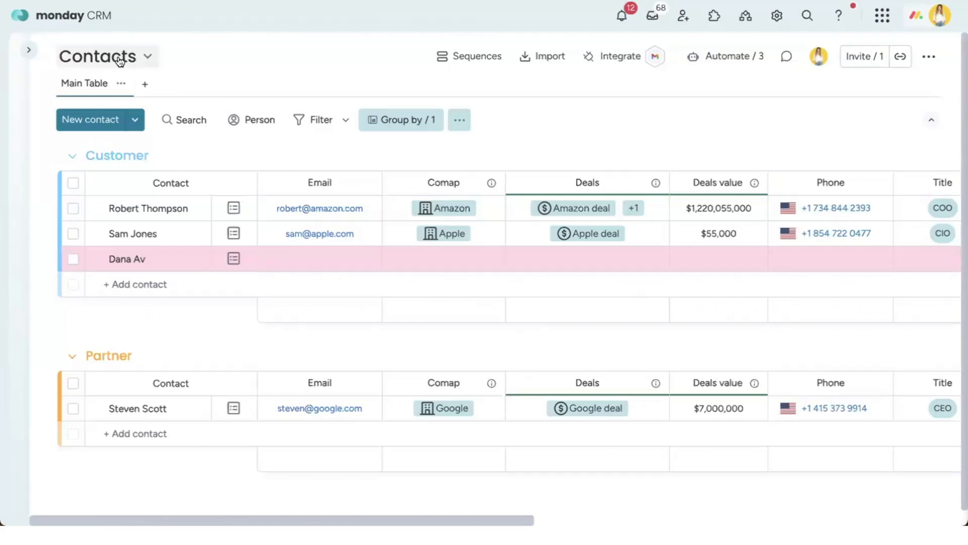
Step: Add a Form view to the Contacts board and review its Name, Email, Comap, Deals and Phone fields
click(145, 84)
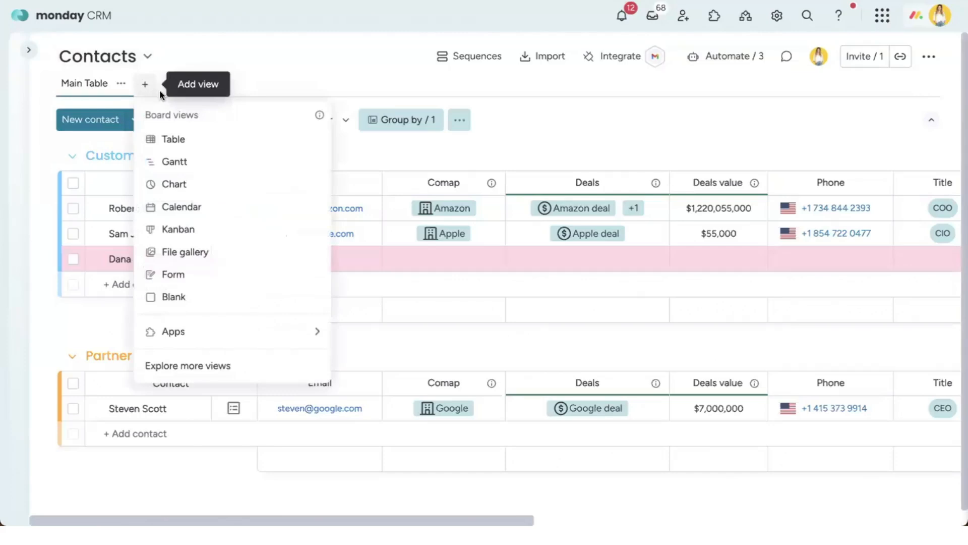
click(229, 274)
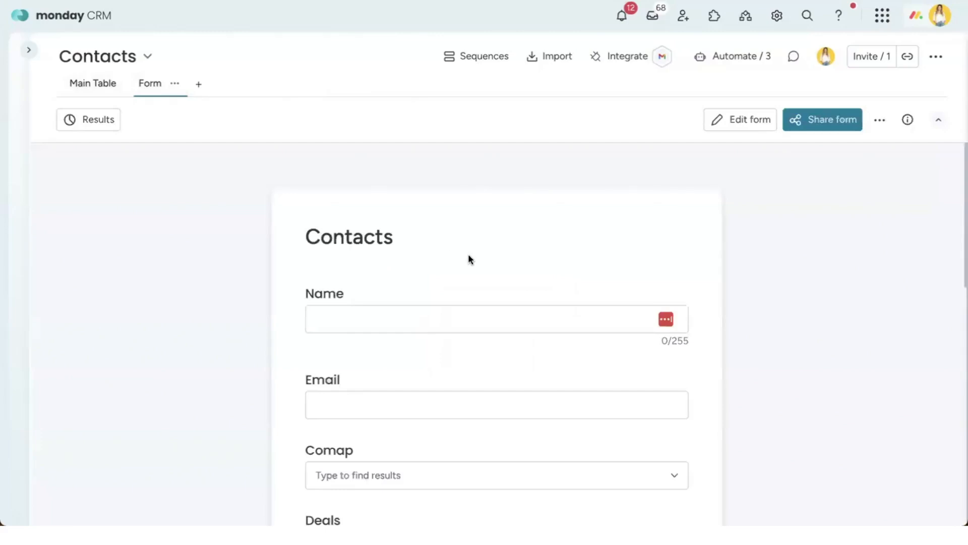
scroll(474, 260, down, 4)
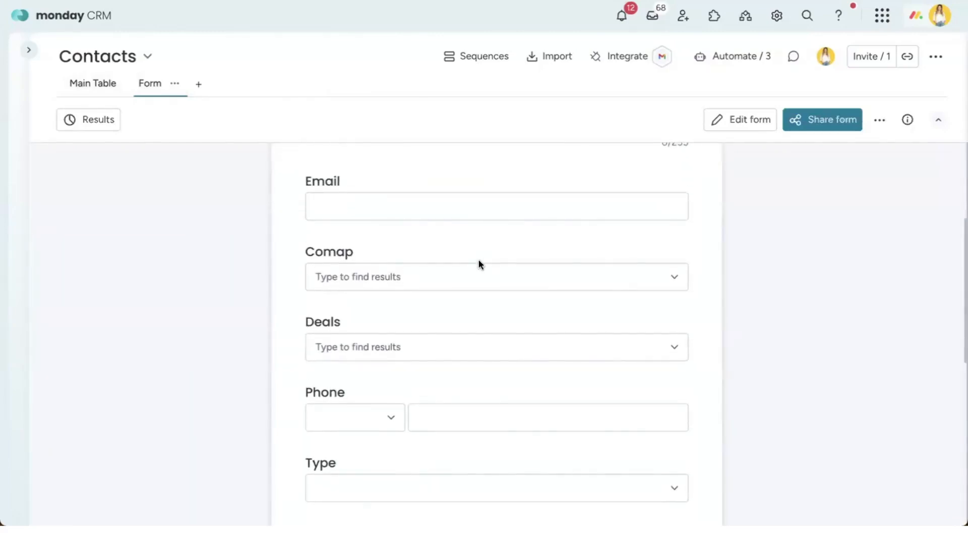
scroll(480, 264, down, 8)
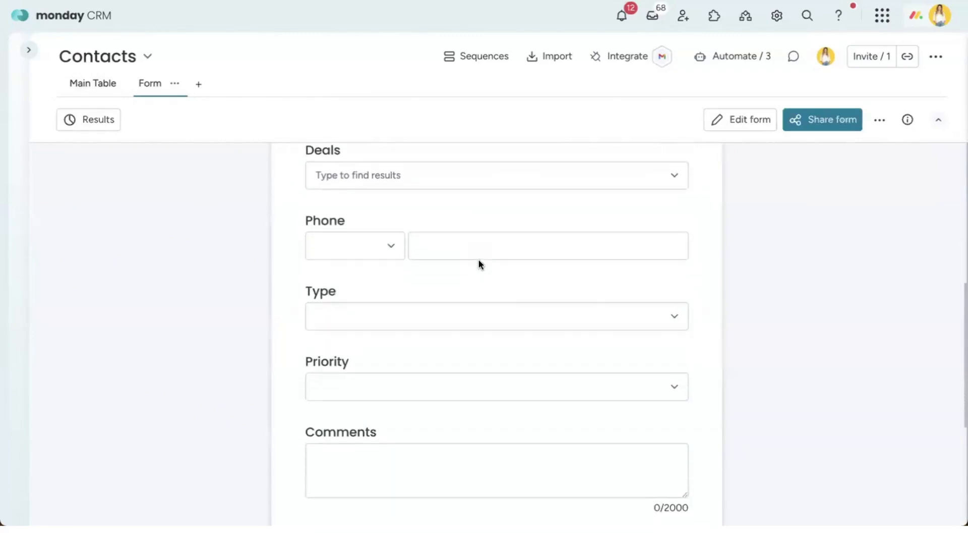
scroll(477, 285, up, 12)
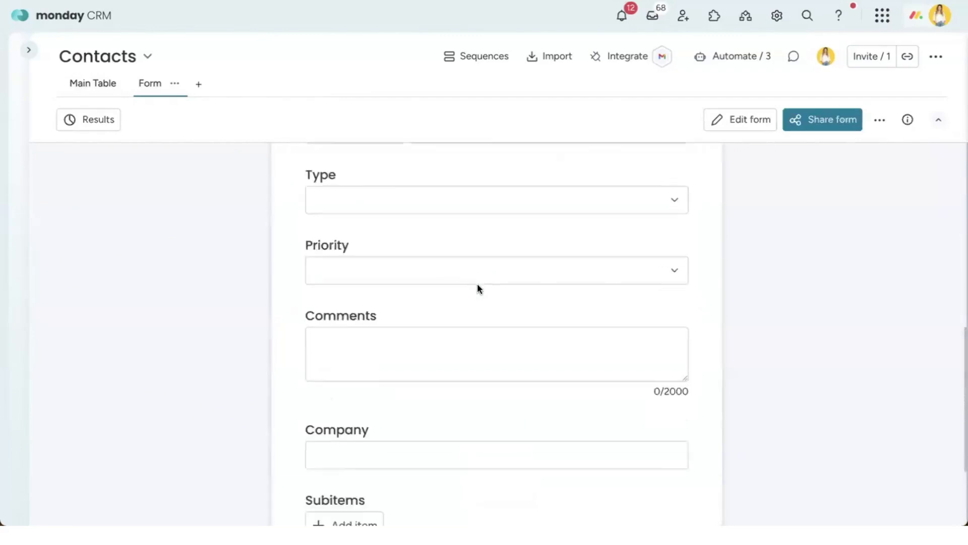
Step: Hide the Comap question on the Contacts form
click(715, 119)
scroll(580, 241, down, 6)
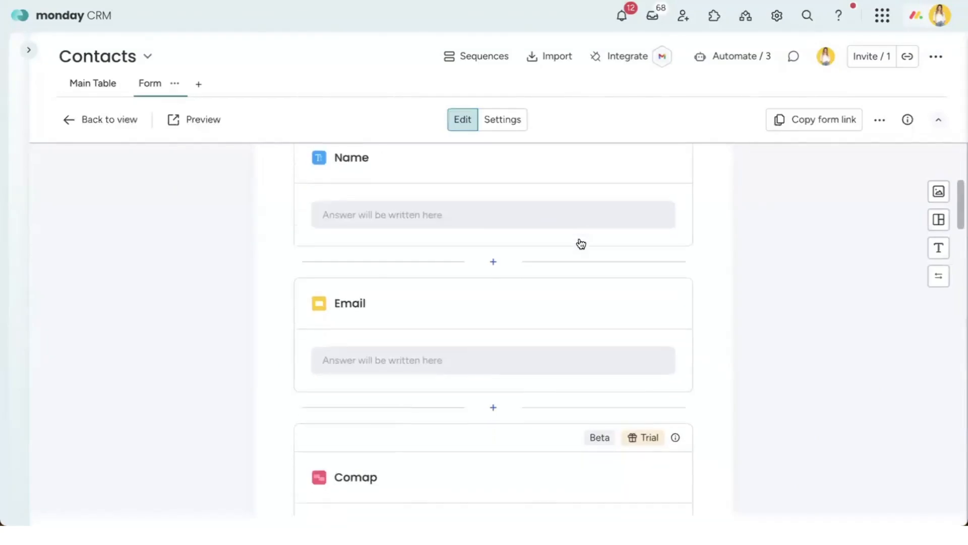
scroll(453, 245, down, 3)
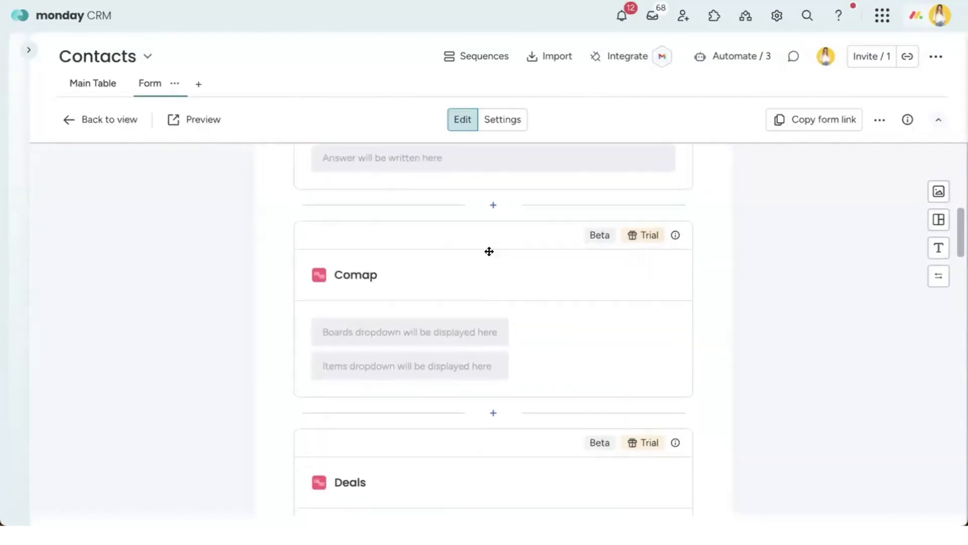
click(483, 259)
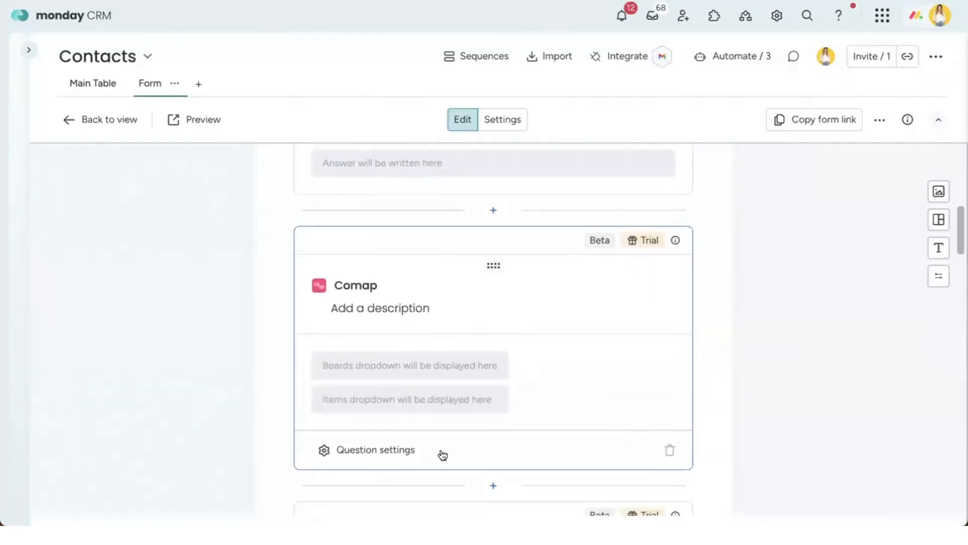
click(387, 450)
click(497, 391)
click(531, 471)
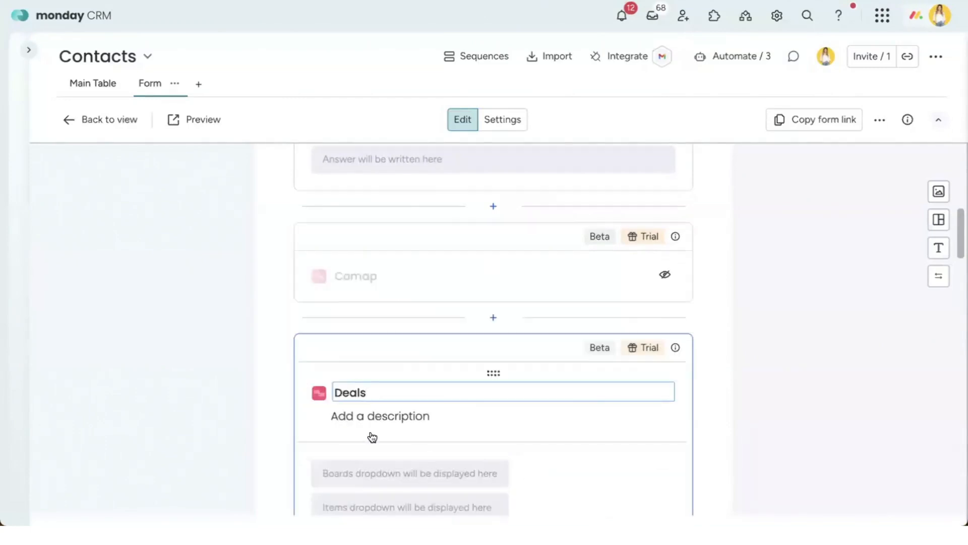
scroll(579, 349, up, 10)
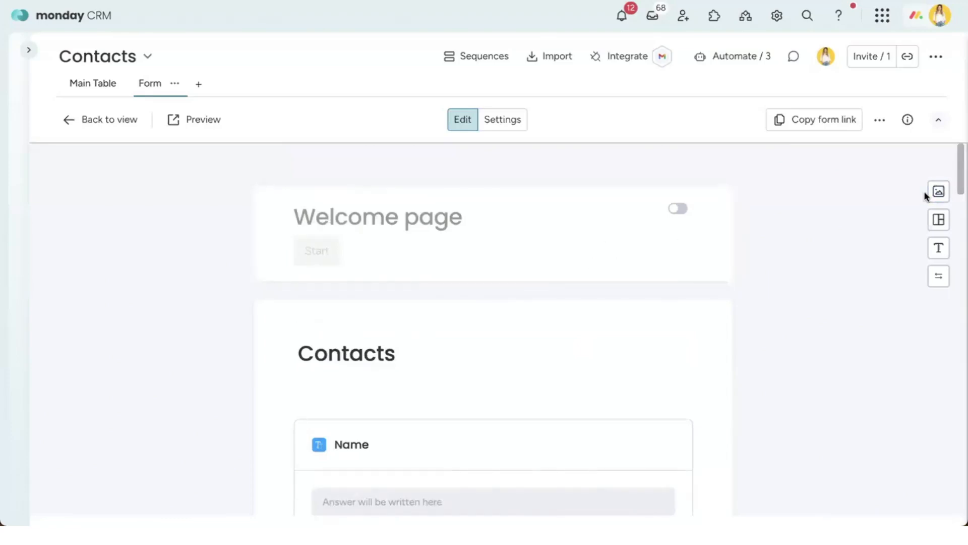
Step: Give the form a sky image background and copy its shareable link
click(938, 191)
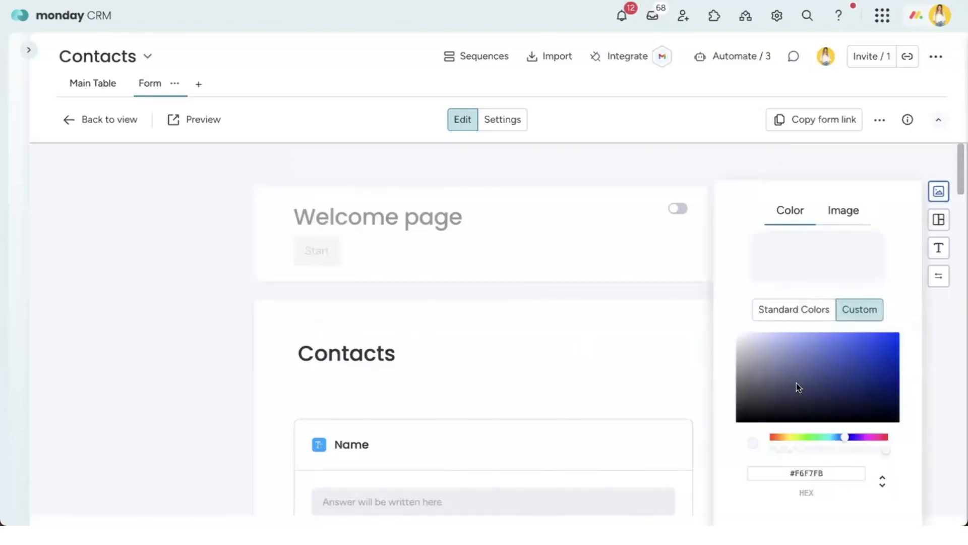
click(831, 370)
click(858, 213)
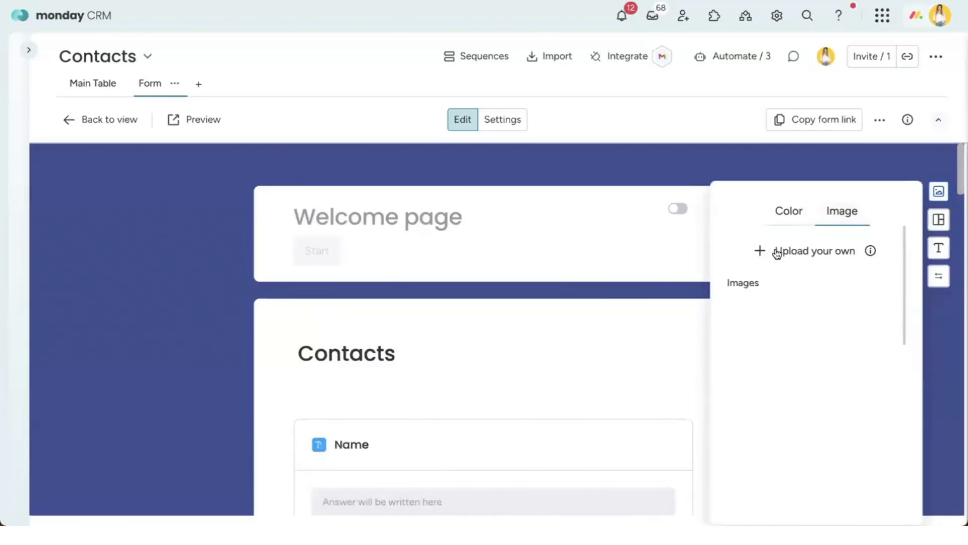
click(814, 318)
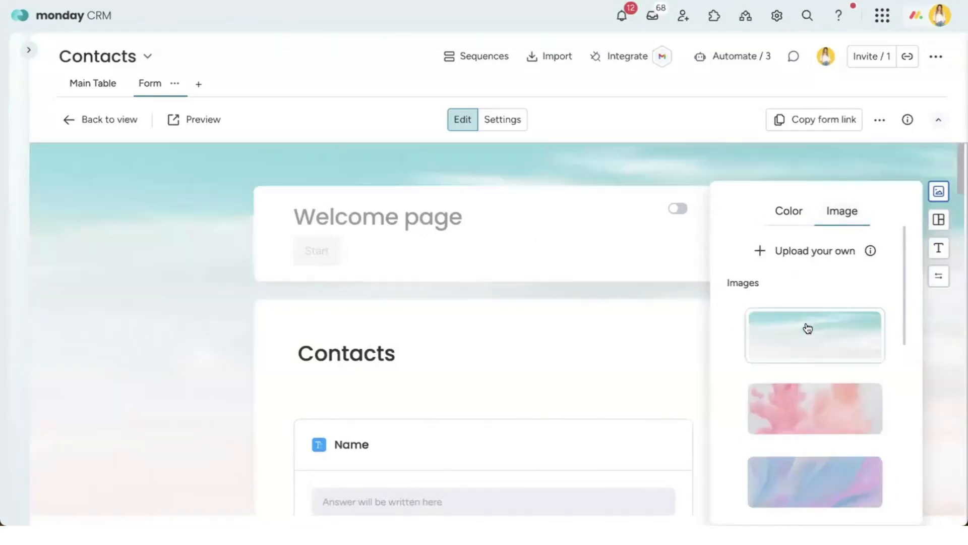
click(196, 174)
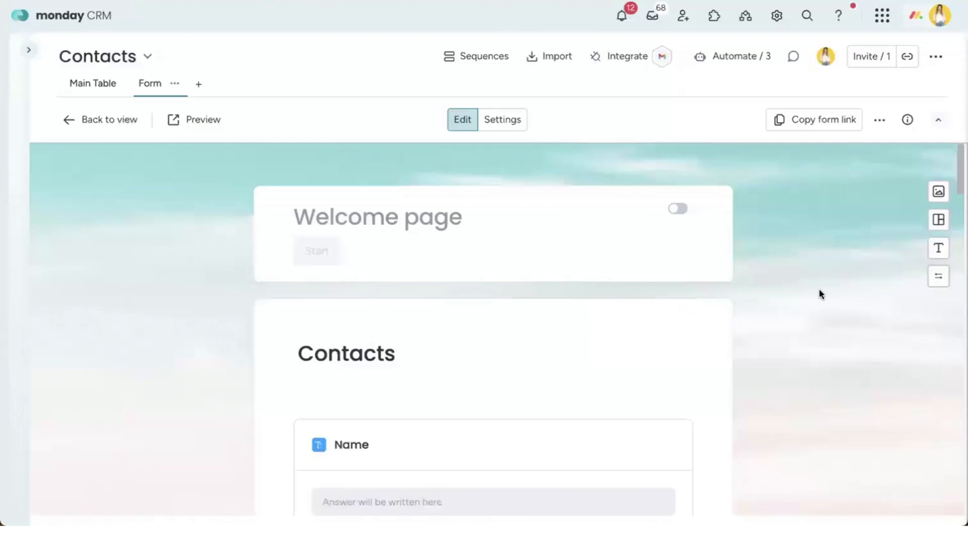
click(808, 122)
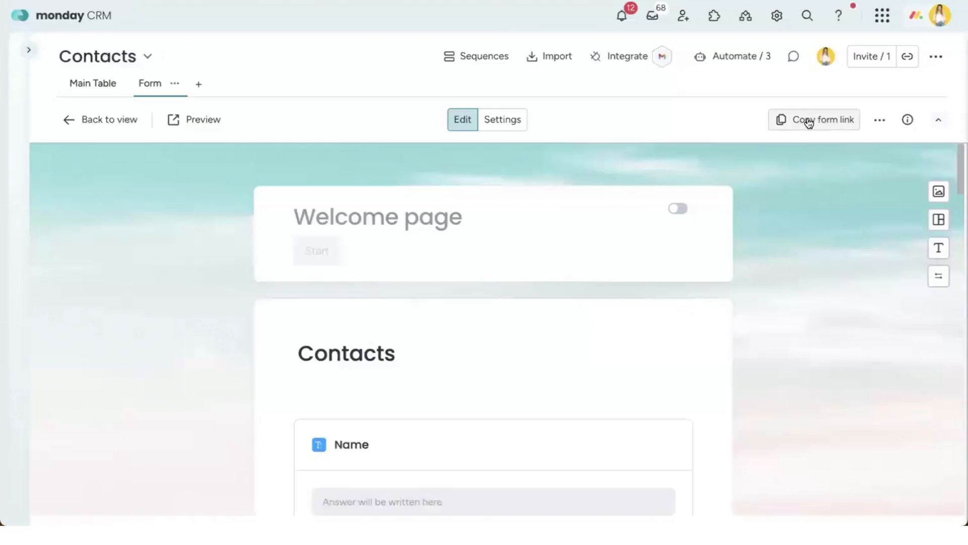
click(878, 121)
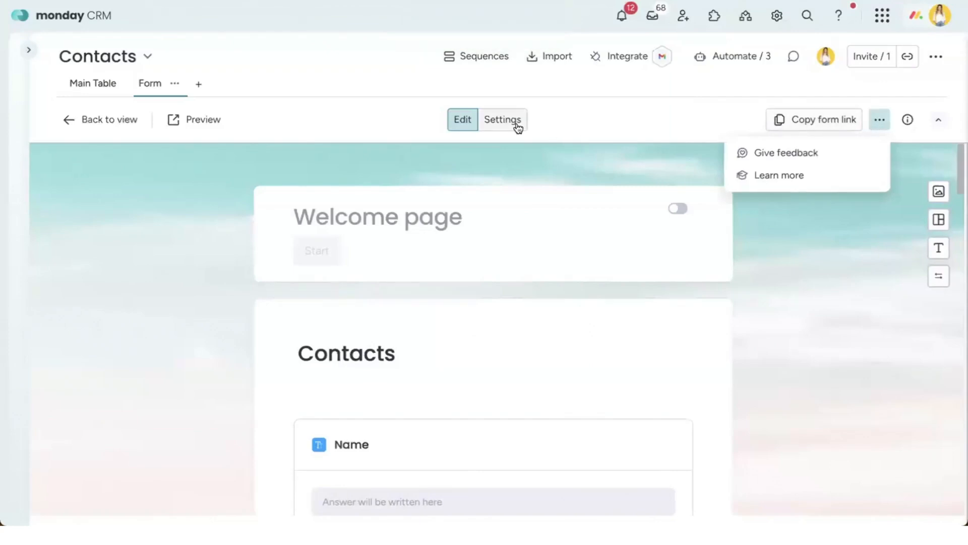
Step: Review the Contacts form's settings, then return to the board's Main Table
click(504, 125)
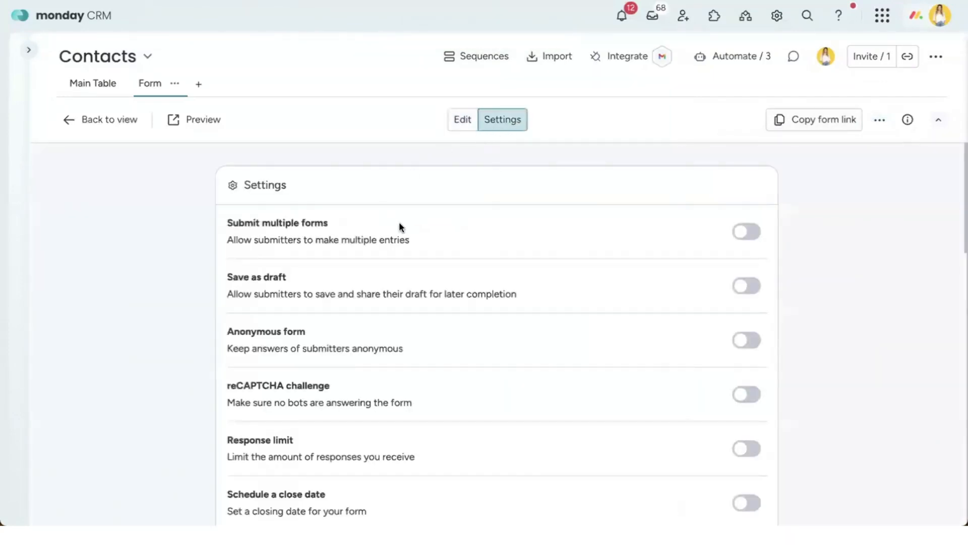
scroll(396, 222, down, 3)
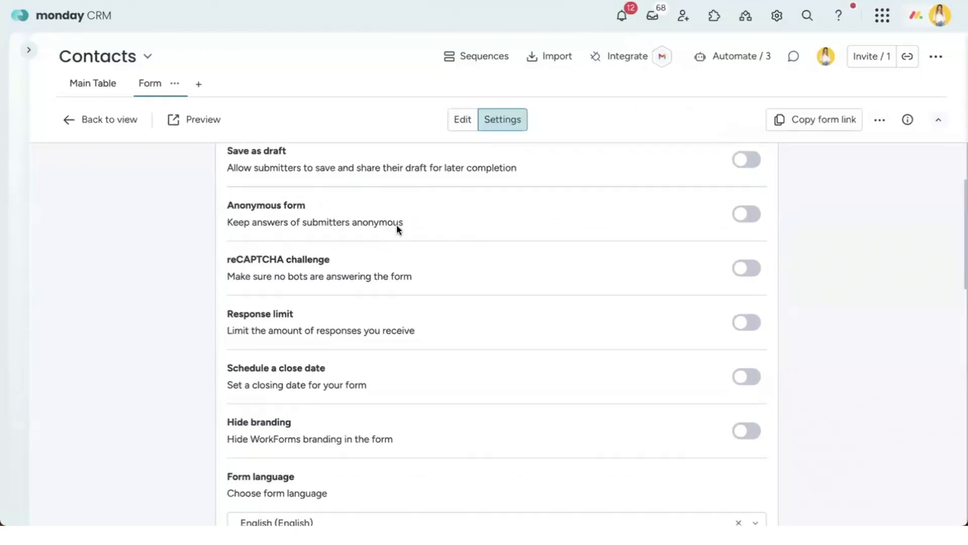
scroll(396, 225, down, 7)
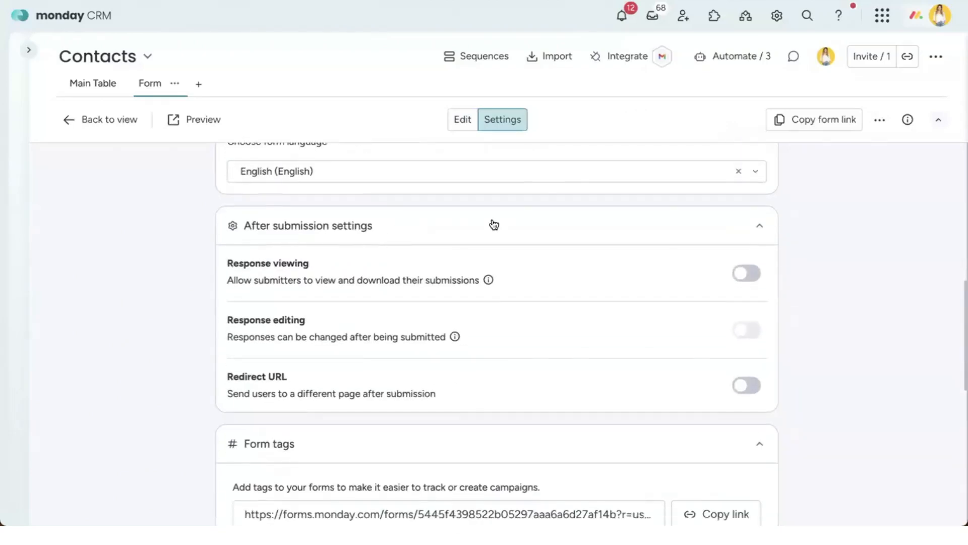
scroll(420, 349, down, 2)
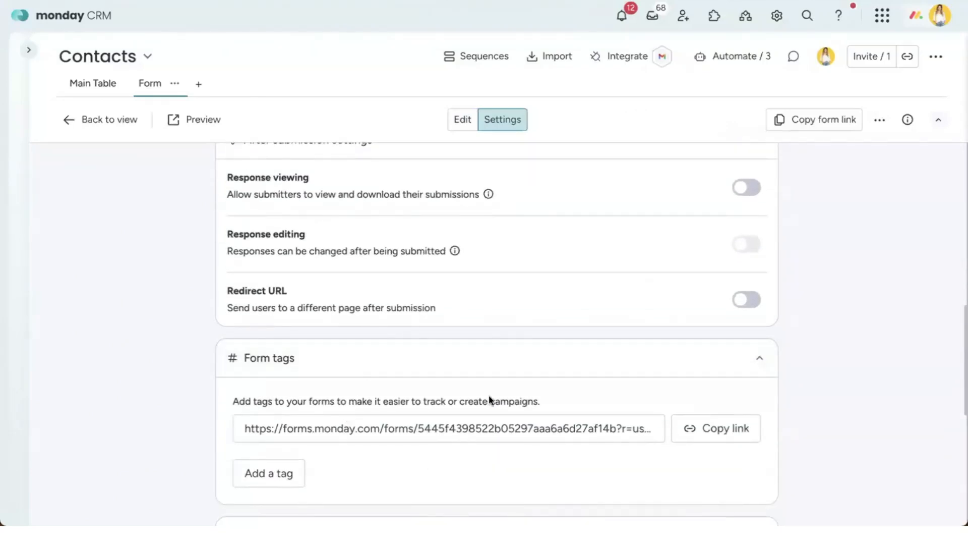
scroll(396, 384, down, 2)
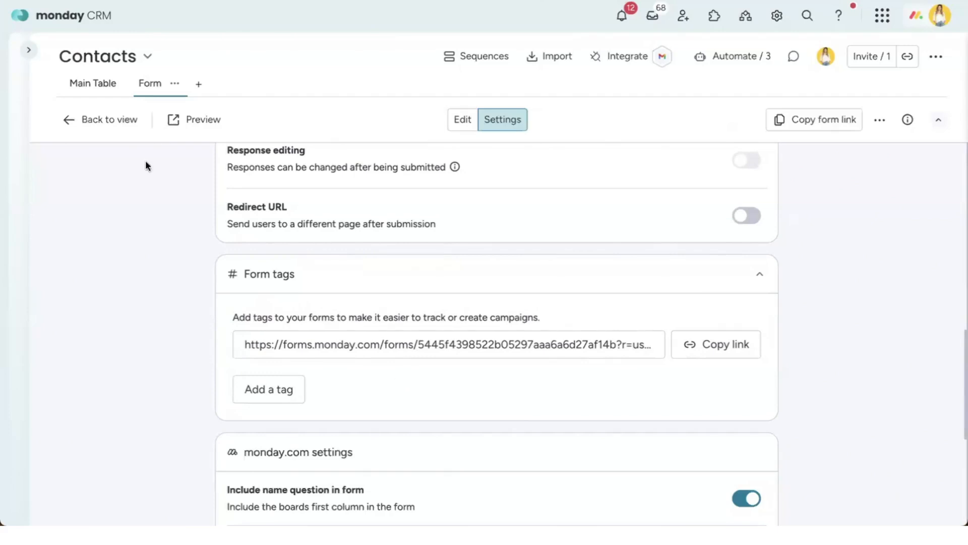
click(94, 87)
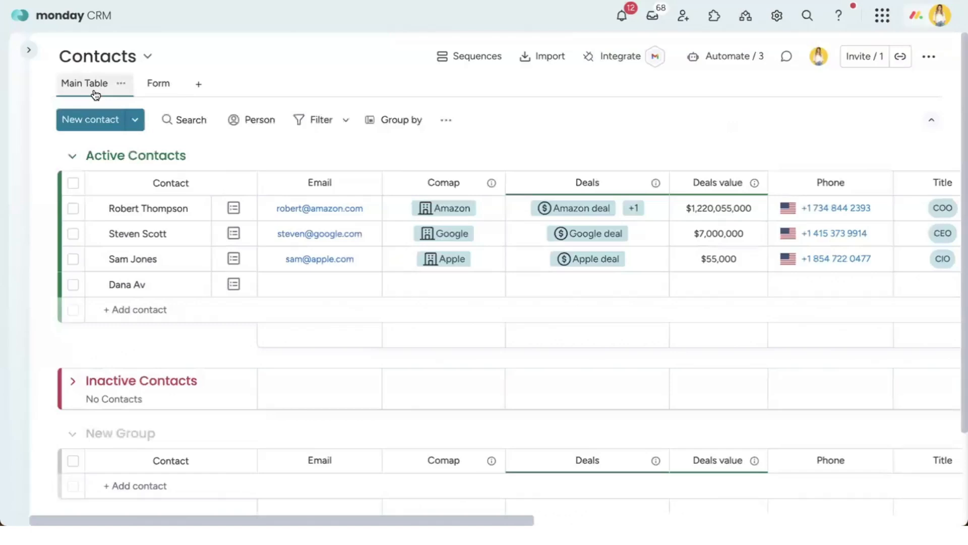
click(141, 122)
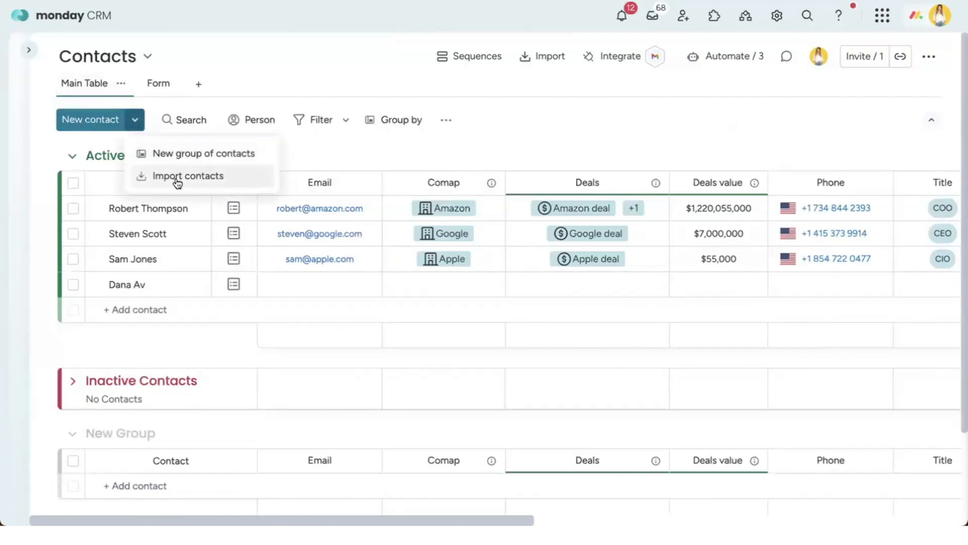
click(178, 177)
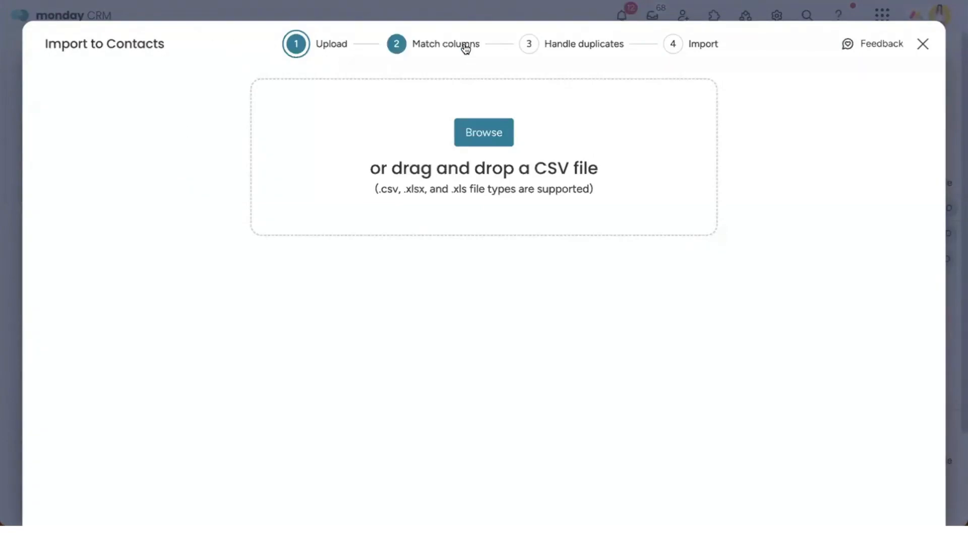
click(922, 44)
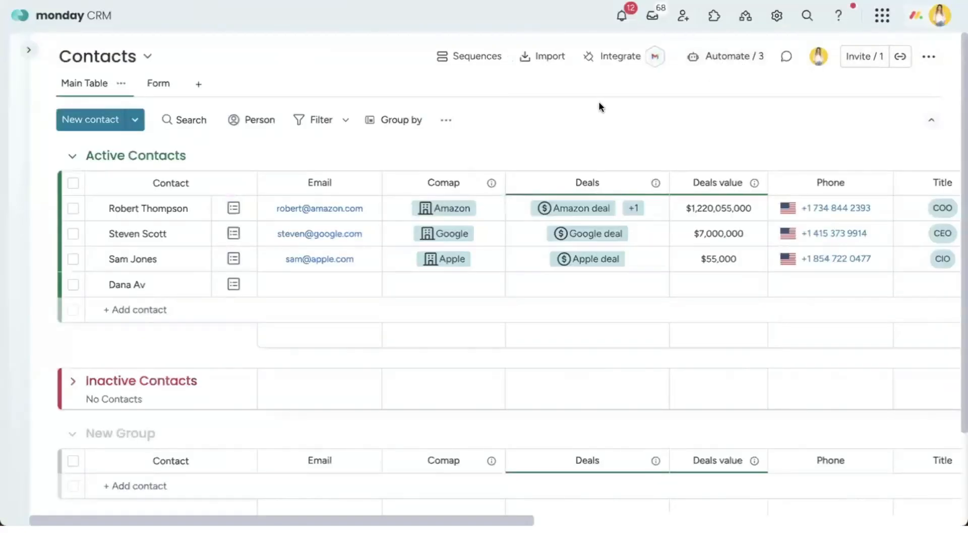
click(607, 58)
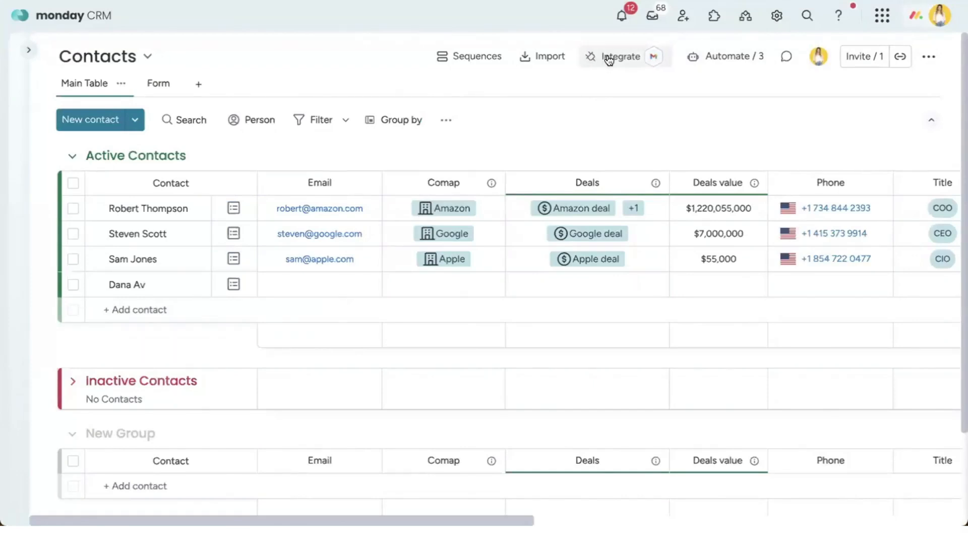
click(605, 242)
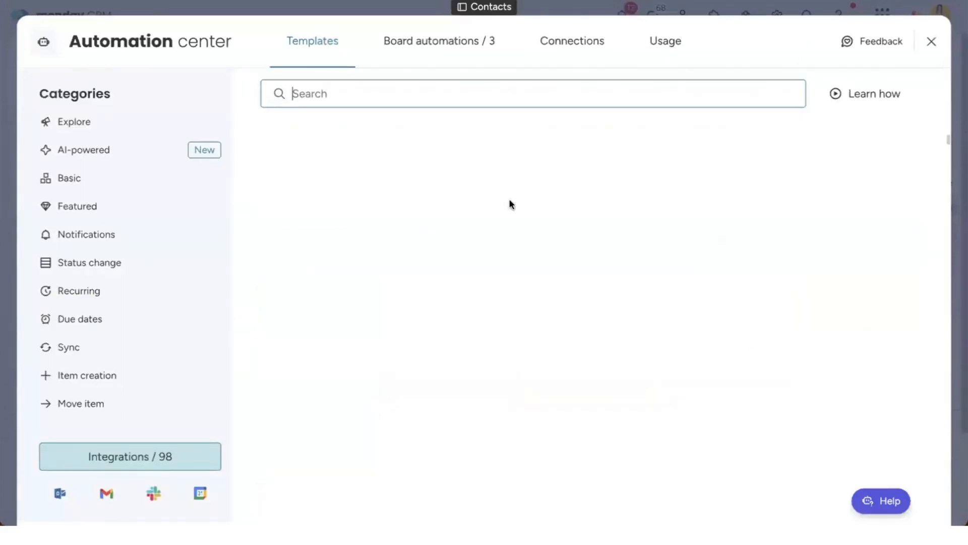
scroll(585, 228, down, 4)
scroll(590, 230, down, 10)
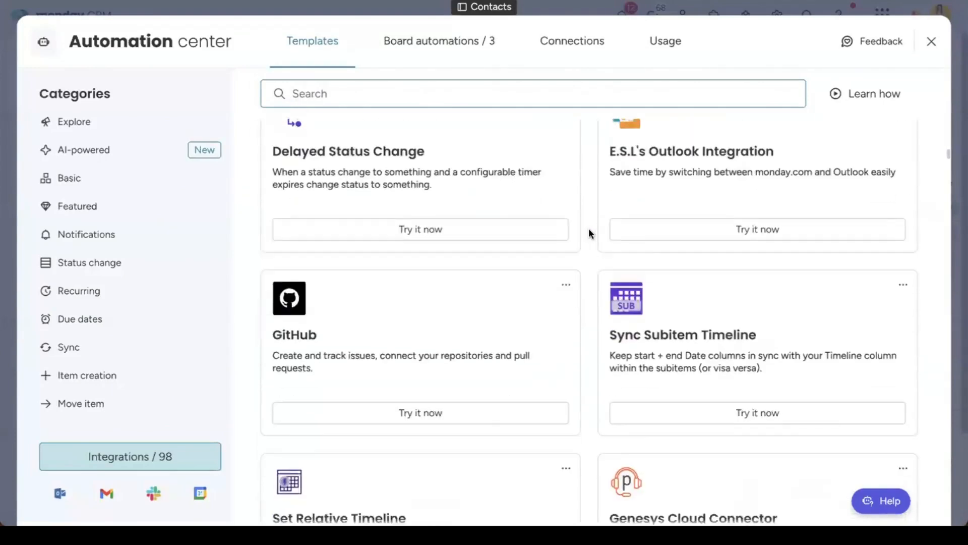
scroll(586, 276, down, 10)
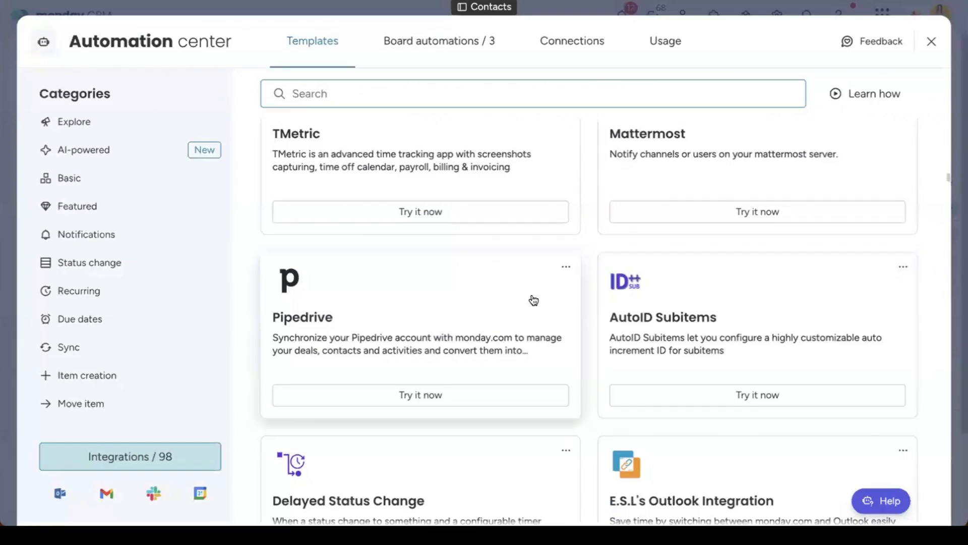
click(930, 42)
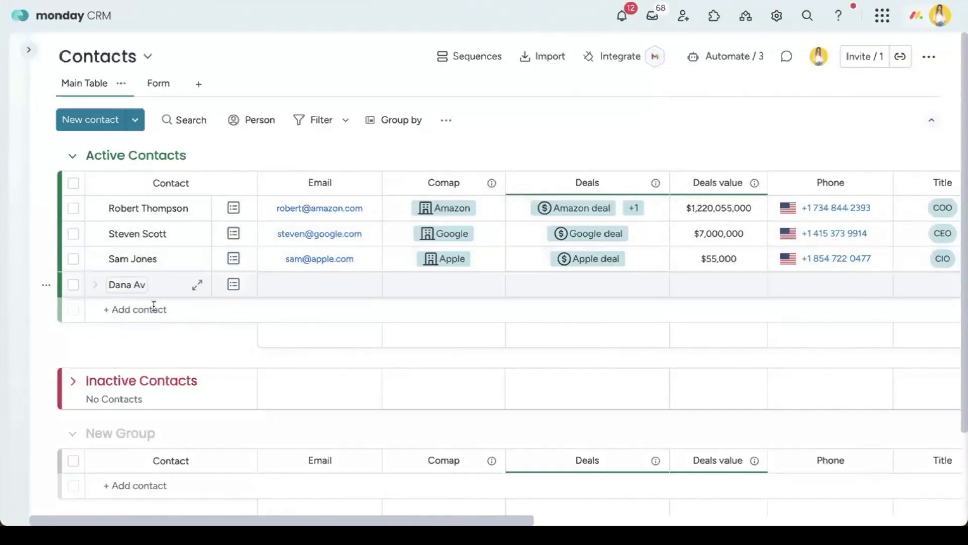
Step: Create a new contact with a name and a Google e-mail address in the New Contact form
click(136, 286)
click(135, 310)
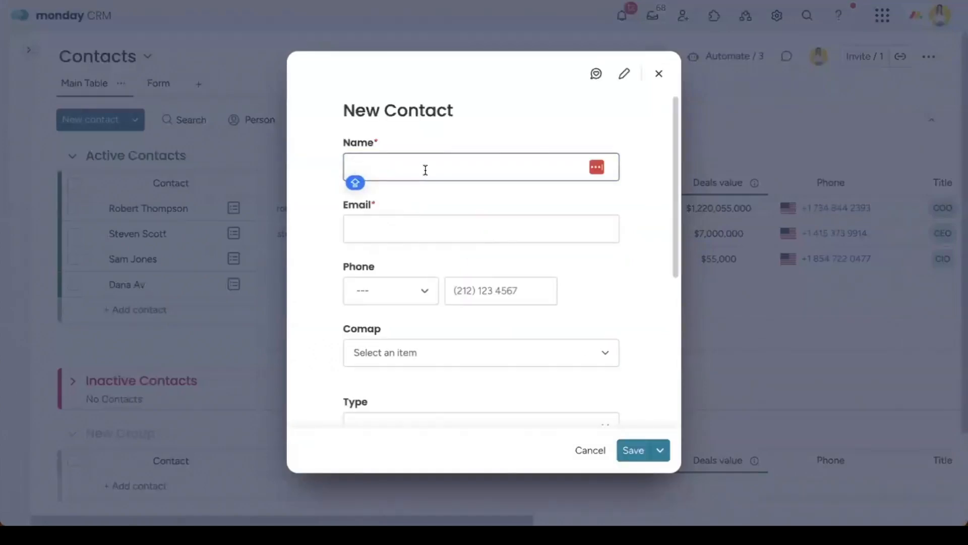
text(dana)
key(Tab)
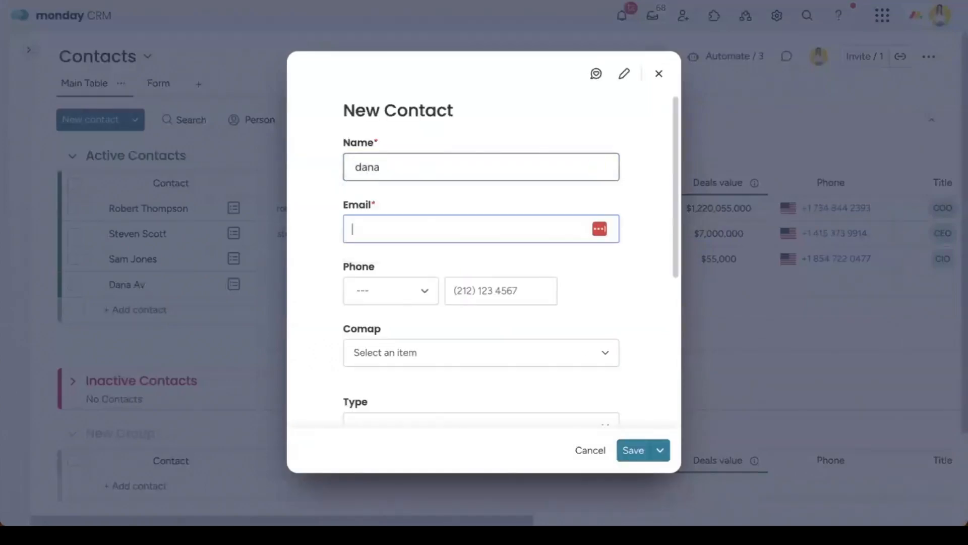
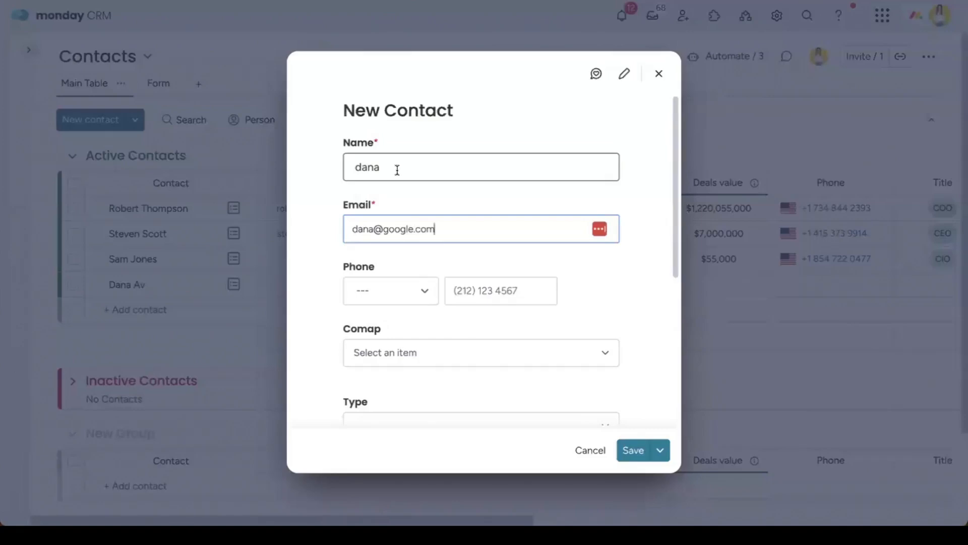
click(632, 449)
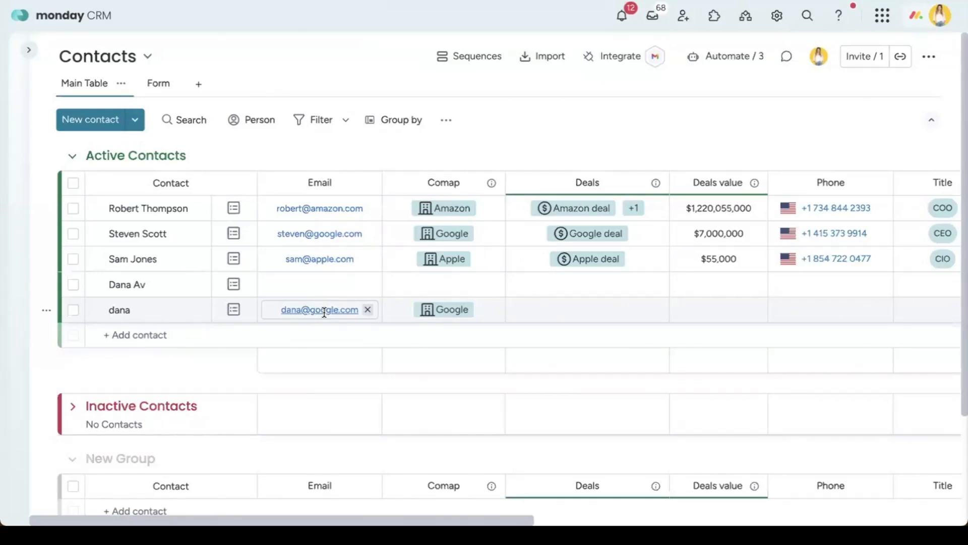
Step: View the Google company record from the new contact's Comap cell, then expand the workspace sidebar
click(452, 312)
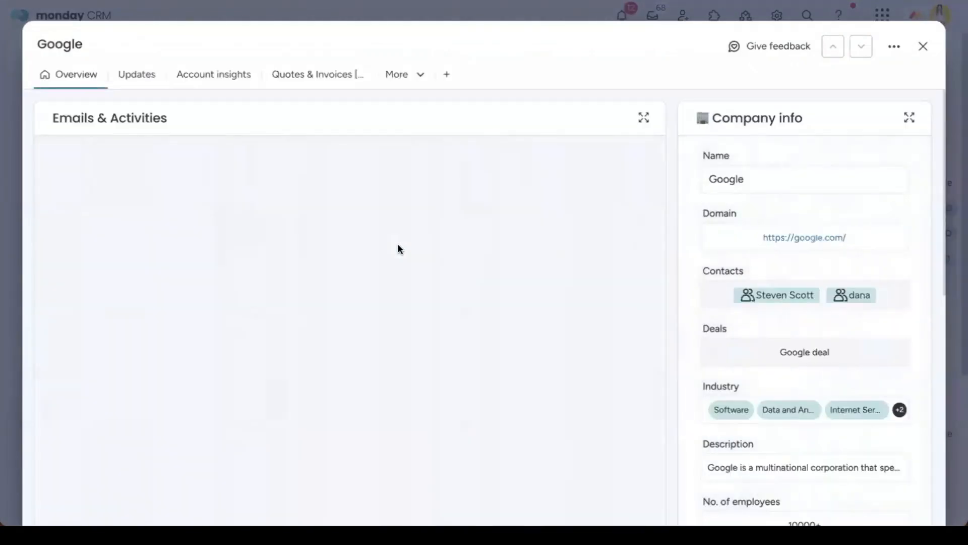
click(924, 46)
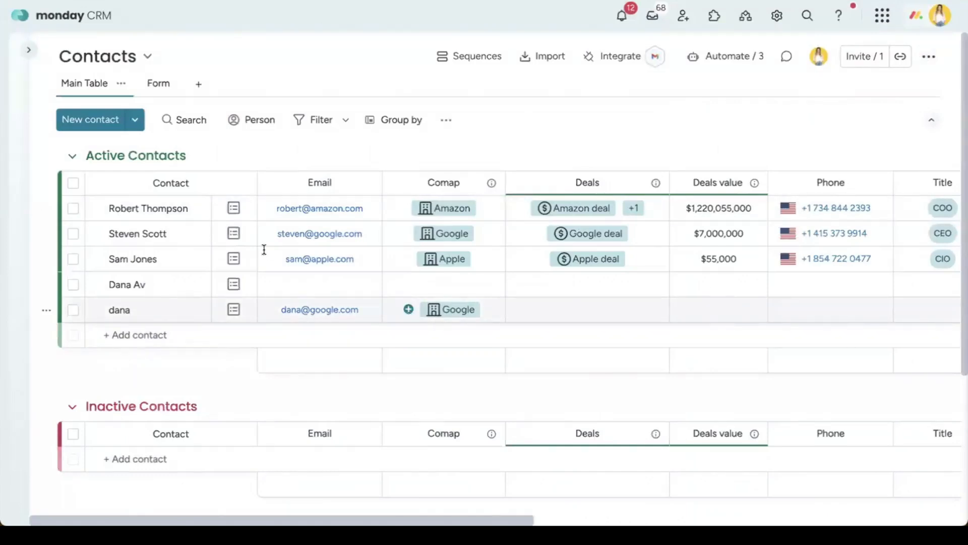
click(29, 49)
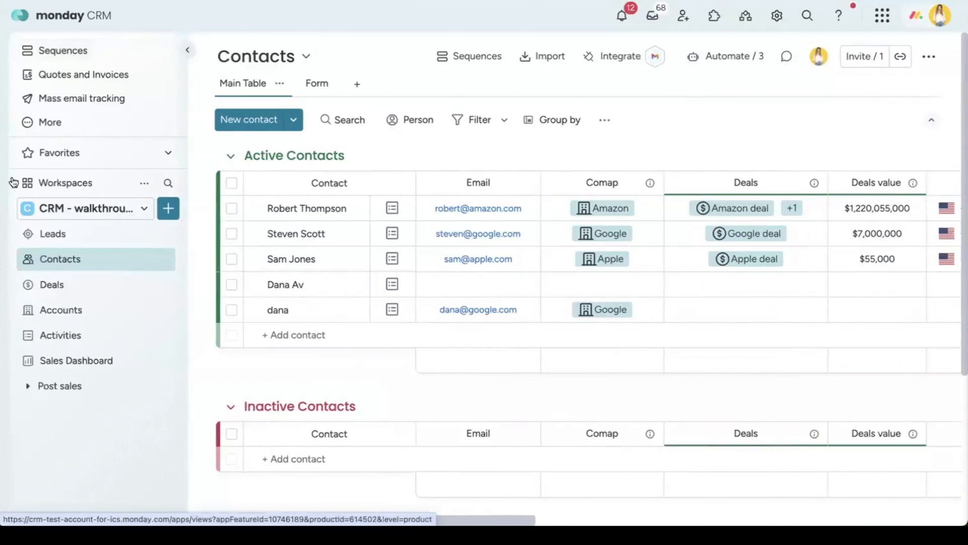
Step: Open the Accounts board and scroll across the Google account's columns to see its linked contacts
click(94, 311)
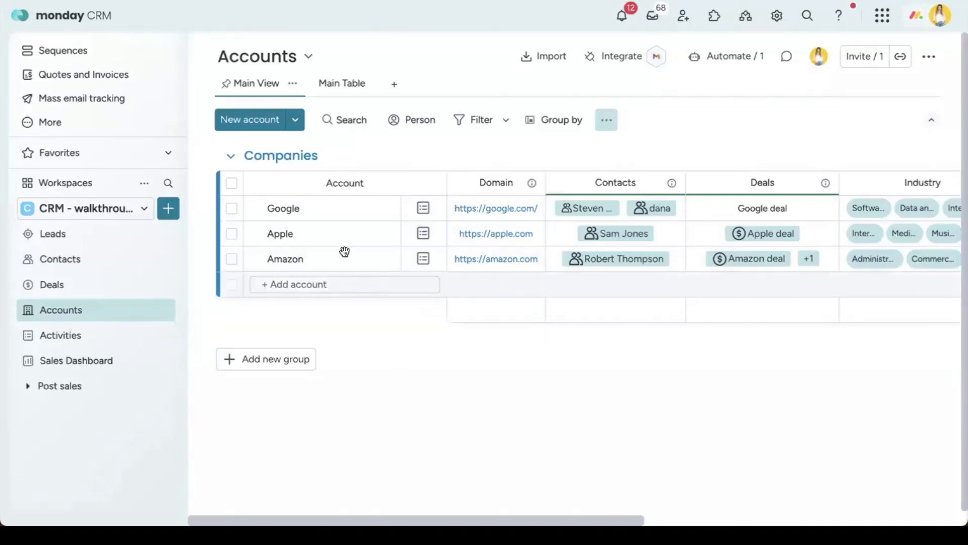
click(284, 211)
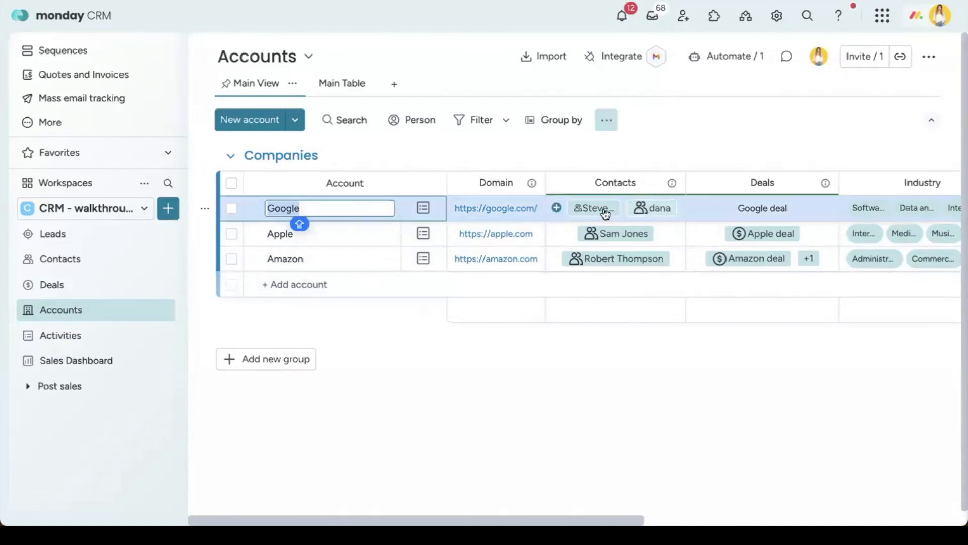
click(453, 168)
scroll(455, 207, right, 5)
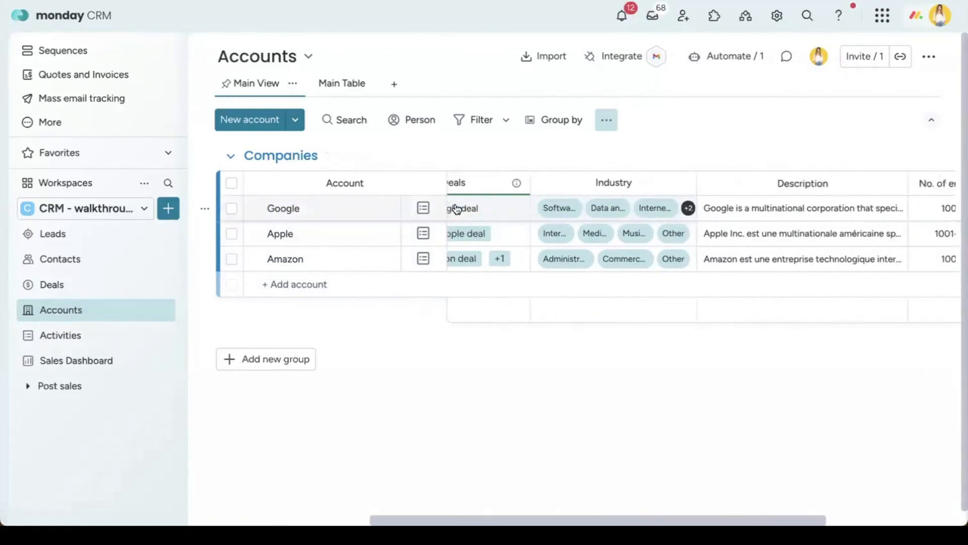
scroll(456, 209, right, 6)
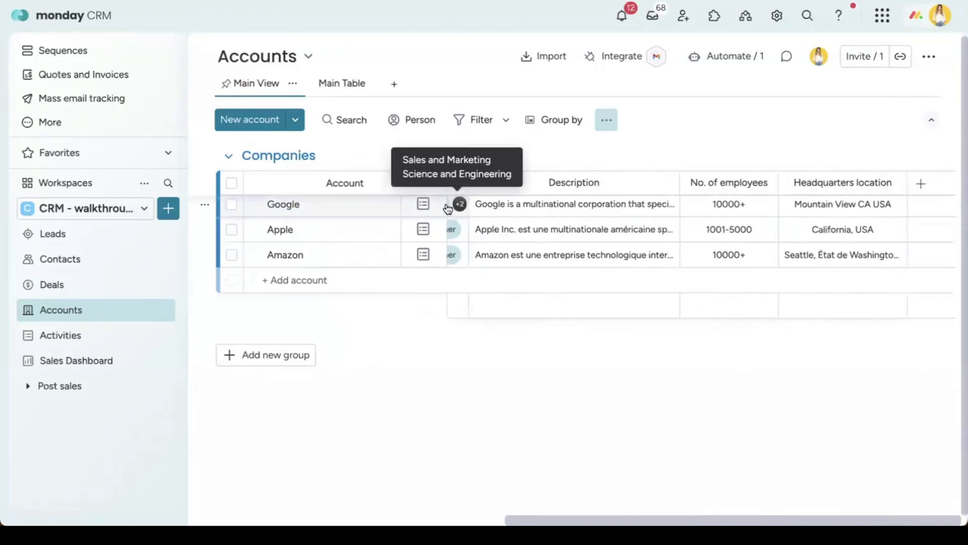
scroll(443, 218, left, 5)
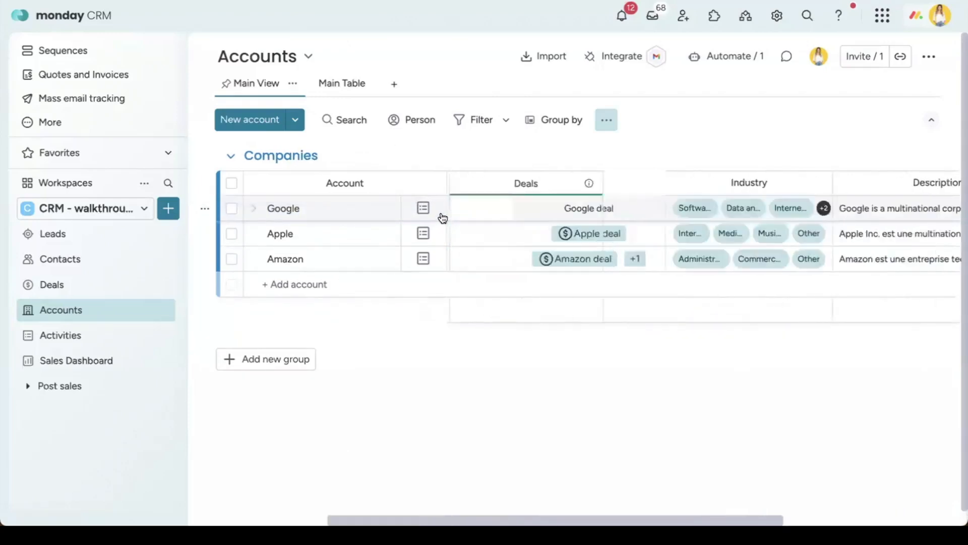
scroll(442, 218, left, 4)
scroll(562, 210, right, 2)
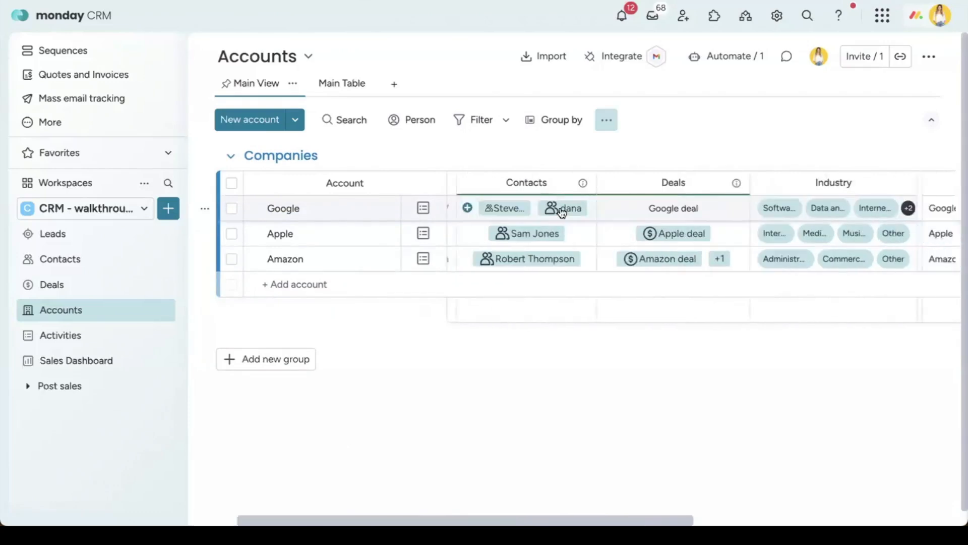
scroll(562, 209, right, 5)
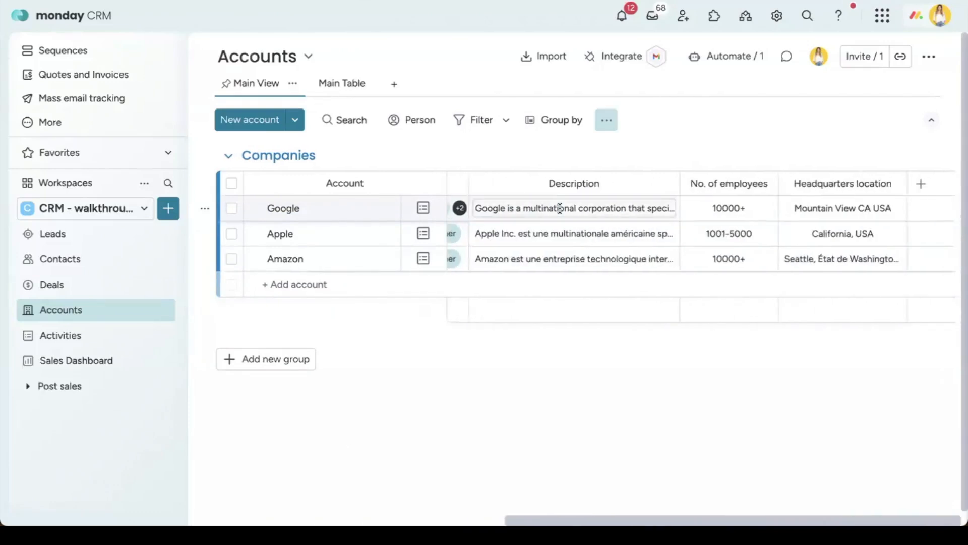
Step: Add monday.com as an account from the Crunchbase suggestion and review its enriched row
click(309, 285)
text(mond)
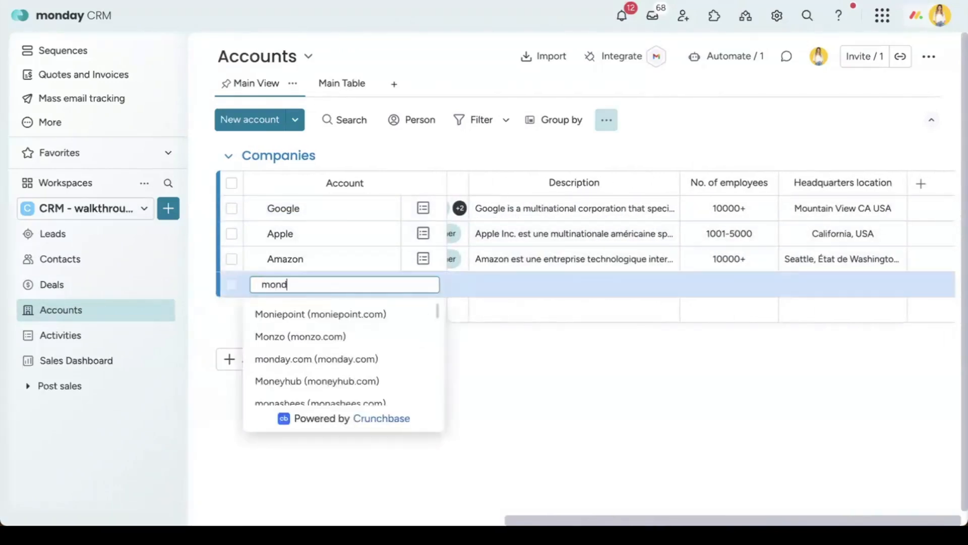
text(ay.com)
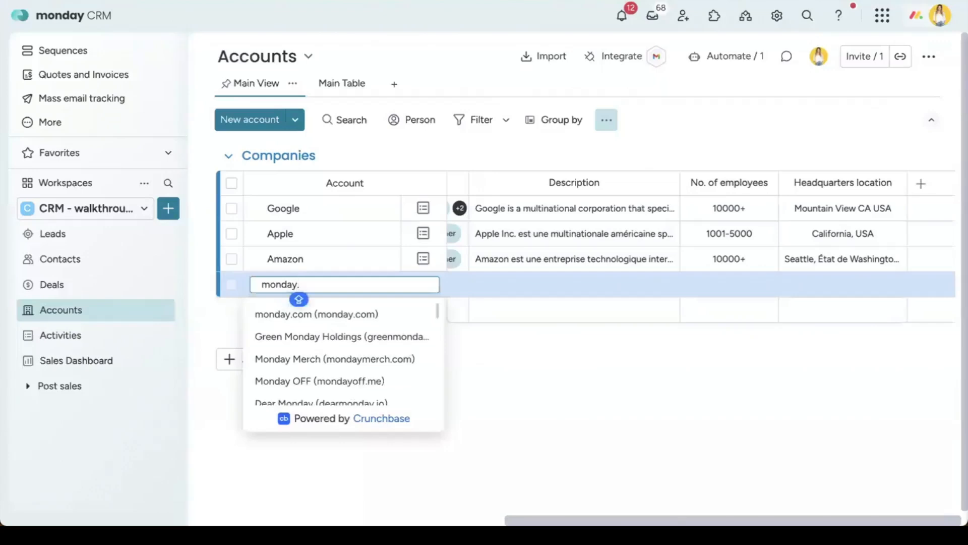
click(316, 315)
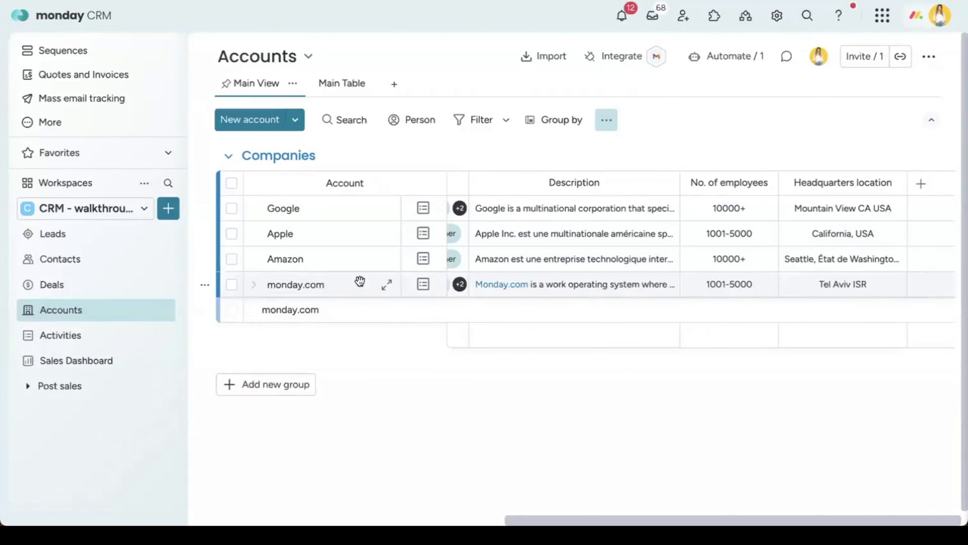
scroll(360, 281, left, 5)
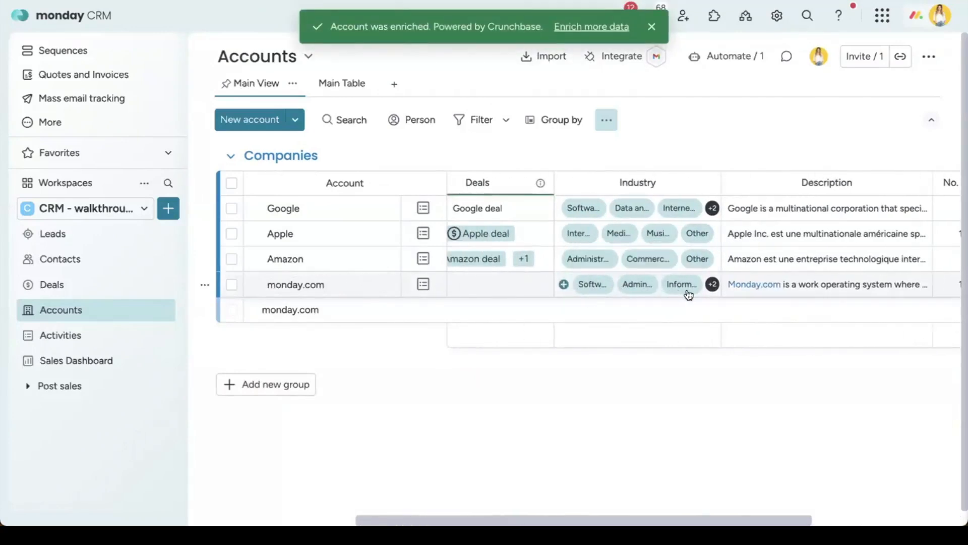
scroll(687, 293, left, 3)
scroll(593, 288, right, 5)
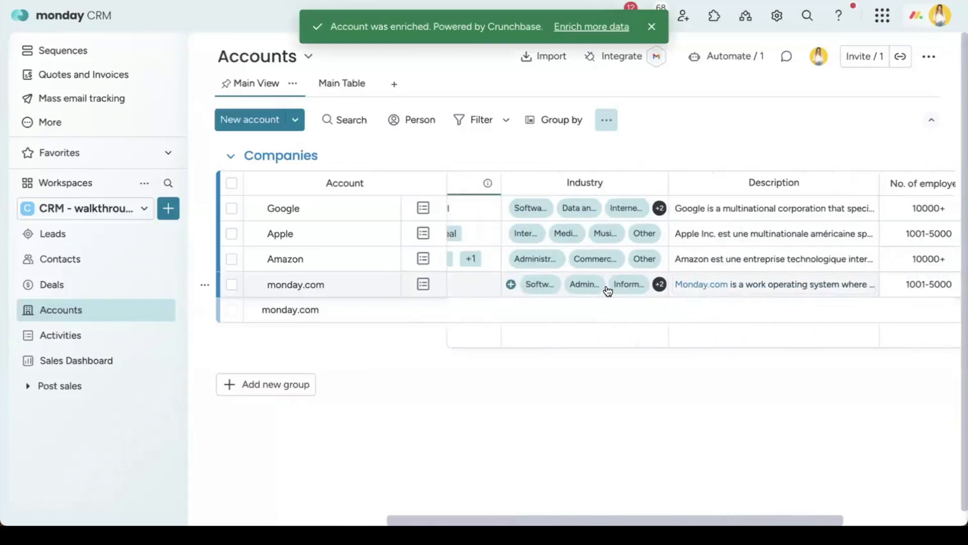
scroll(592, 288, right, 4)
scroll(611, 287, right, 2)
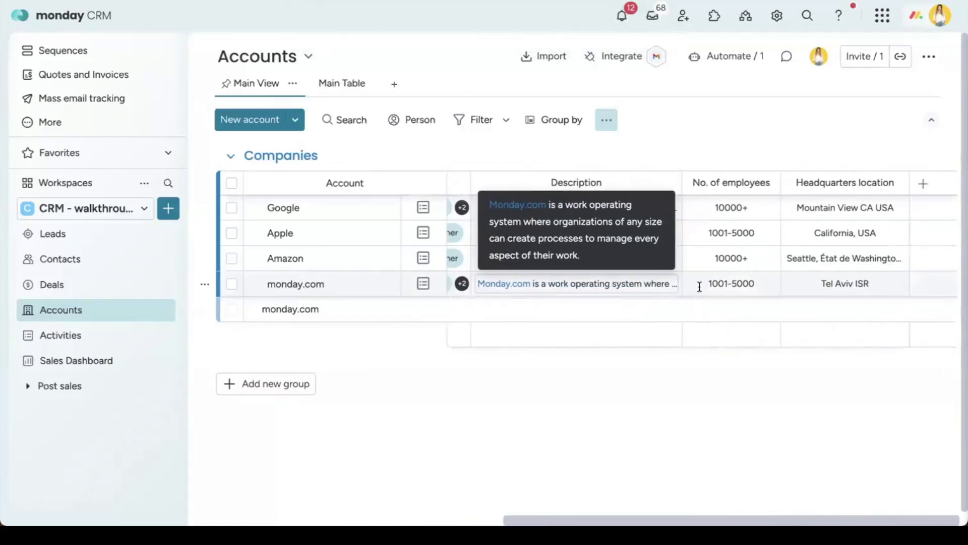
scroll(551, 287, left, 5)
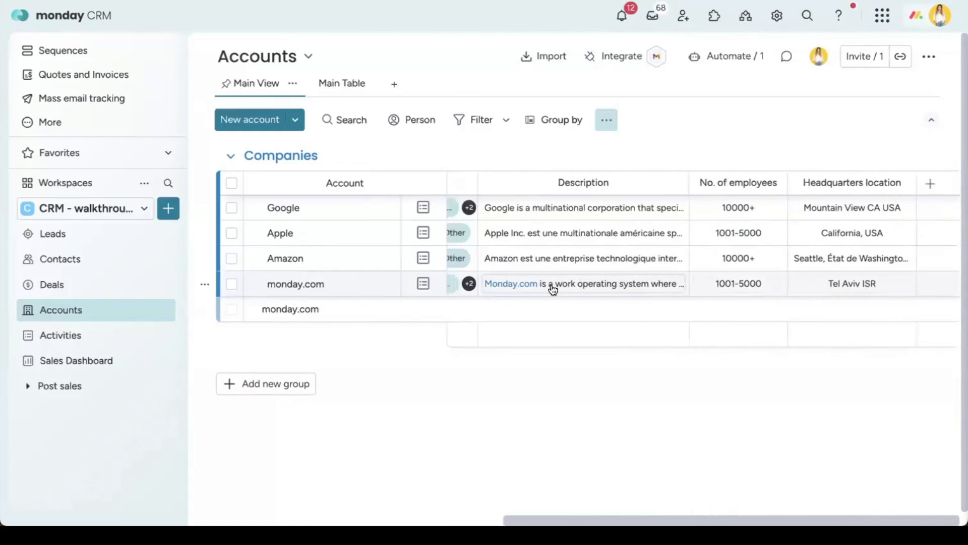
click(107, 237)
Step: On the Contacts board, save a new contact with a name and a monday.com e-mail address
click(95, 259)
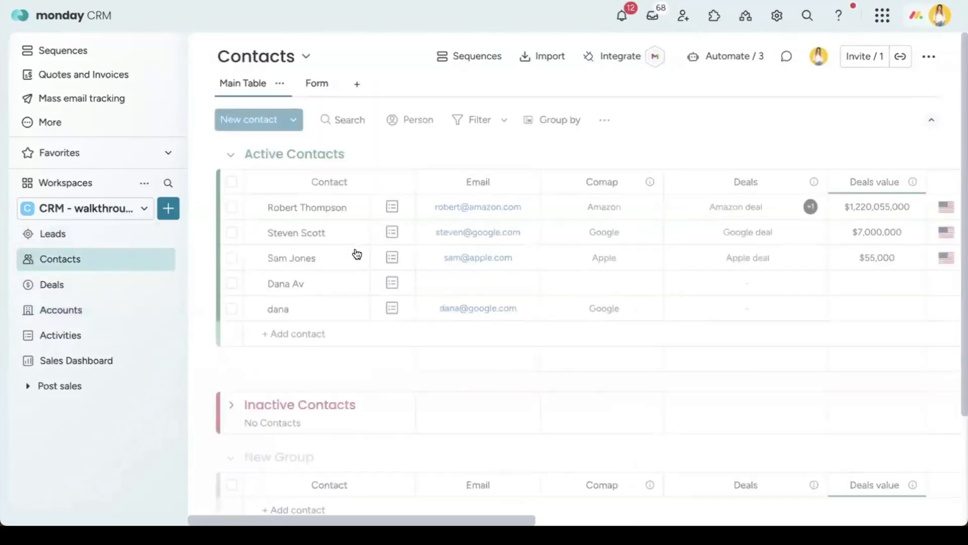
click(316, 334)
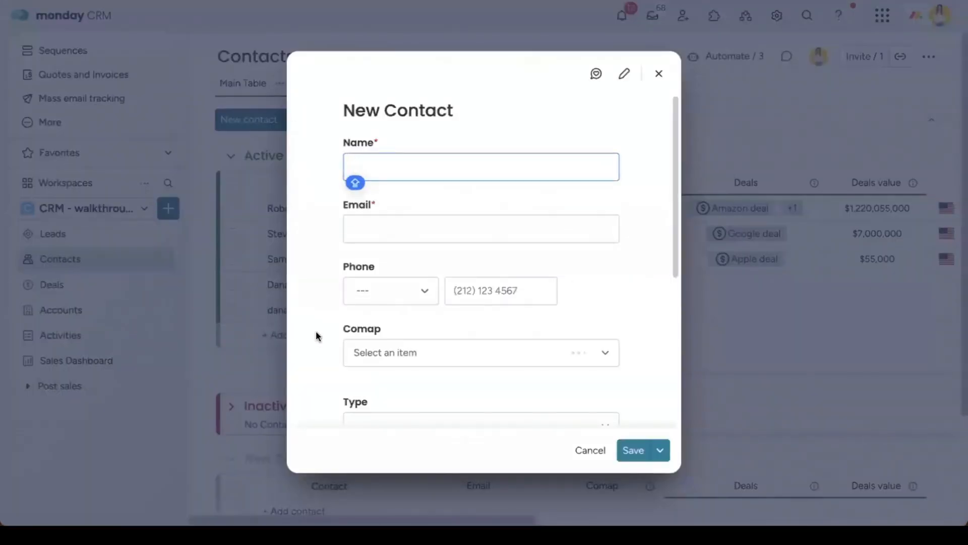
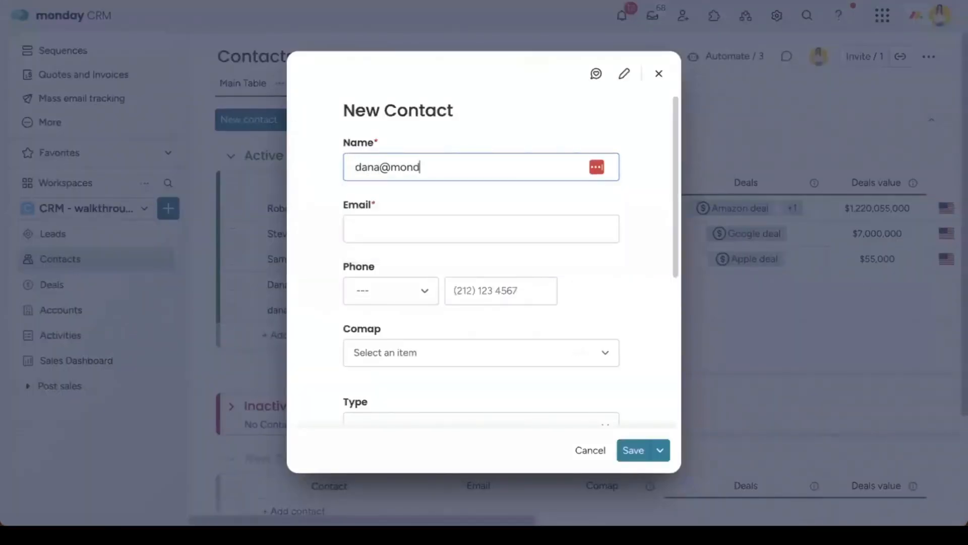
key(super+a)
key(super+c)
key(BackSpace)
text(sdcd)
click(408, 233)
key(super+v)
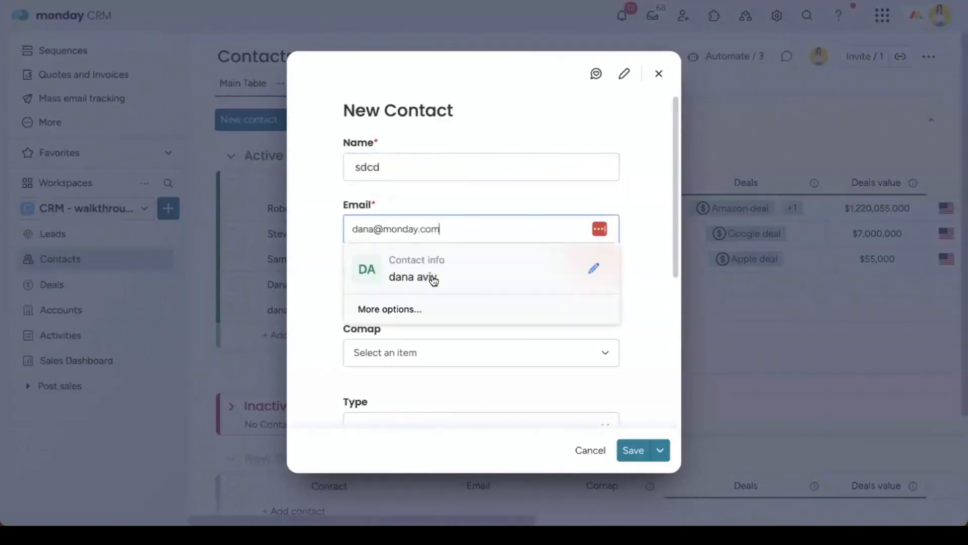
click(633, 452)
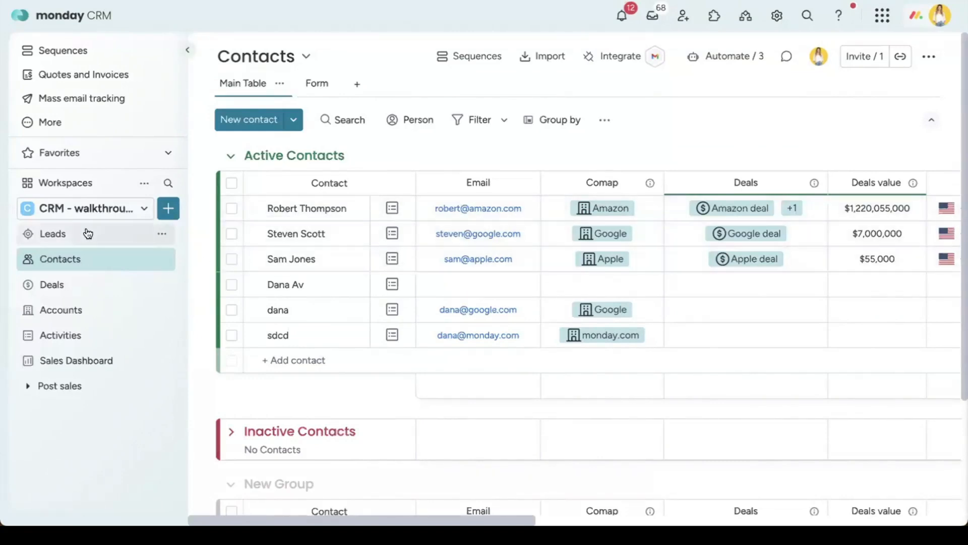
Step: Step from the new contact's card back to the Apple contact and scroll its Emails & Activities feed
click(342, 336)
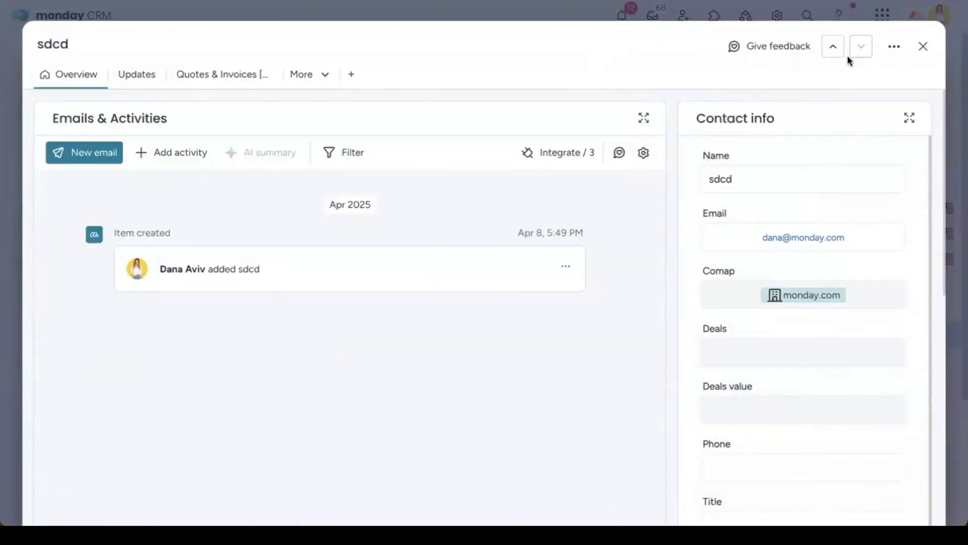
click(831, 47)
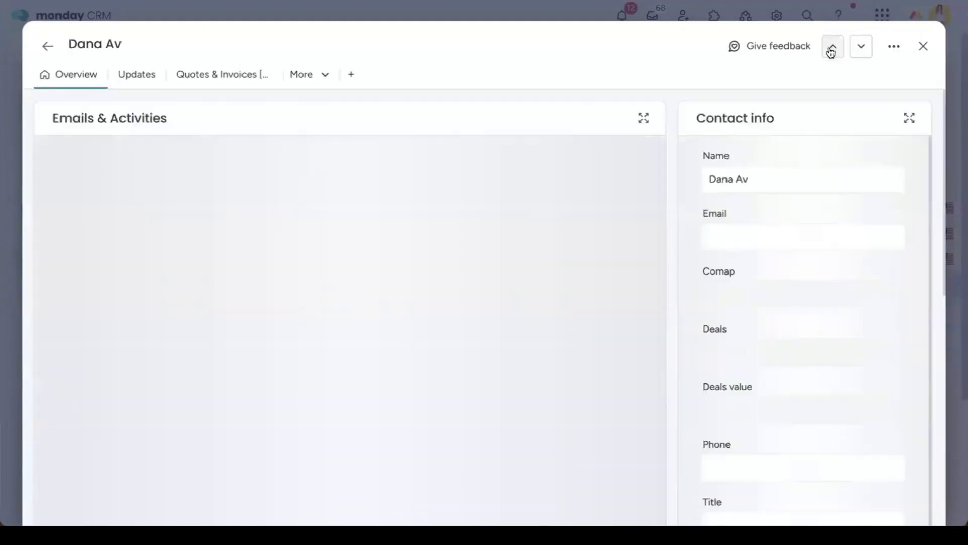
click(832, 46)
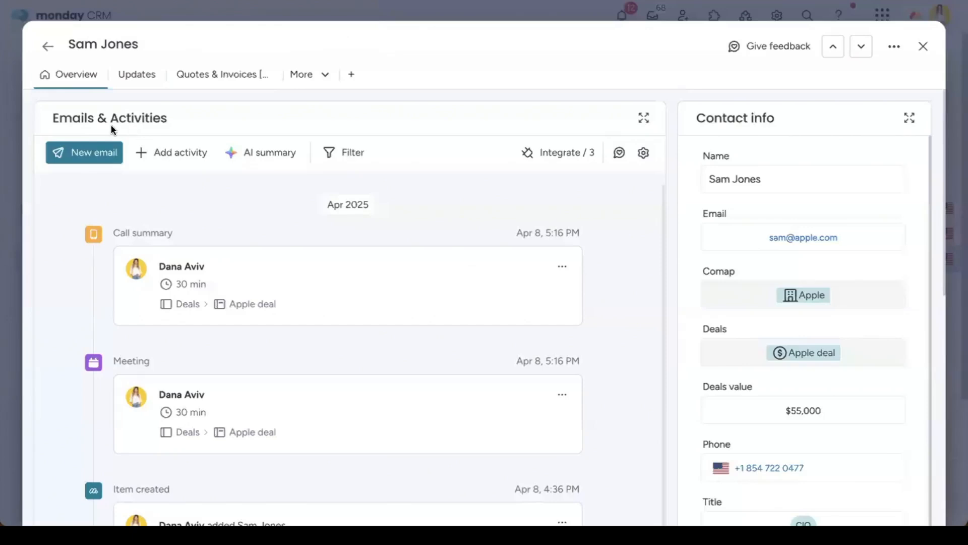
scroll(572, 217, down, 3)
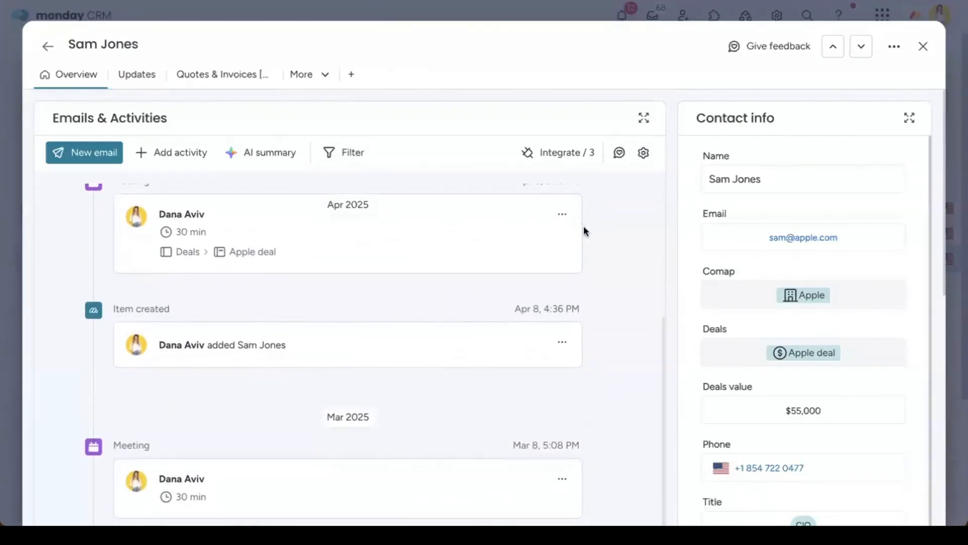
scroll(582, 225, down, 5)
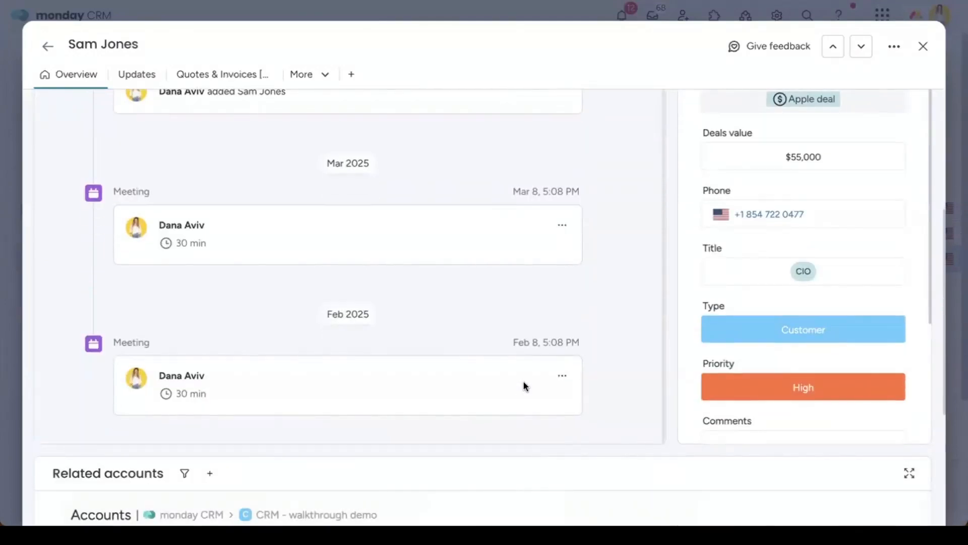
scroll(524, 379, up, 8)
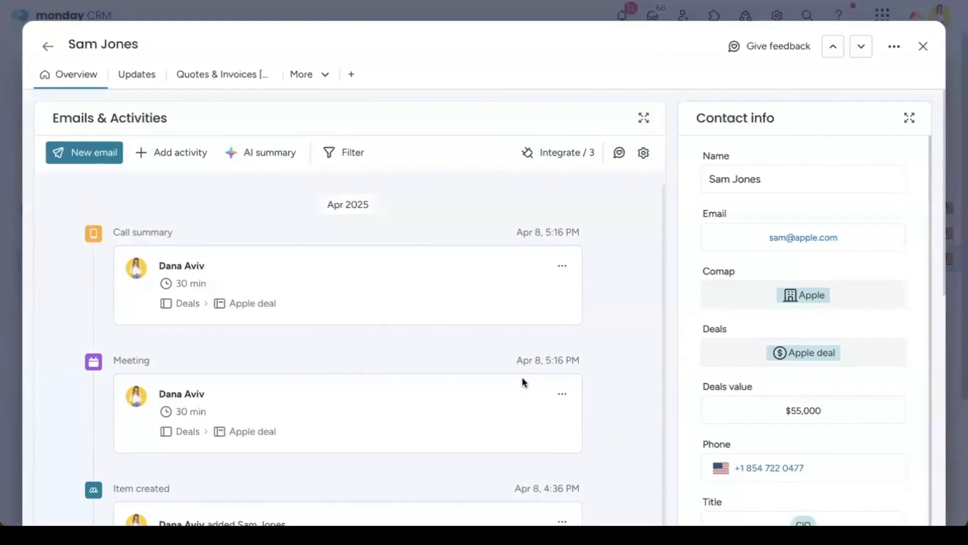
scroll(549, 356, down, 10)
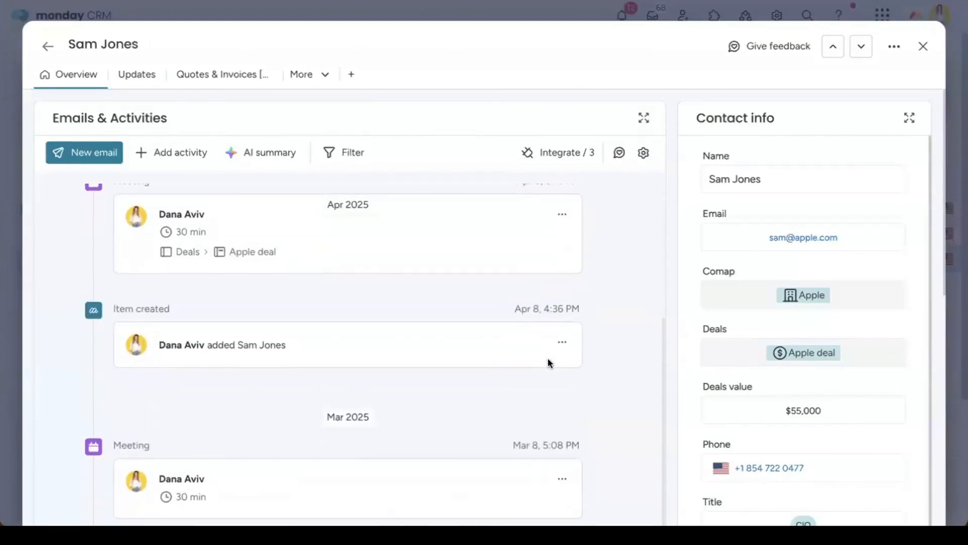
scroll(220, 336, up, 2)
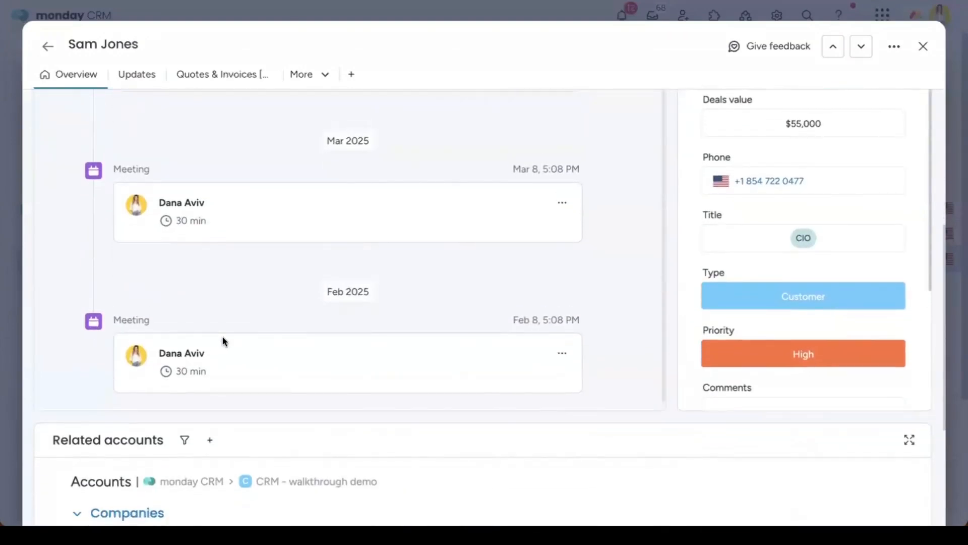
scroll(201, 337, up, 6)
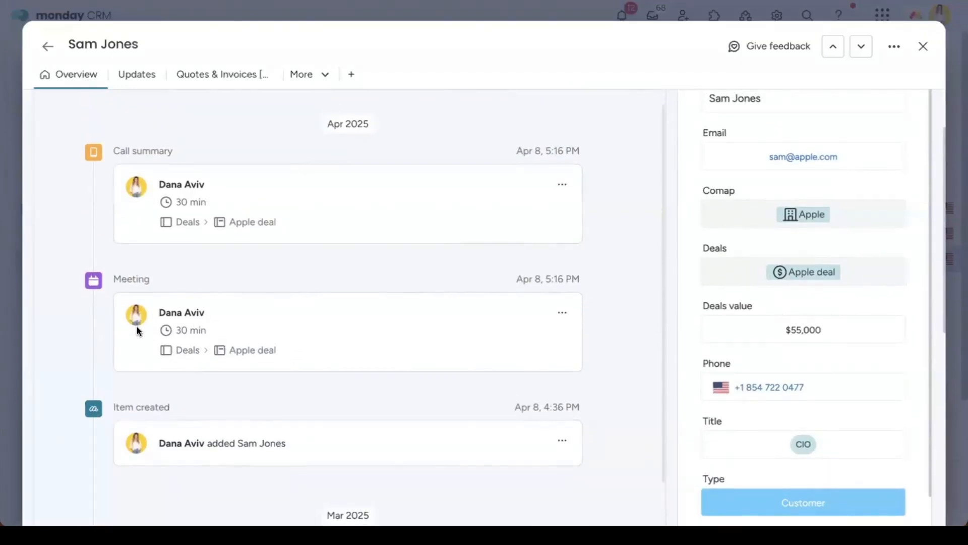
scroll(382, 279, up, 2)
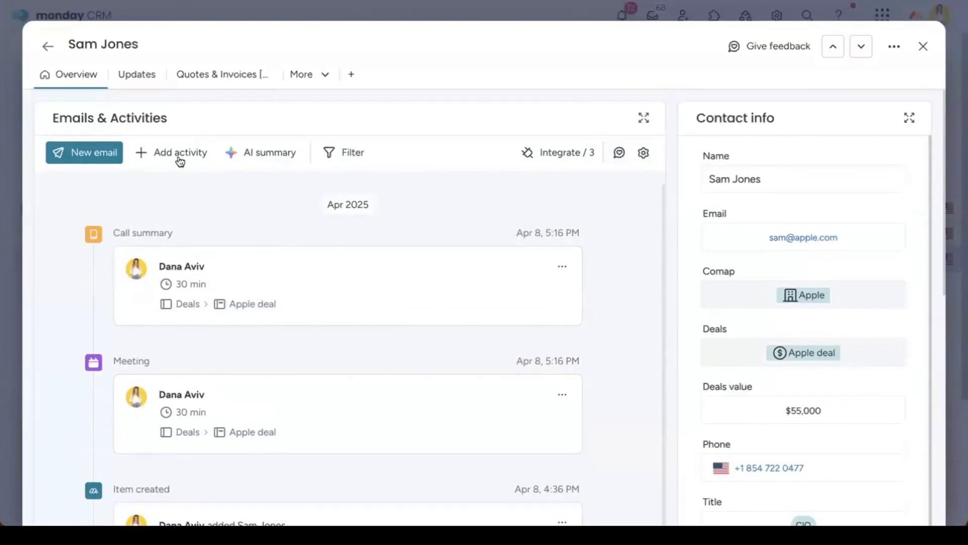
click(172, 152)
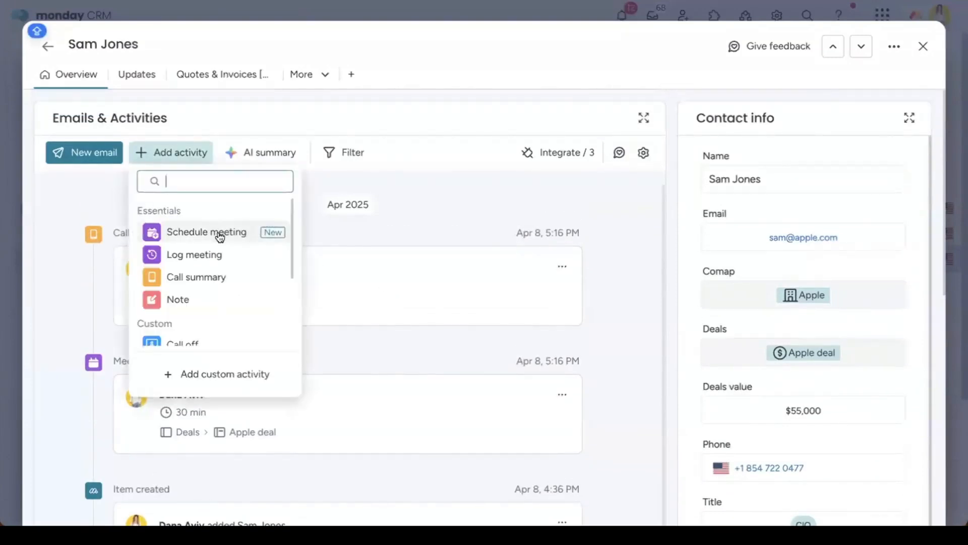
click(226, 253)
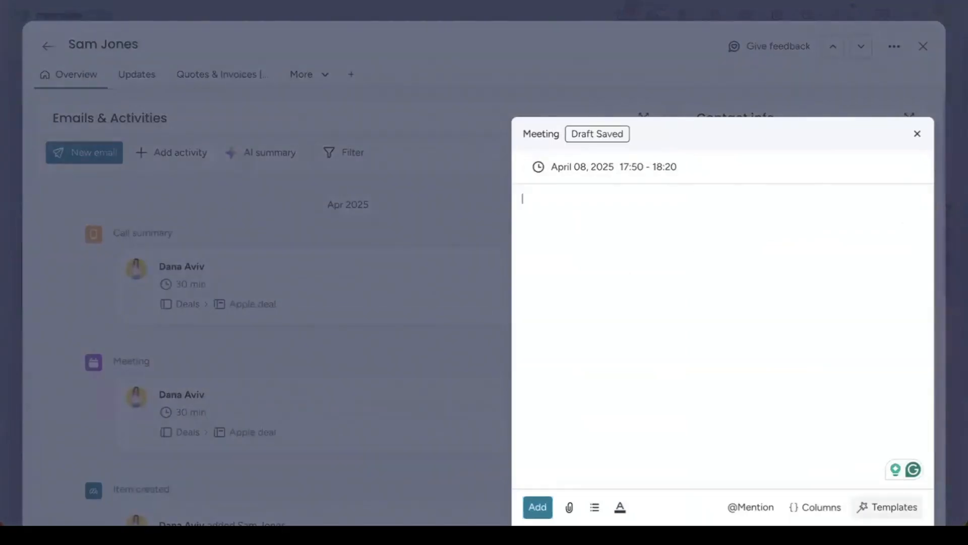
click(888, 507)
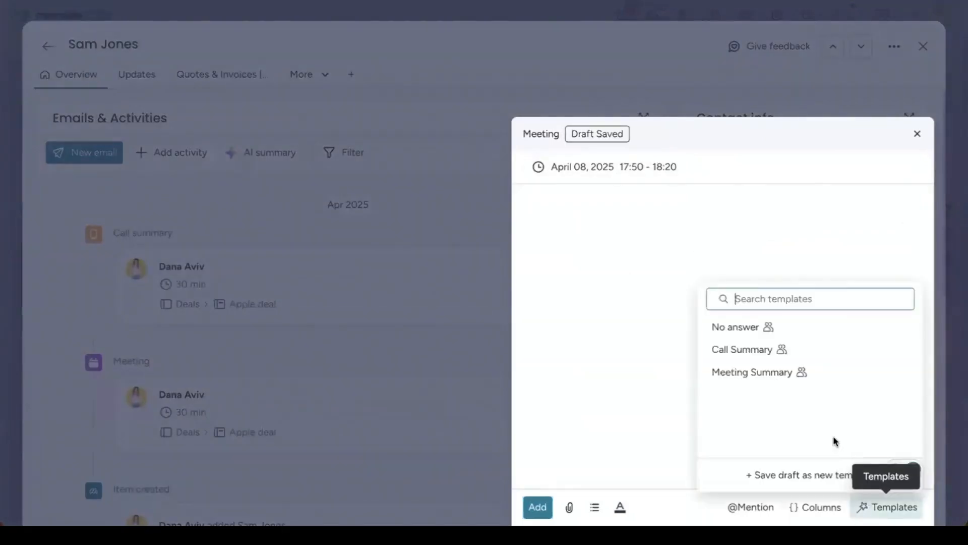
click(782, 373)
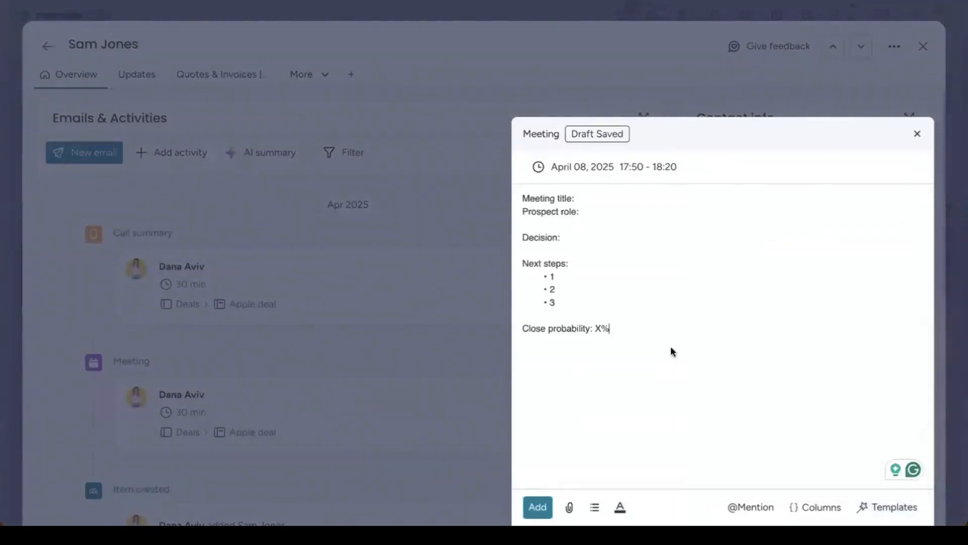
click(584, 197)
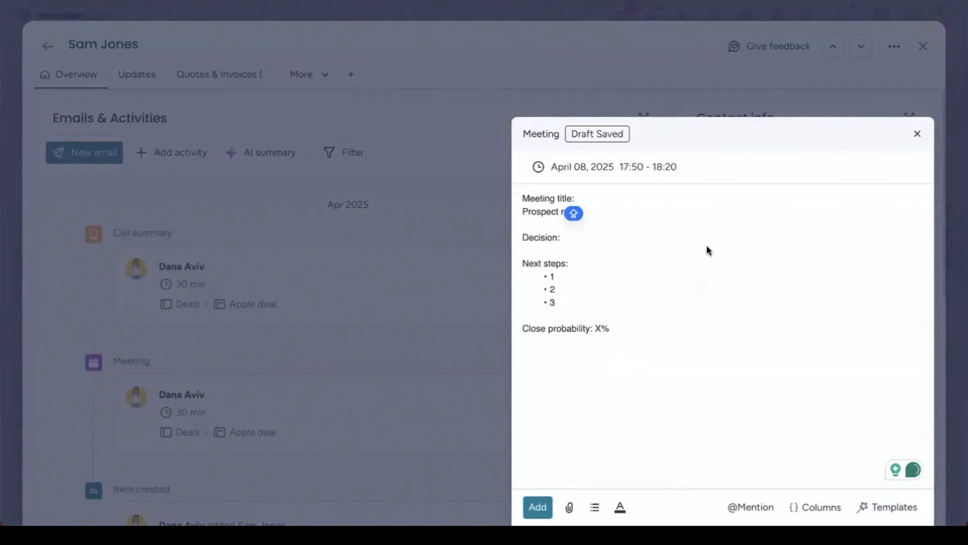
text(demo)
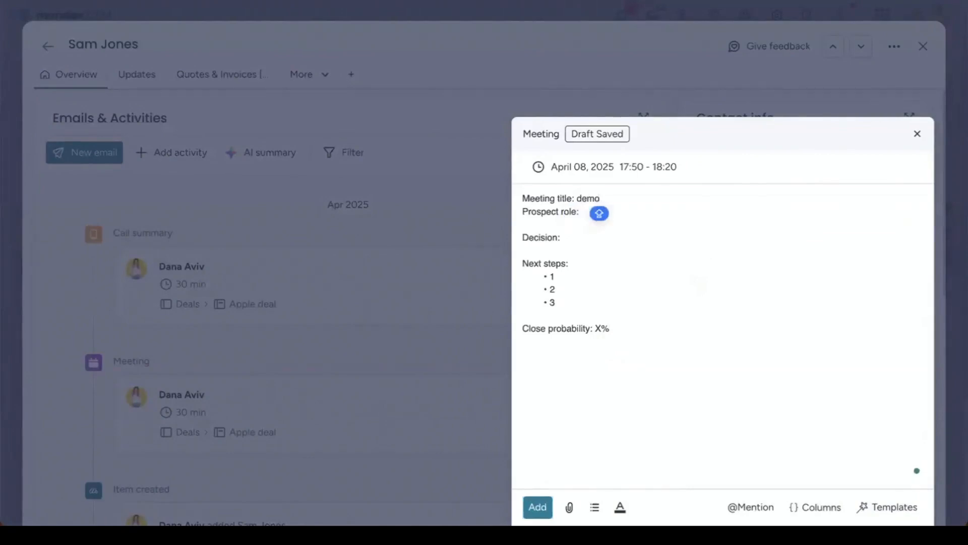
click(572, 233)
text(we will talk after the holidays)
click(546, 504)
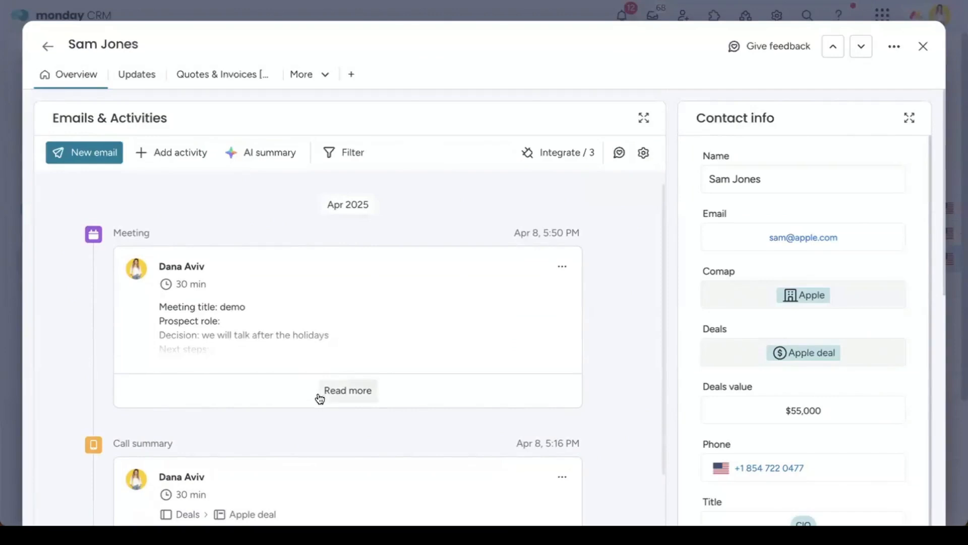
Step: Open a new email draft to the contact from the Emails & Activities toolbar
click(103, 158)
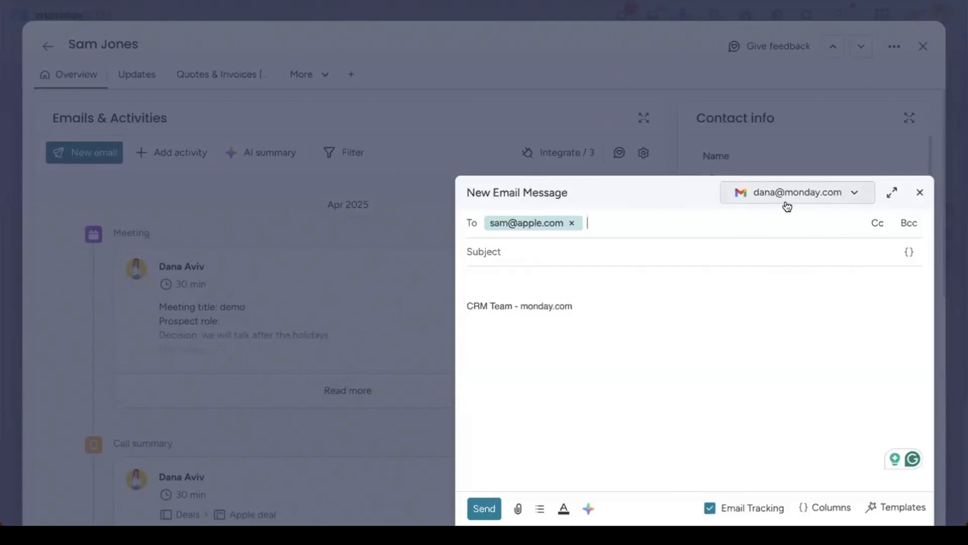
Step: Insert the Post-meeting email template and review the autopopulate fields for the greeting name
click(896, 507)
click(817, 420)
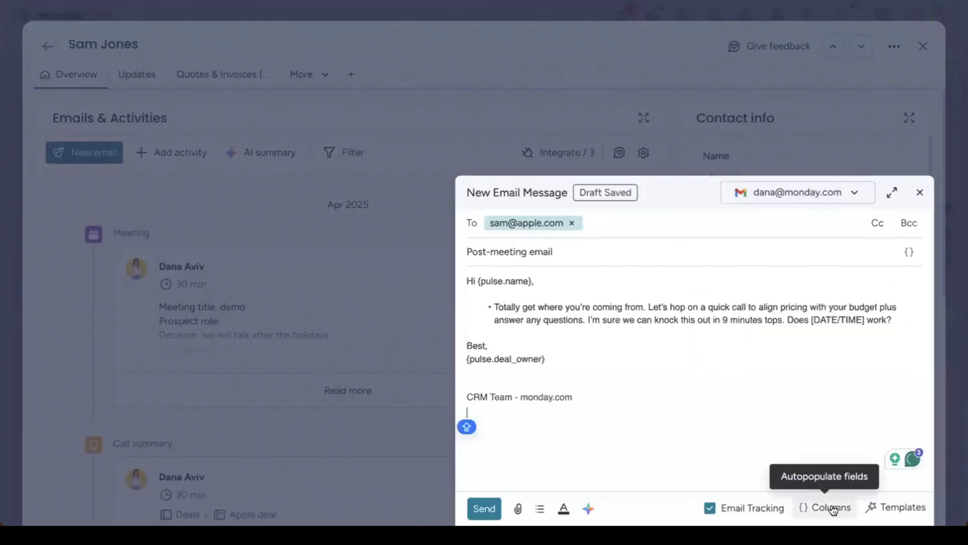
drag(532, 280, 477, 280)
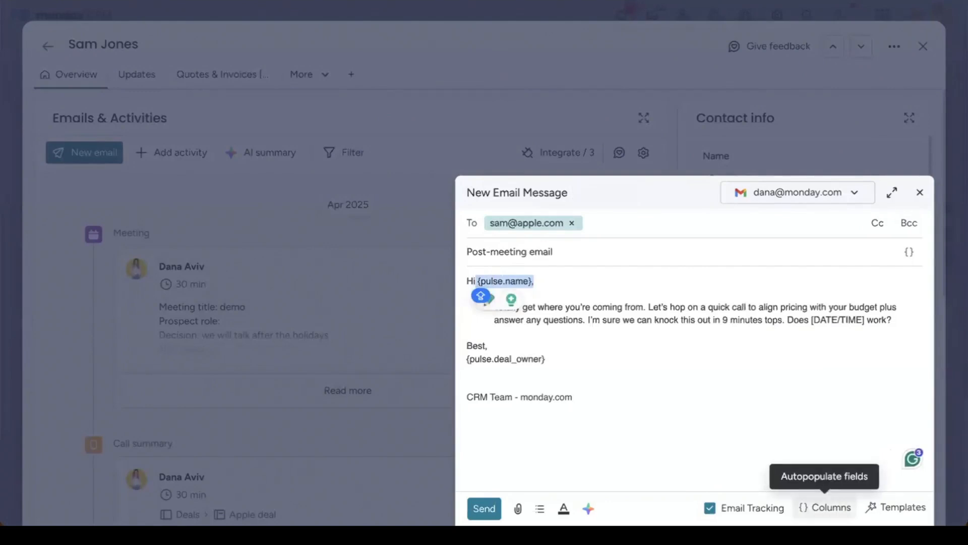
click(825, 507)
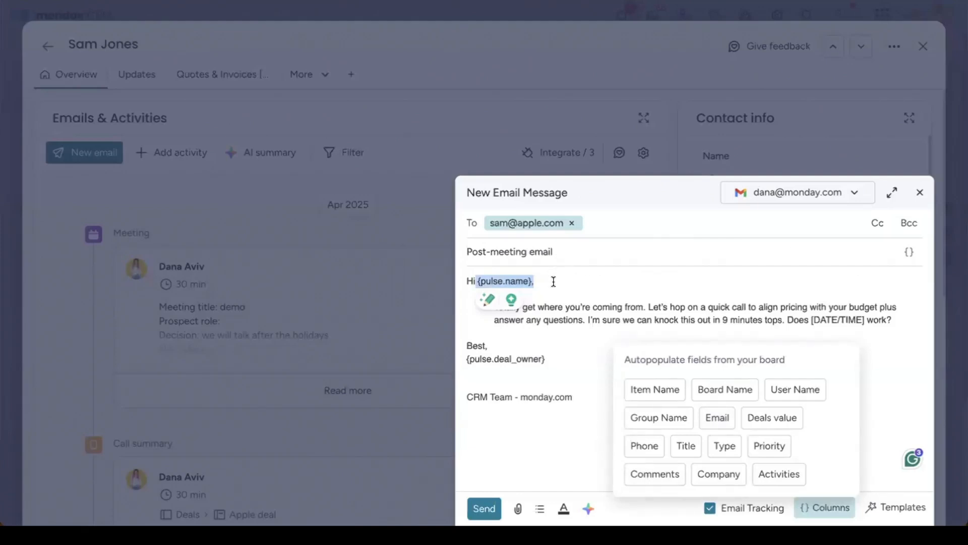
click(553, 281)
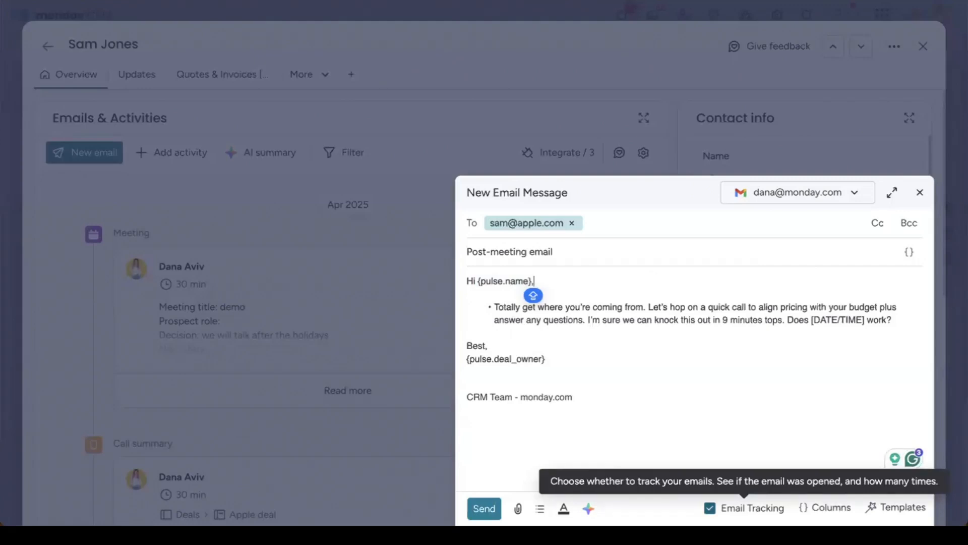
click(490, 335)
key(Return)
text(ww)
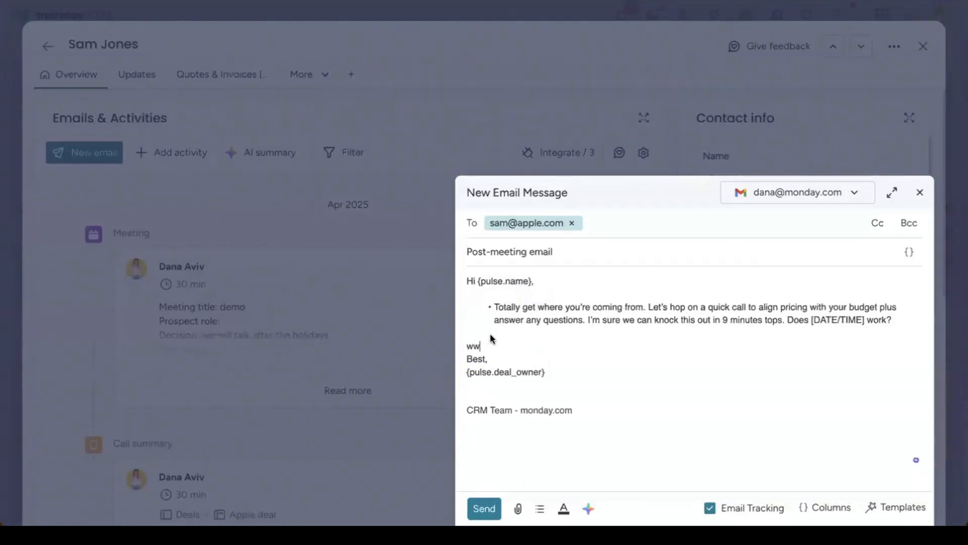
text(w.link)
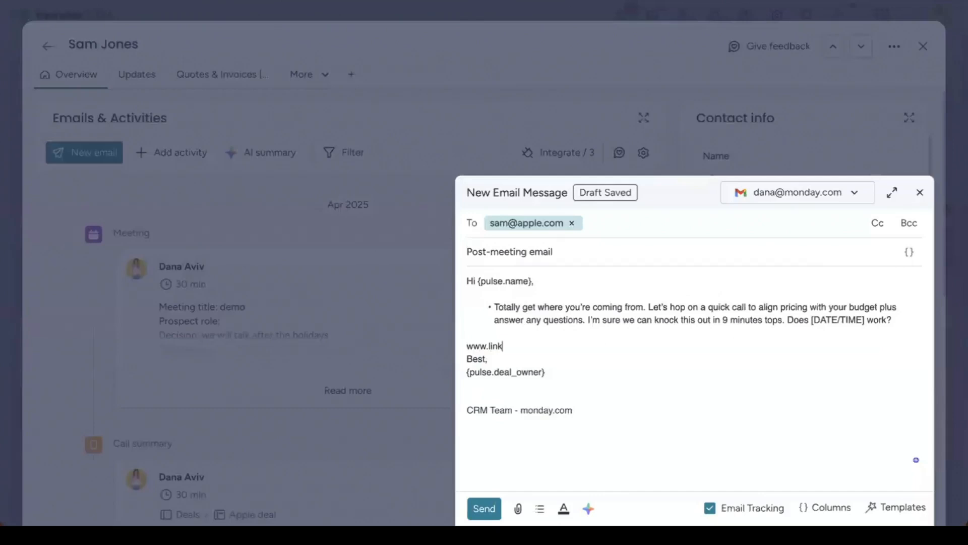
text(.com)
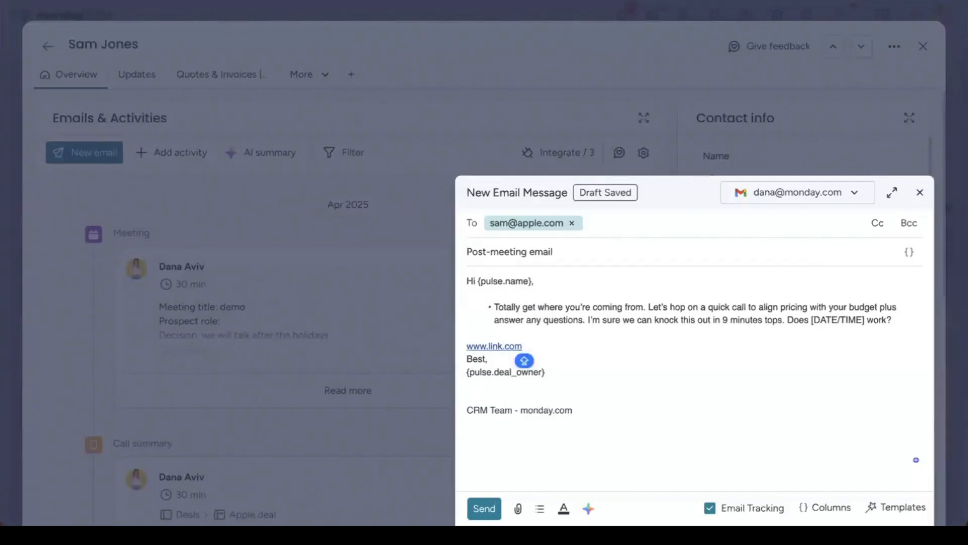
key(Return)
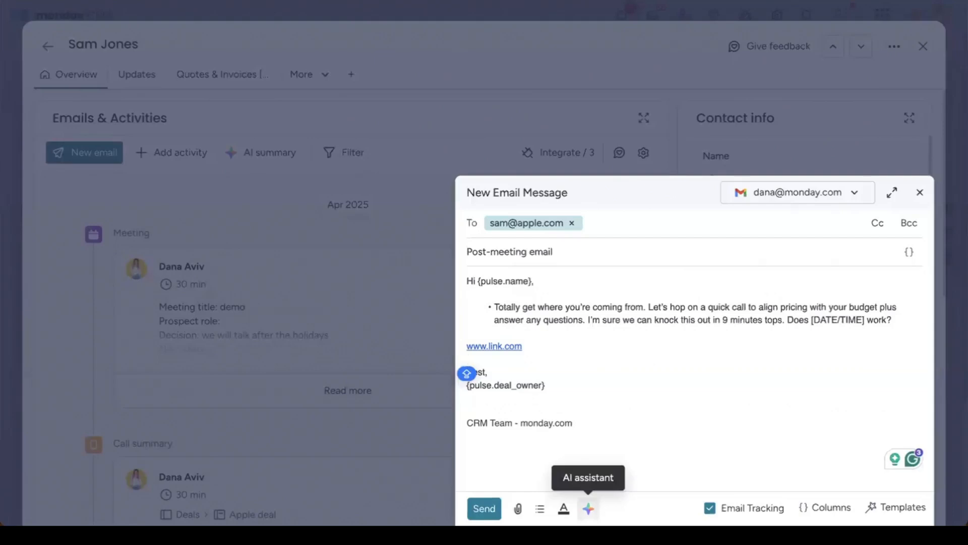
Step: Replace the To recipient with a different e-mail address and send the email
click(752, 194)
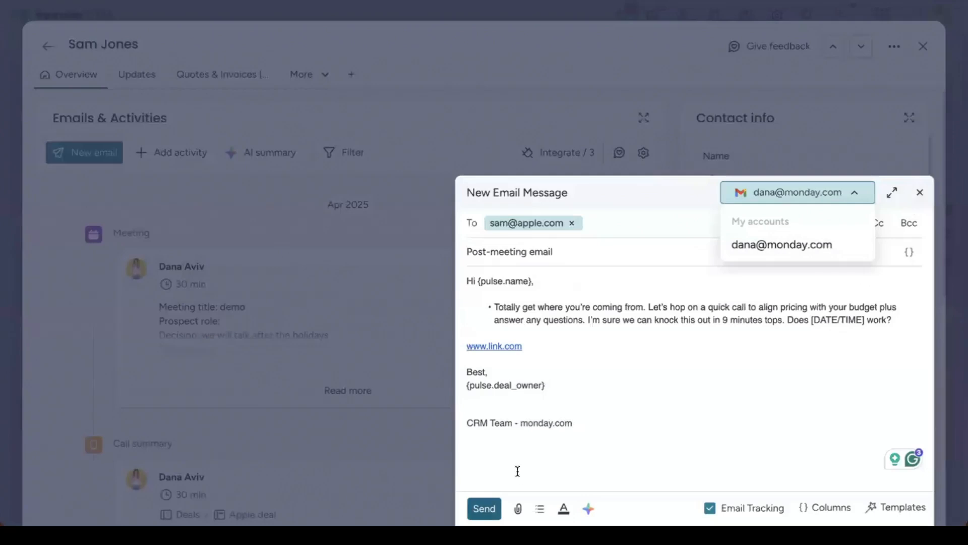
click(572, 223)
click(572, 223)
text(ddd@email.com)
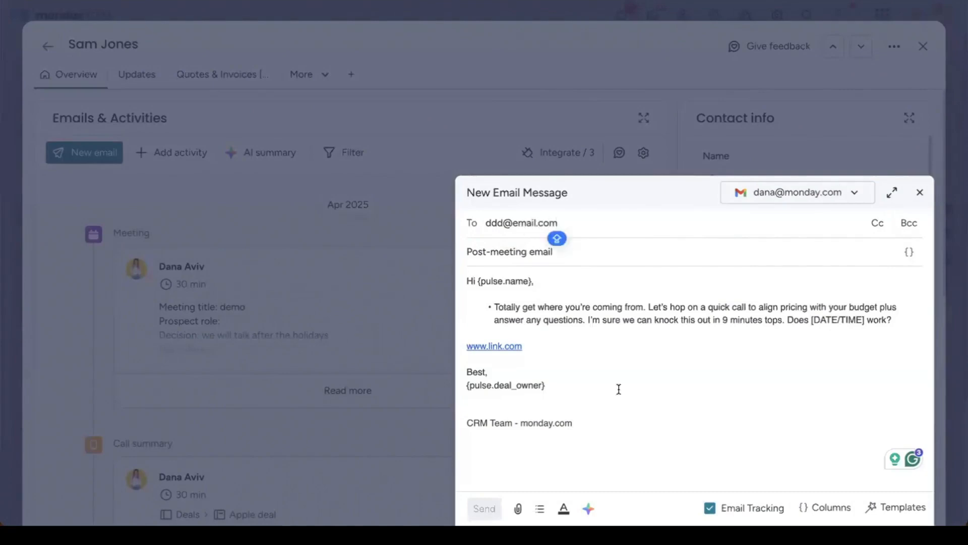
key(Return)
click(483, 510)
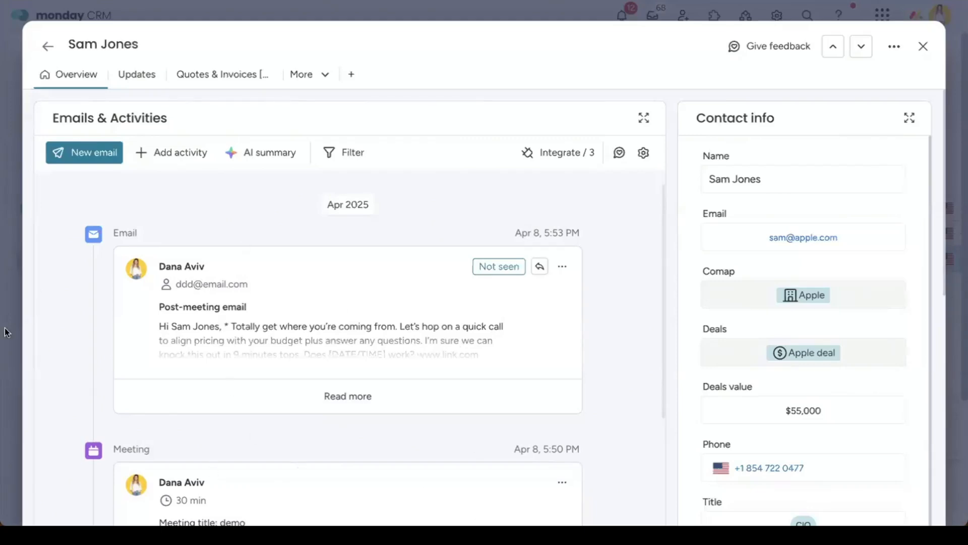
Step: Check the Post-meeting email entry on the timeline, then show the Integrate list of connected apps
scroll(407, 376, down, 4)
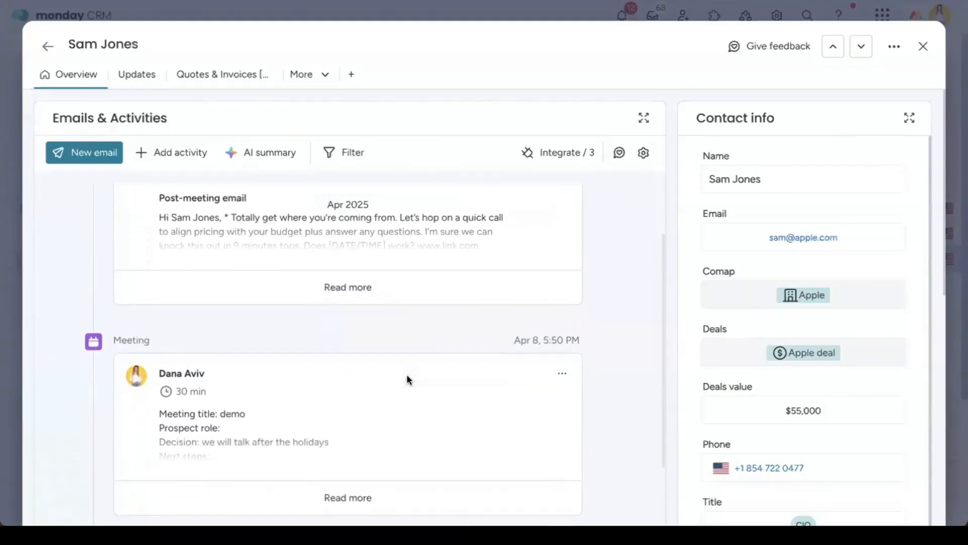
scroll(406, 377, down, 2)
scroll(406, 377, up, 5)
scroll(406, 376, up, 2)
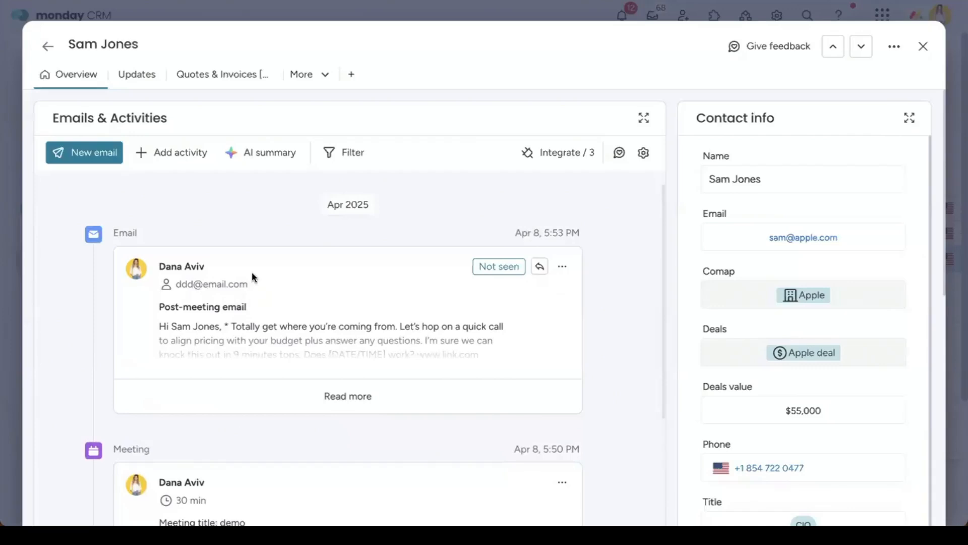
click(524, 162)
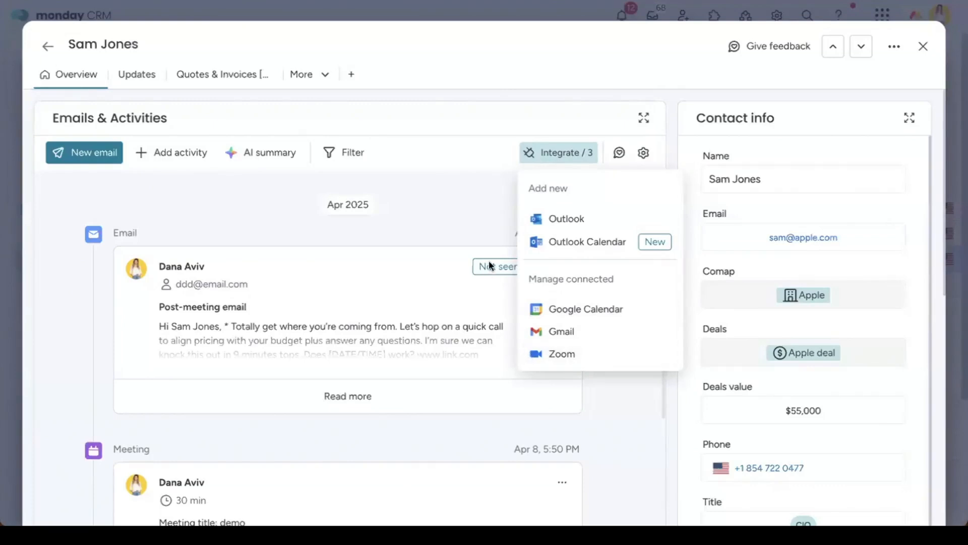
Step: Dismiss the Integrate dropdown to return to the contact's activity timeline
click(550, 214)
click(804, 239)
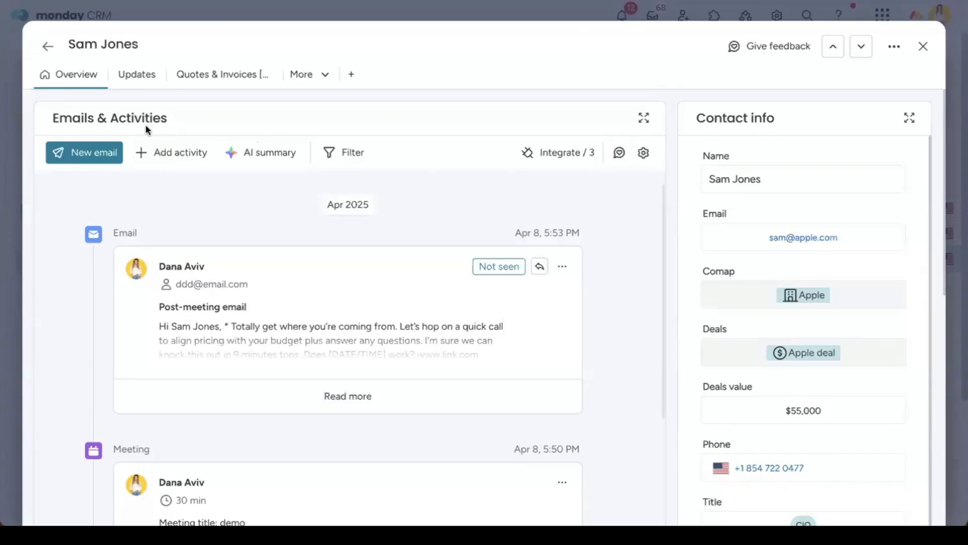
click(642, 153)
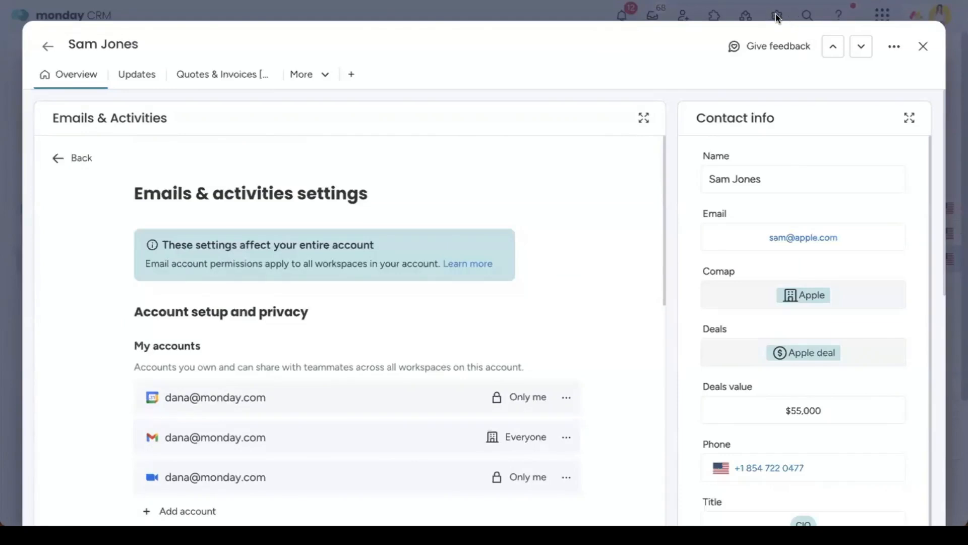
scroll(599, 245, down, 5)
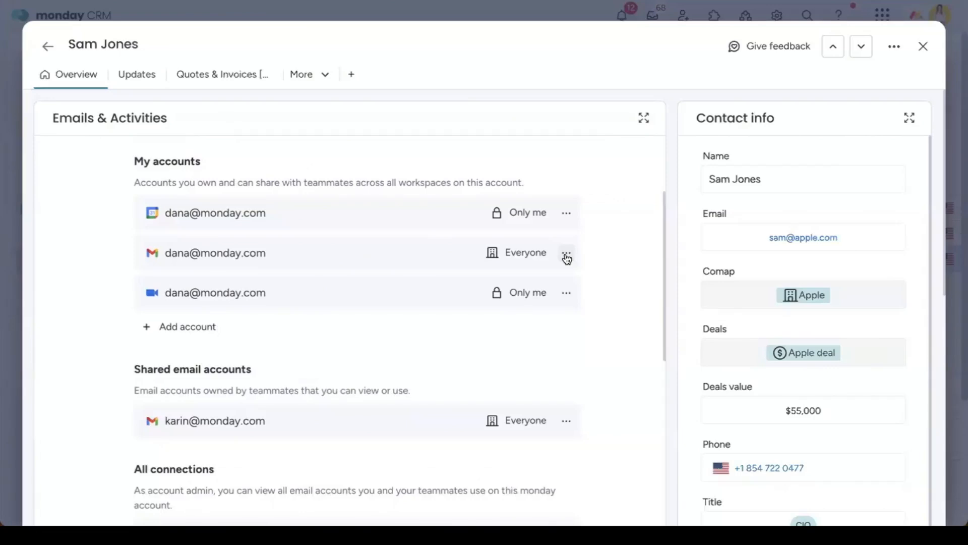
click(566, 253)
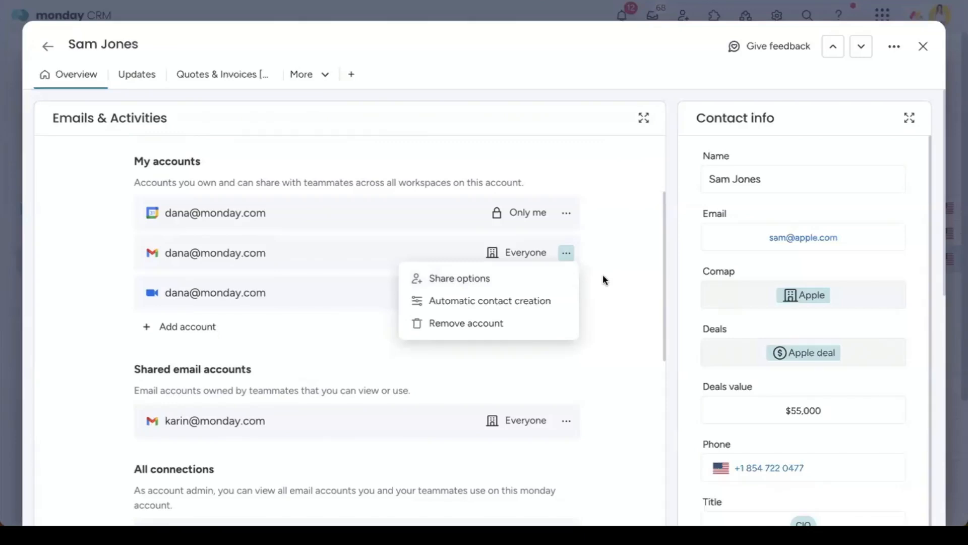
scroll(603, 274, down, 7)
scroll(480, 282, down, 2)
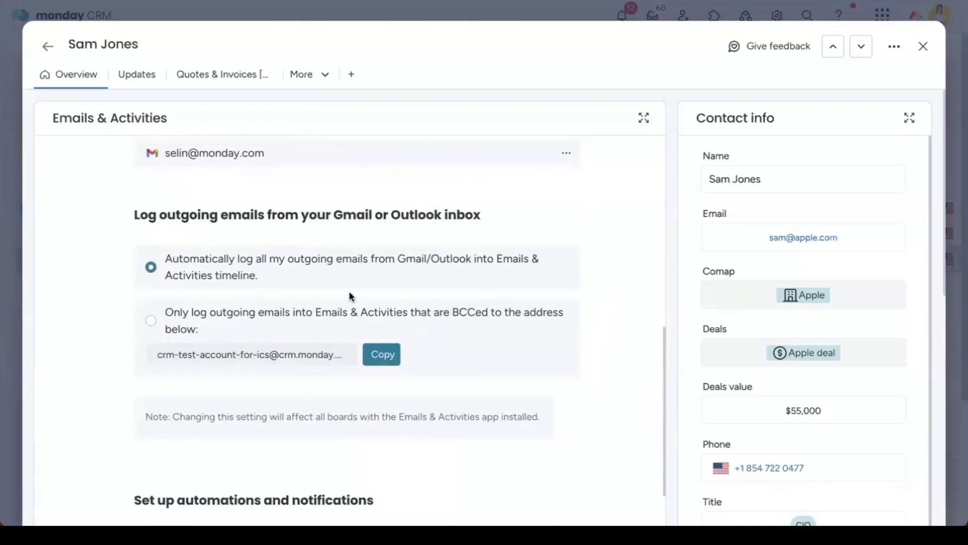
scroll(247, 325, down, 5)
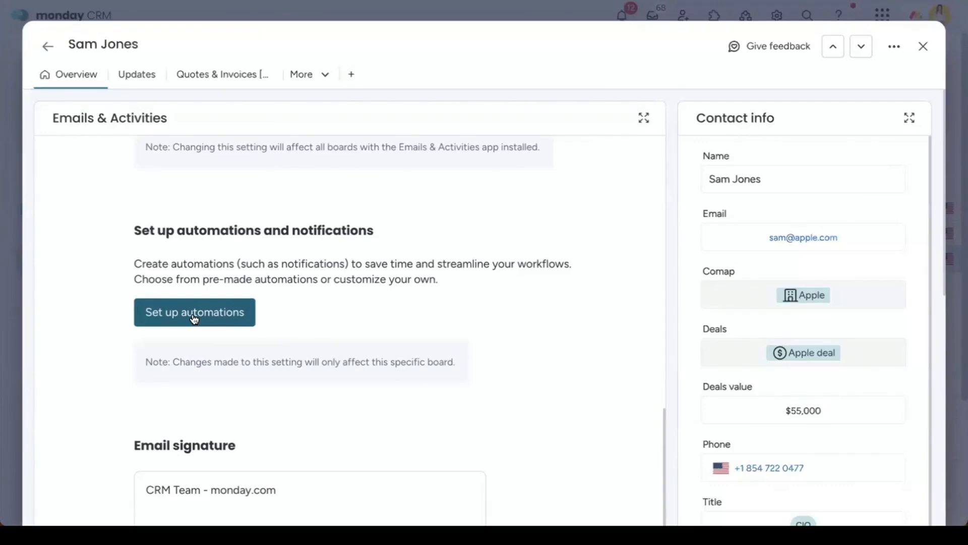
scroll(195, 318, down, 1)
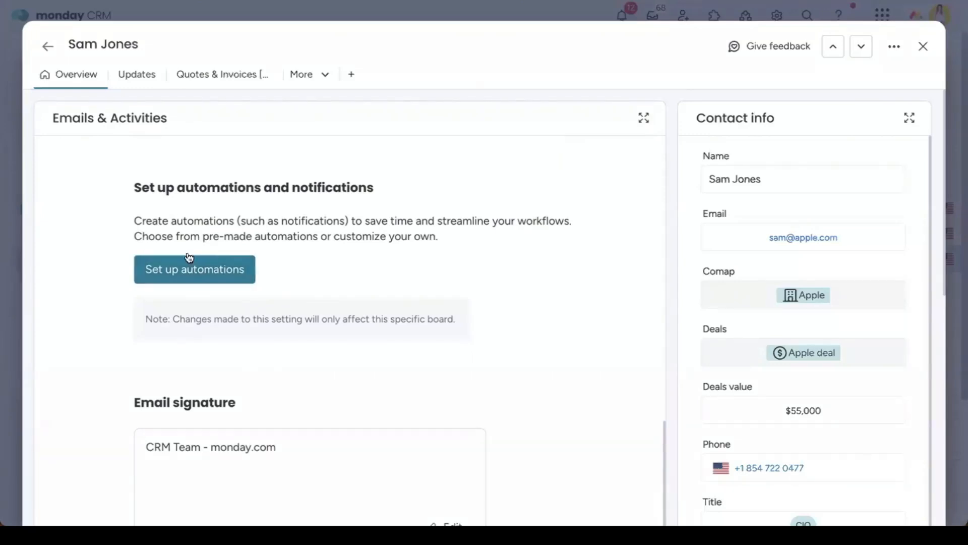
scroll(186, 268, down, 4)
scroll(361, 270, down, 2)
scroll(361, 271, up, 2)
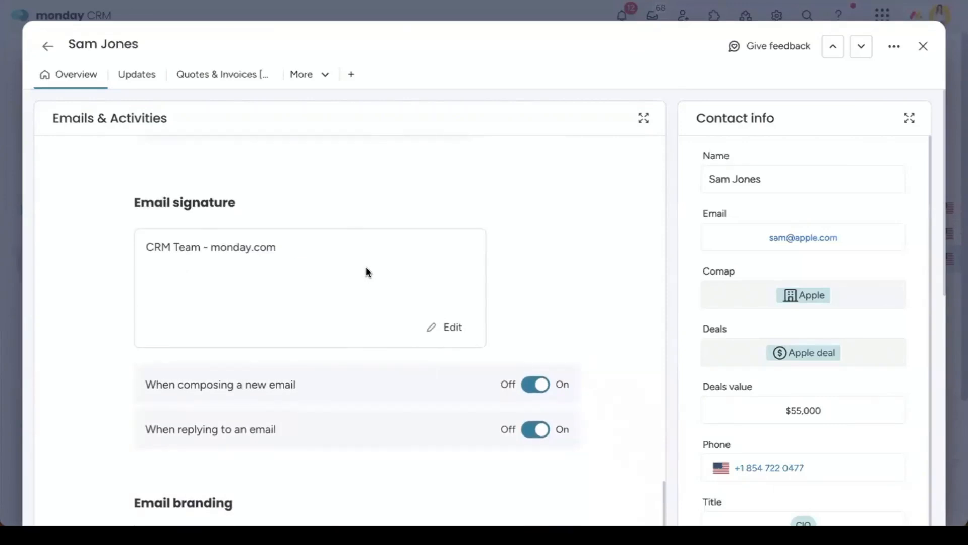
scroll(364, 271, down, 3)
scroll(405, 345, down, 4)
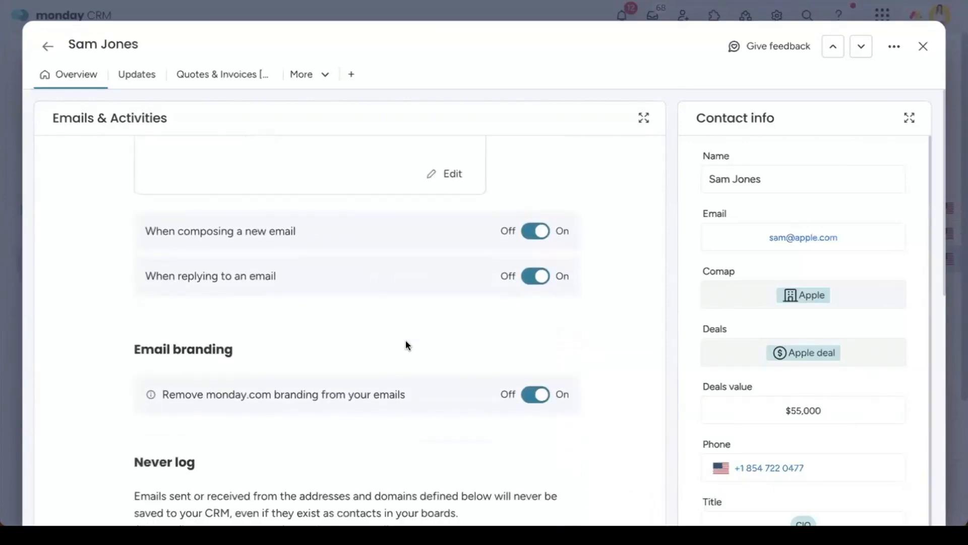
scroll(406, 340, down, 3)
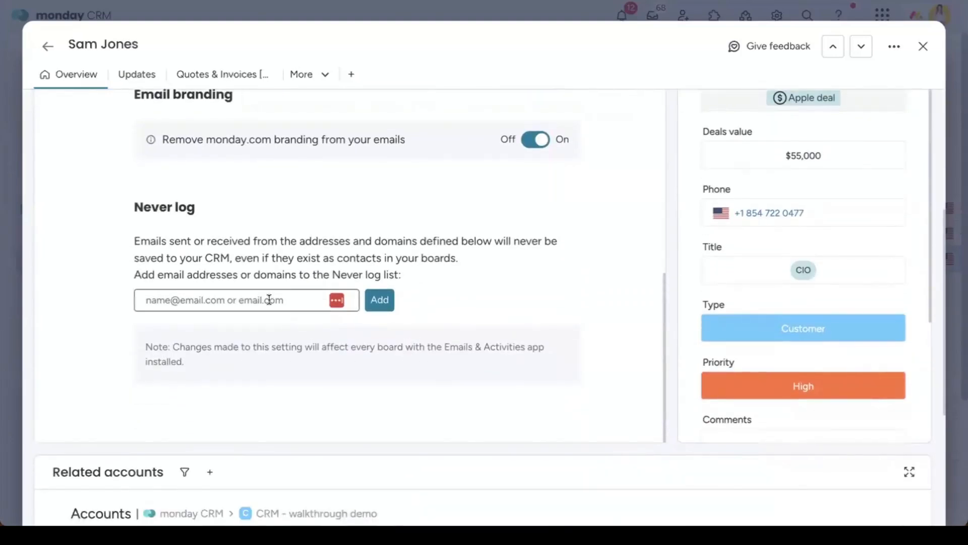
scroll(456, 305, up, 8)
scroll(456, 307, up, 5)
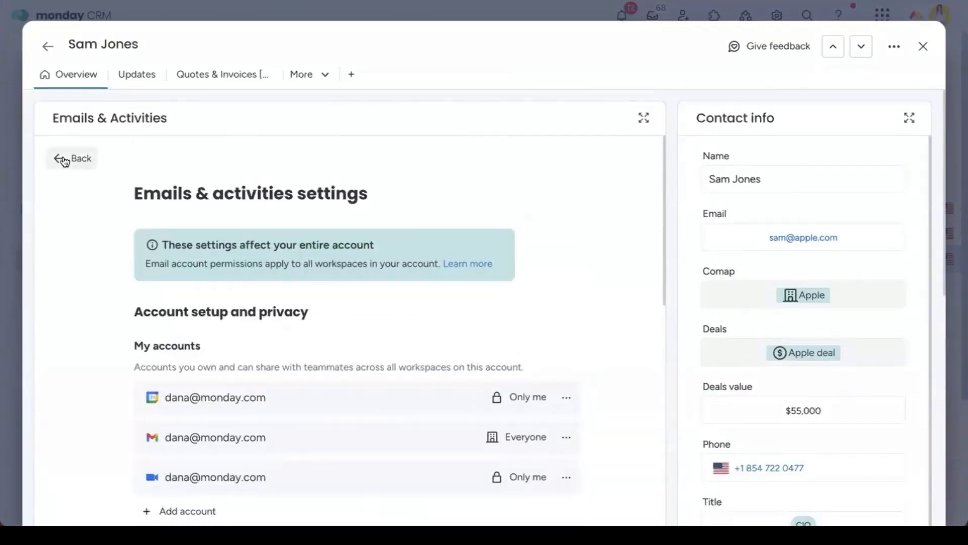
click(59, 158)
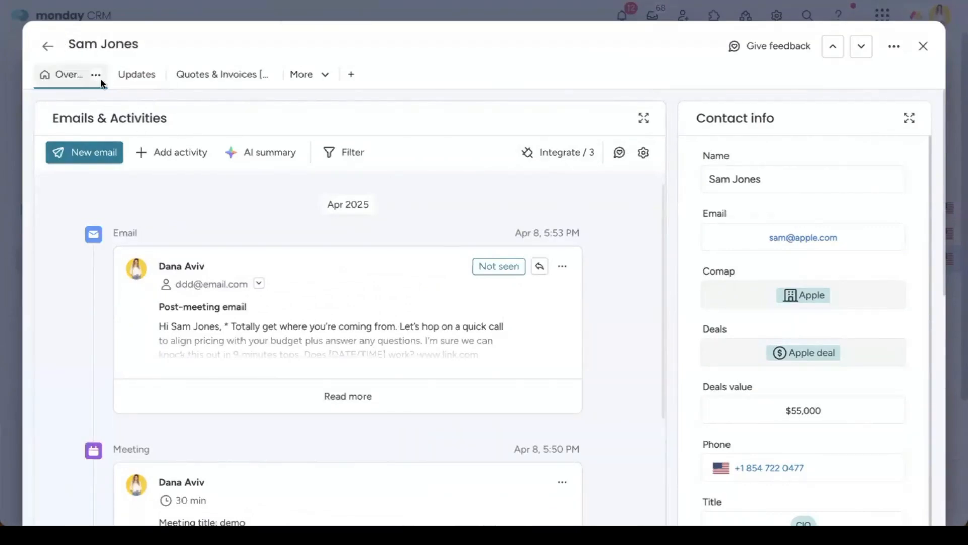
Step: Close the contact record, switch to the Leads board, and collapse the navigation sidebar
click(926, 50)
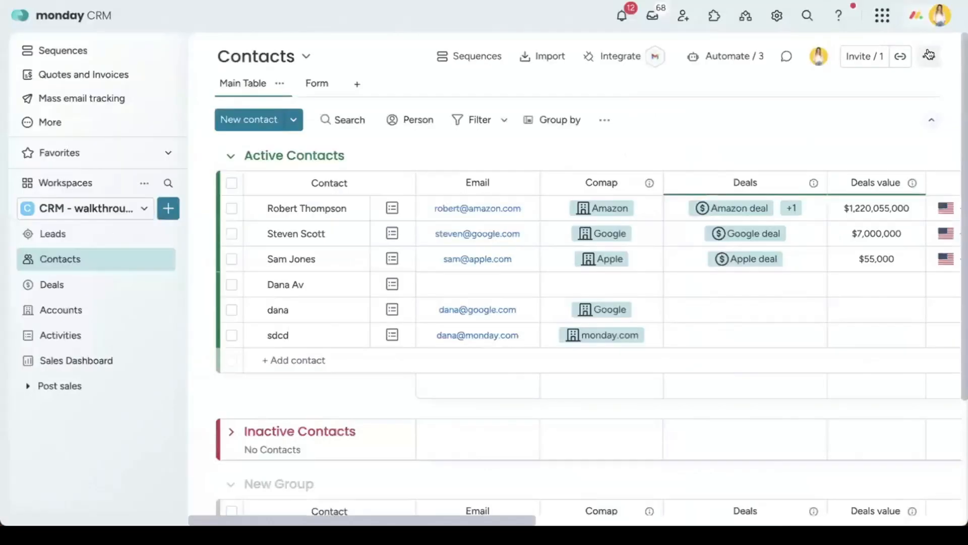
click(69, 233)
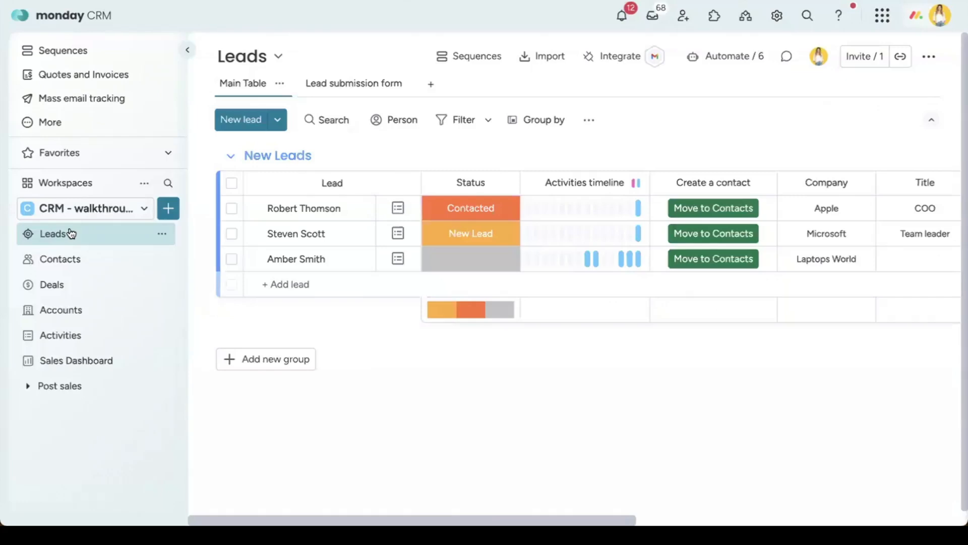
click(187, 50)
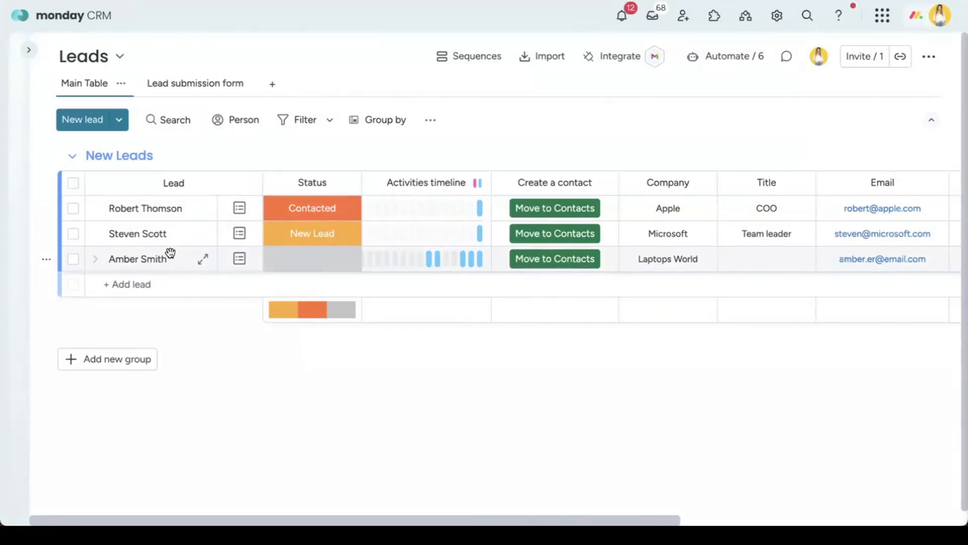
Step: Set the Microsoft lead's status to Qualified
click(339, 240)
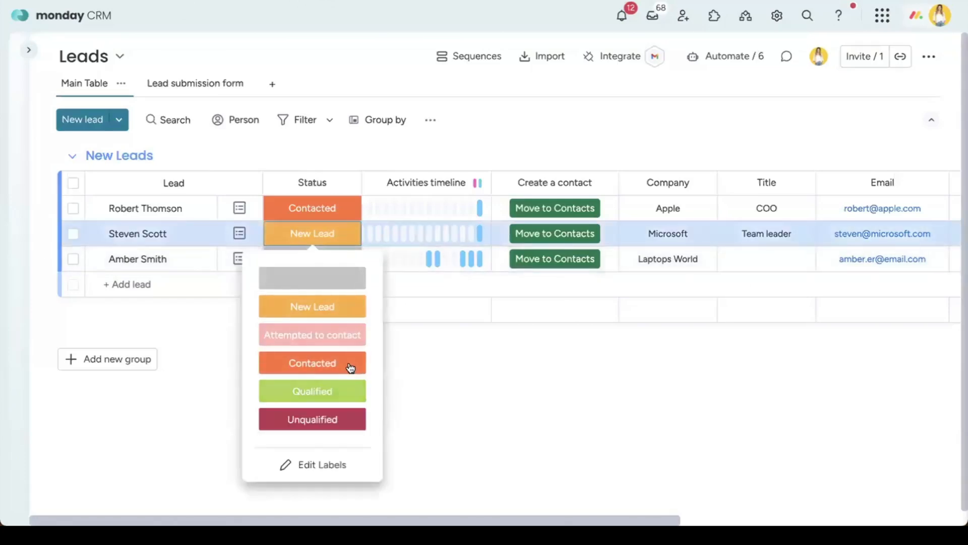
click(352, 367)
click(348, 233)
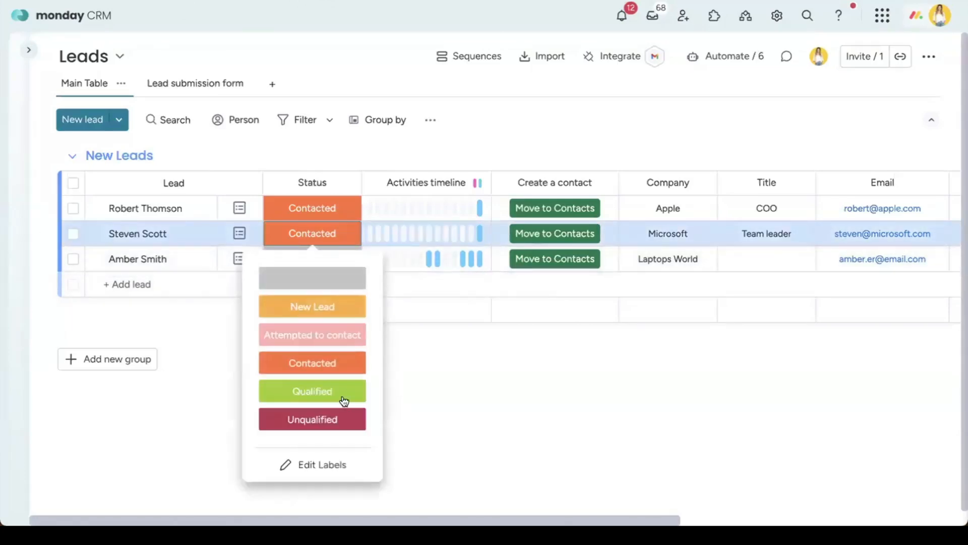
click(343, 391)
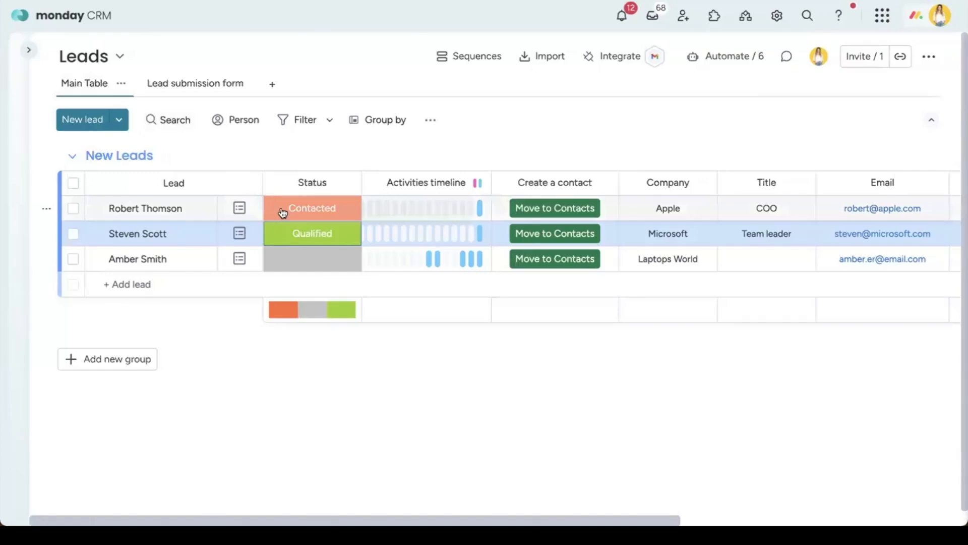
Step: Convert the Apple and Microsoft leads into contacts, then open the Laptops World lead page
scroll(300, 218, right, 3)
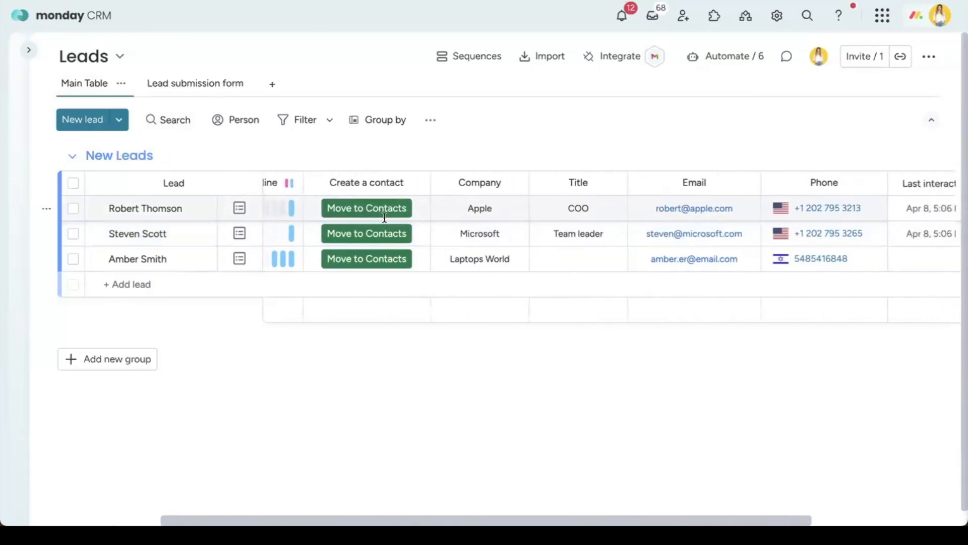
scroll(384, 217, right, 5)
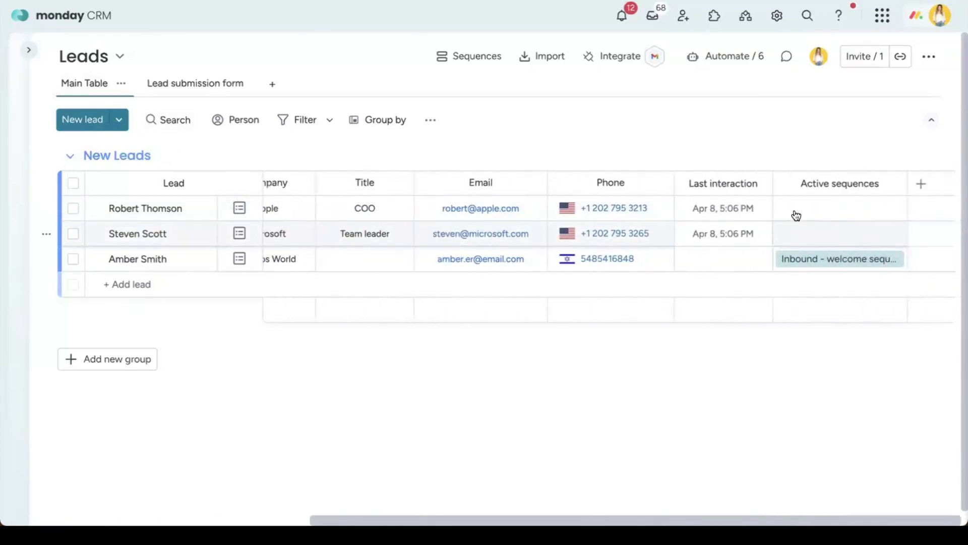
scroll(769, 227, left, 8)
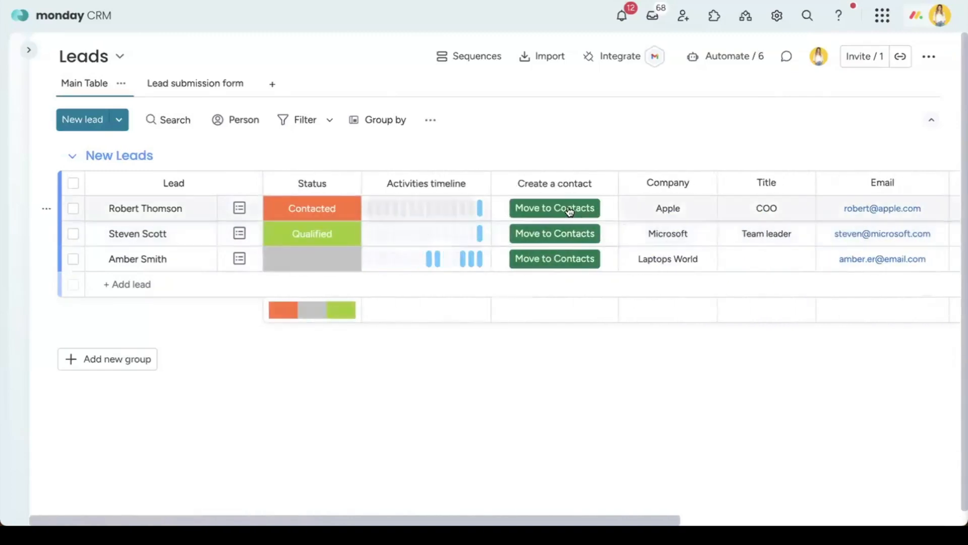
click(534, 211)
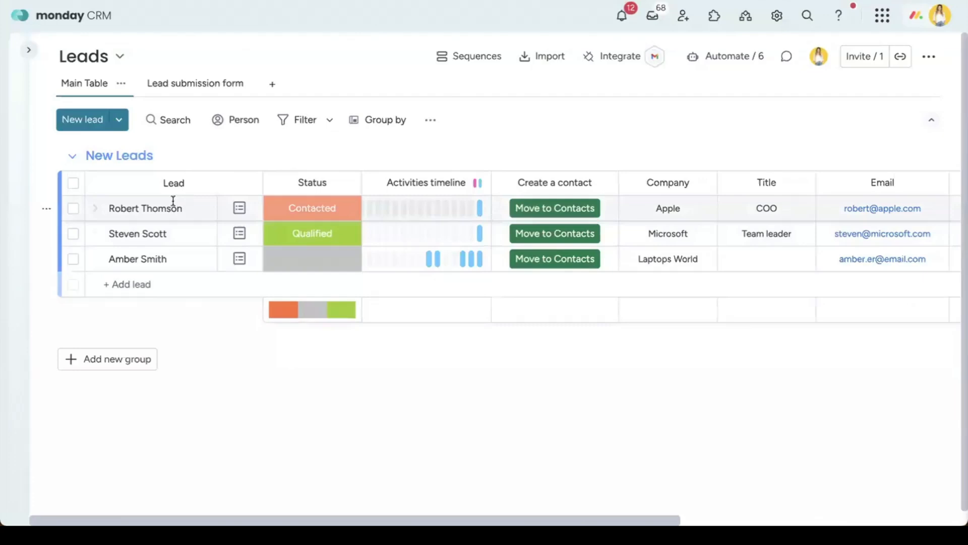
click(557, 235)
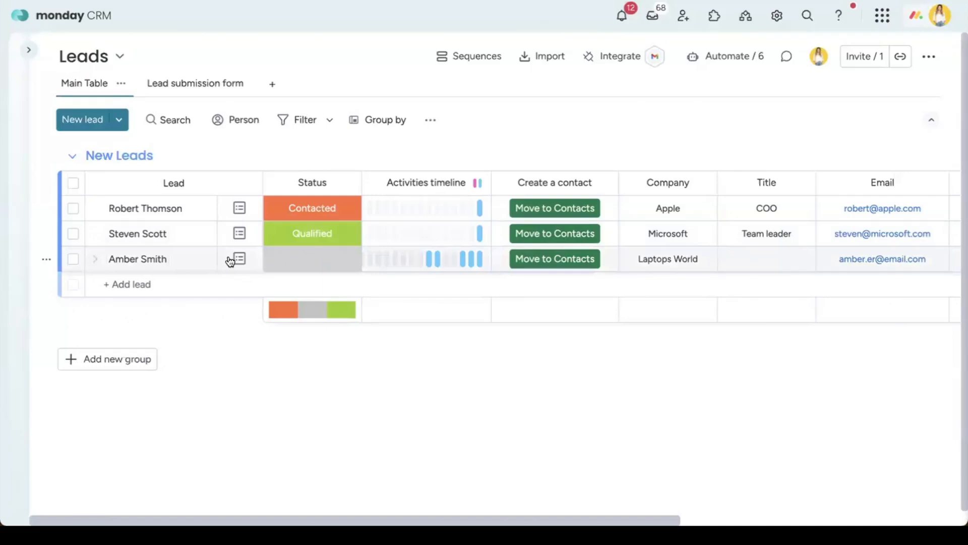
scroll(173, 259, down, 1)
click(199, 258)
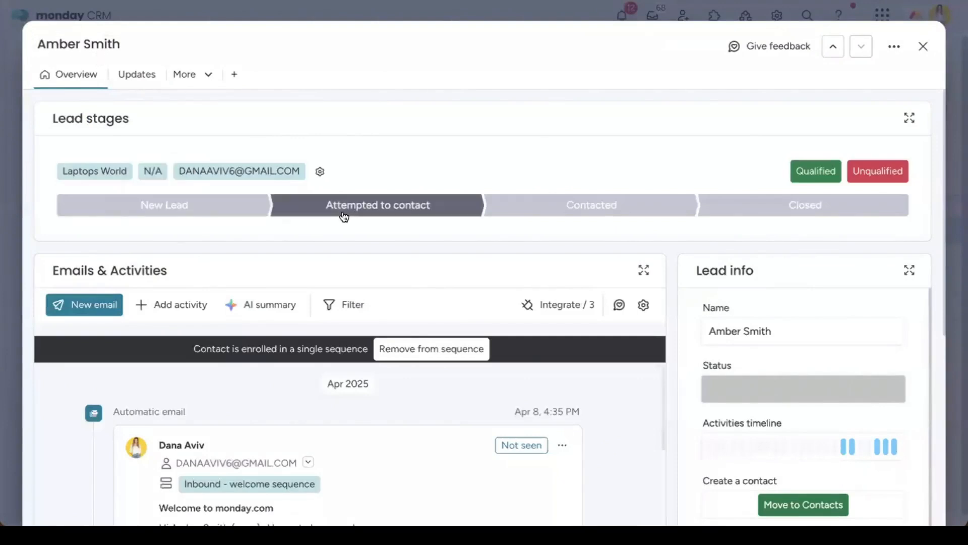
Step: Move the Laptops World lead through the stage bar to settle on Contacted
click(219, 217)
click(389, 218)
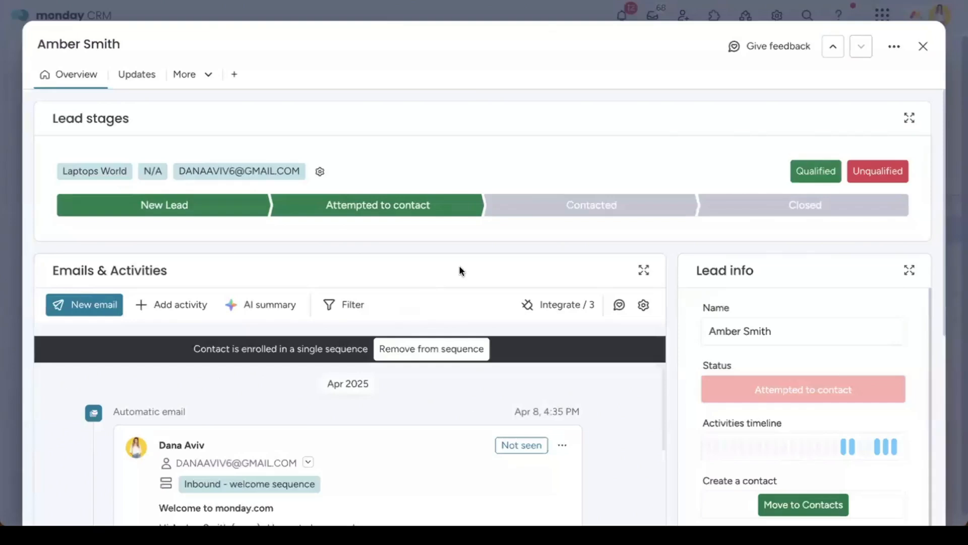
click(498, 214)
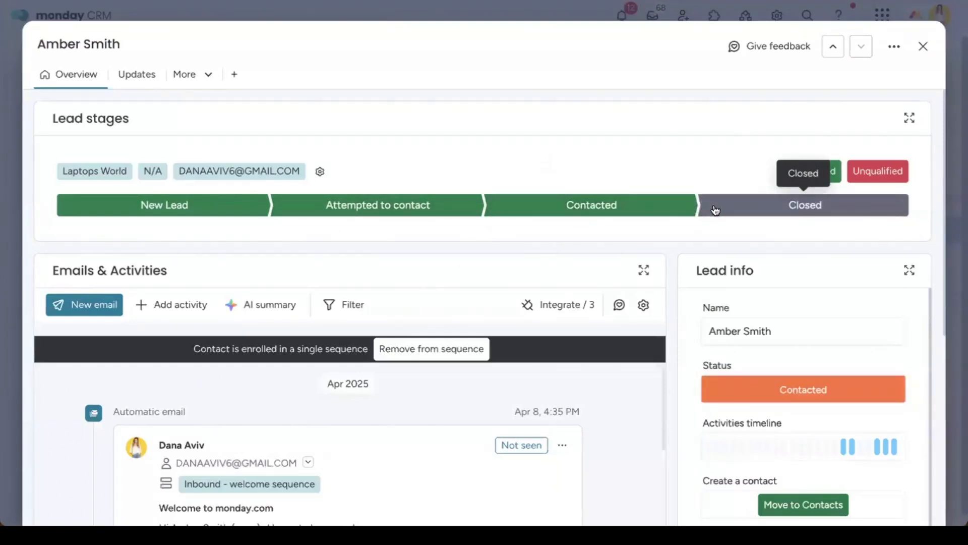
click(463, 212)
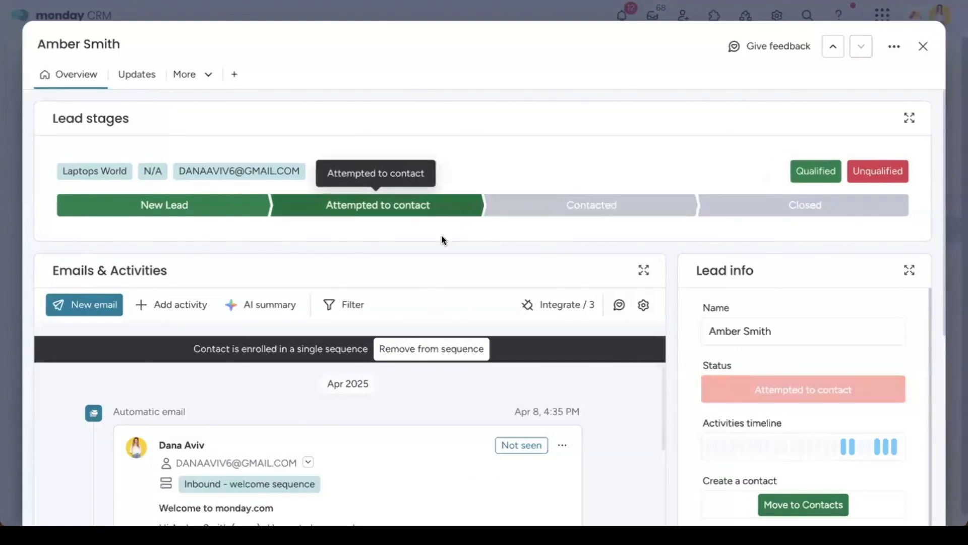
click(630, 210)
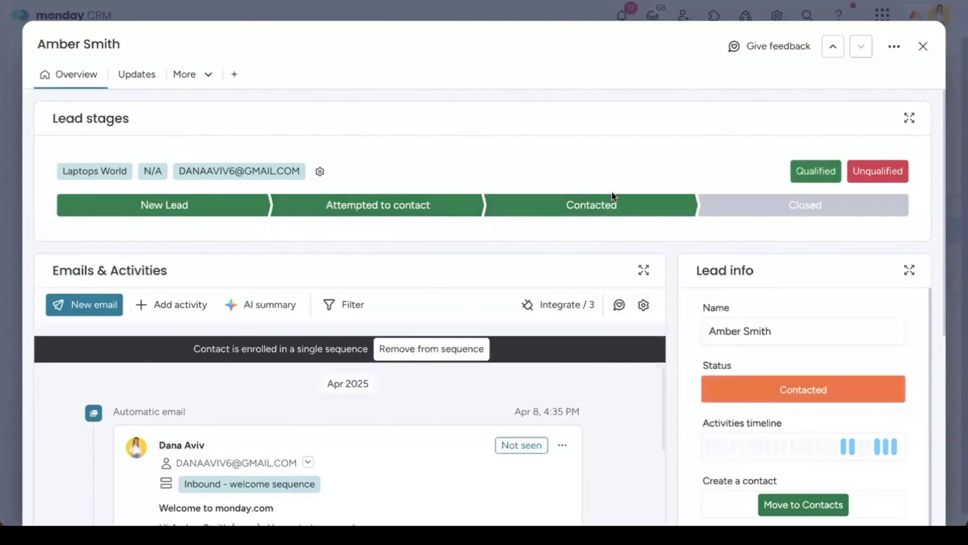
Step: Scroll through the lead's emails and activities, then close the lead page
scroll(663, 283, down, 4)
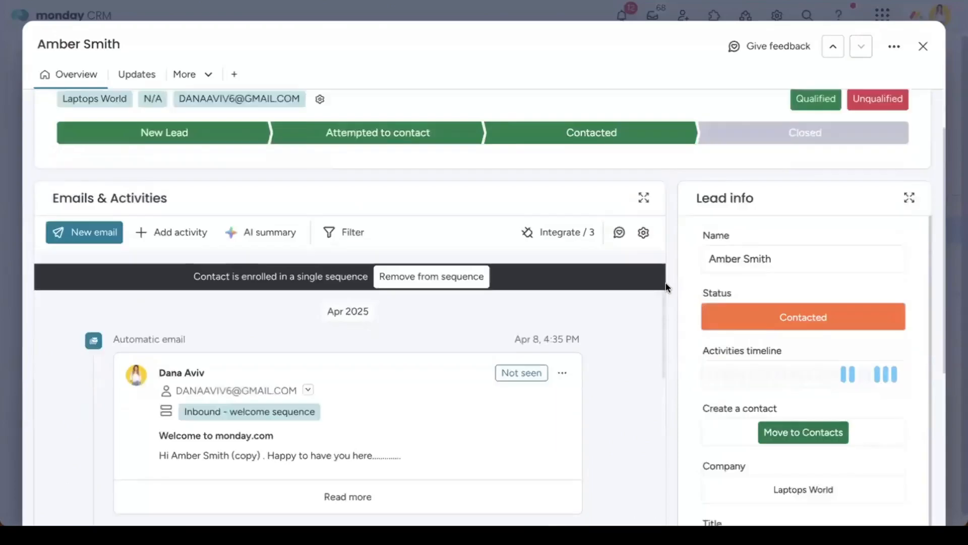
scroll(443, 310, down, 15)
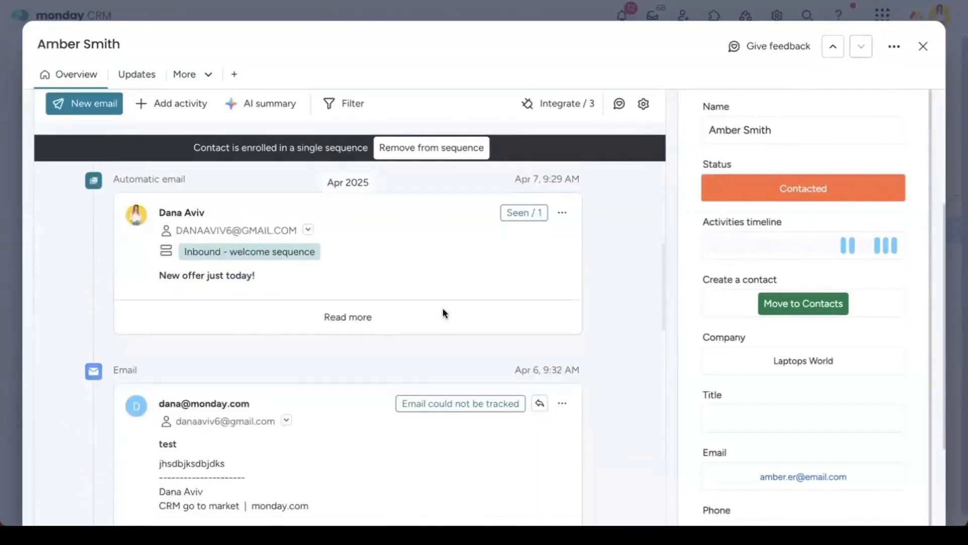
scroll(442, 312, down, 15)
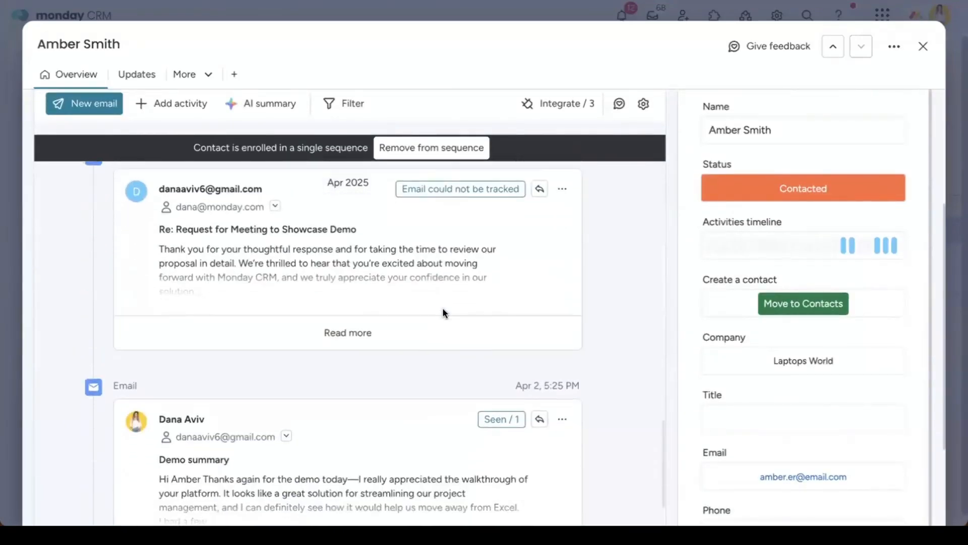
scroll(443, 310, down, 9)
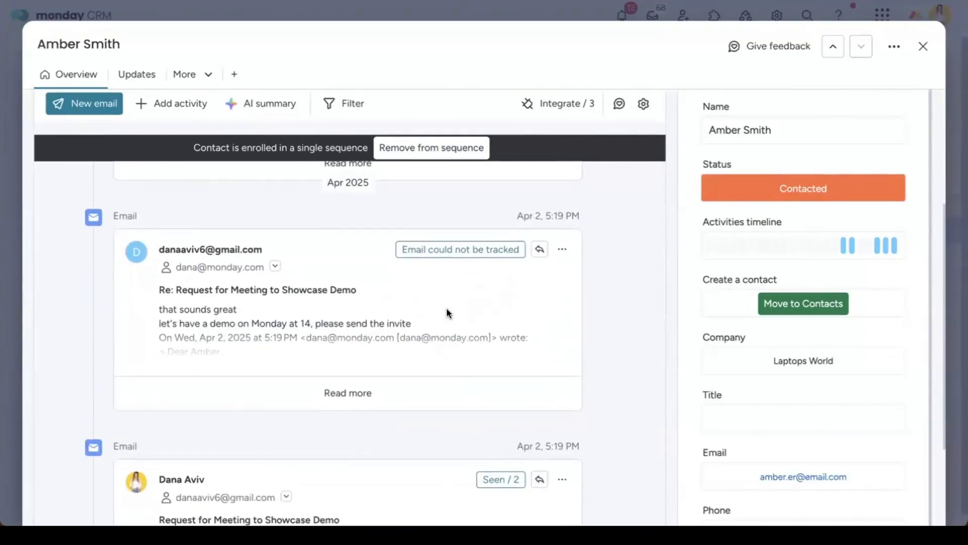
scroll(447, 309, up, 20)
scroll(447, 312, up, 15)
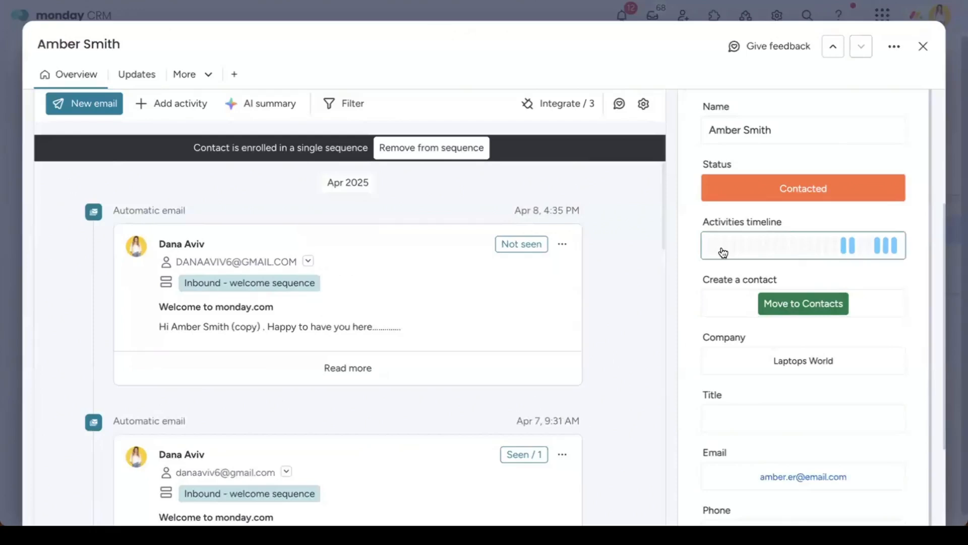
click(923, 46)
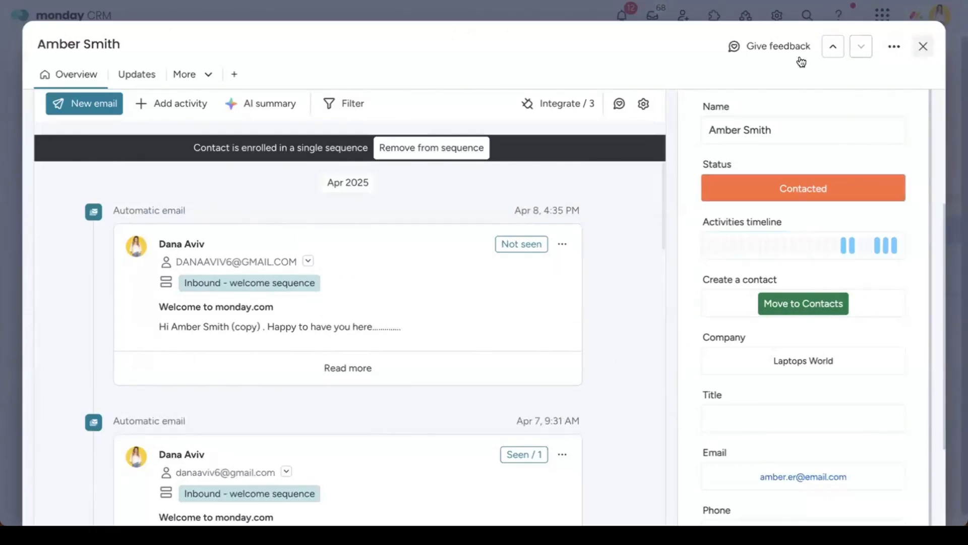
Step: Find the Activities timeline column in Column Center by searching 'activi' and add it to the board
mouse_move(438, 239)
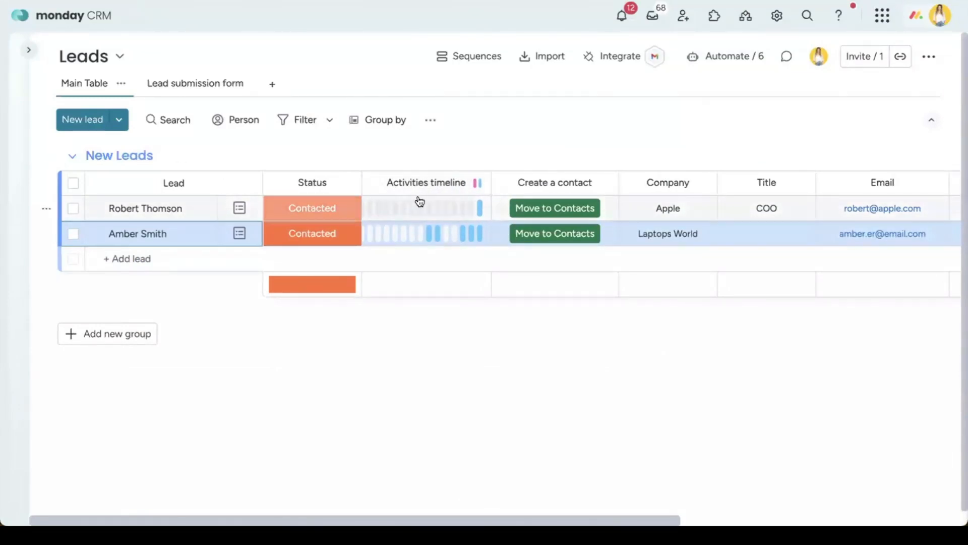
scroll(512, 198, right, 5)
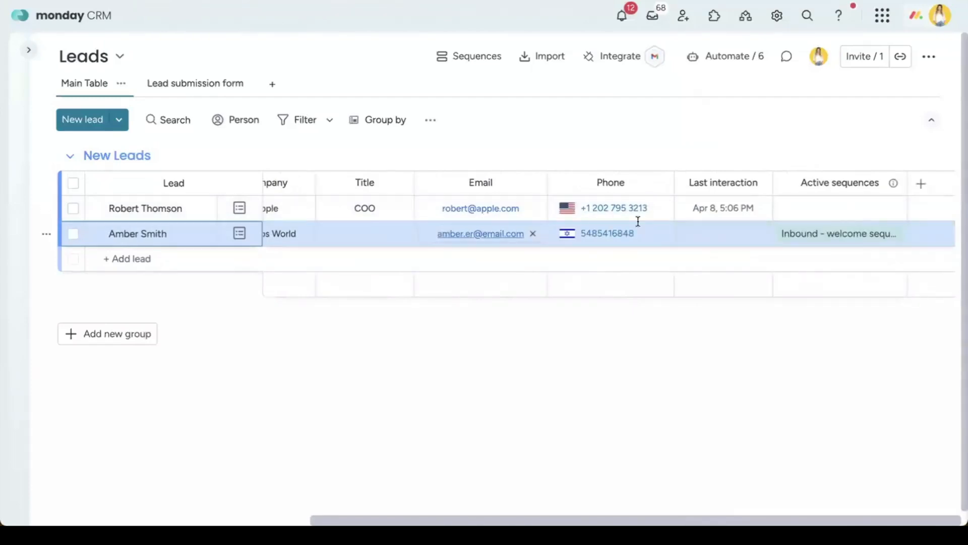
click(918, 184)
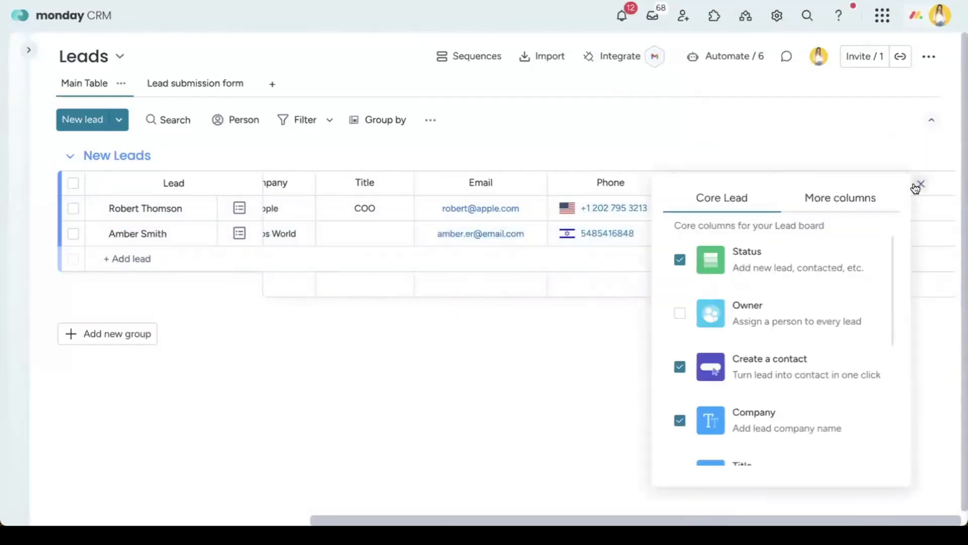
click(871, 197)
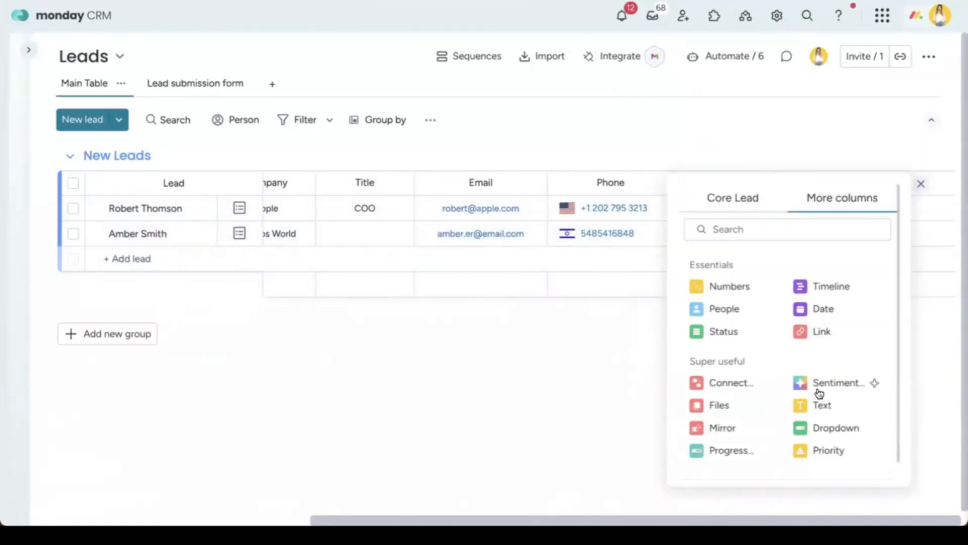
scroll(787, 428, down, 1)
click(759, 467)
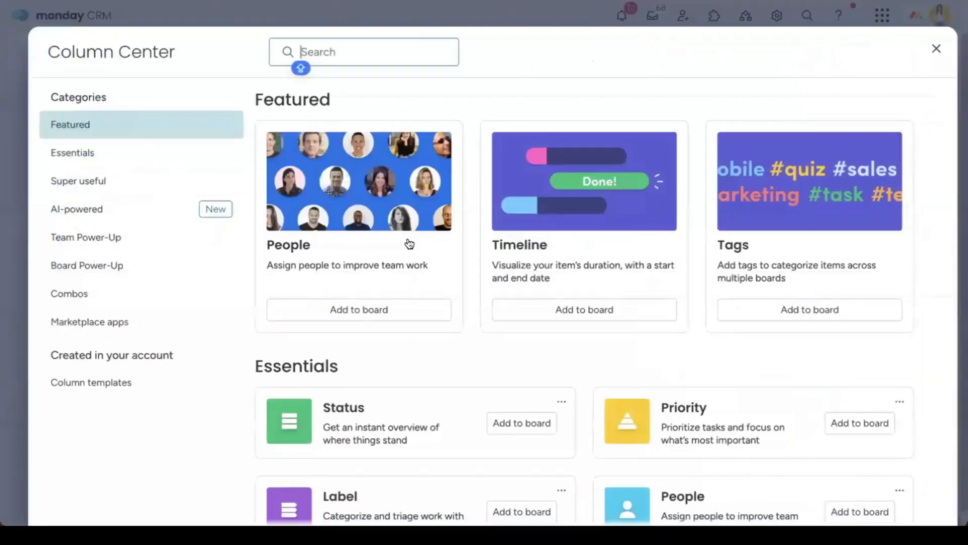
scroll(476, 227, down, 20)
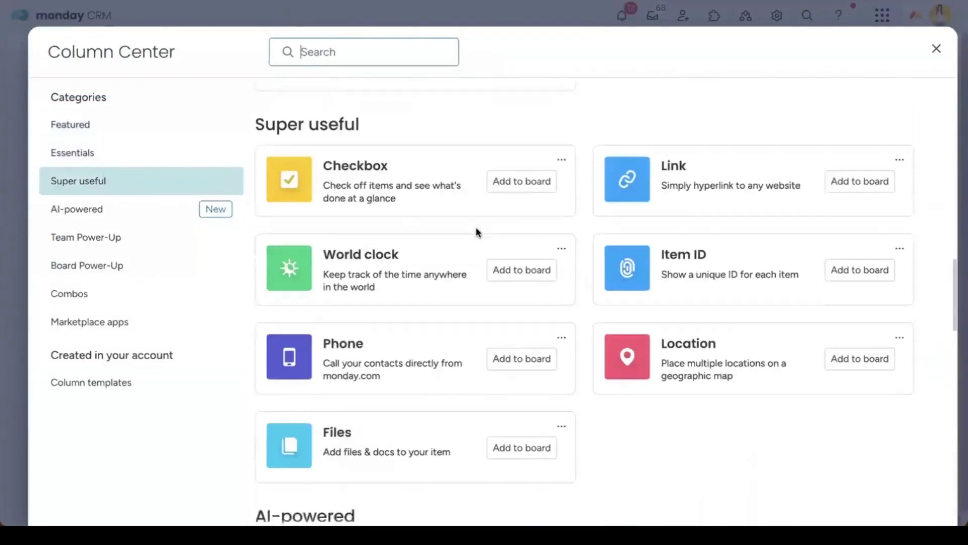
scroll(477, 231, down, 8)
scroll(477, 231, up, 15)
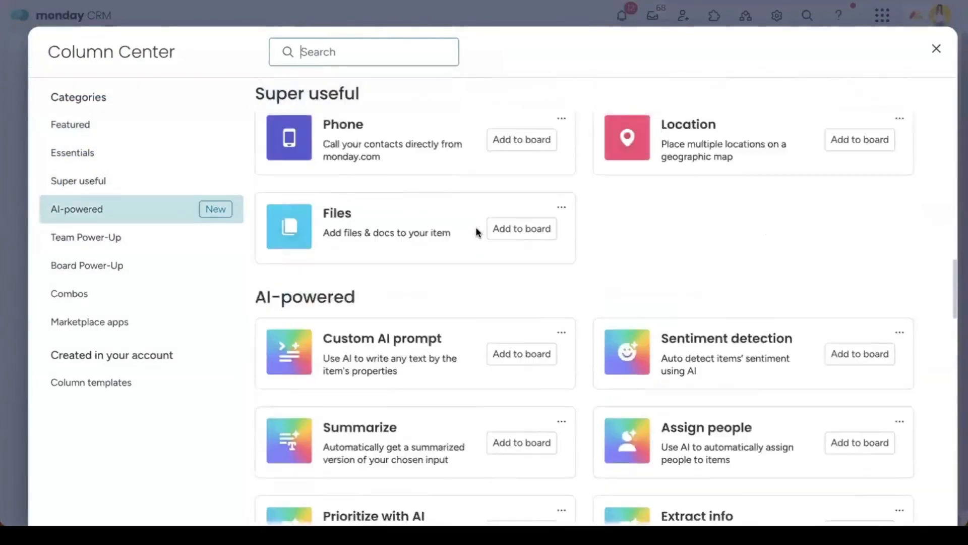
scroll(475, 226, up, 4)
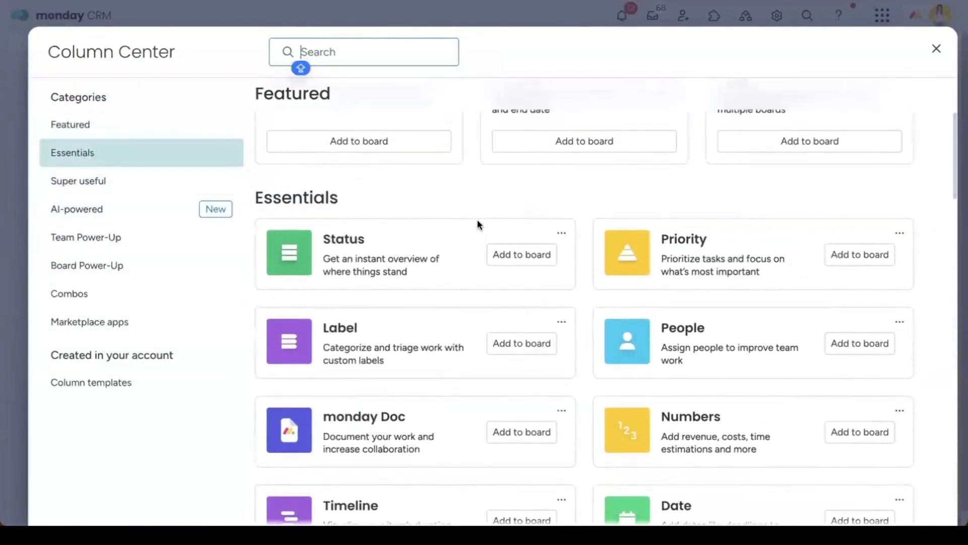
text(activi)
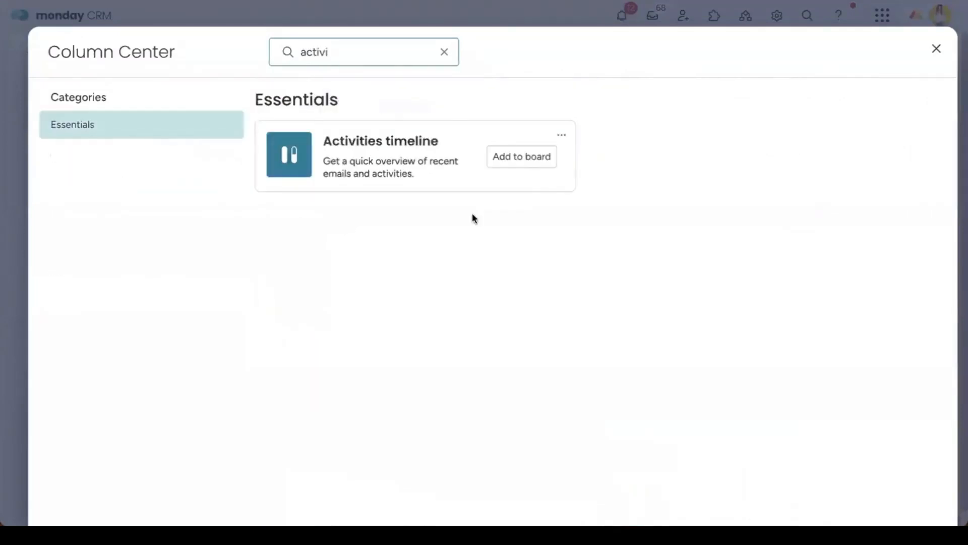
click(936, 49)
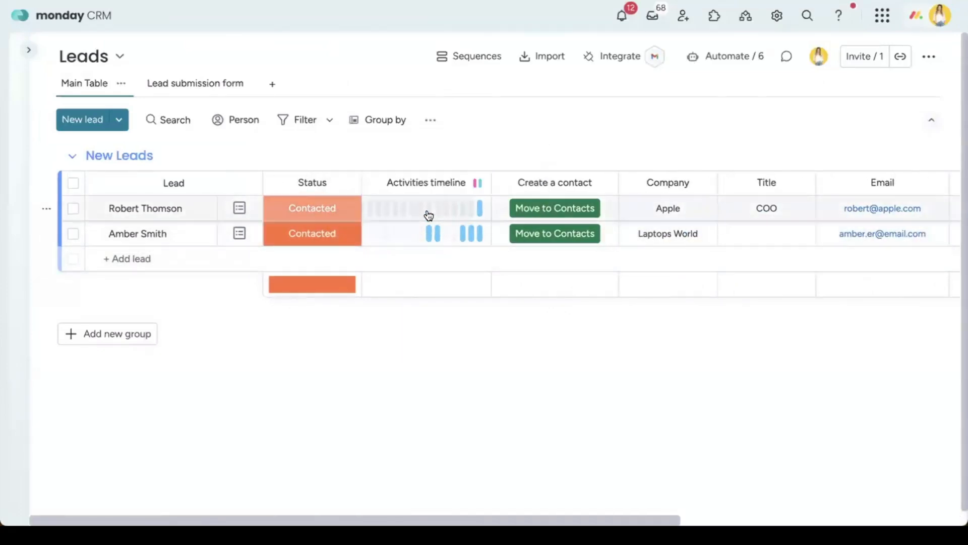
Step: Check the board's new columns, then open the Laptops World lead's full card
scroll(428, 216, right, 3)
scroll(409, 230, left, 3)
scroll(424, 218, right, 2)
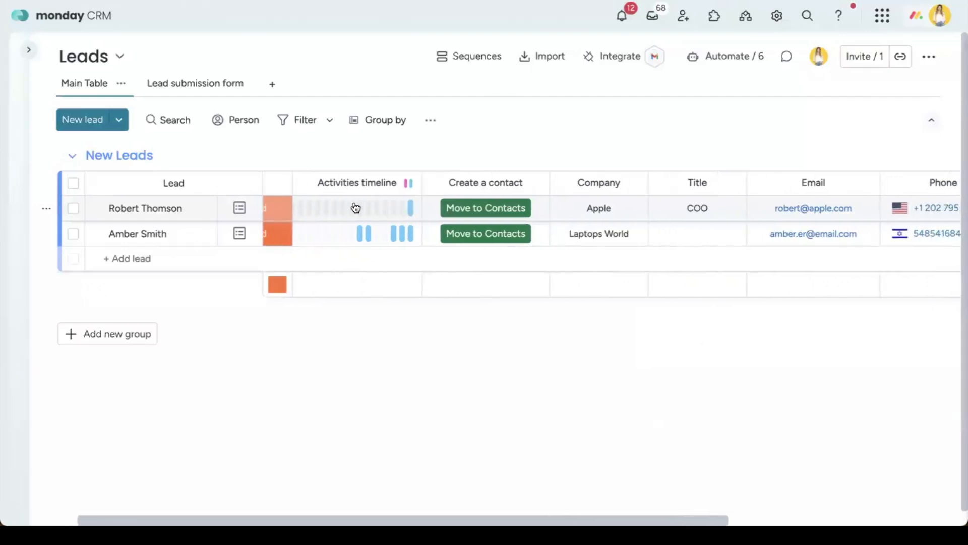
scroll(357, 267, left, 2)
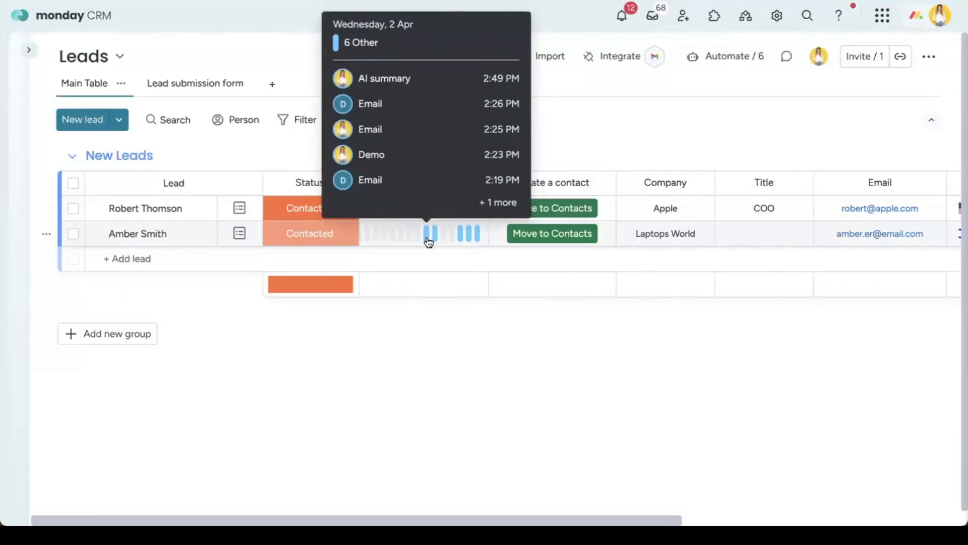
click(203, 234)
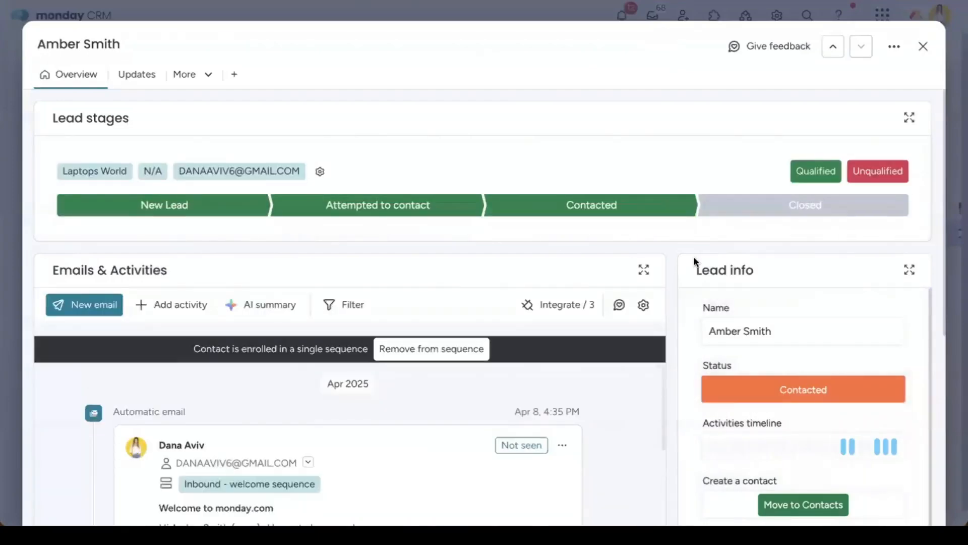
scroll(670, 274, down, 5)
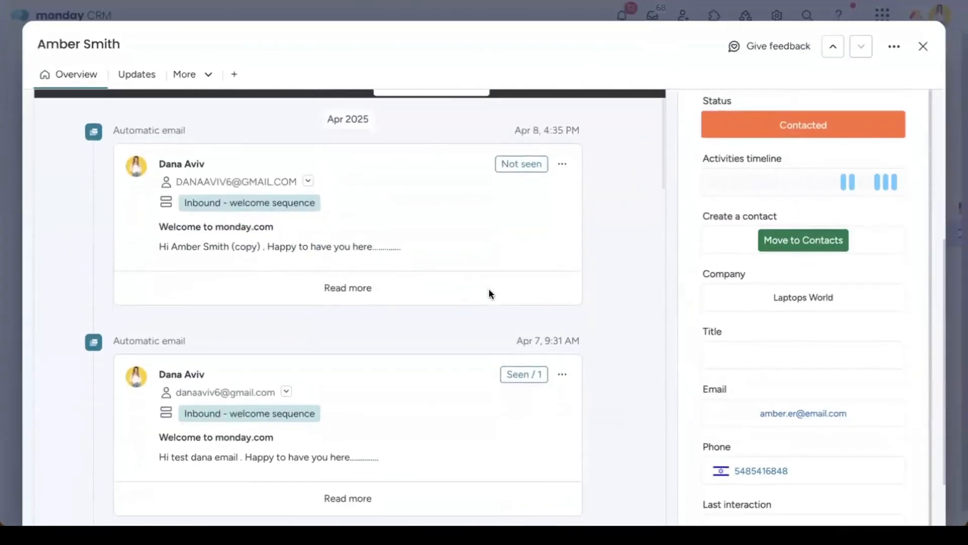
scroll(510, 289, up, 3)
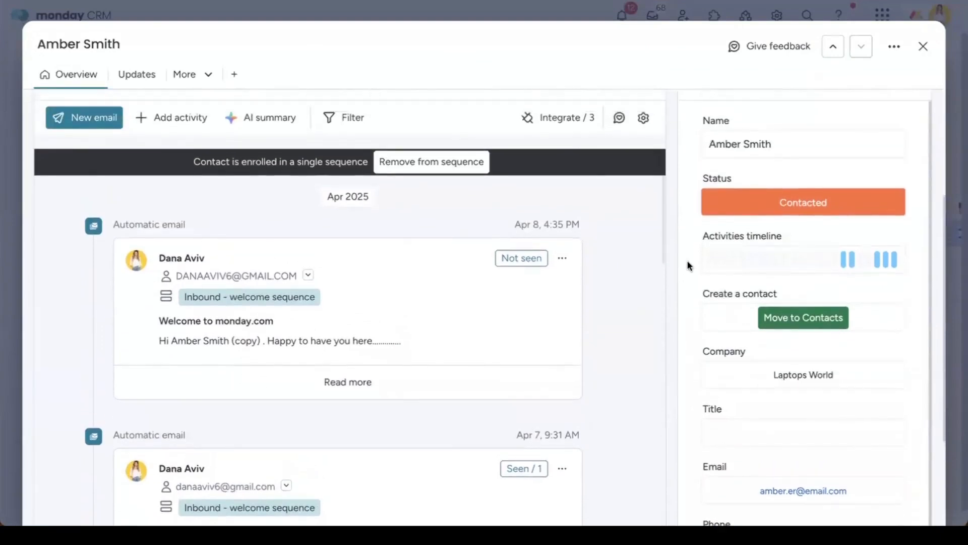
scroll(691, 269, up, 1)
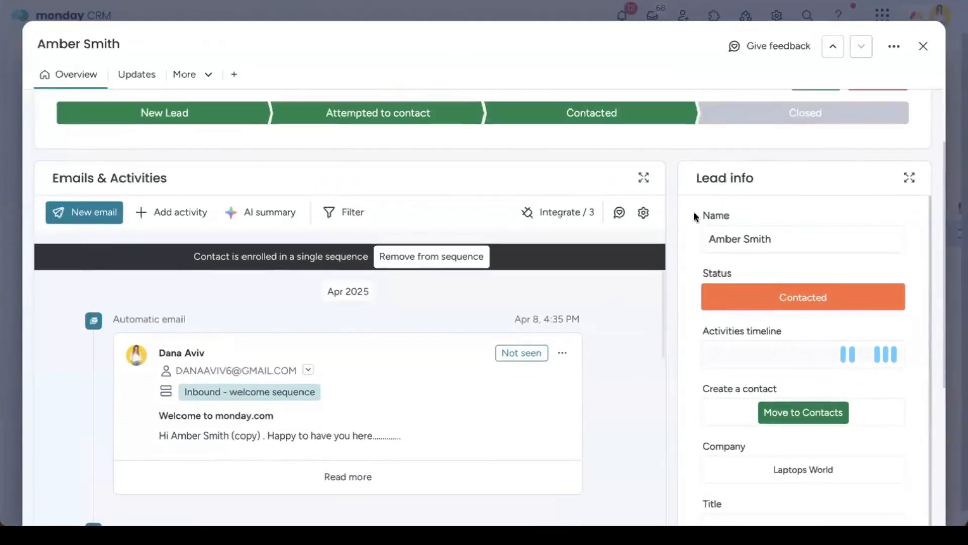
scroll(672, 229, down, 5)
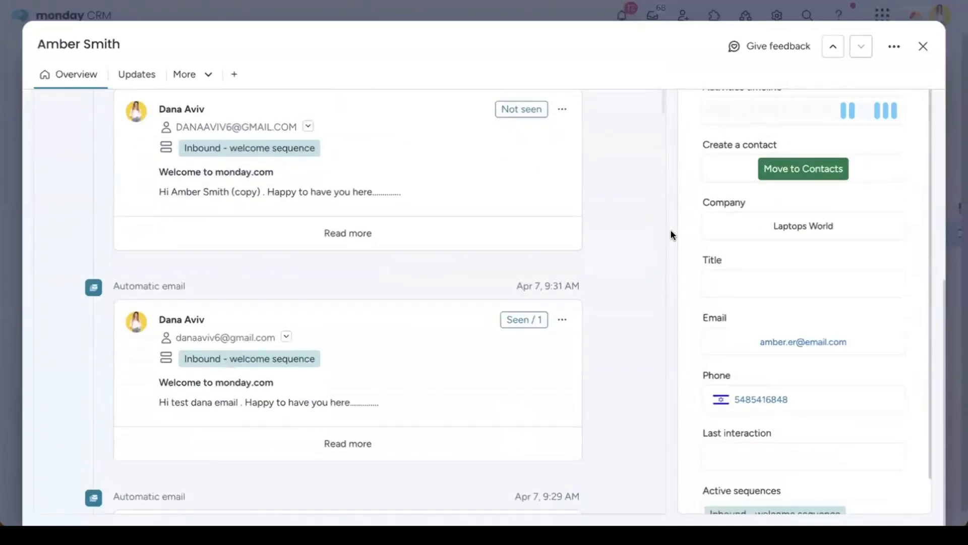
scroll(672, 229, up, 7)
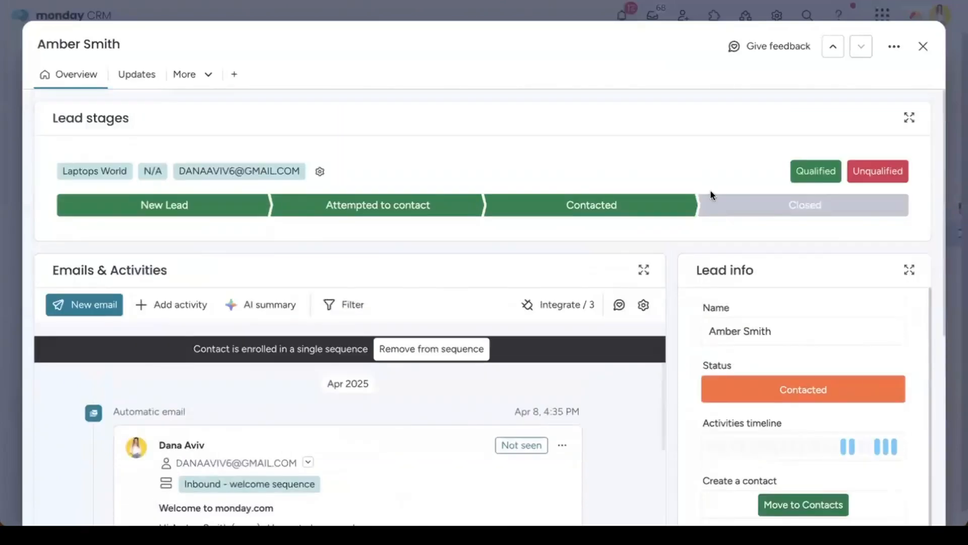
click(893, 47)
click(776, 113)
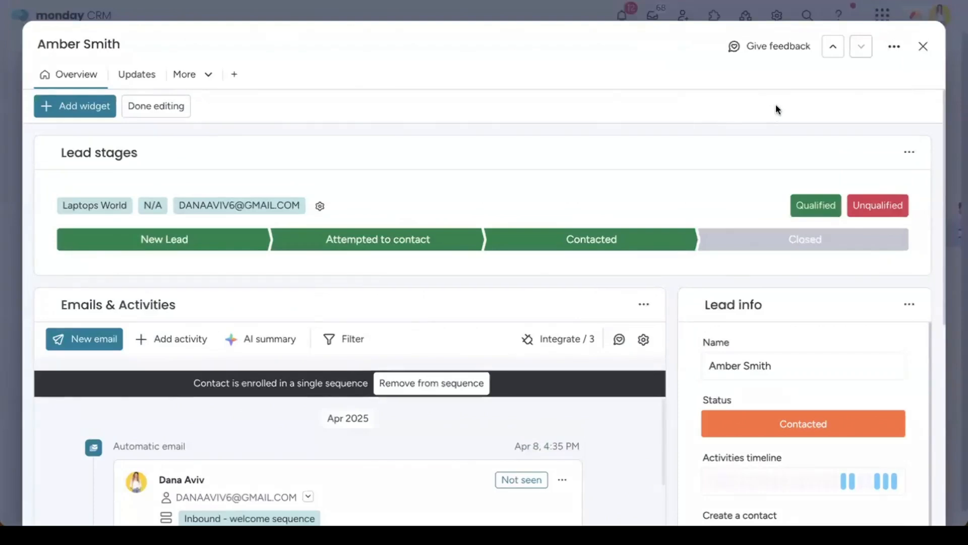
drag(43, 152, 76, 183)
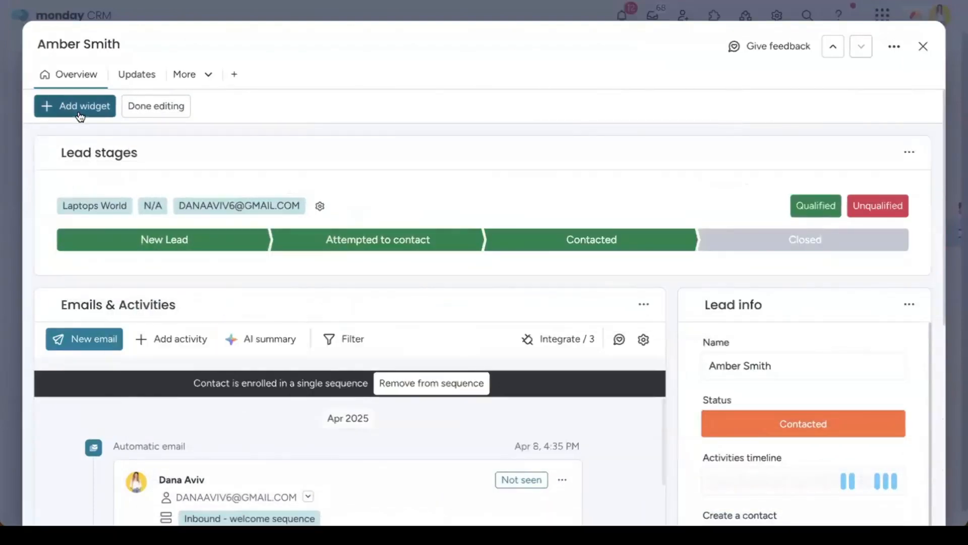
click(79, 107)
scroll(209, 297, down, 4)
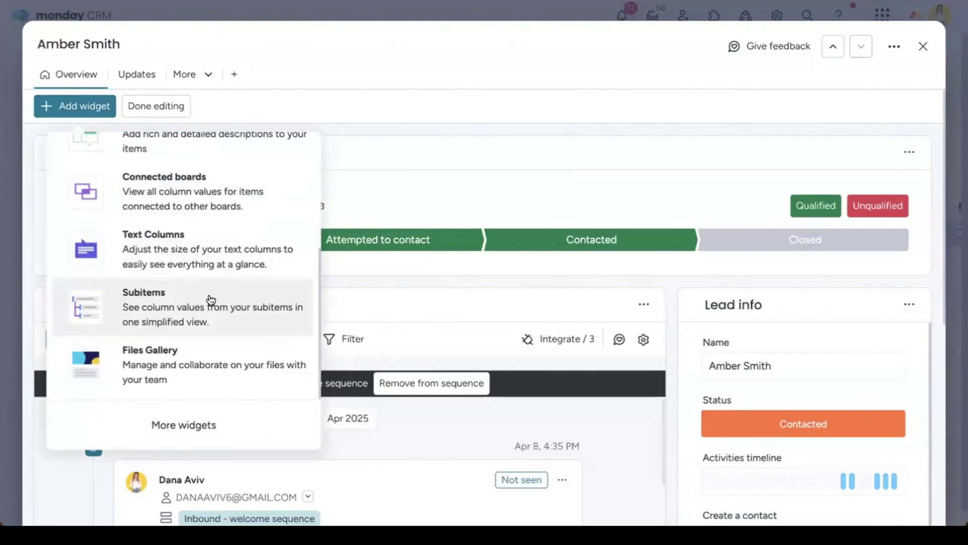
scroll(211, 300, up, 3)
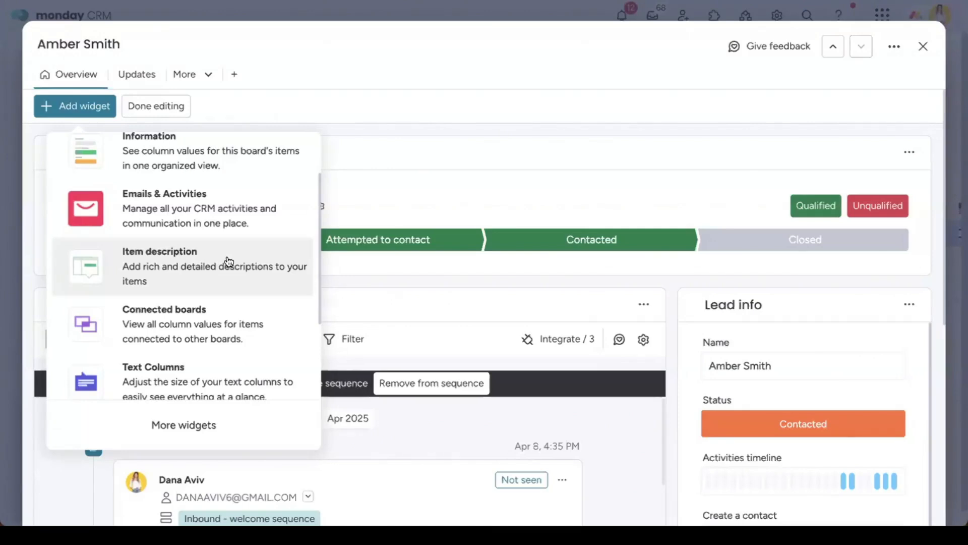
scroll(223, 315, down, 5)
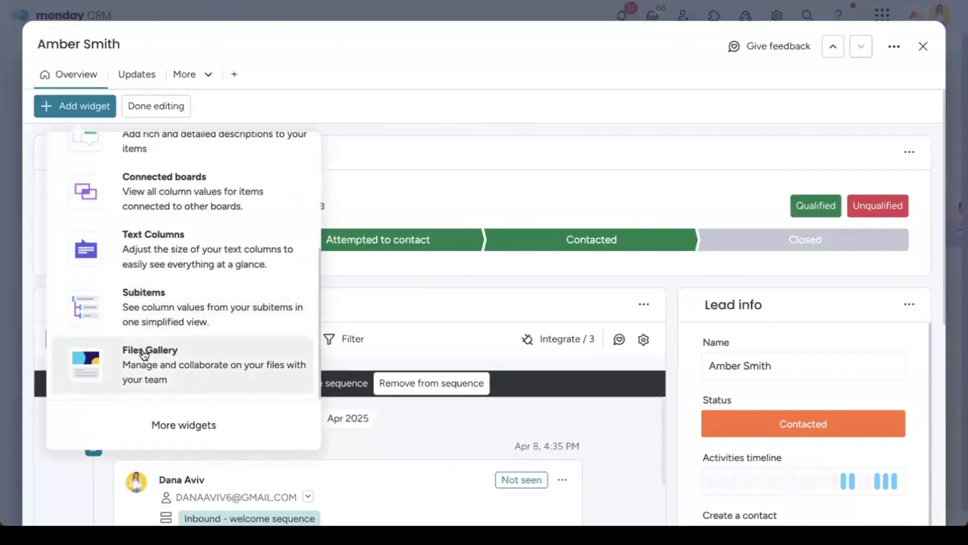
click(355, 276)
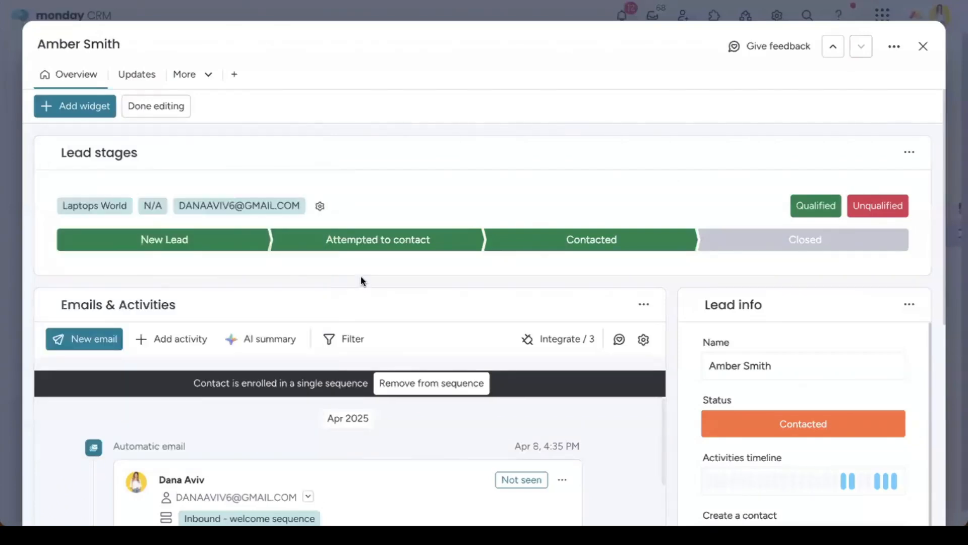
scroll(361, 277, down, 2)
scroll(227, 147, up, 2)
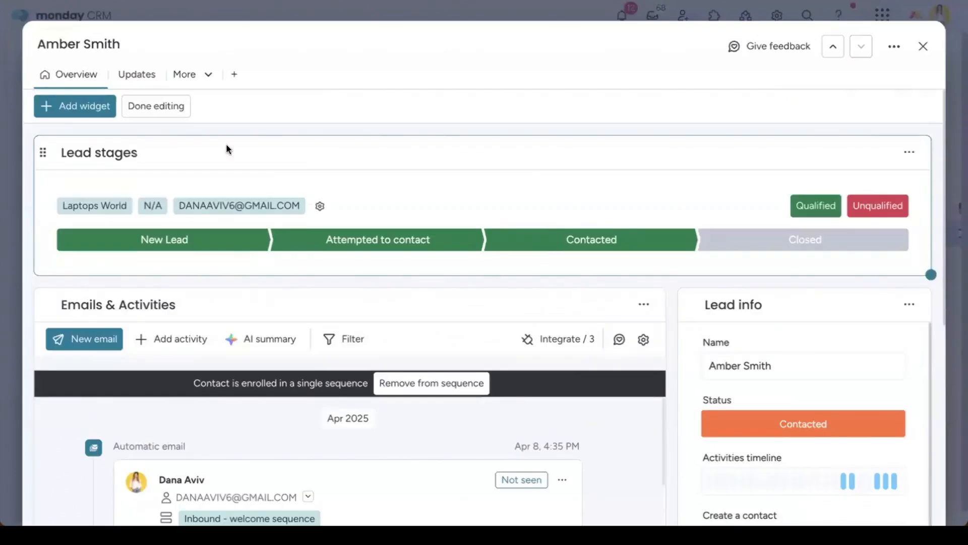
click(143, 103)
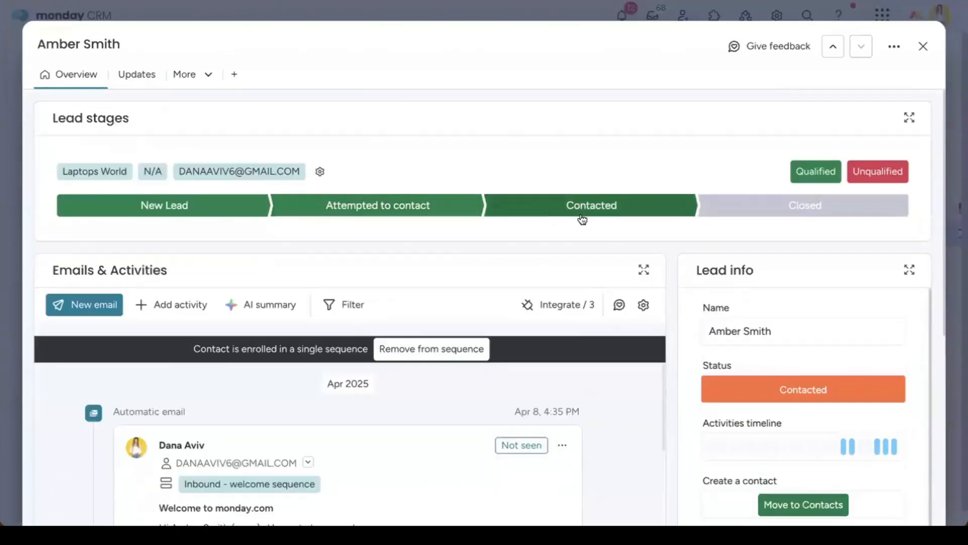
scroll(680, 258, down, 1)
scroll(679, 252, down, 2)
scroll(681, 256, down, 1)
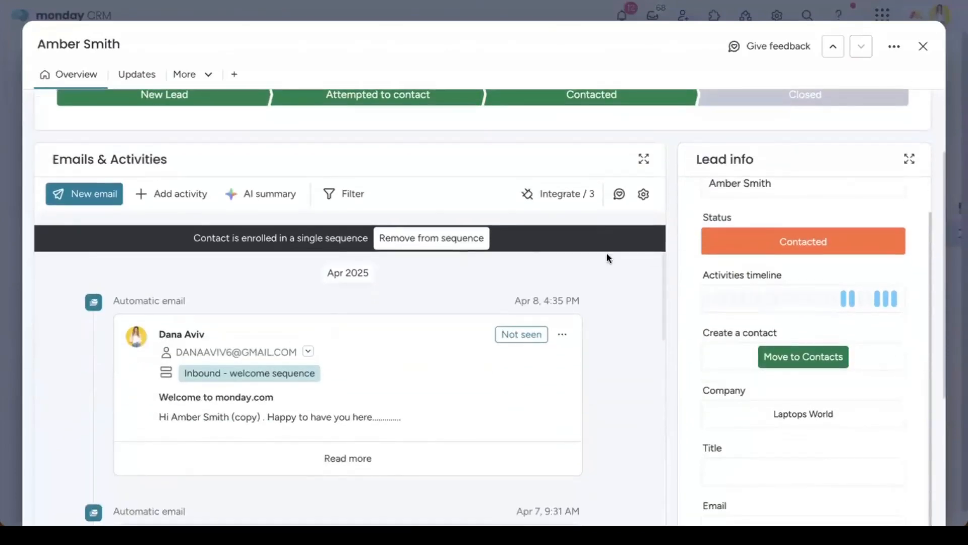
scroll(657, 247, down, 1)
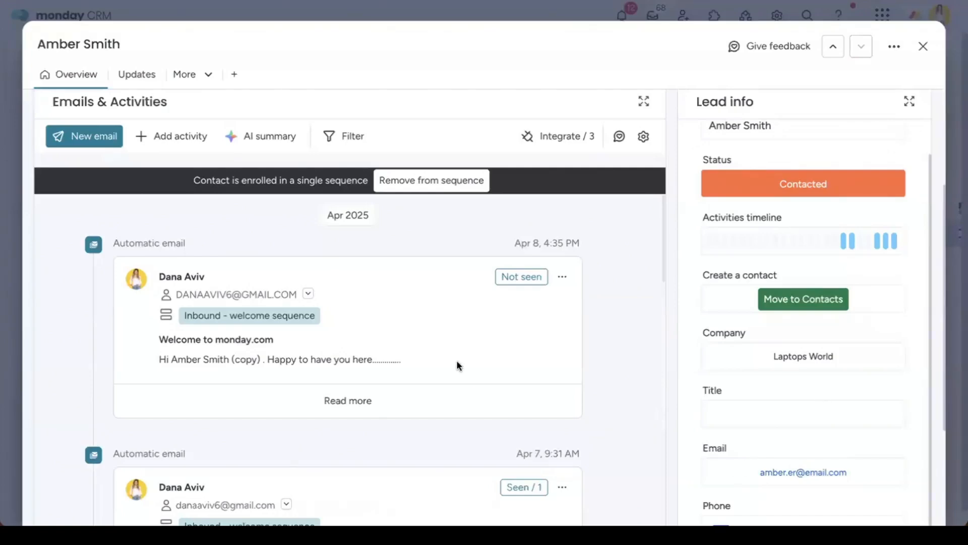
scroll(458, 356, down, 8)
Step: Generate the lead's AI summary, copy it, and add it to the timeline despite private activities
scroll(456, 358, up, 8)
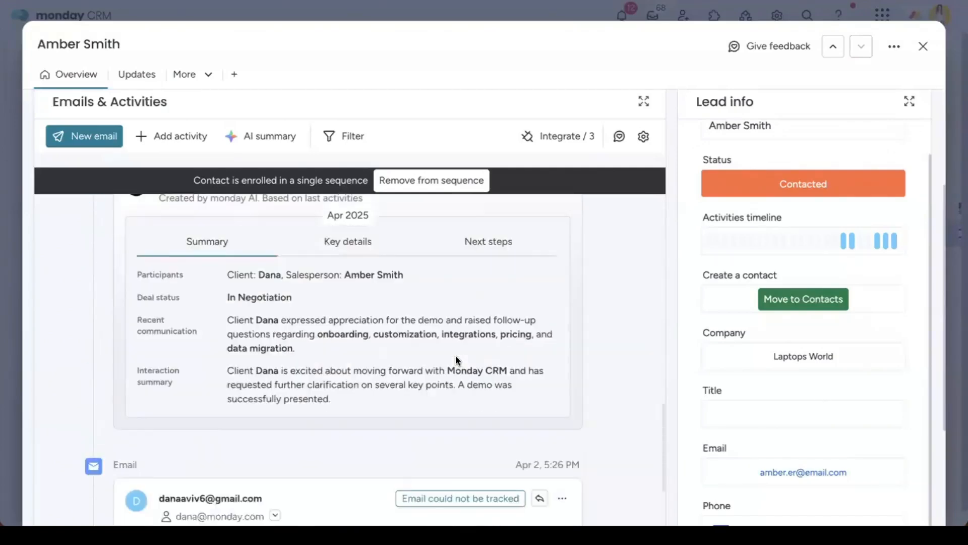
click(266, 136)
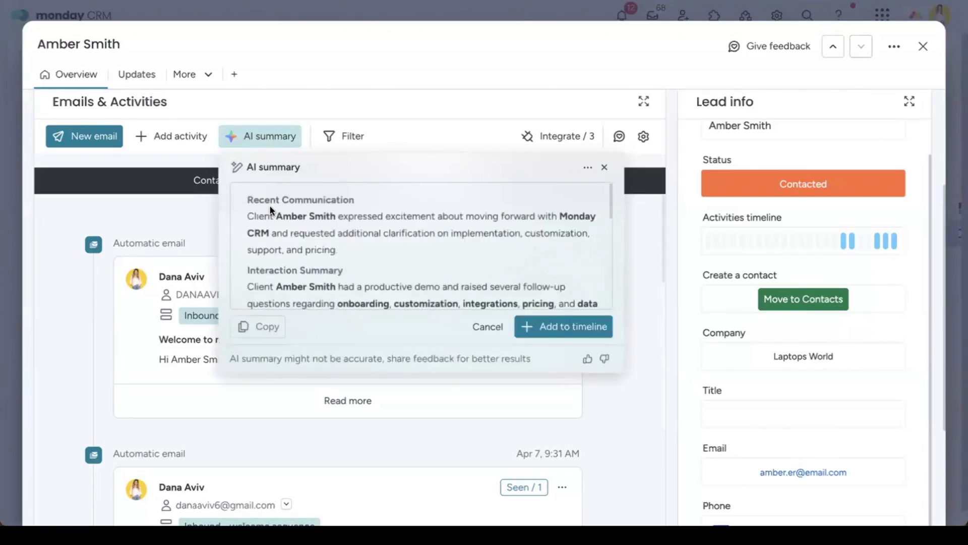
scroll(431, 262, down, 6)
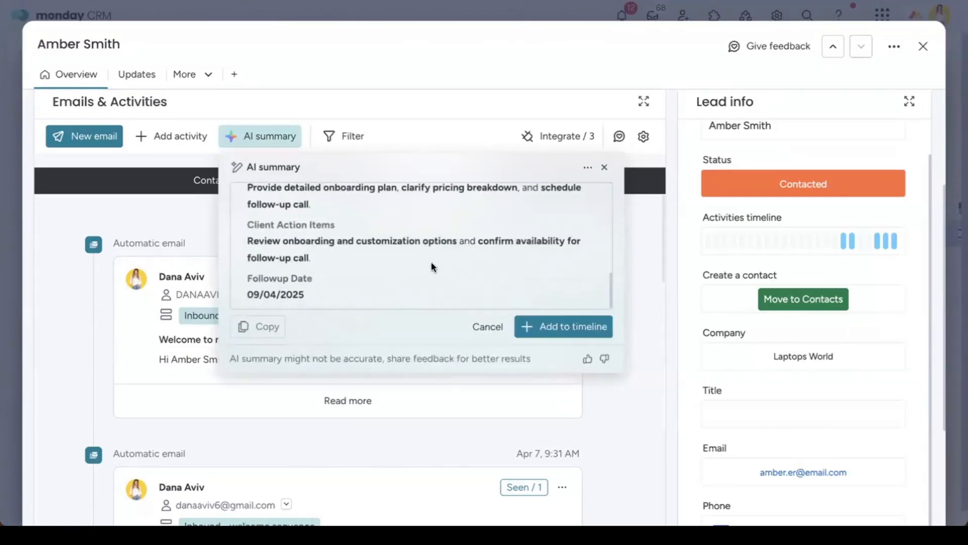
scroll(431, 262, up, 3)
scroll(431, 261, up, 3)
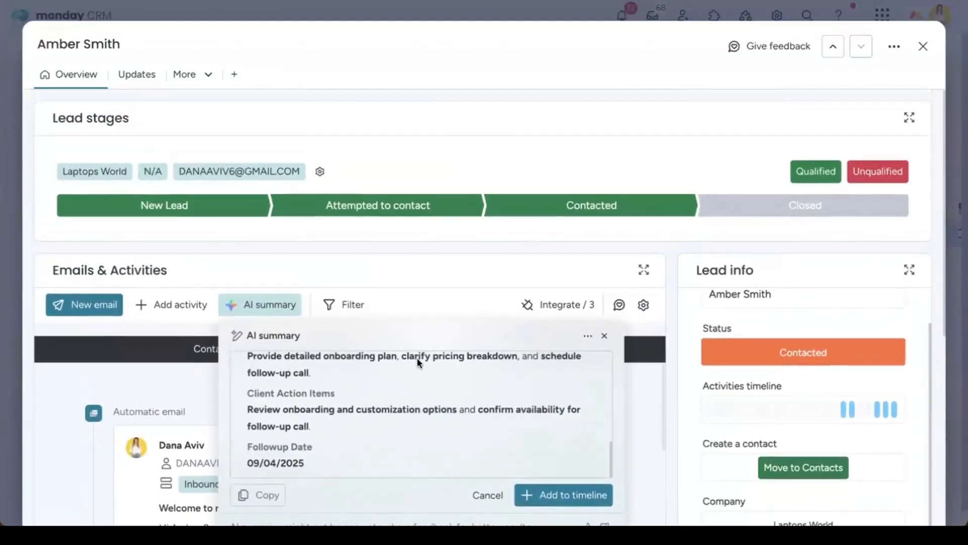
scroll(404, 308, down, 1)
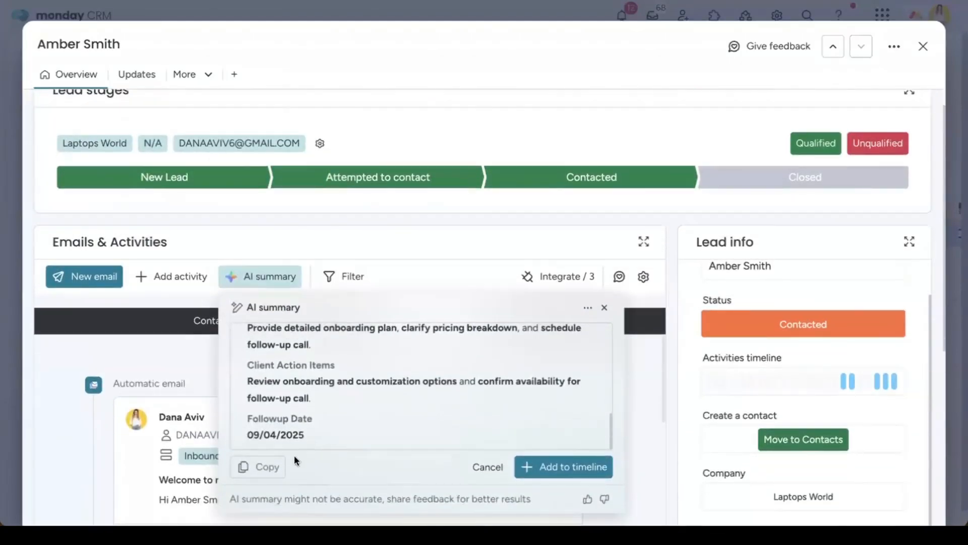
click(266, 468)
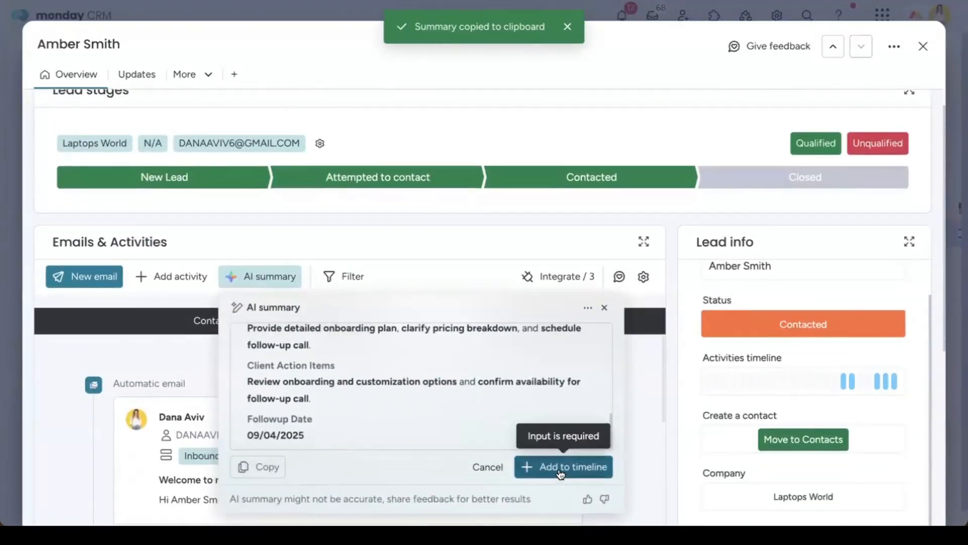
click(559, 468)
click(632, 348)
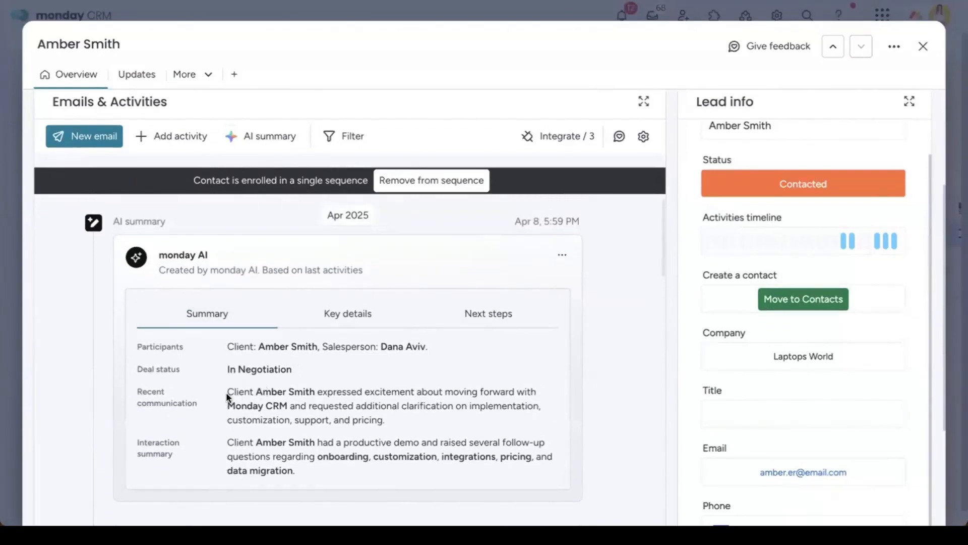
Step: Select the interaction summary text in the Laptops World lead's AI summary
drag(226, 392, 446, 414)
scroll(440, 433, down, 1)
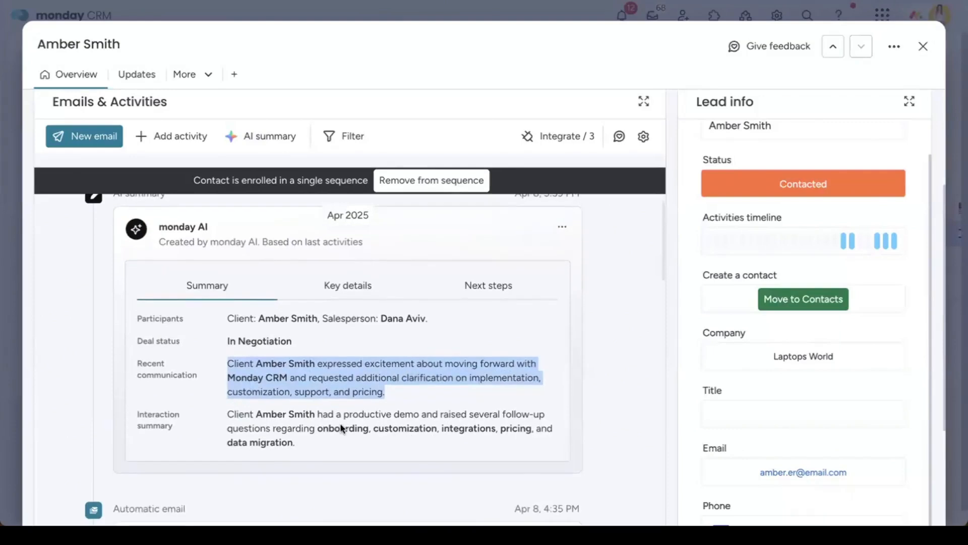
drag(238, 417, 472, 432)
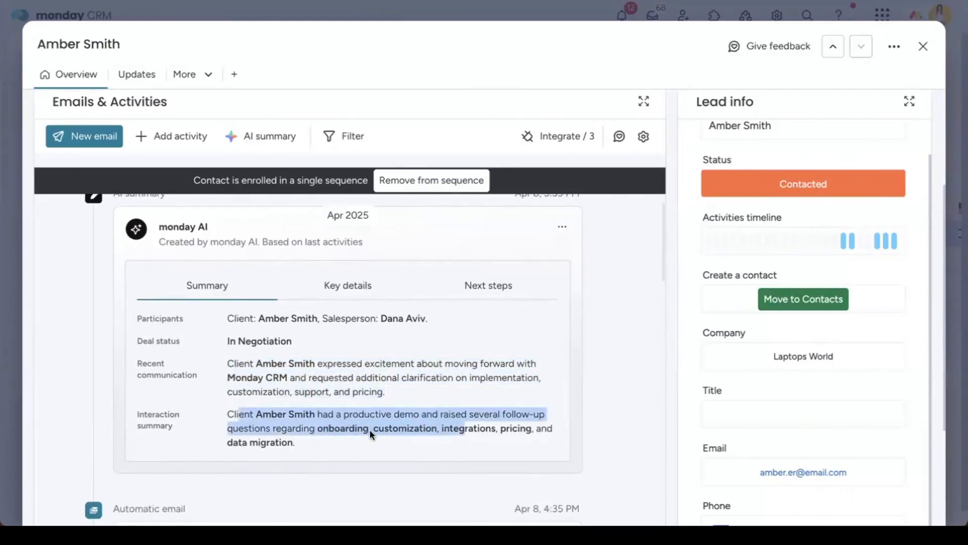
Step: Show the AI summary's key details and next steps, with follow-up date 09/04/2025
click(353, 285)
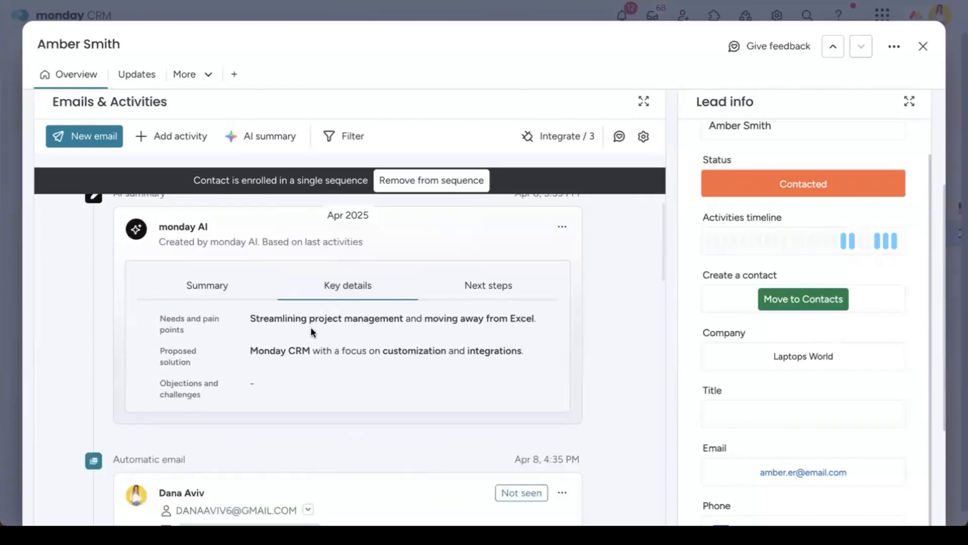
scroll(311, 328, down, 1)
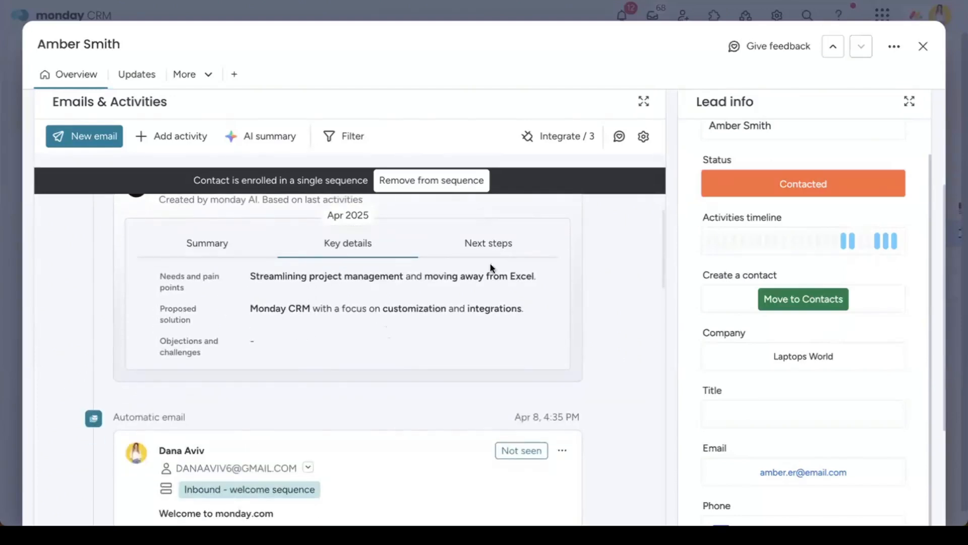
click(504, 242)
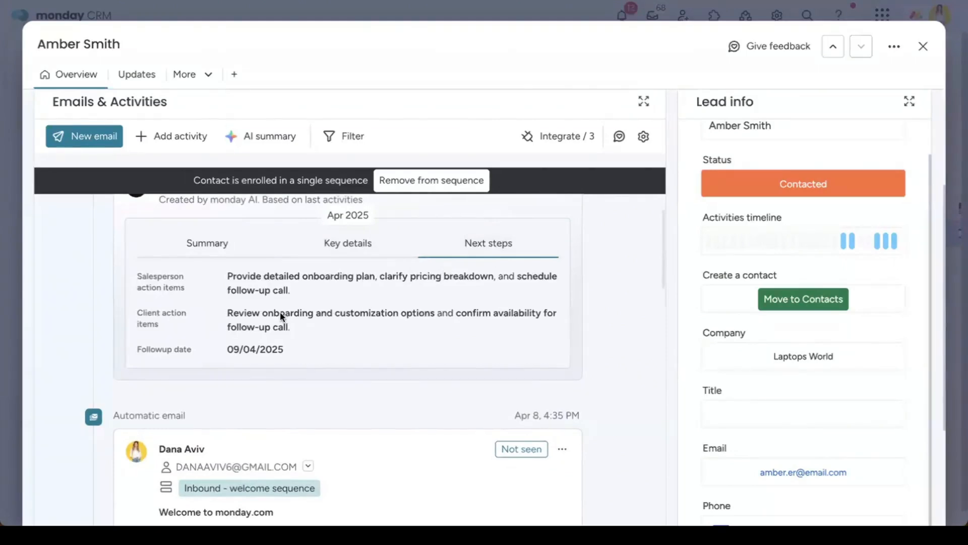
scroll(356, 292, up, 1)
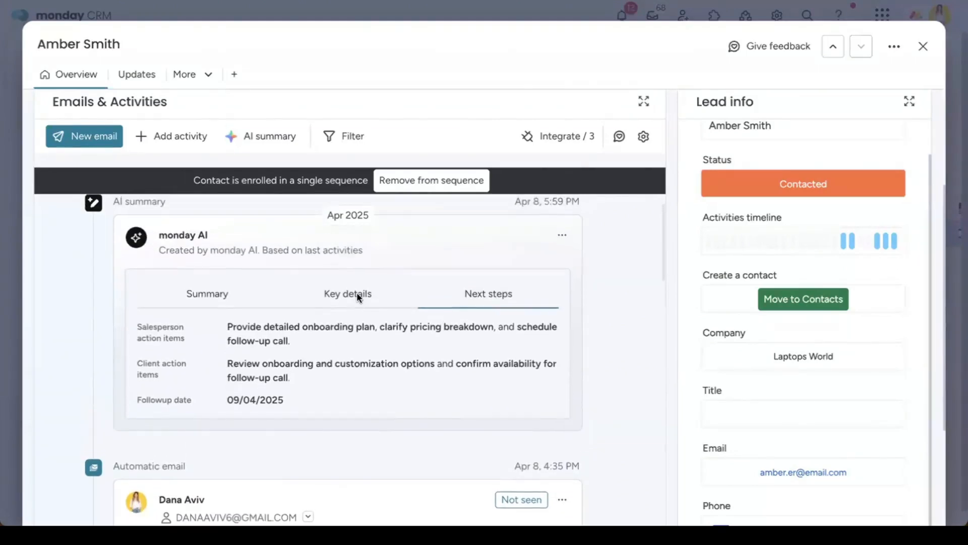
scroll(396, 284, up, 1)
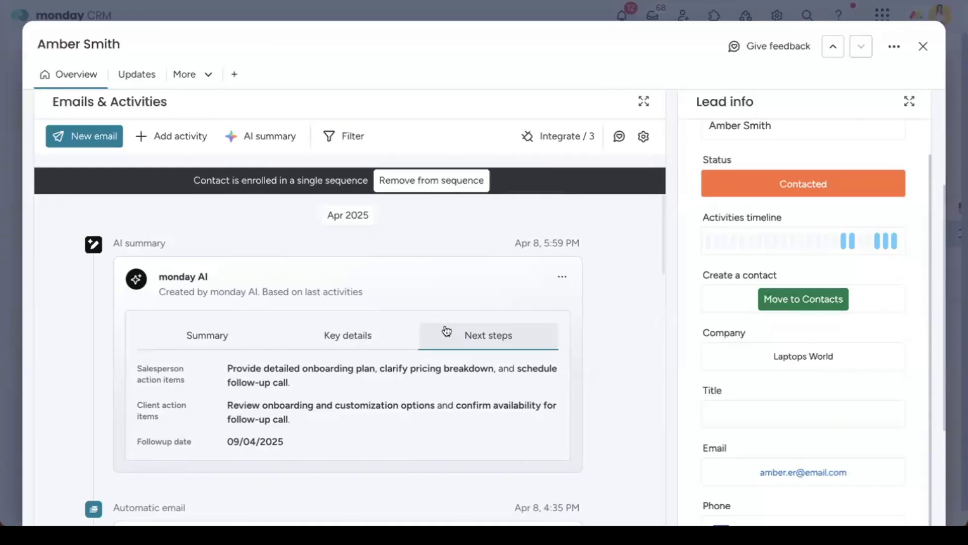
Step: Back on the Leads board, add a Long text column found by searching 'long'
click(923, 47)
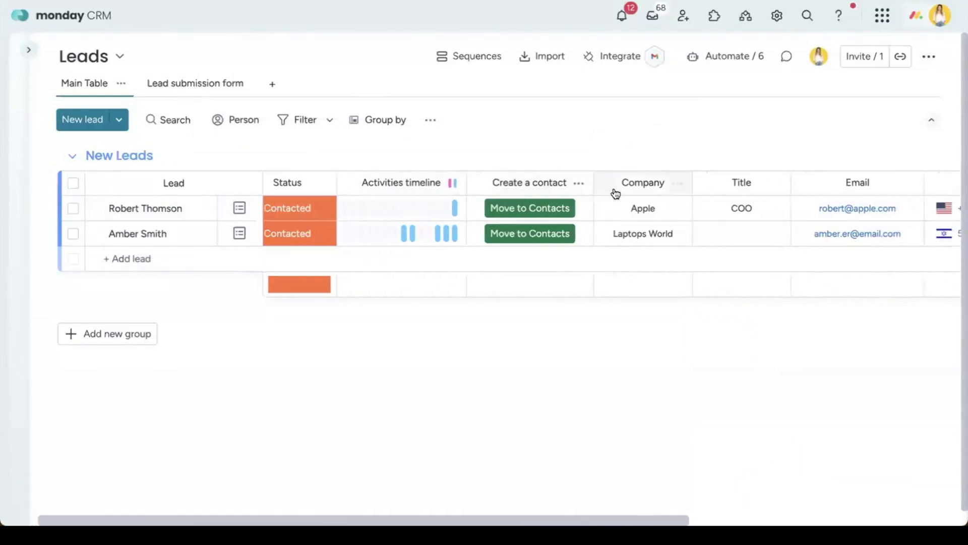
scroll(614, 195, right, 5)
click(922, 184)
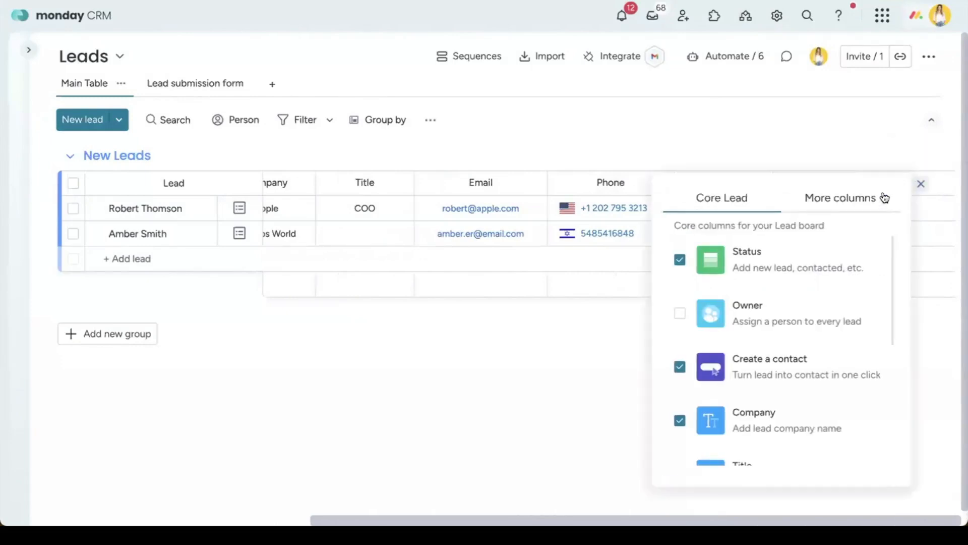
click(859, 196)
click(762, 229)
key(Caps_Lock)
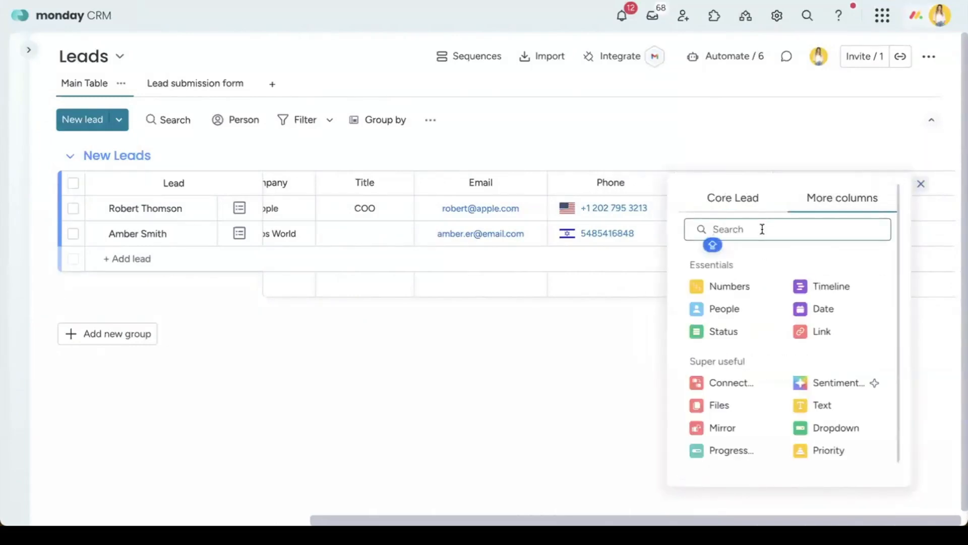
text(long)
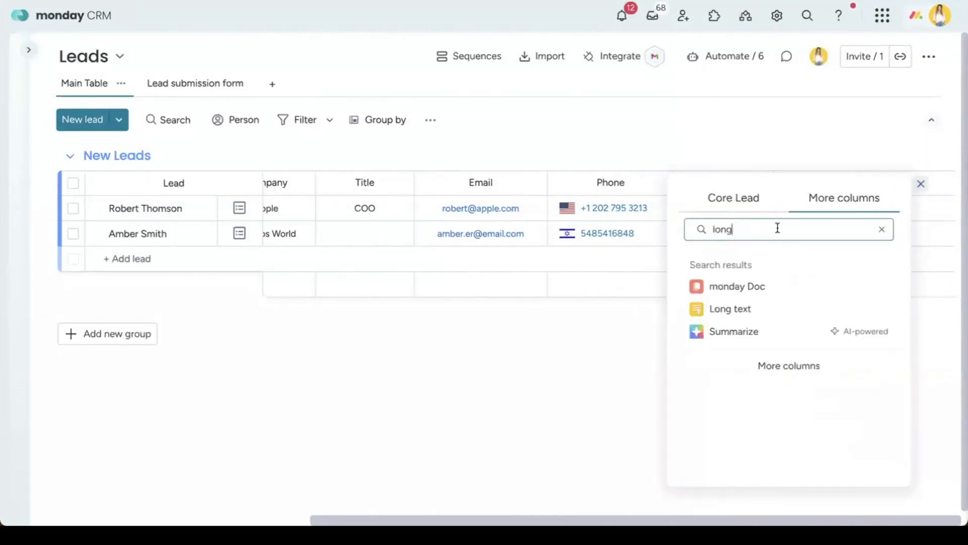
click(773, 312)
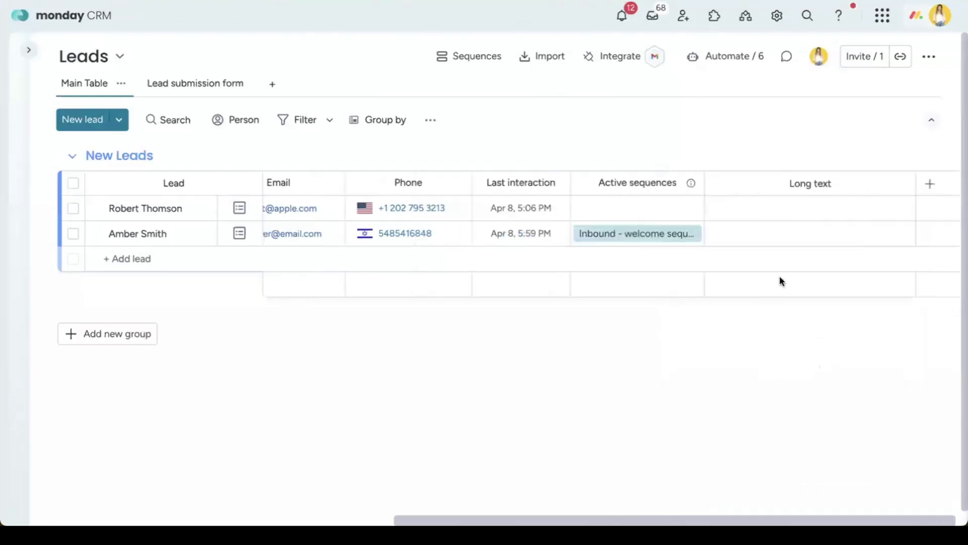
Step: Rename the new Long text column to 'Interactions summary'
click(804, 184)
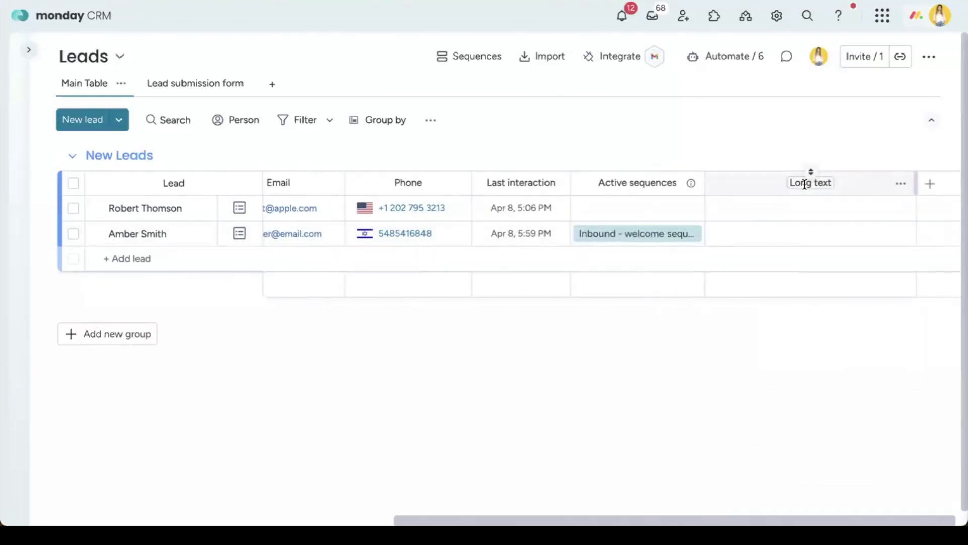
click(804, 184)
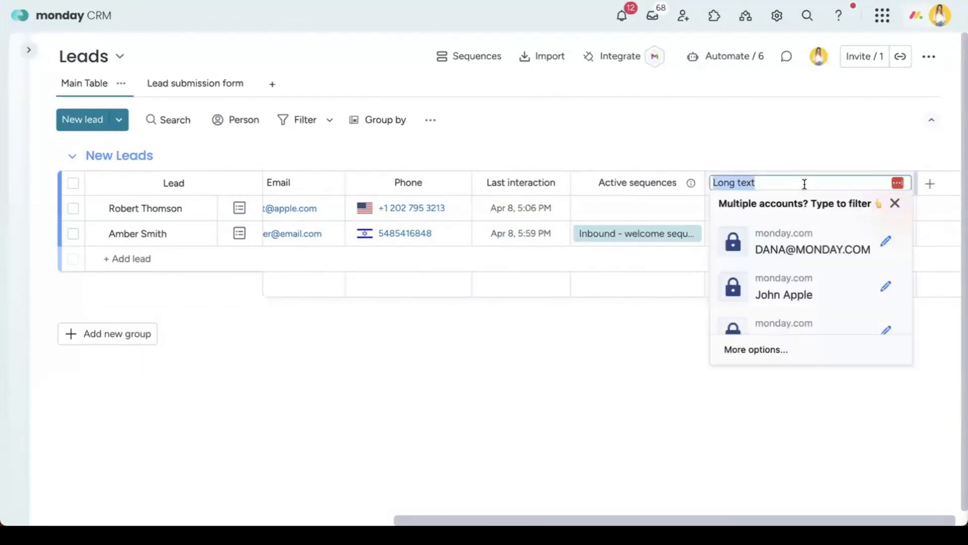
text(I)
key(BackSpace)
text(Interacti)
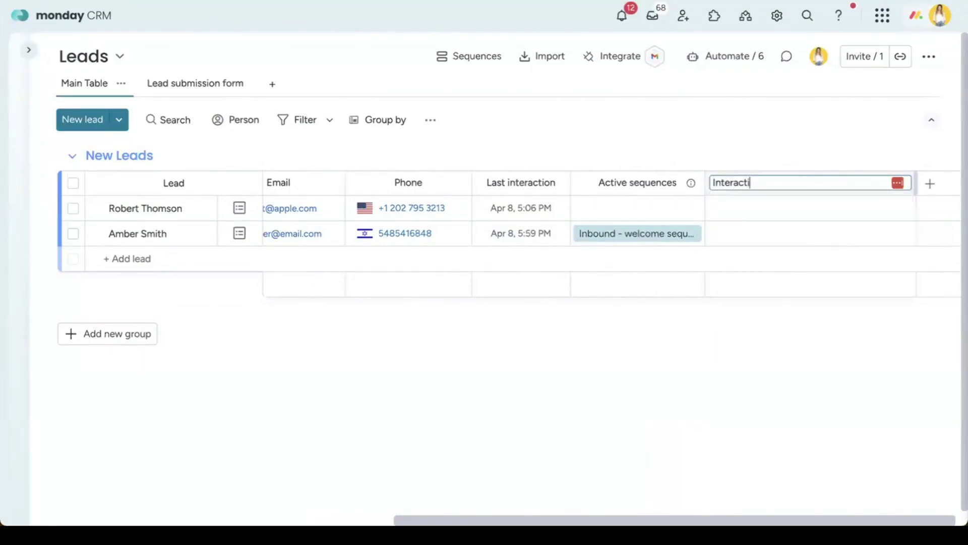
text(ons summary)
key(Return)
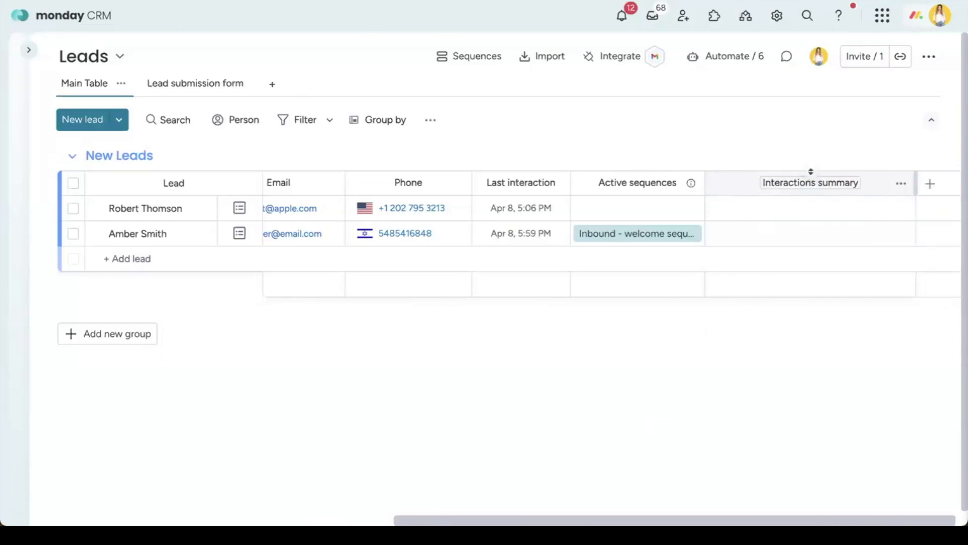
Step: Paste the AI summary into the first lead's Interactions summary cell
click(801, 209)
key(ctrl+v)
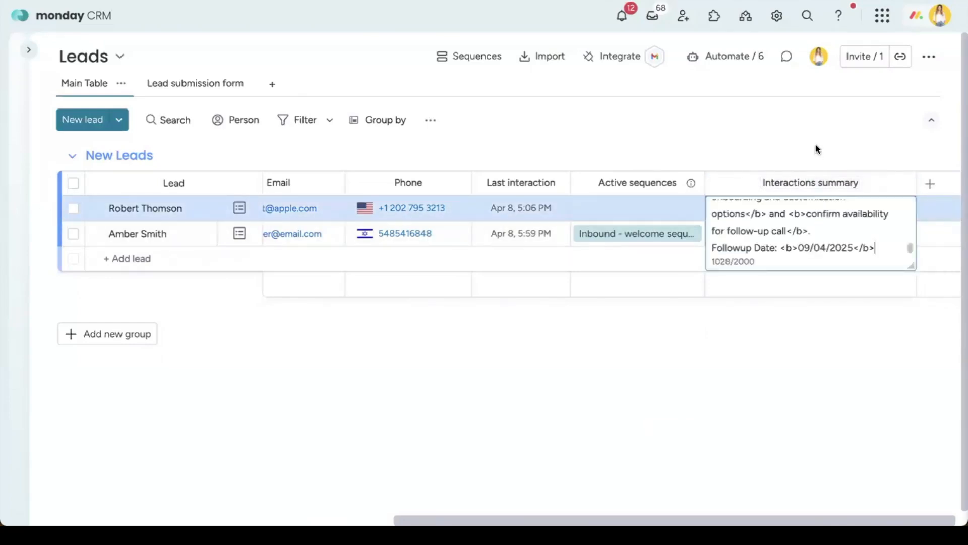
drag(914, 268, 901, 481)
scroll(890, 363, up, 10)
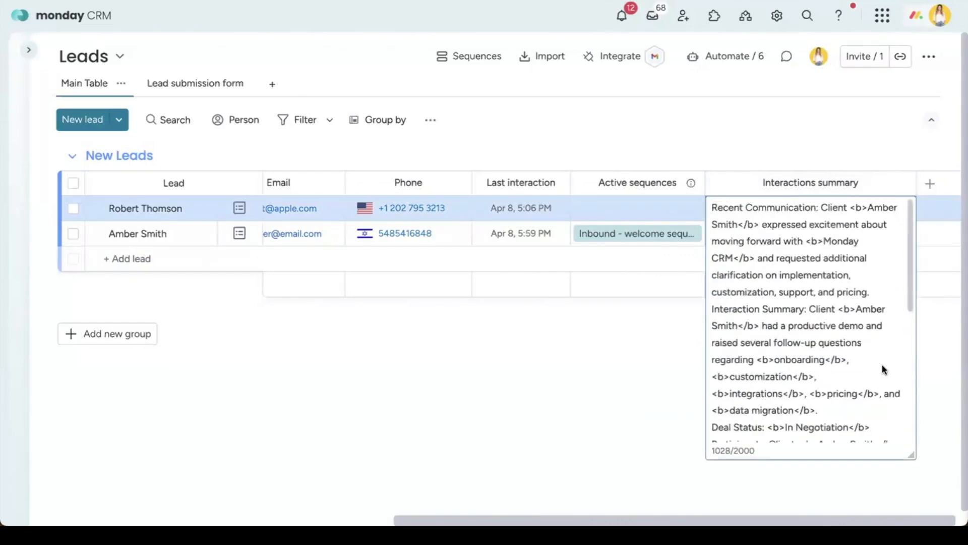
Step: Close the summary cell editor and dismiss the column picker without adding anything
click(562, 342)
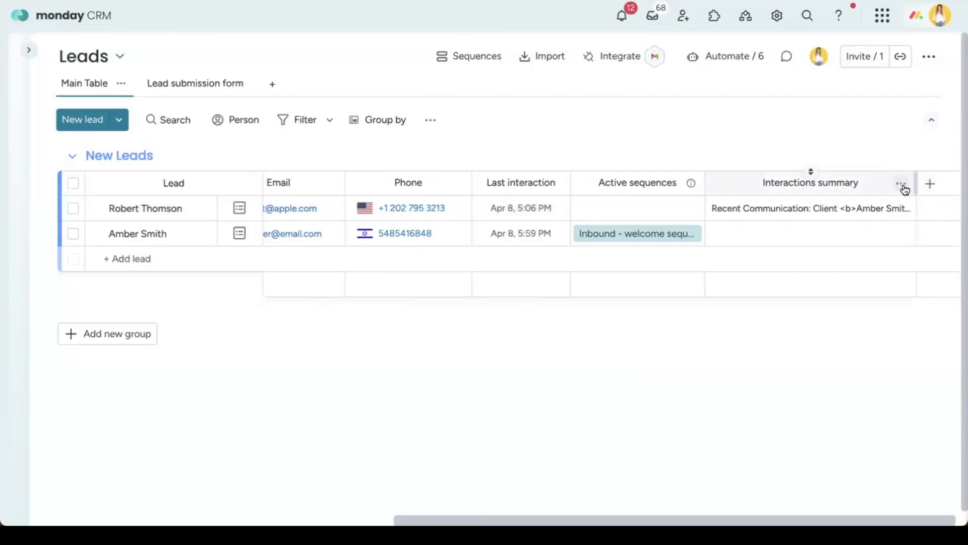
click(930, 184)
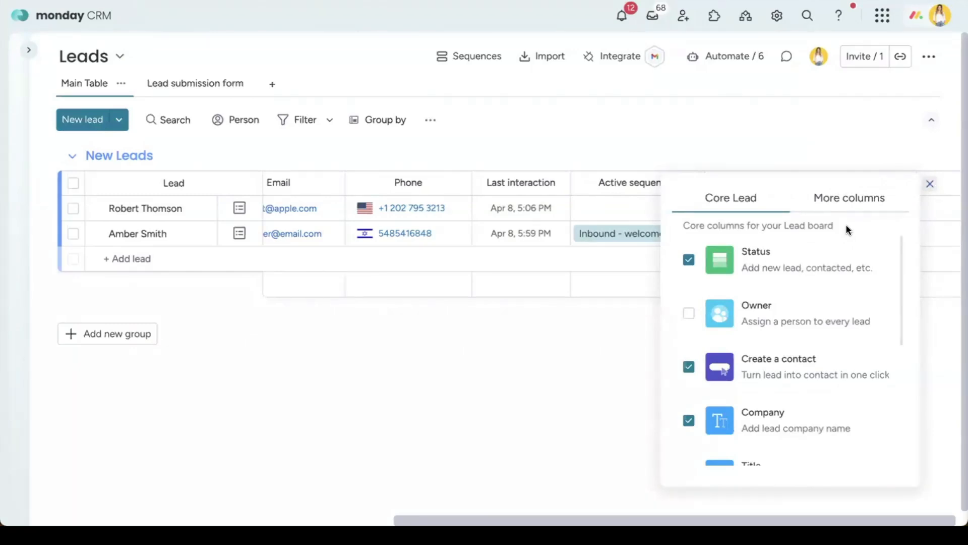
click(767, 151)
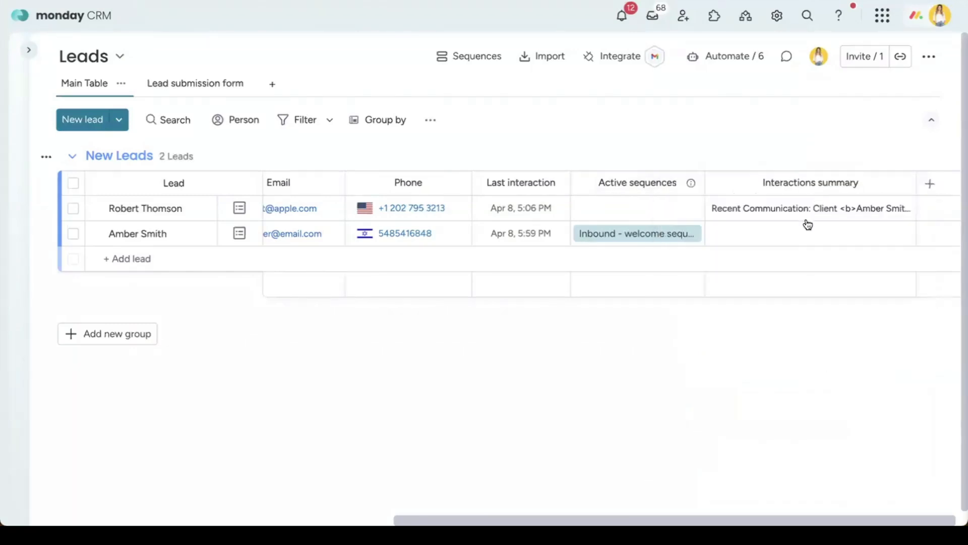
Step: Move the Recent Communication paragraph from the first lead's summary into the second lead's cell
click(835, 208)
key(super+x)
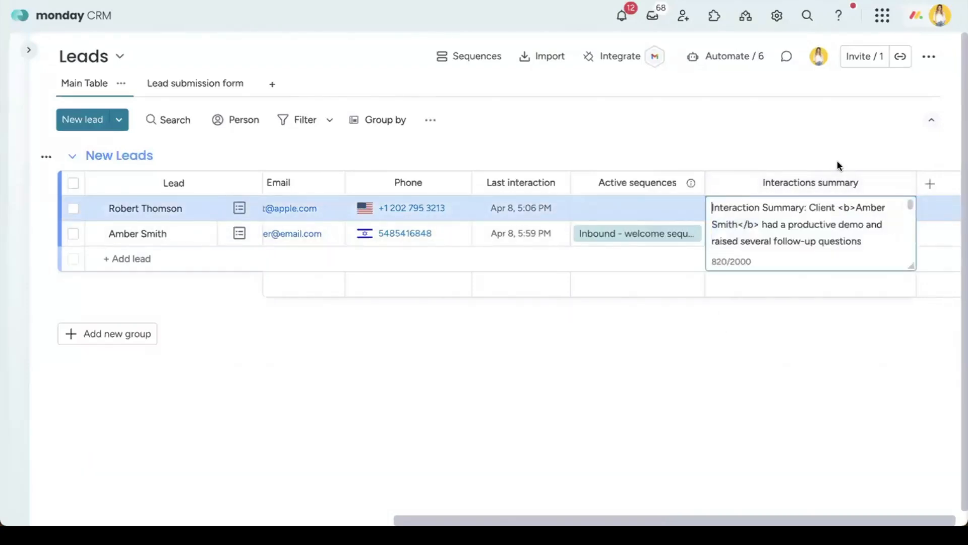
click(837, 161)
click(815, 233)
key(super+v)
click(827, 154)
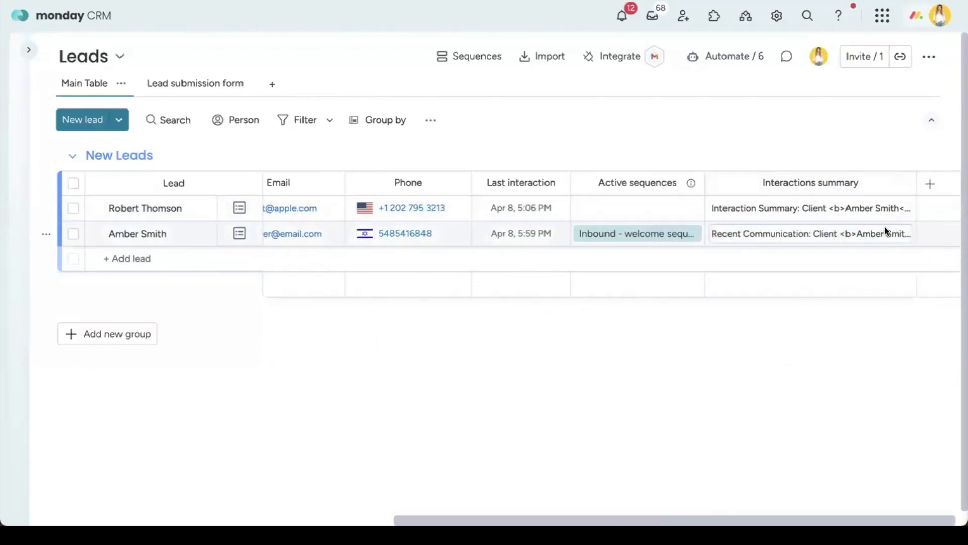
click(931, 183)
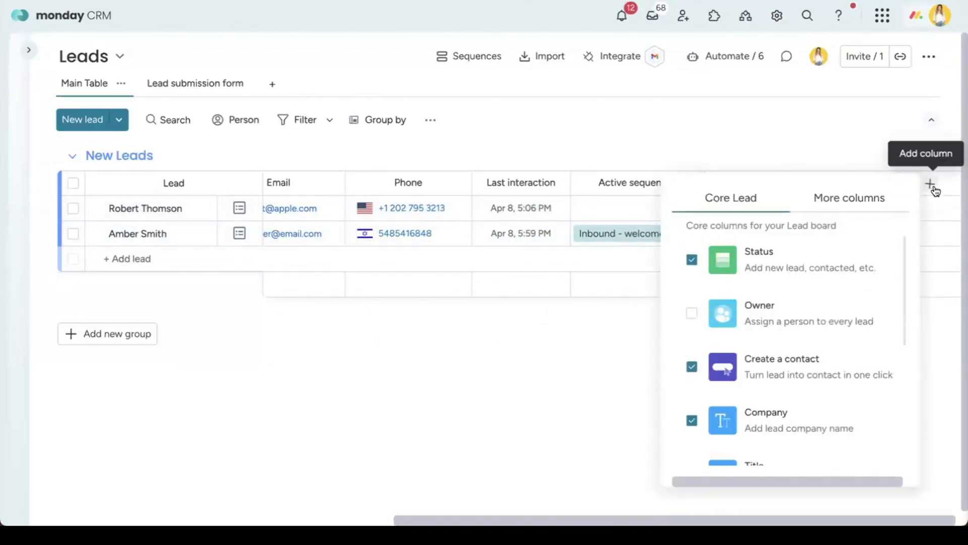
Step: Add a Text column named 'Lead close probability' and choose Autofill with AI for it
click(827, 207)
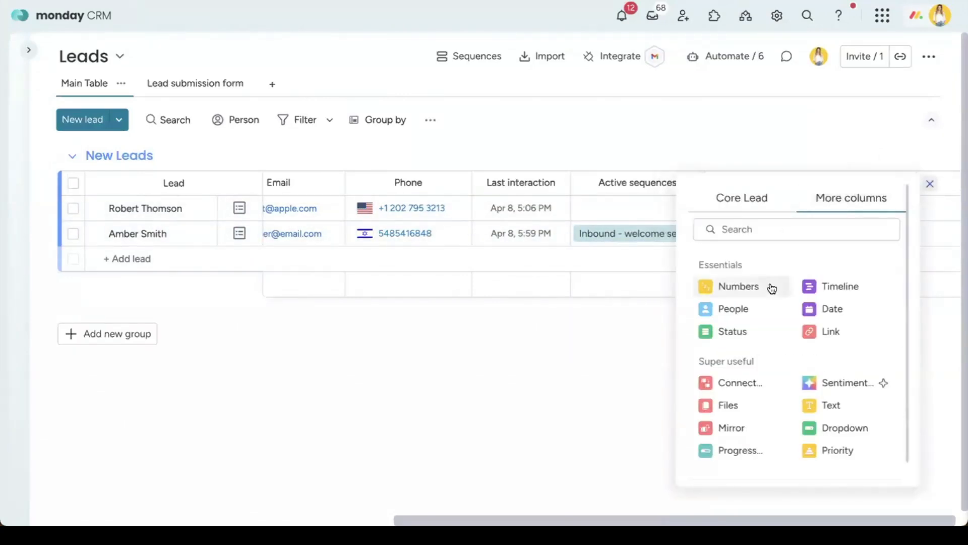
click(773, 227)
text(te)
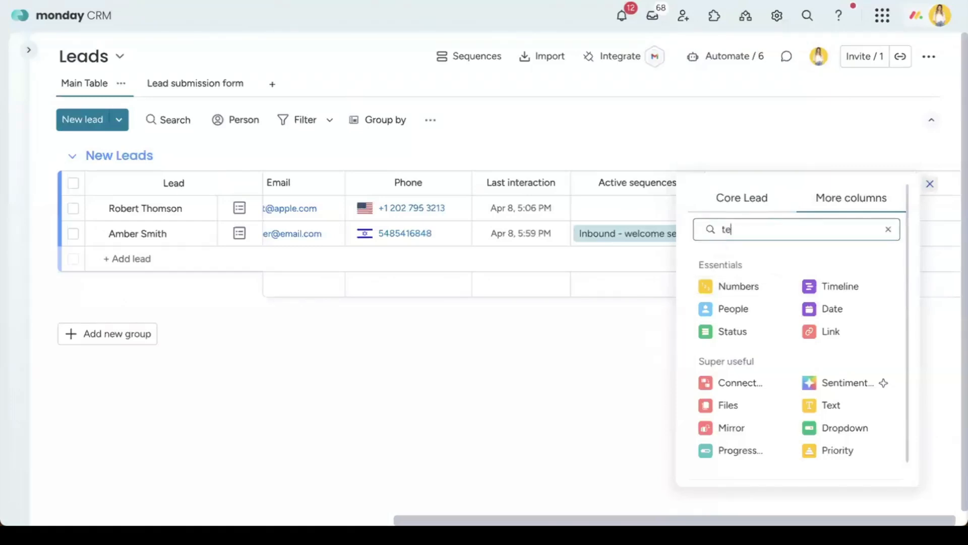
text(xt)
click(780, 304)
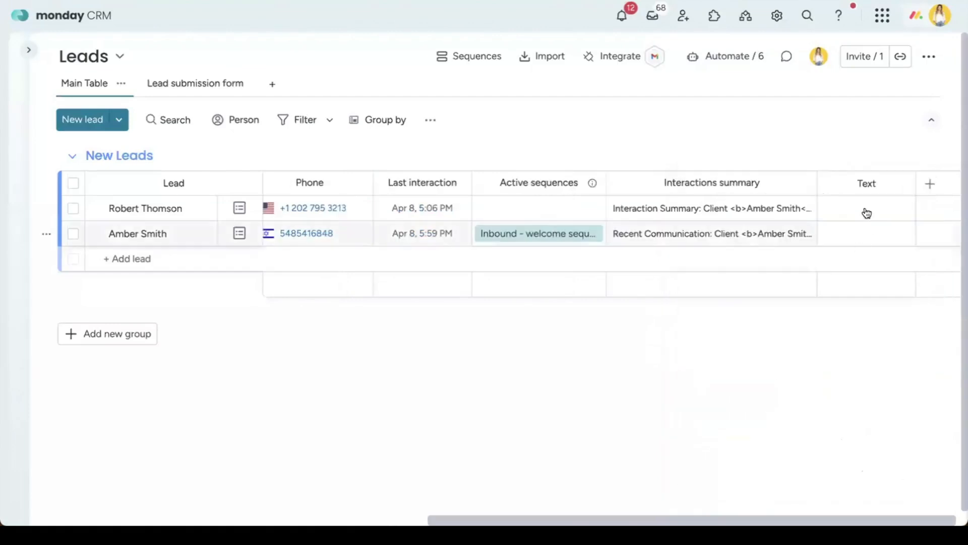
click(867, 183)
text(Lead)
text( for)
text(close pro)
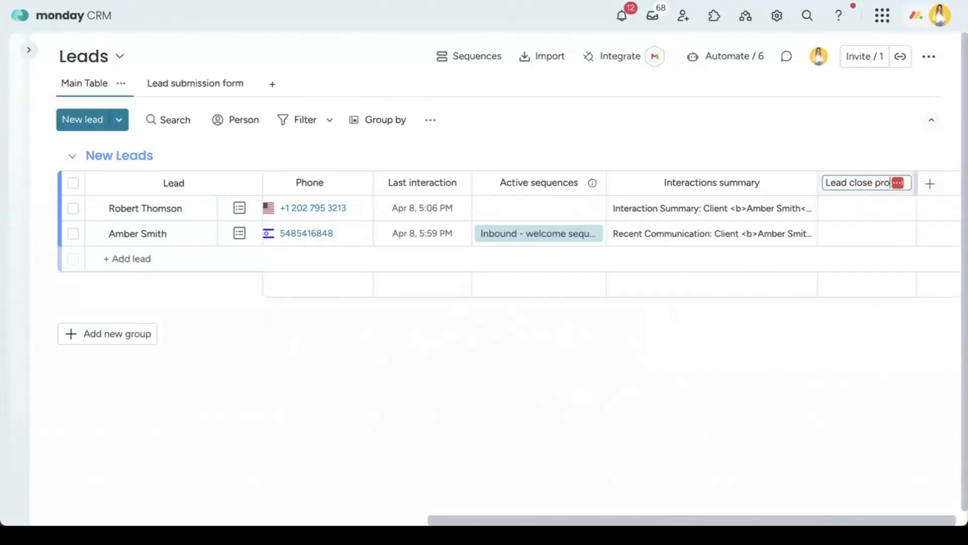
text(bability)
key(Return)
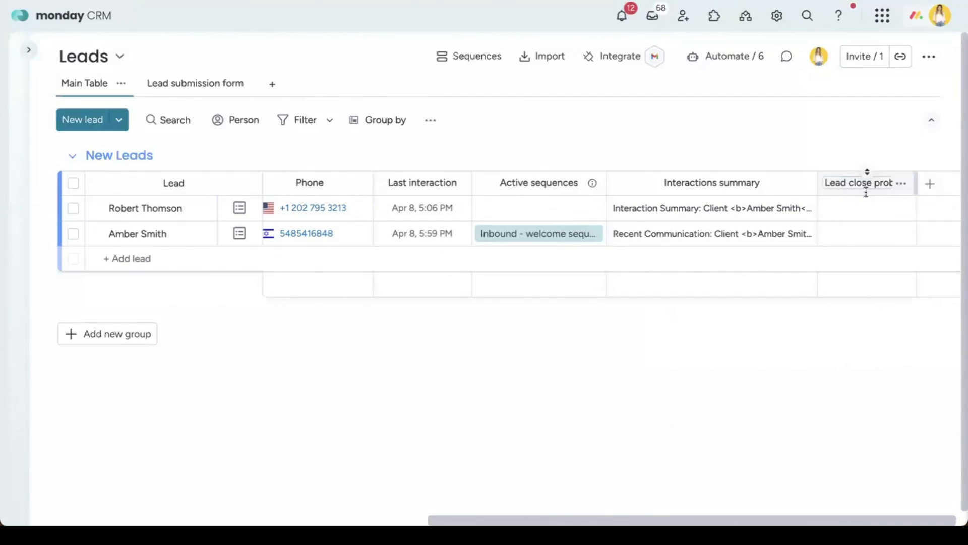
click(894, 186)
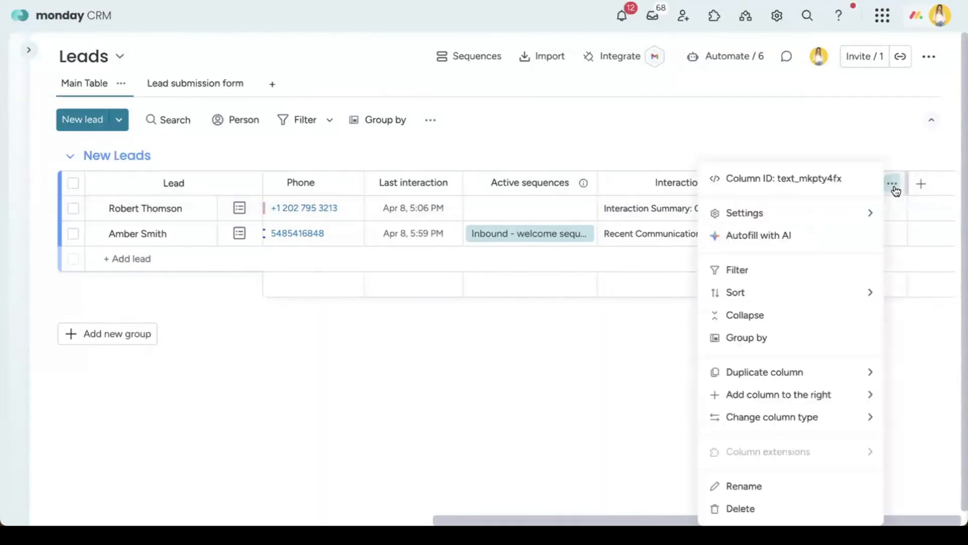
click(761, 236)
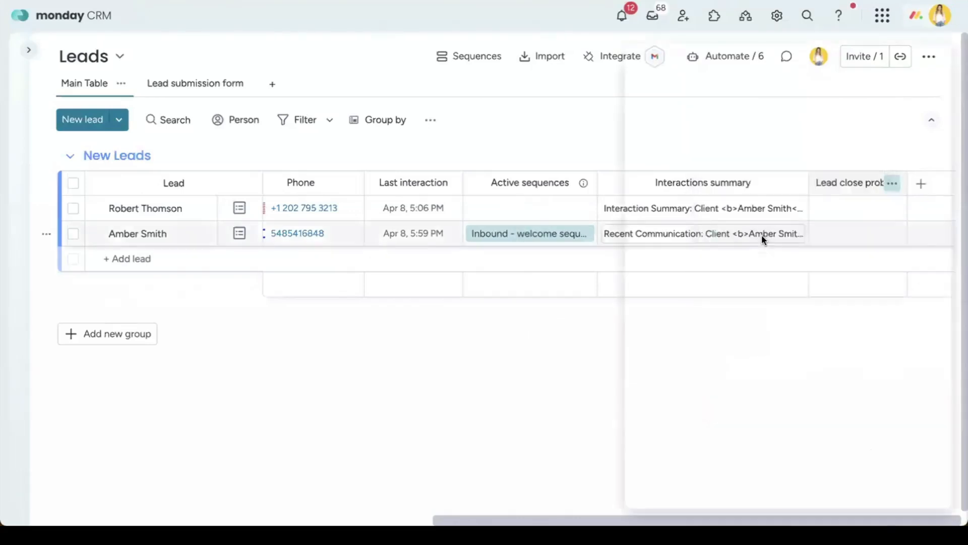
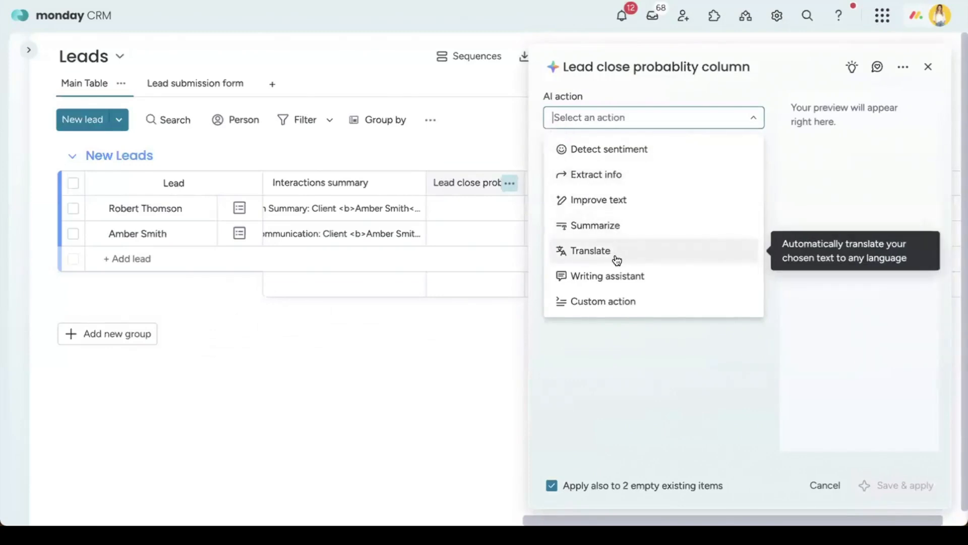
Step: Write a custom AI prompt asking, from the Interactions summary, the probability of this lead closing
click(624, 299)
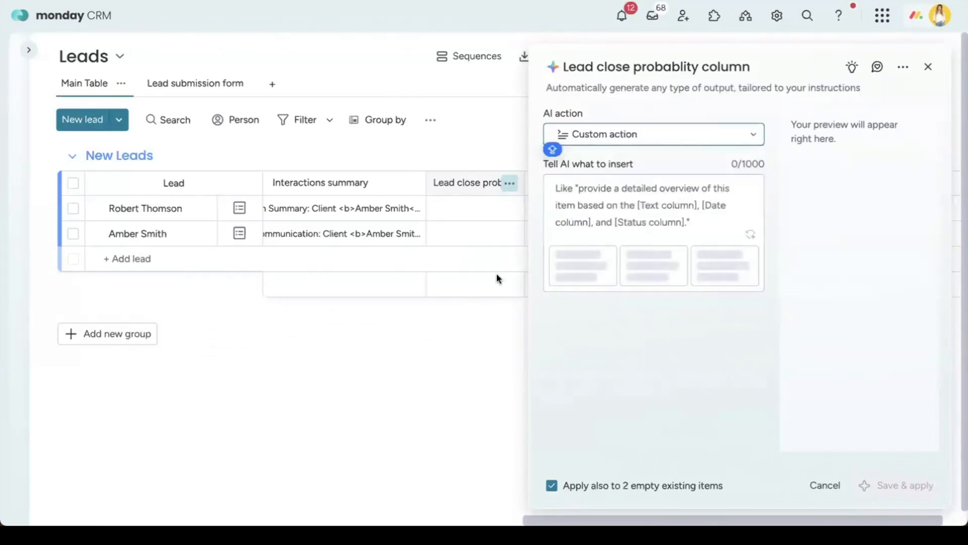
click(598, 204)
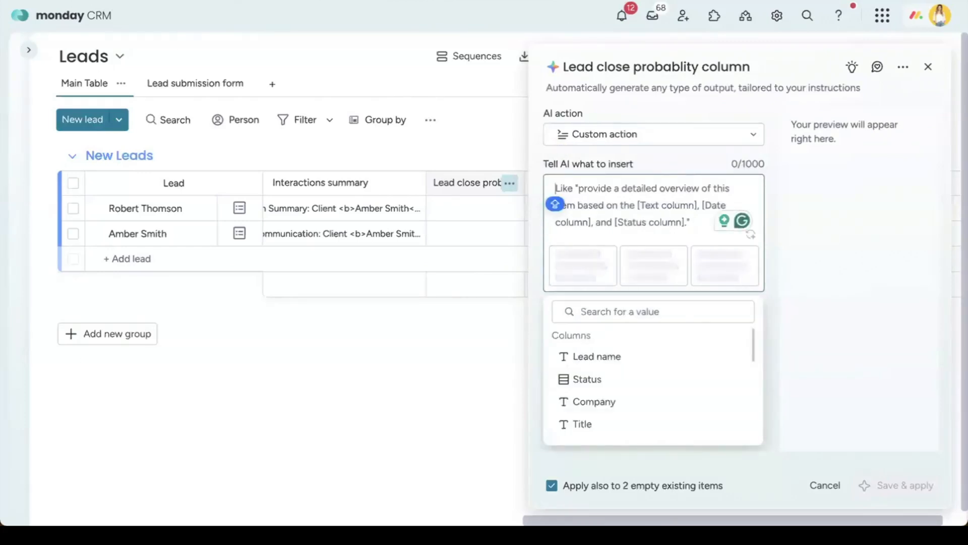
text(based on the)
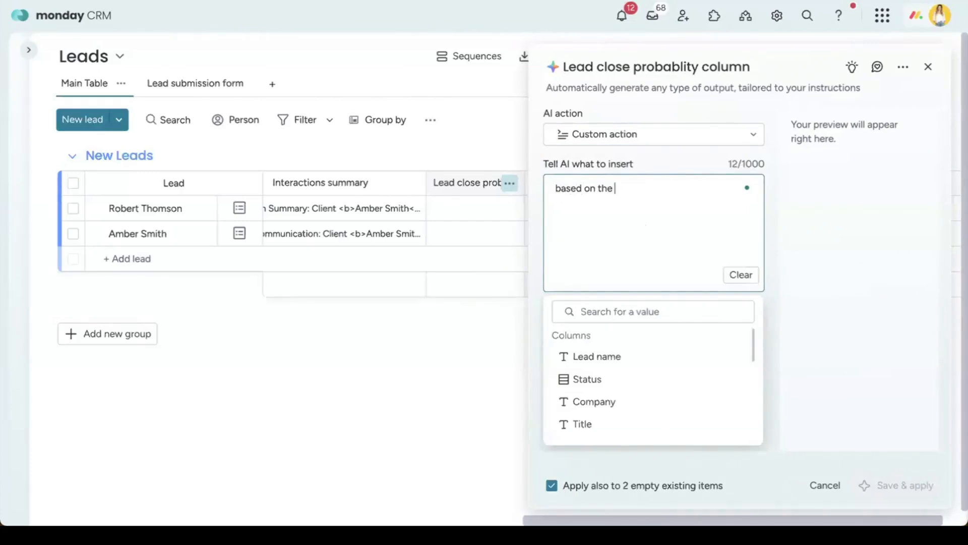
text( summary on)
scroll(632, 406, down, 5)
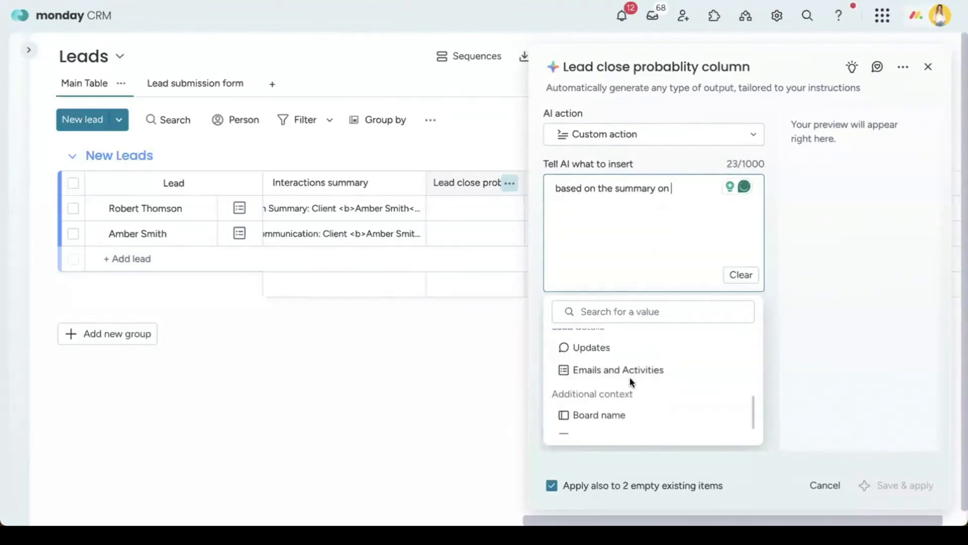
click(638, 331)
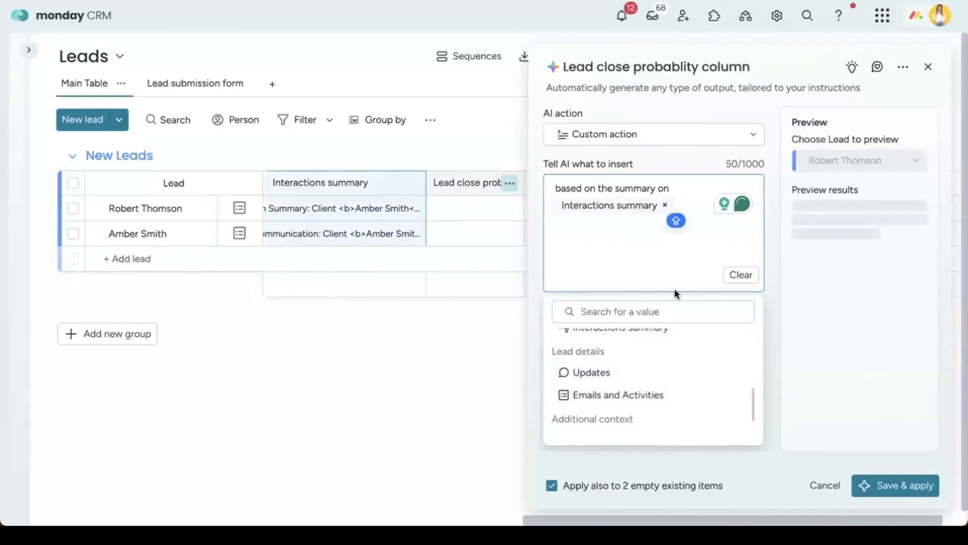
text(wh)
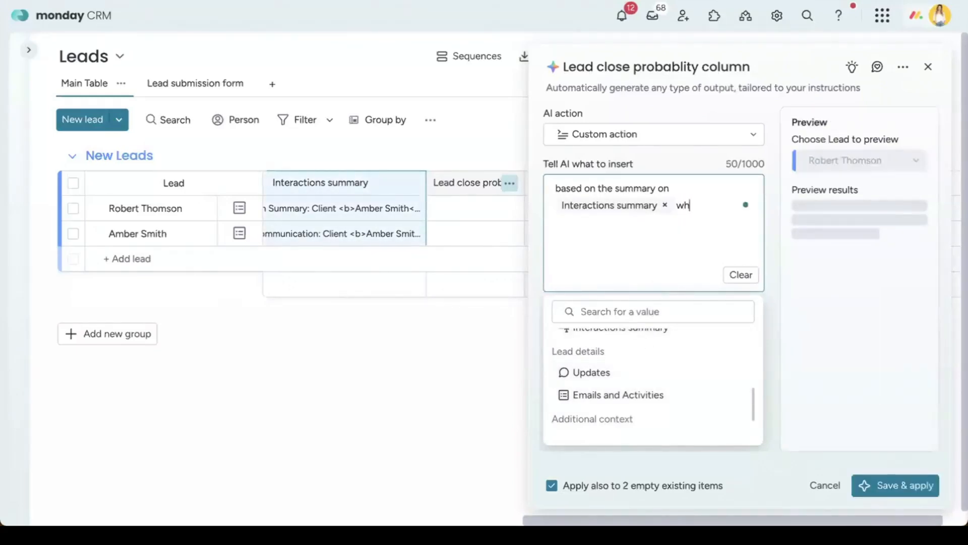
text(at do you think)
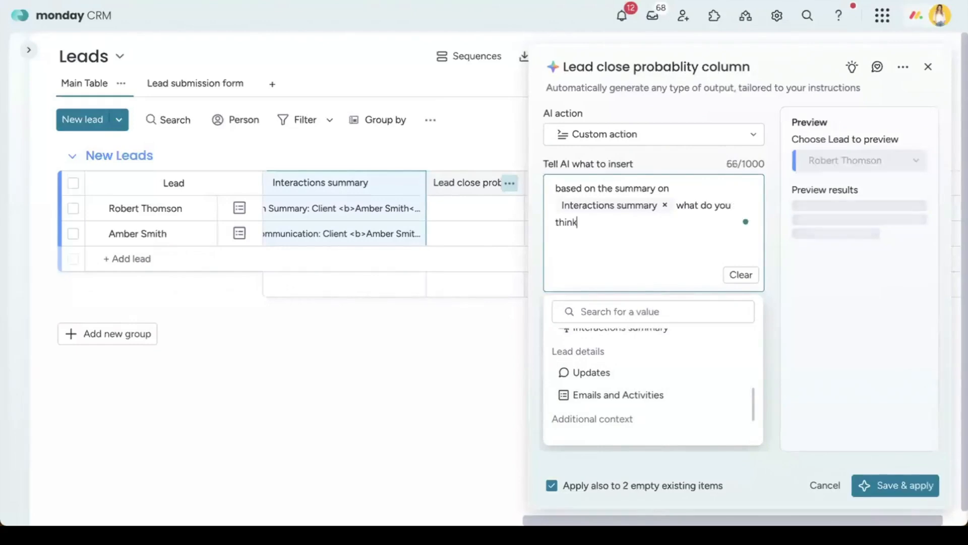
text( the probabi)
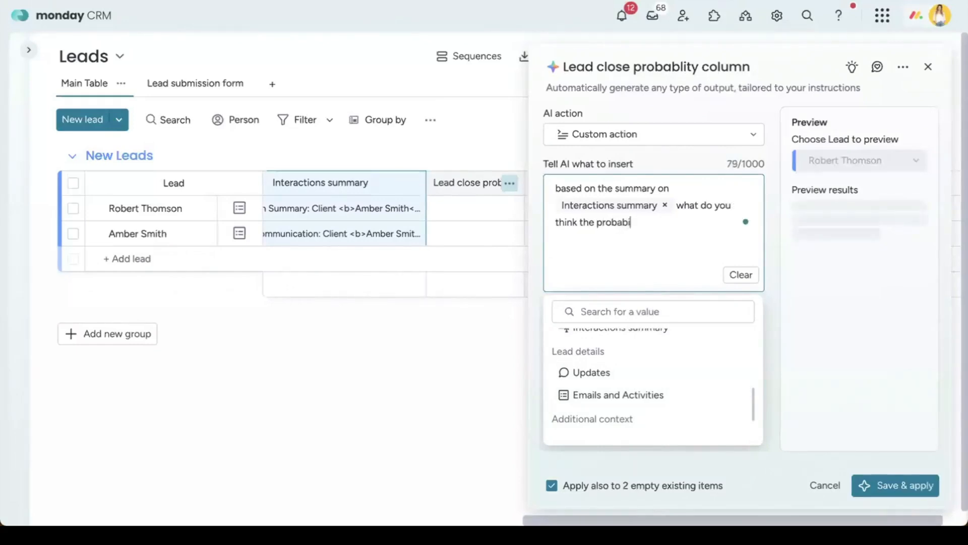
text(lity of thi)
text(s lead)
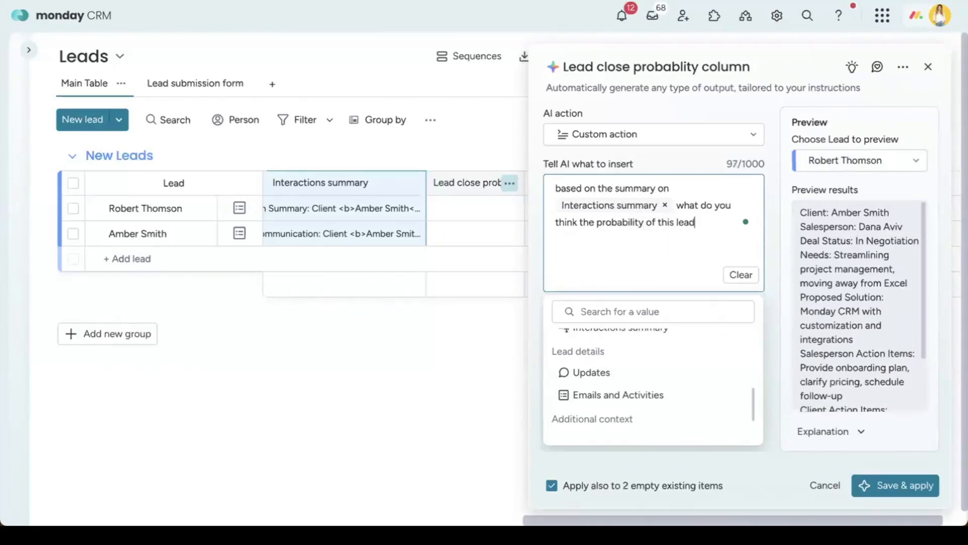
key(Caps_Lock)
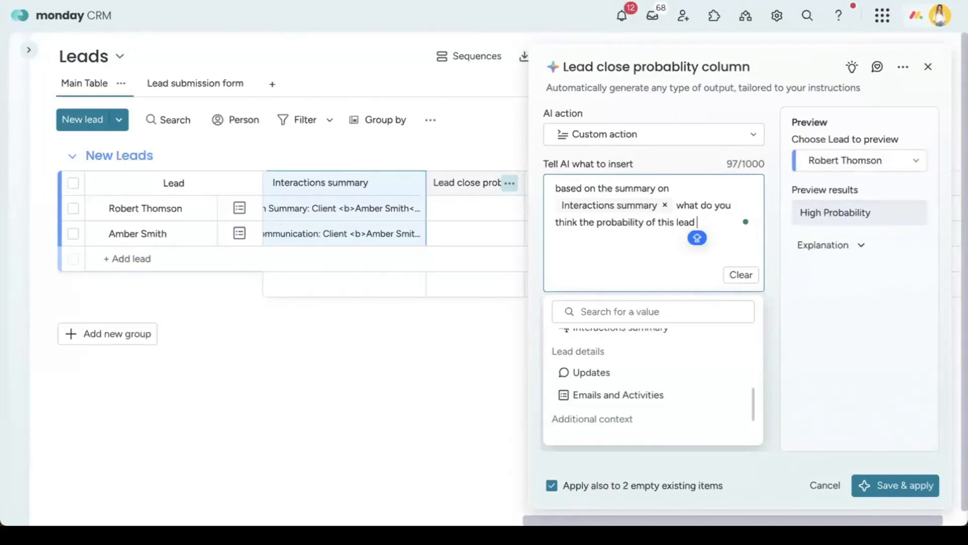
key(Caps_Lock)
key(BackSpace)
key(BackSpace)
text(to)
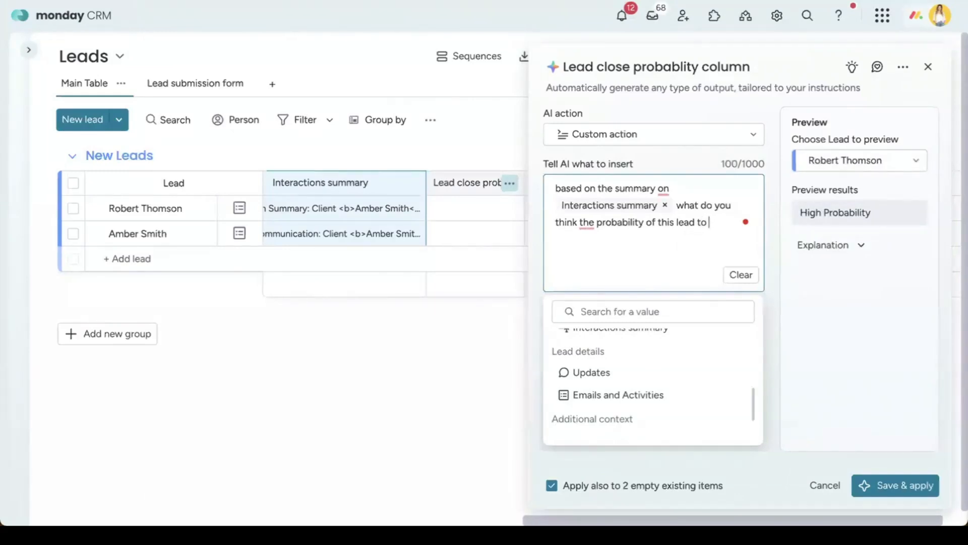
text( be closed?)
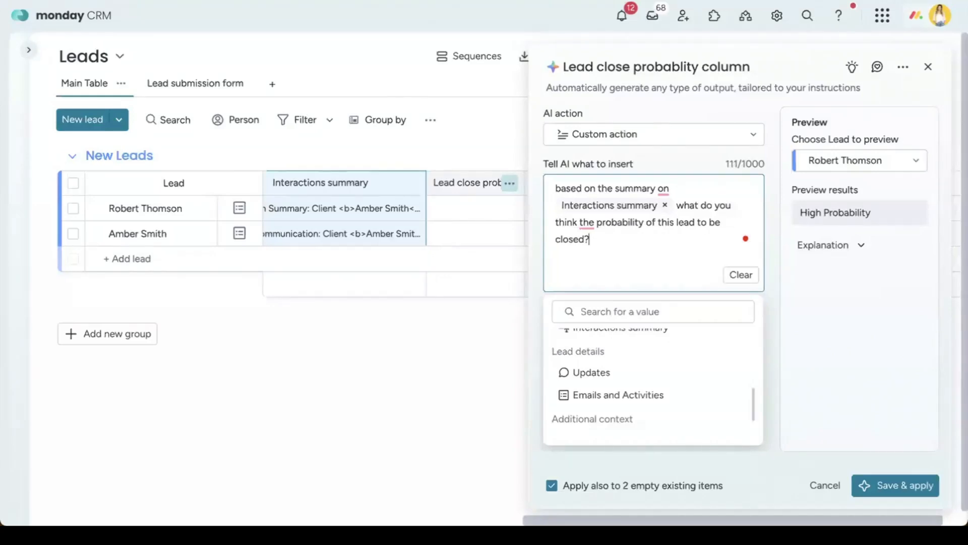
key(Caps_Lock)
click(771, 302)
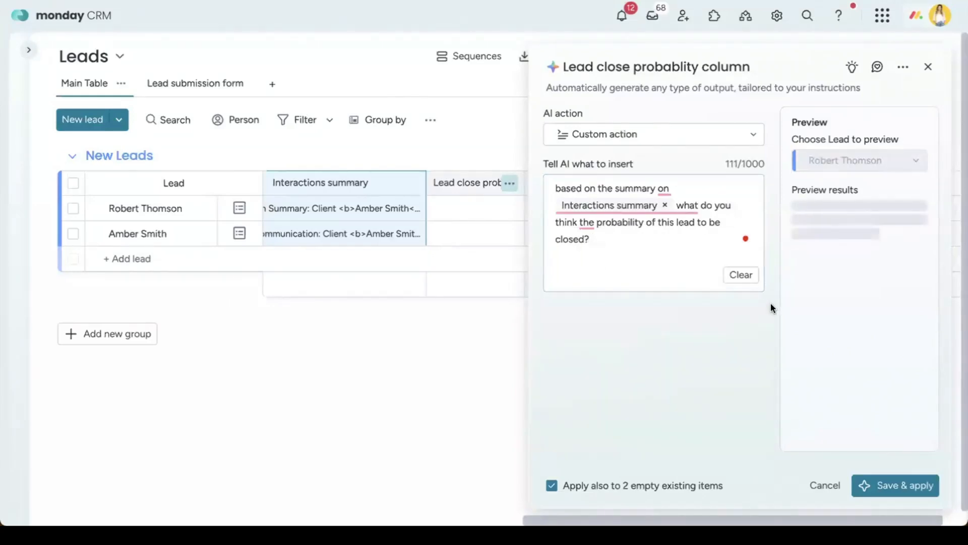
Step: Save and apply the prompt, then widen the Lead close probability column
click(889, 487)
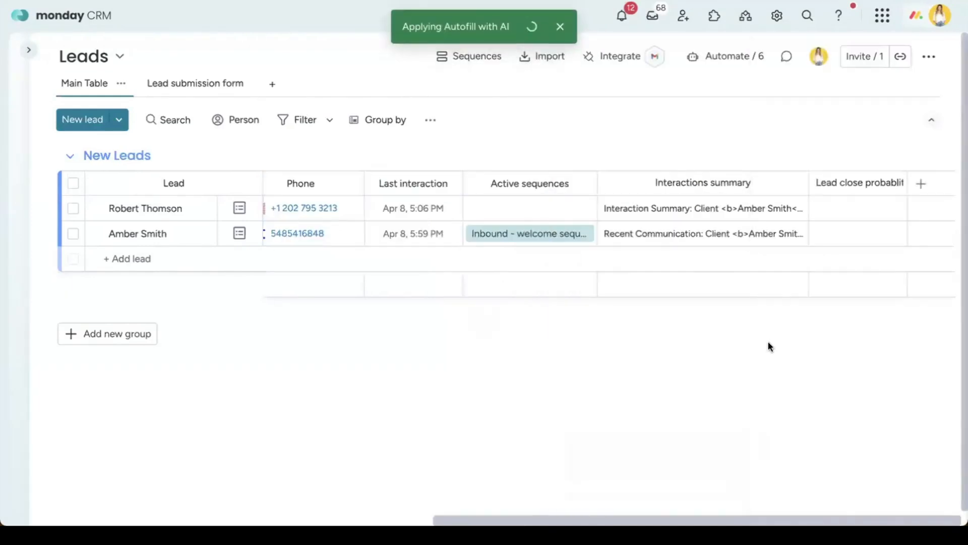
drag(903, 187, 940, 188)
scroll(920, 260, right, 1)
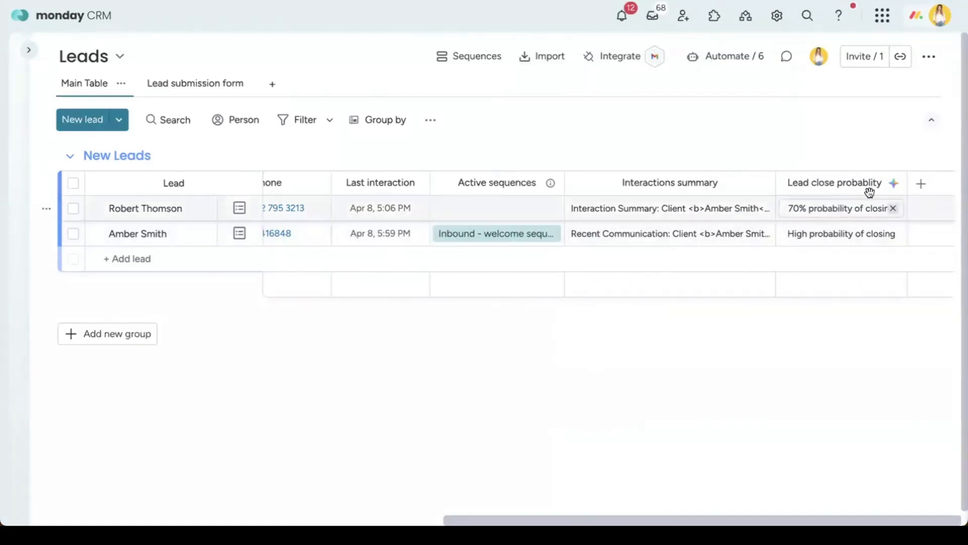
Step: Add a Status column and rename its Done label to Low and Working on it to Med
click(920, 184)
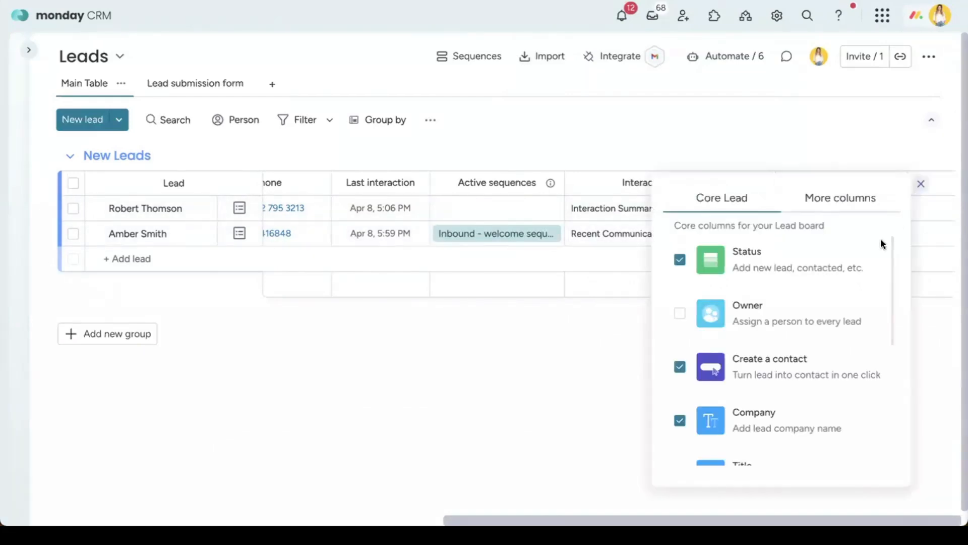
scroll(810, 311, down, 5)
click(833, 200)
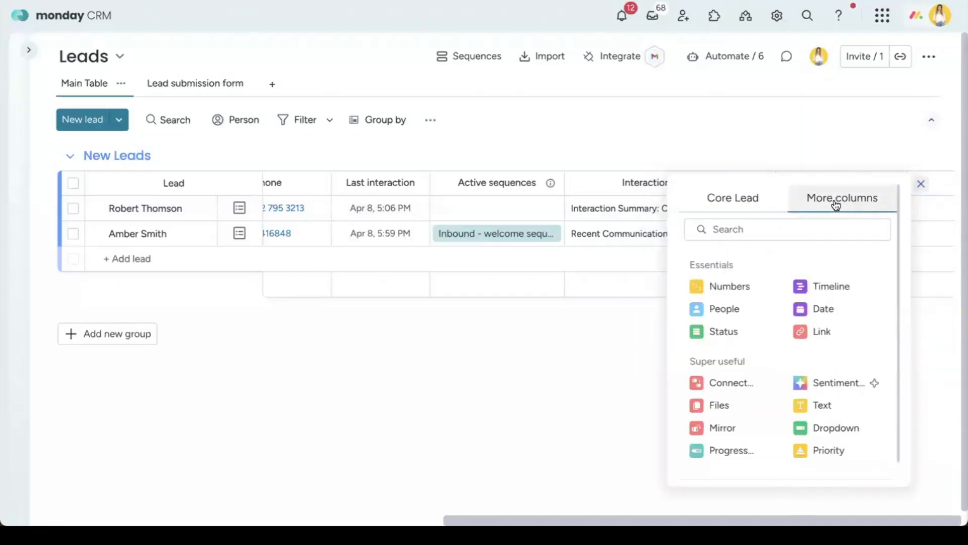
click(735, 331)
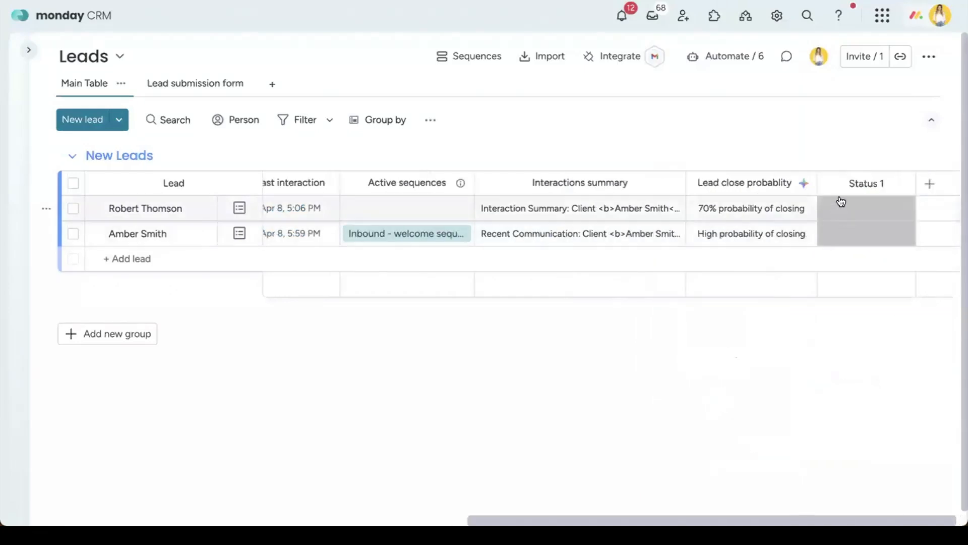
click(854, 238)
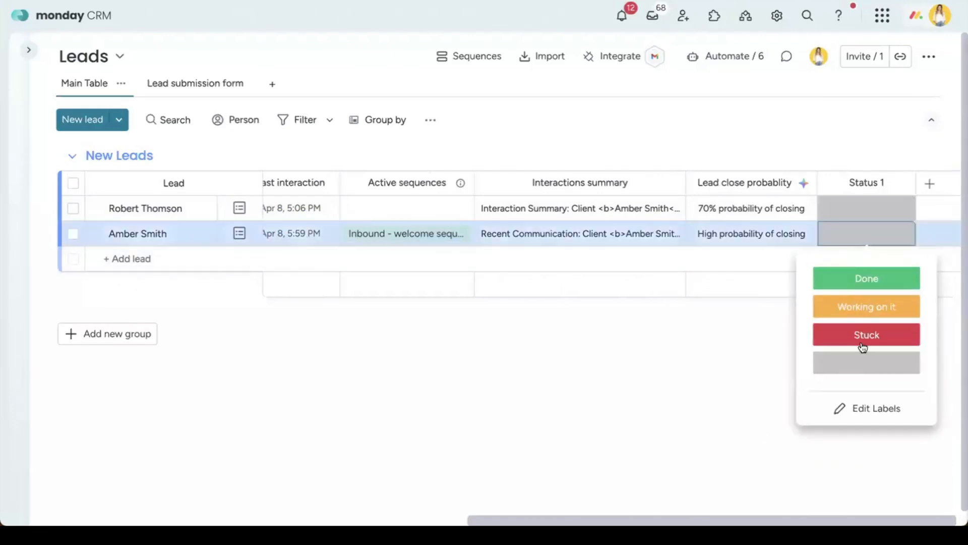
click(874, 408)
double_click(850, 274)
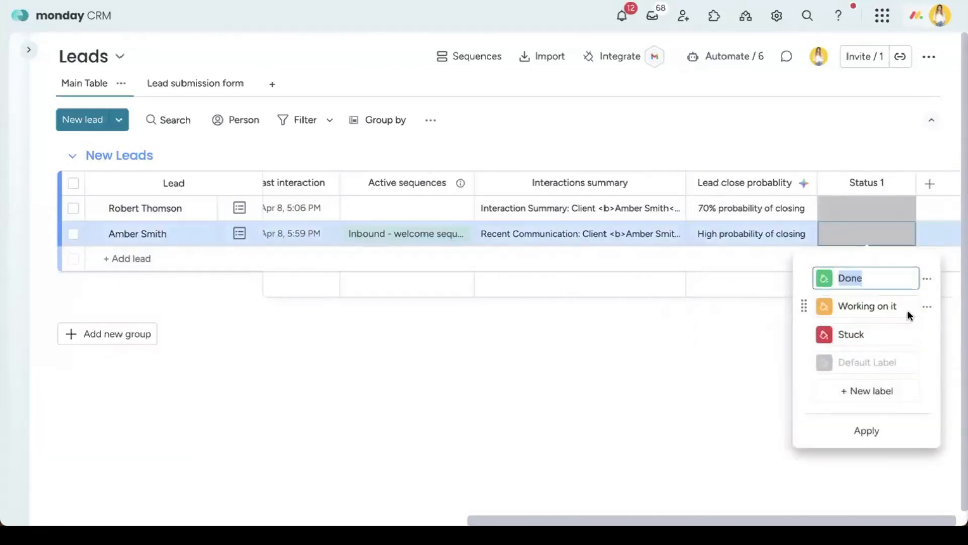
text(Low)
click(897, 313)
triple_click(897, 313)
text(Med)
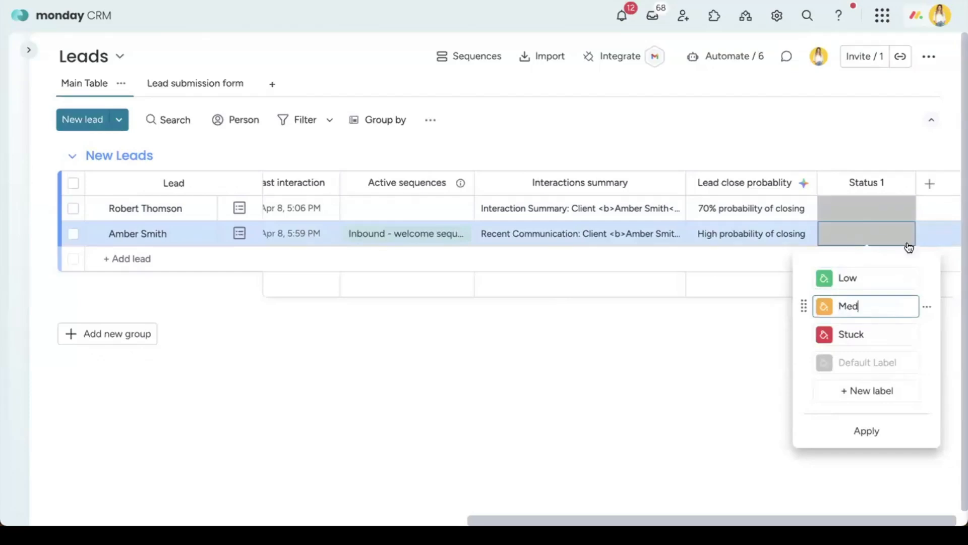
click(903, 184)
Step: Try Autofill with AI on the Status 1 column, then close its AI settings
click(902, 185)
click(901, 182)
click(756, 233)
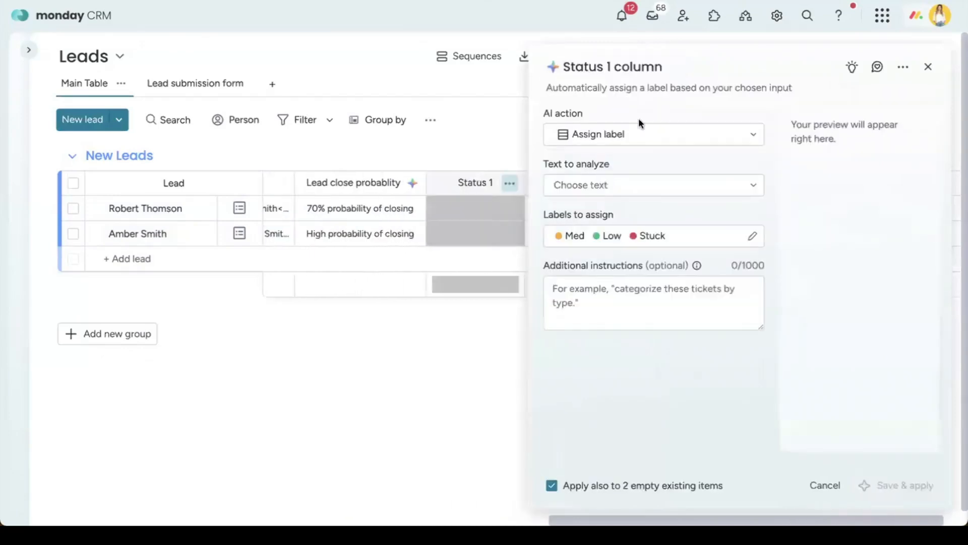
click(664, 289)
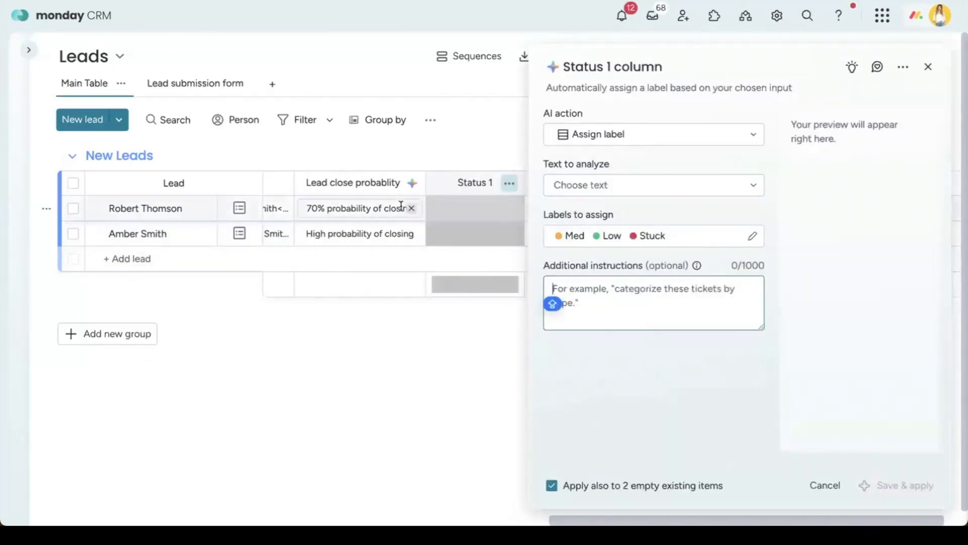
scroll(401, 205, left, 5)
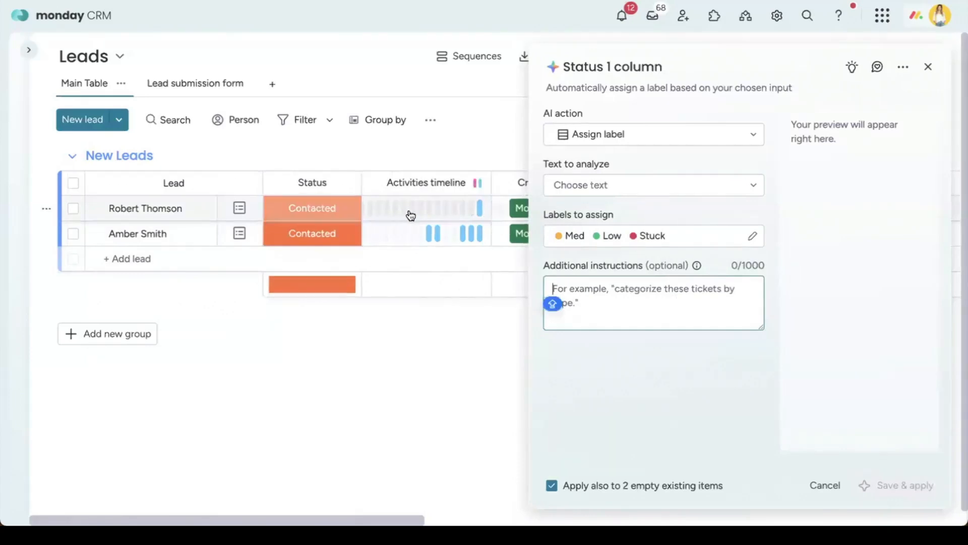
click(928, 67)
scroll(721, 247, right, 5)
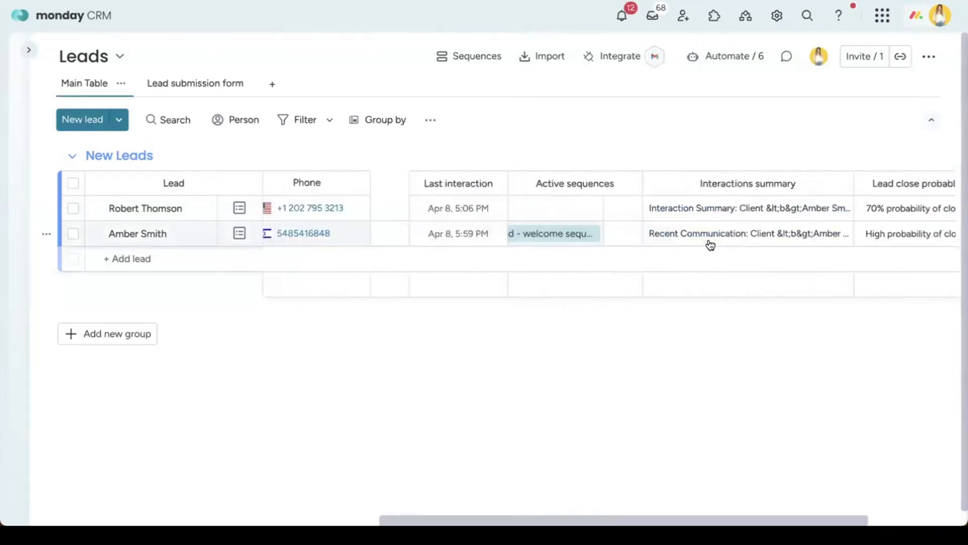
scroll(706, 246, right, 4)
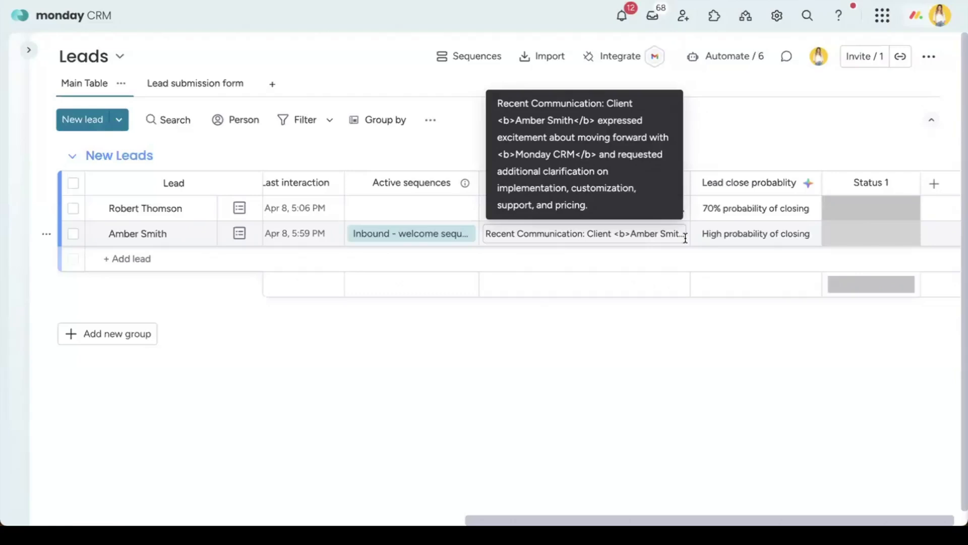
Step: Start a new board automation triggered when Status changes to Contacted
click(700, 66)
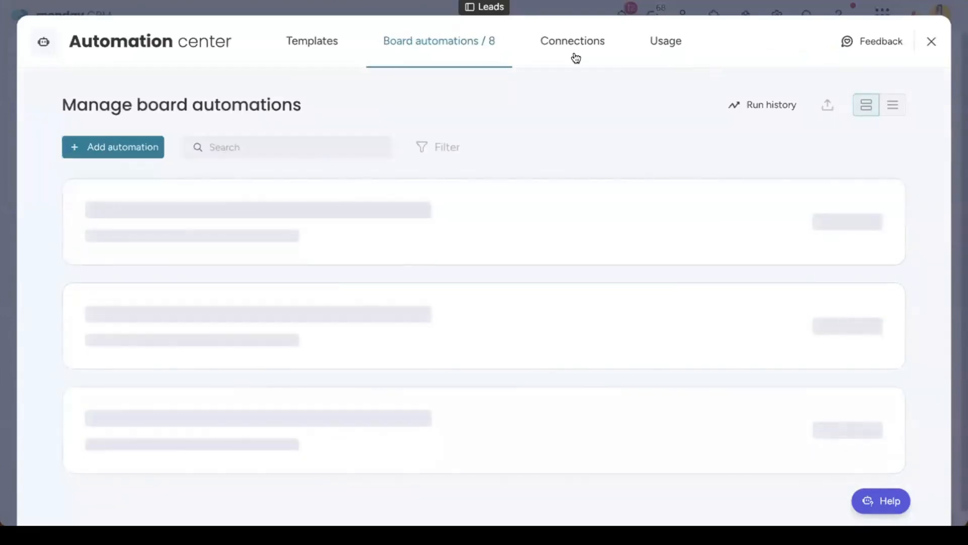
click(140, 148)
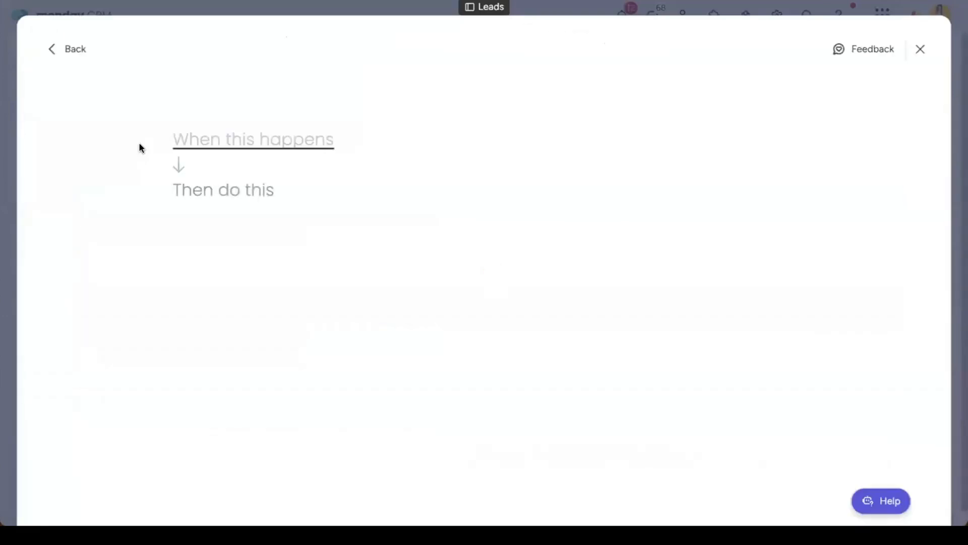
click(219, 147)
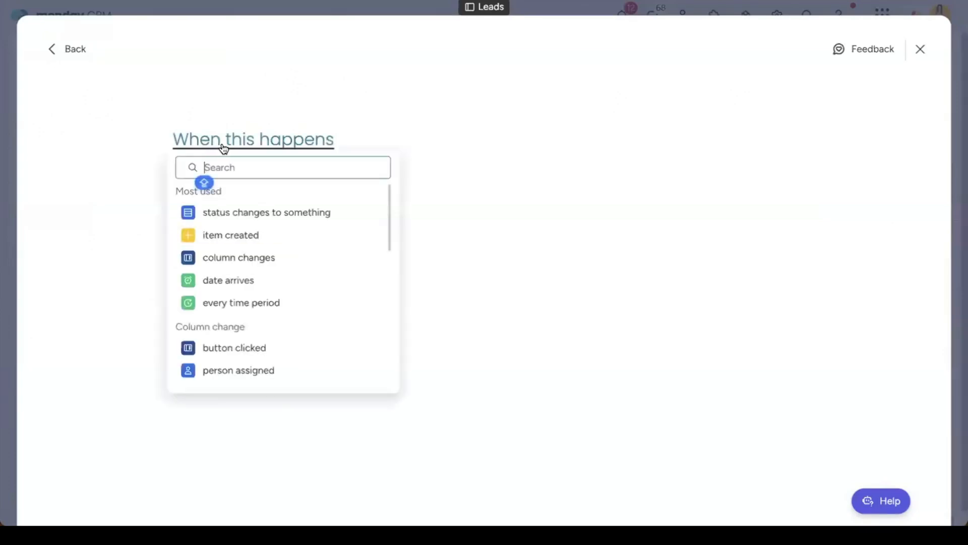
click(251, 212)
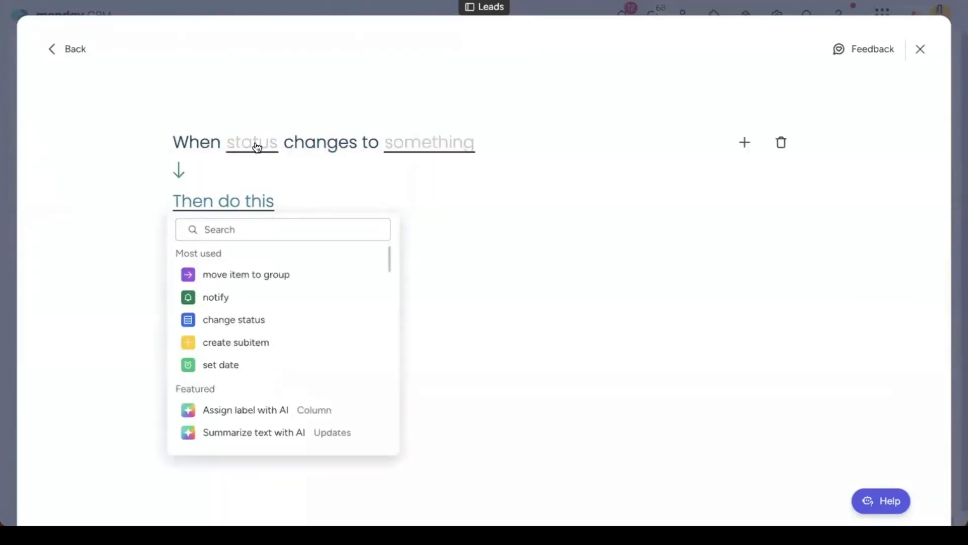
click(257, 147)
click(263, 185)
click(442, 153)
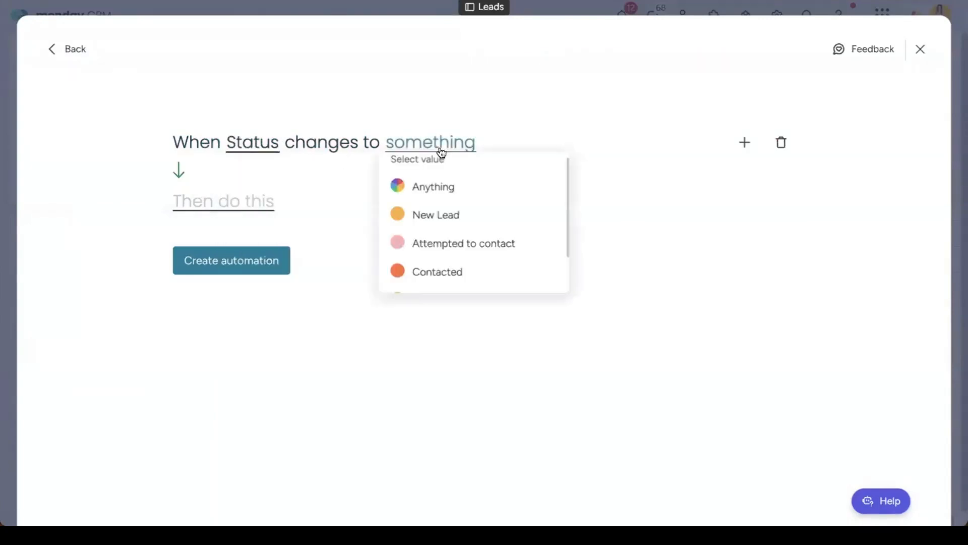
click(451, 268)
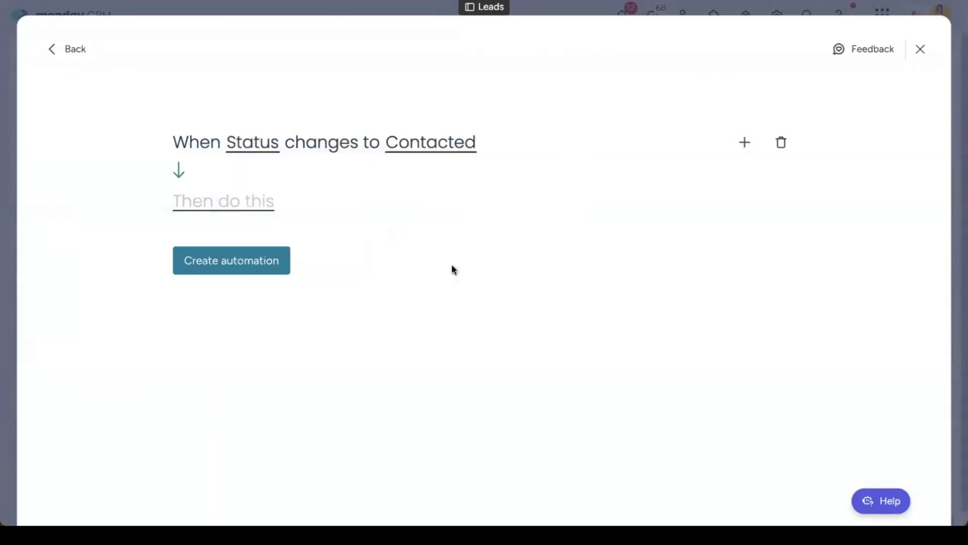
Step: Add the Summarize text with AI action, then delete it again
click(244, 200)
text(ai)
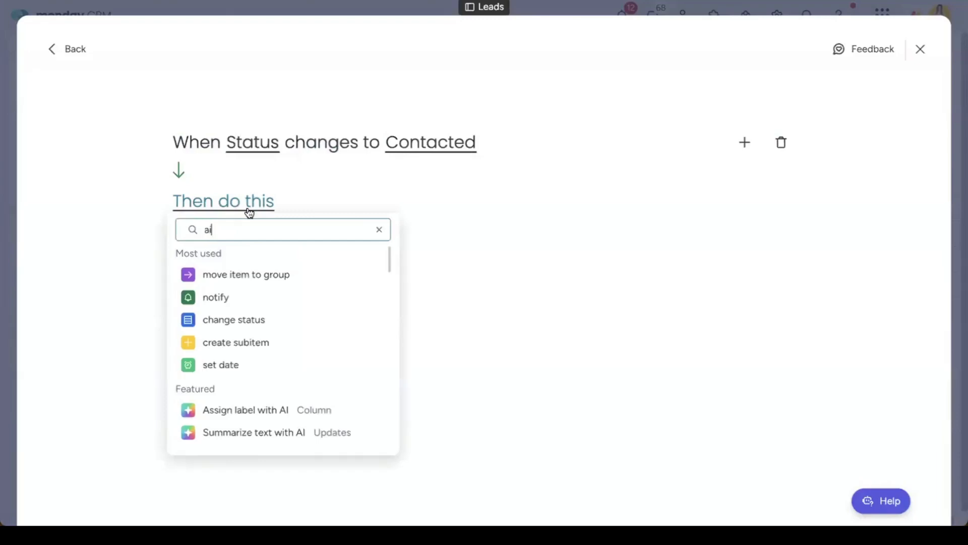
click(262, 343)
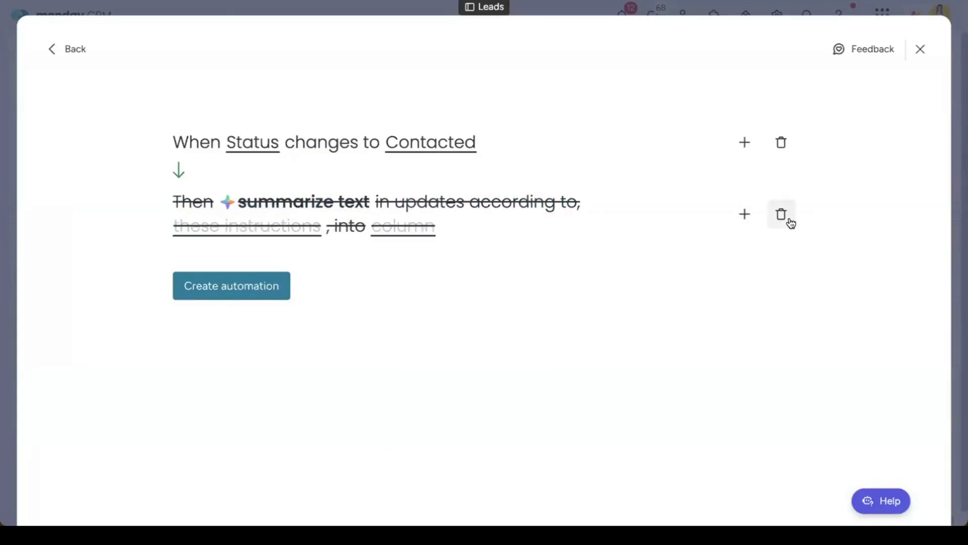
click(790, 220)
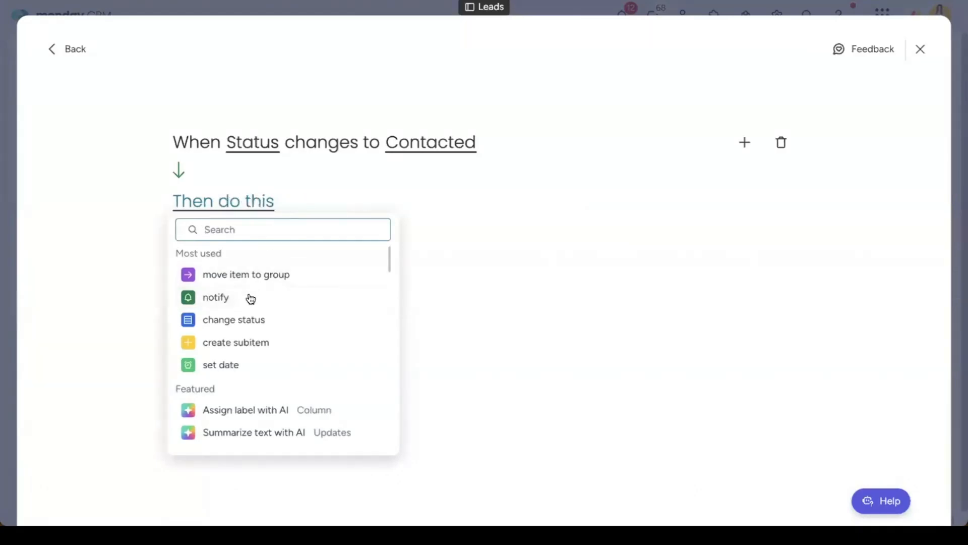
Step: Make the first action notify someone and the second assign a person
scroll(243, 304, down, 1)
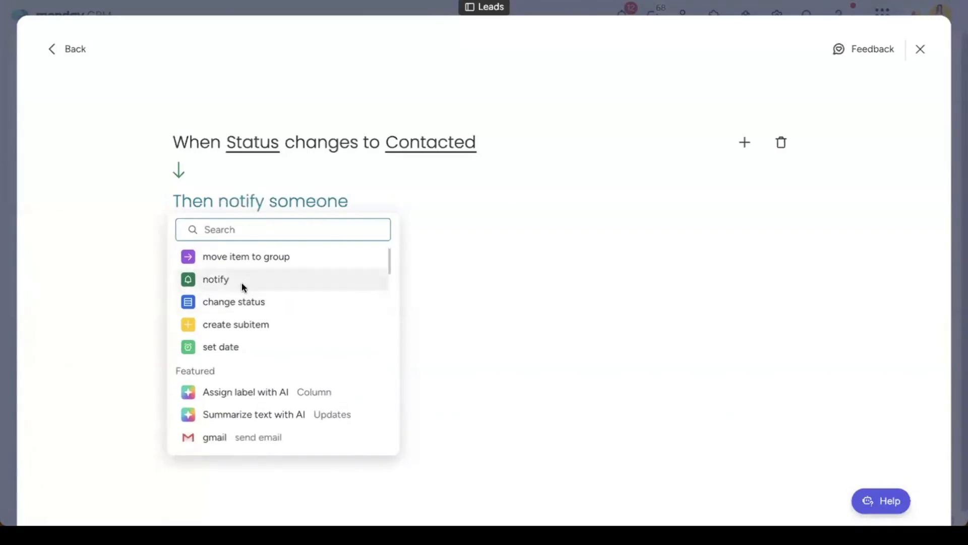
click(243, 282)
click(744, 204)
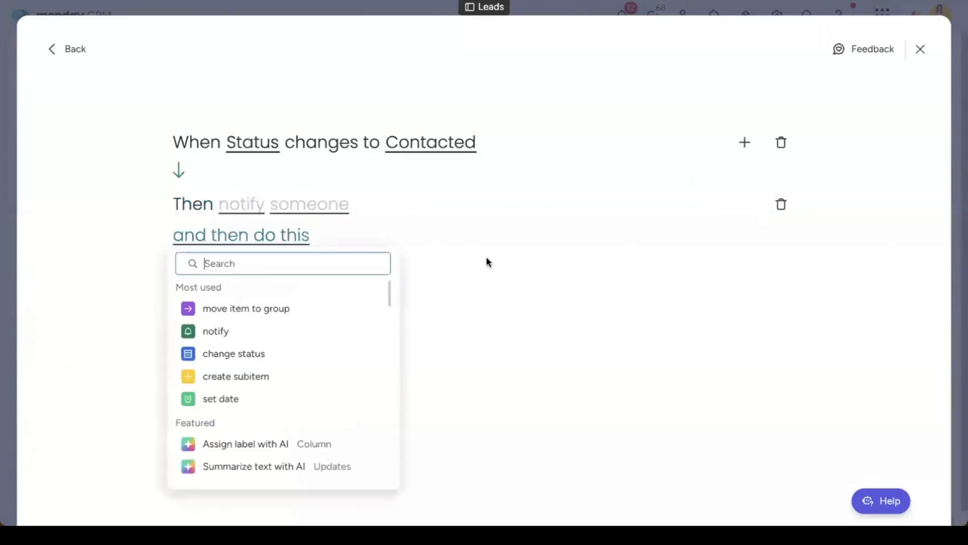
scroll(290, 316, down, 3)
scroll(289, 317, down, 5)
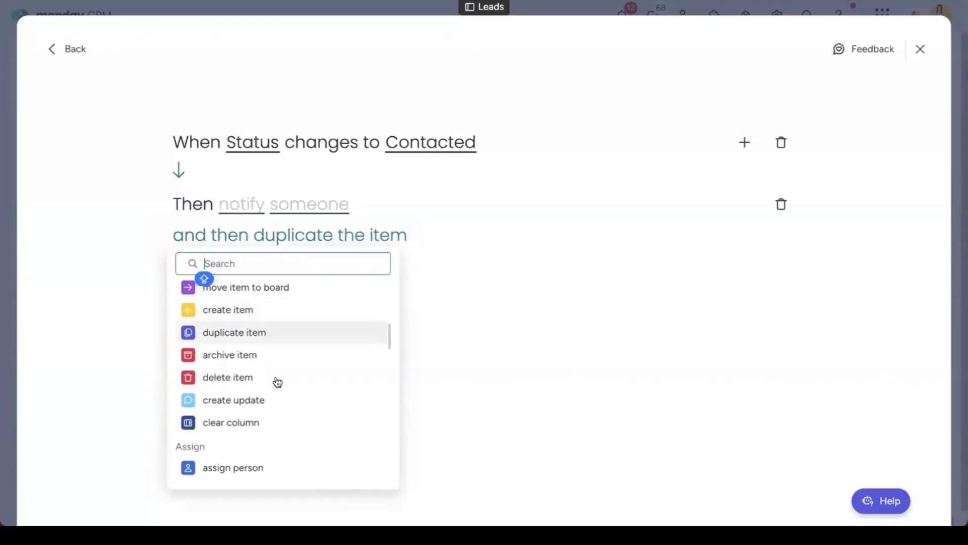
scroll(277, 386, down, 3)
scroll(277, 388, down, 2)
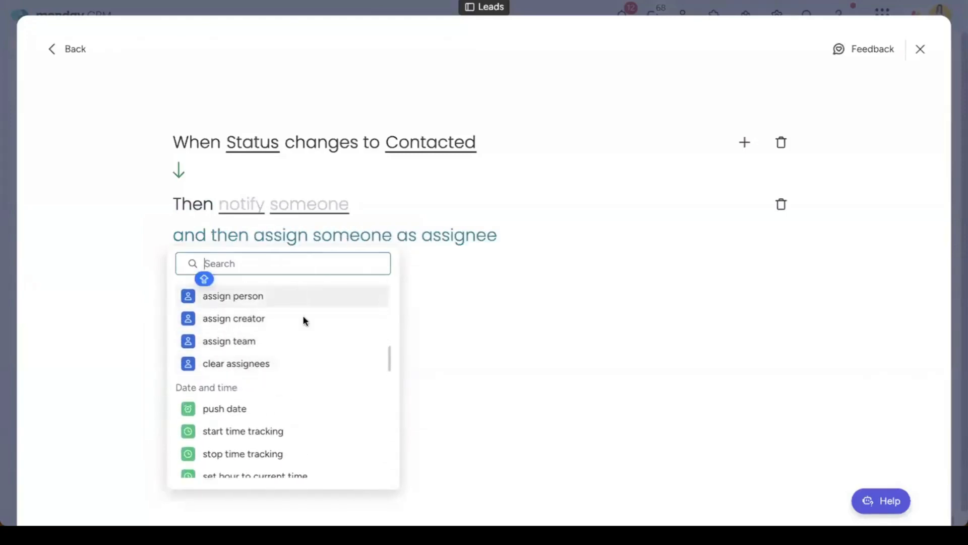
click(303, 296)
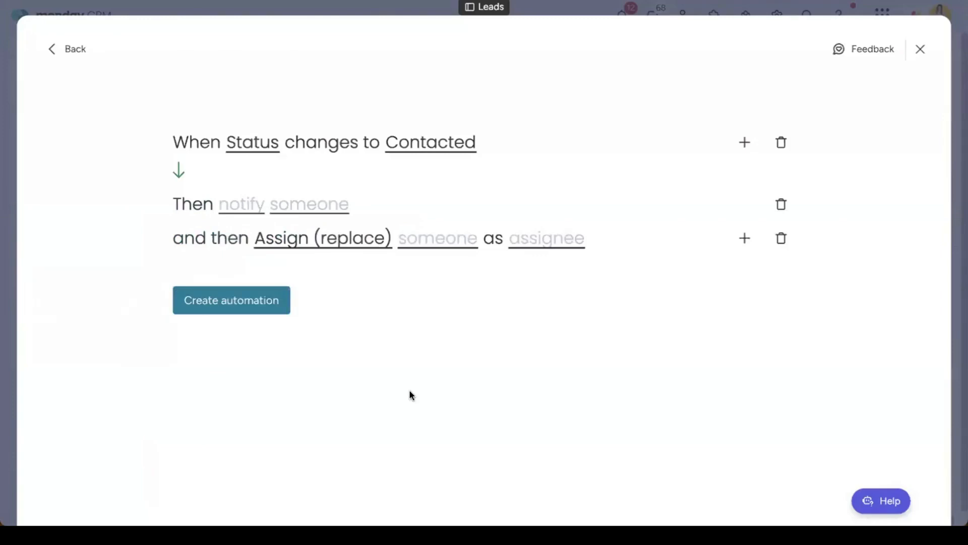
Step: Add a third action slot, then dismiss it while still empty
click(744, 240)
scroll(331, 401, down, 5)
scroll(333, 410, down, 10)
scroll(331, 410, up, 15)
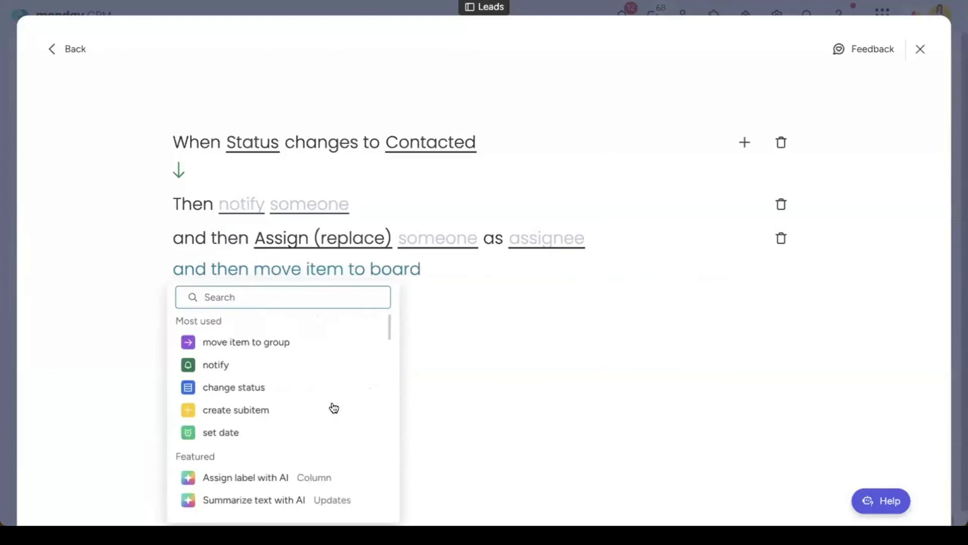
key(Caps_Lock)
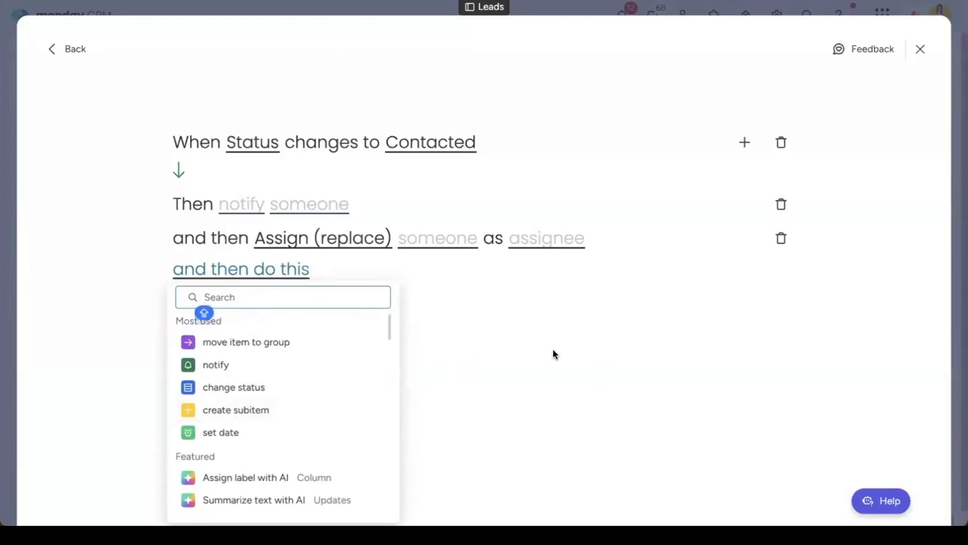
click(553, 349)
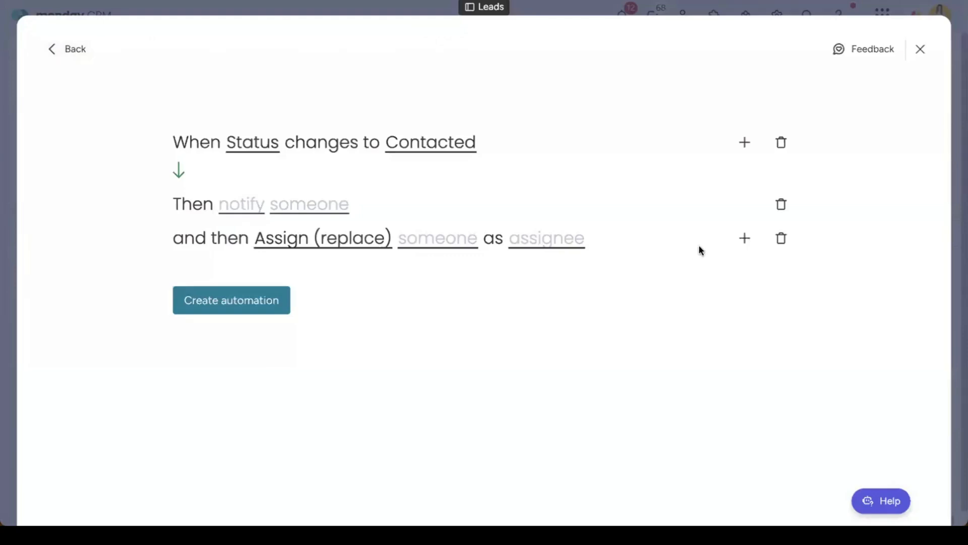
Step: Change the trigger value to Qualified and discard an unfinished email action
click(745, 239)
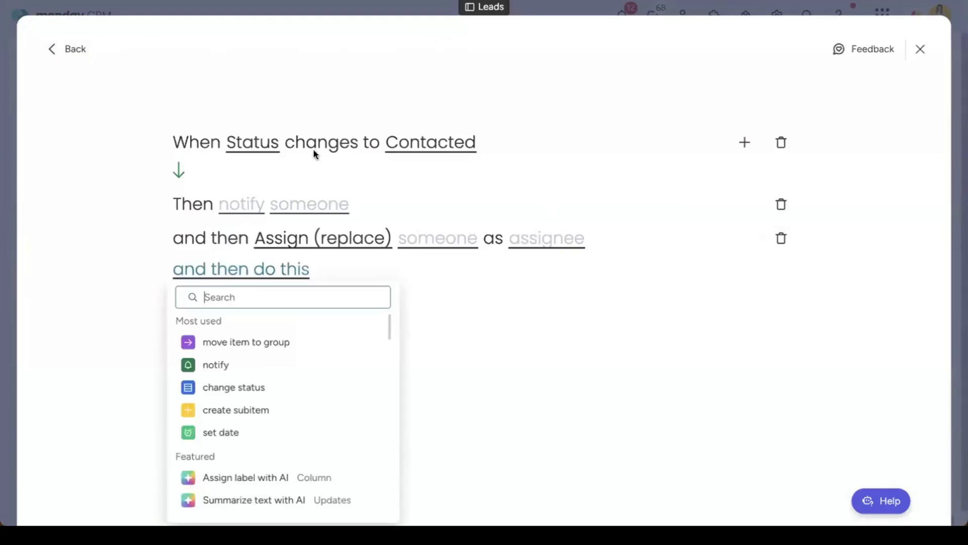
click(405, 150)
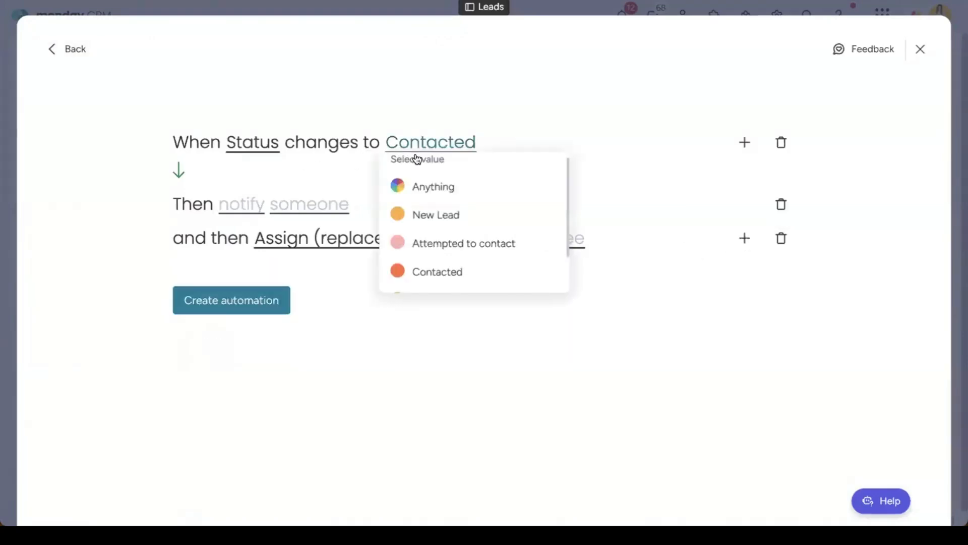
scroll(498, 257, down, 1)
click(499, 250)
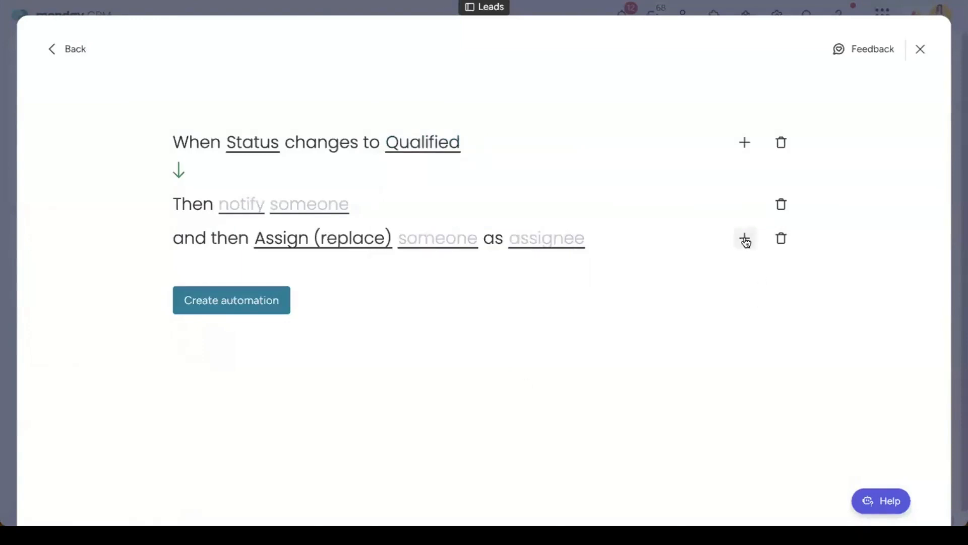
click(744, 238)
text(email)
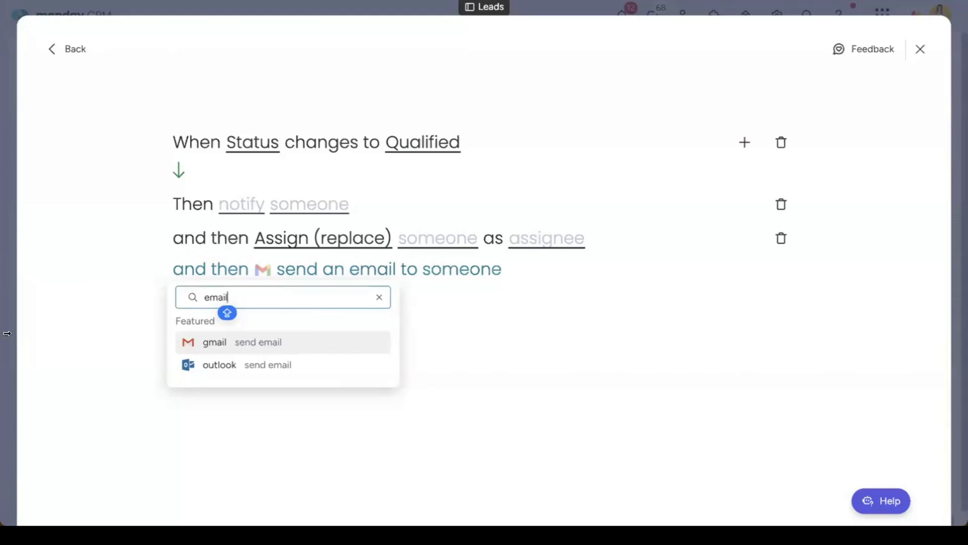
click(824, 76)
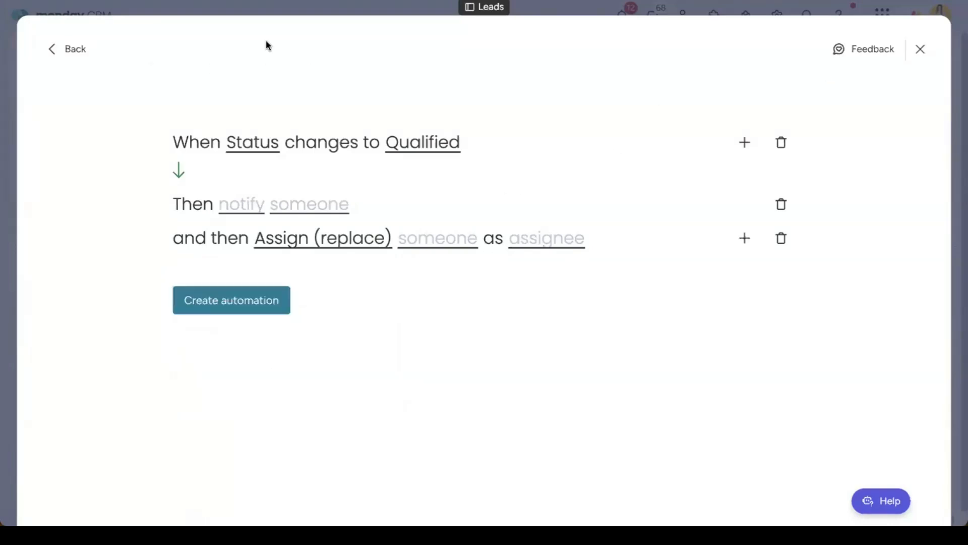
Step: Leave the editor, browse the Templates tab's categories, then close the Automation center
click(55, 48)
click(335, 47)
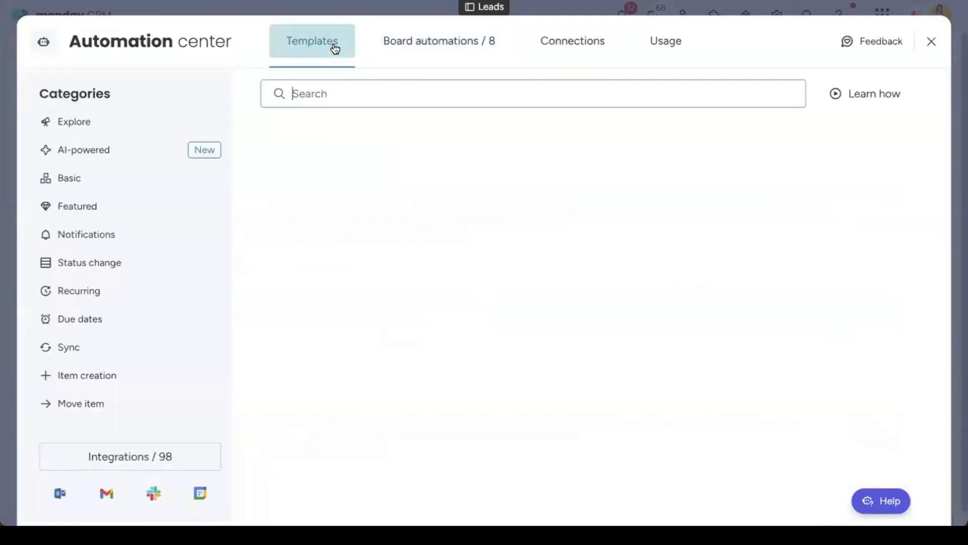
scroll(746, 295, down, 6)
scroll(746, 295, down, 20)
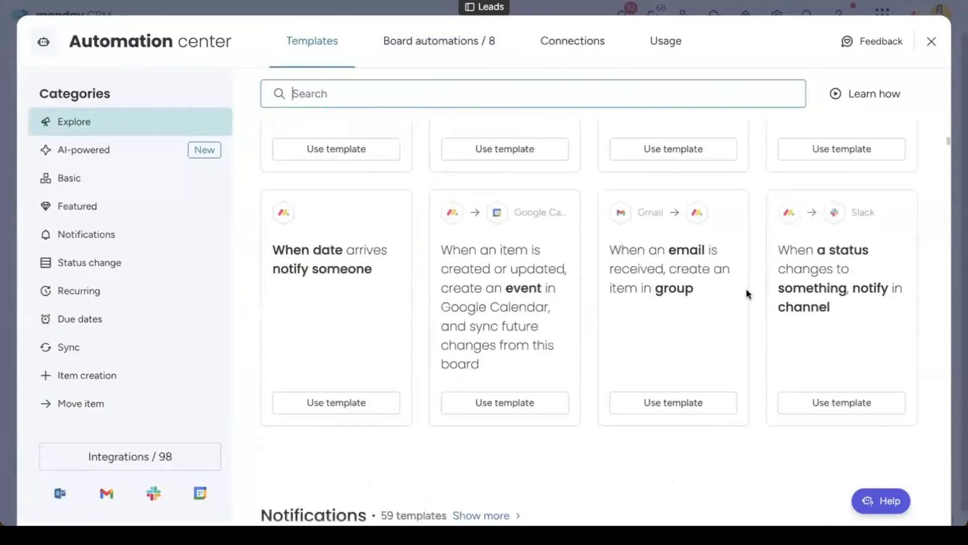
scroll(745, 294, down, 9)
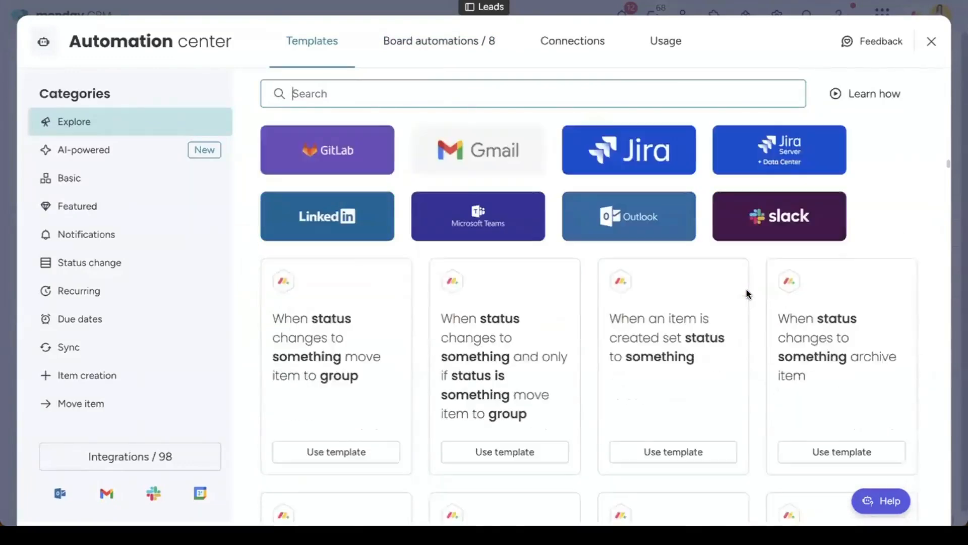
scroll(745, 294, up, 2)
click(288, 95)
scroll(647, 255, down, 5)
scroll(647, 254, down, 20)
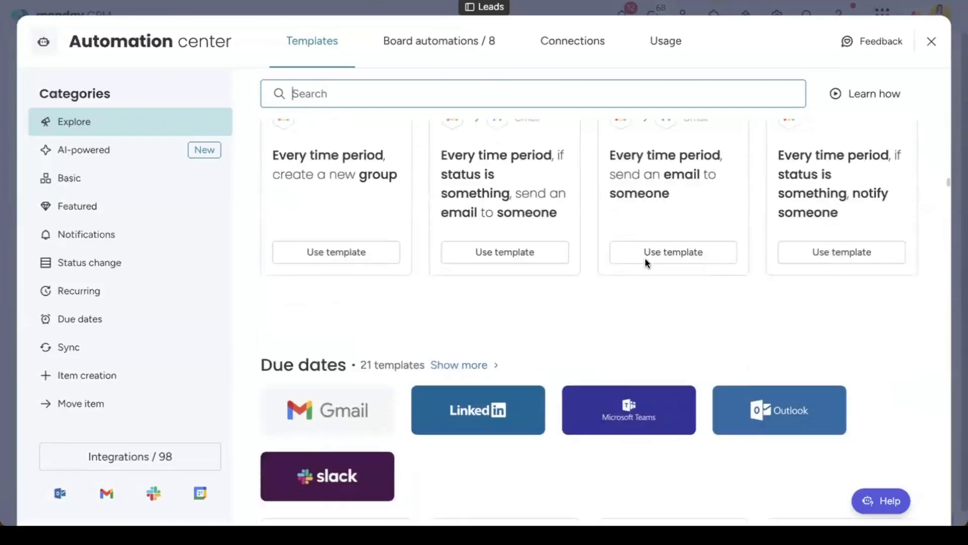
scroll(655, 273, down, 15)
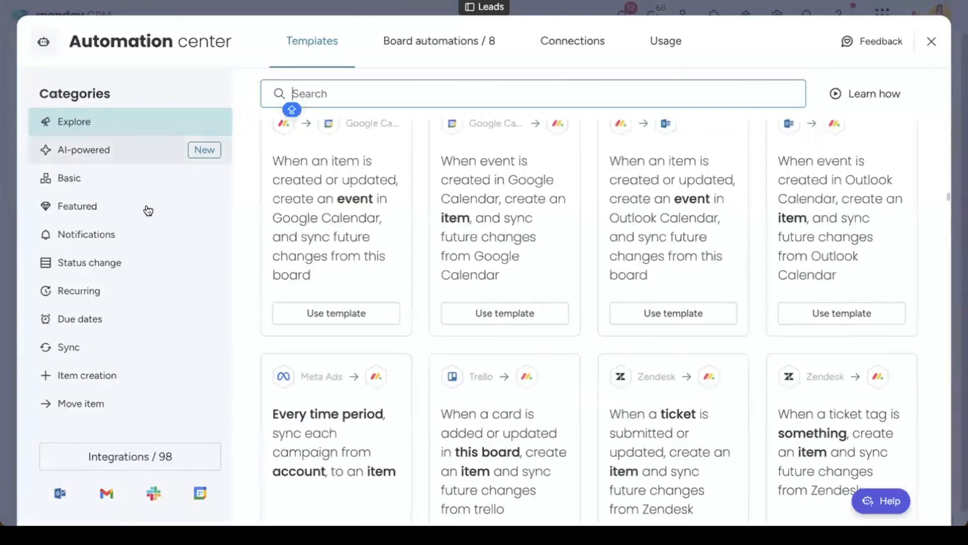
scroll(133, 351, down, 1)
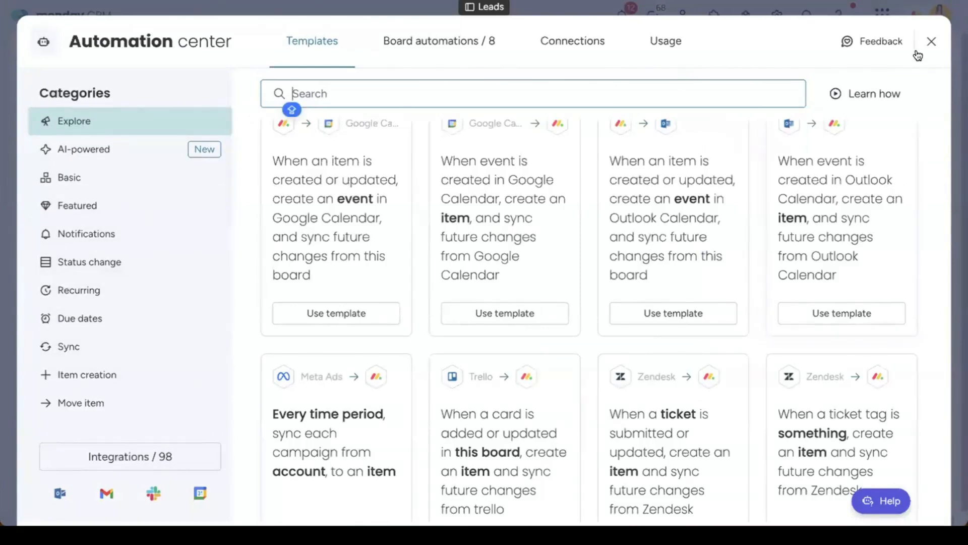
click(931, 41)
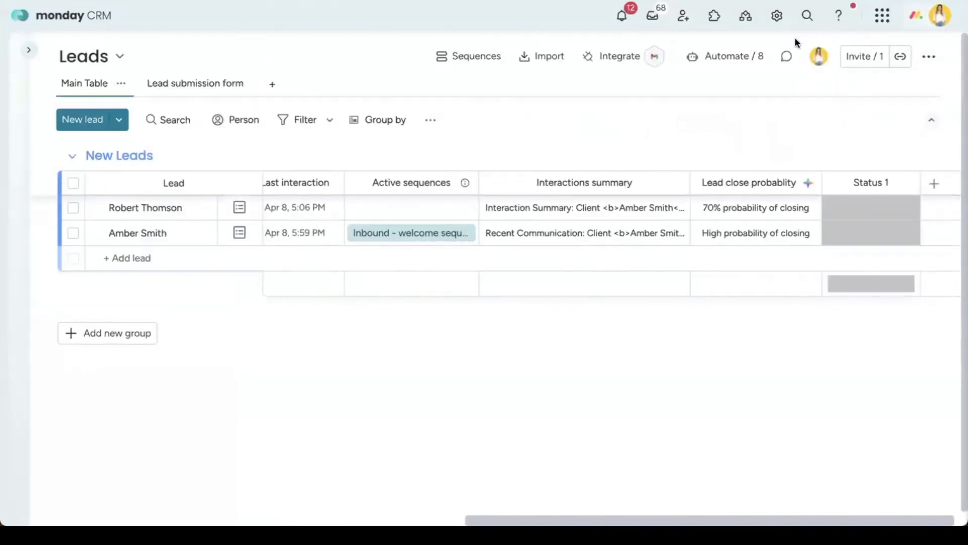
click(836, 20)
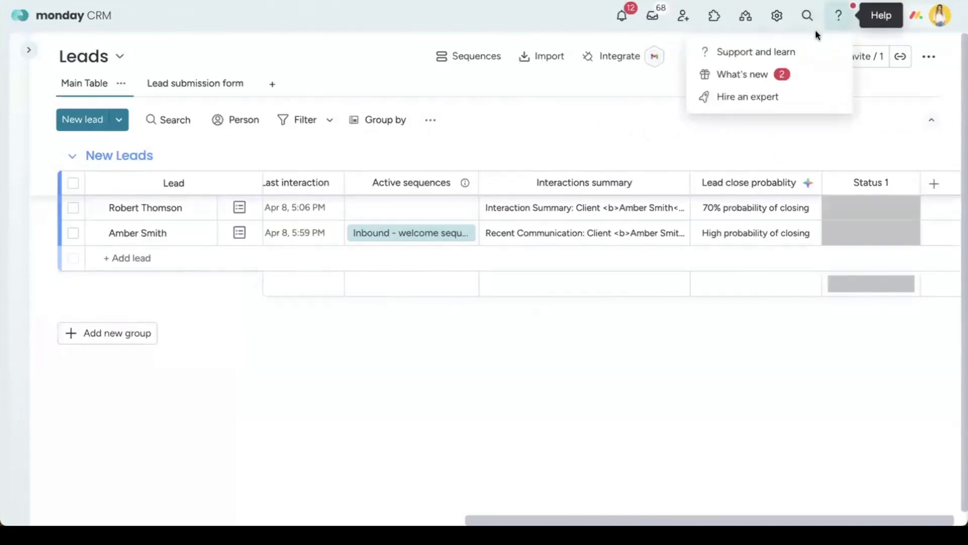
click(797, 53)
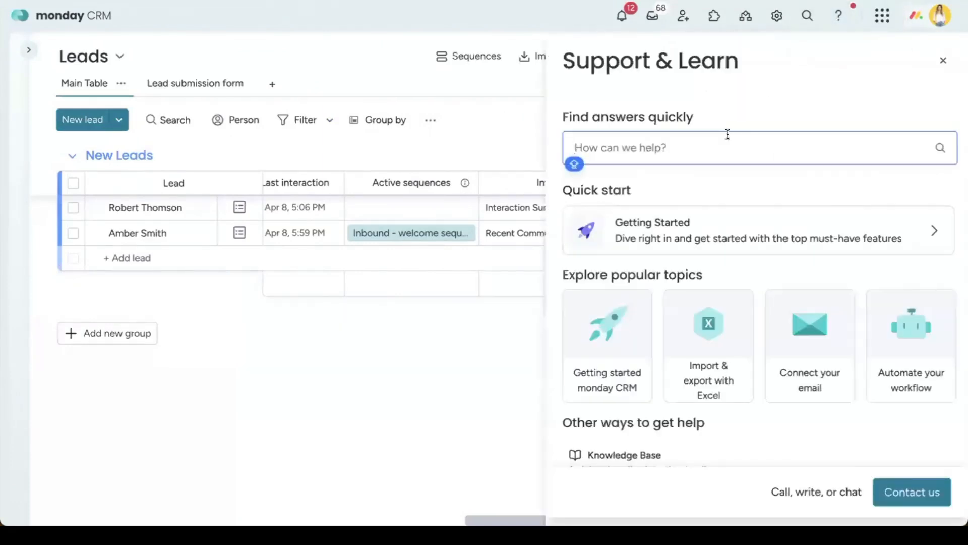
text(a)
key(BackSpace)
text(automations)
key(Return)
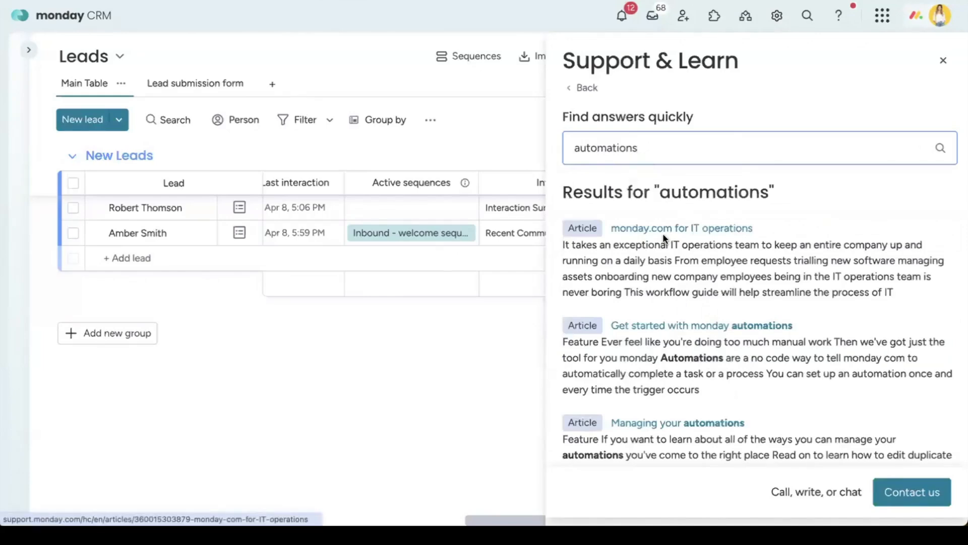
scroll(663, 235, down, 5)
scroll(663, 235, down, 5)
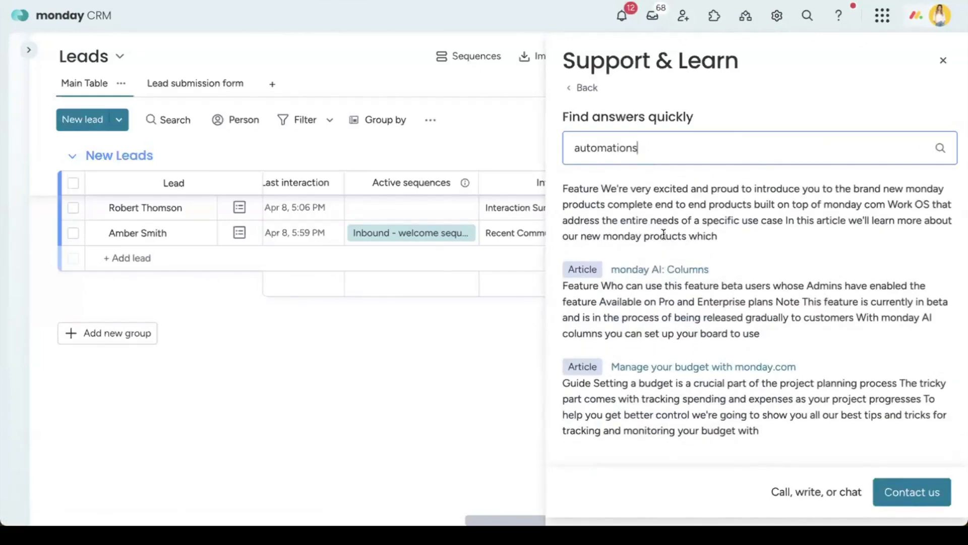
scroll(664, 232, up, 10)
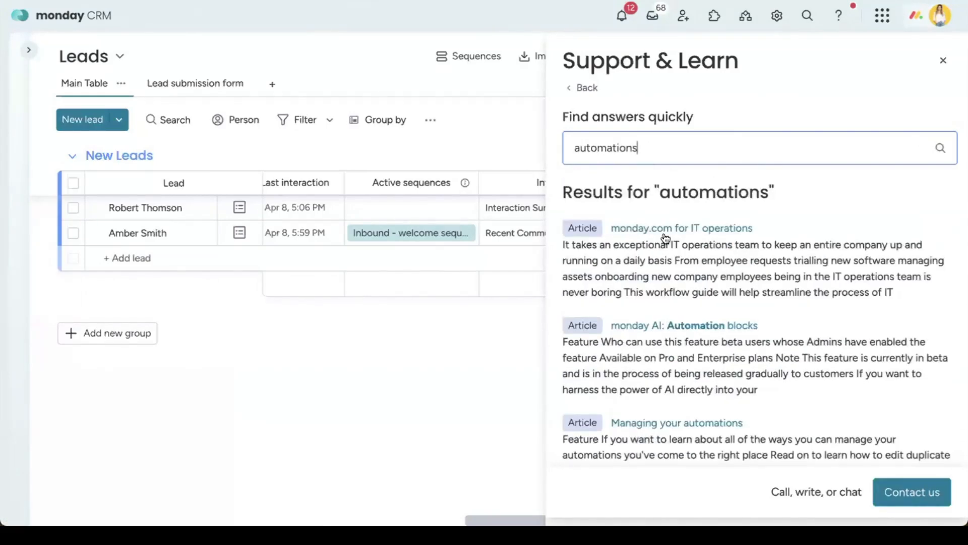
click(943, 61)
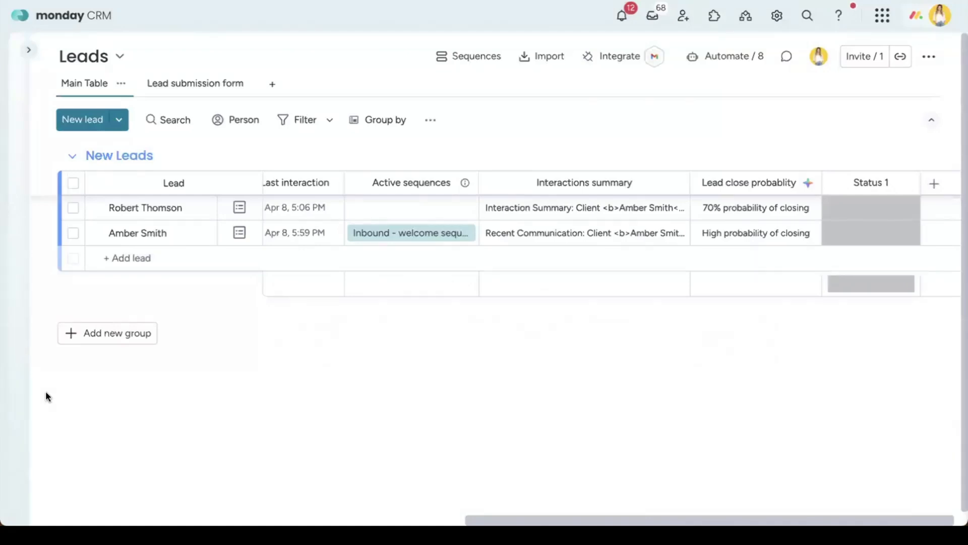
Step: Open Sequences from the workspace sidebar, then collapse the navigation panel to widen the list
click(30, 50)
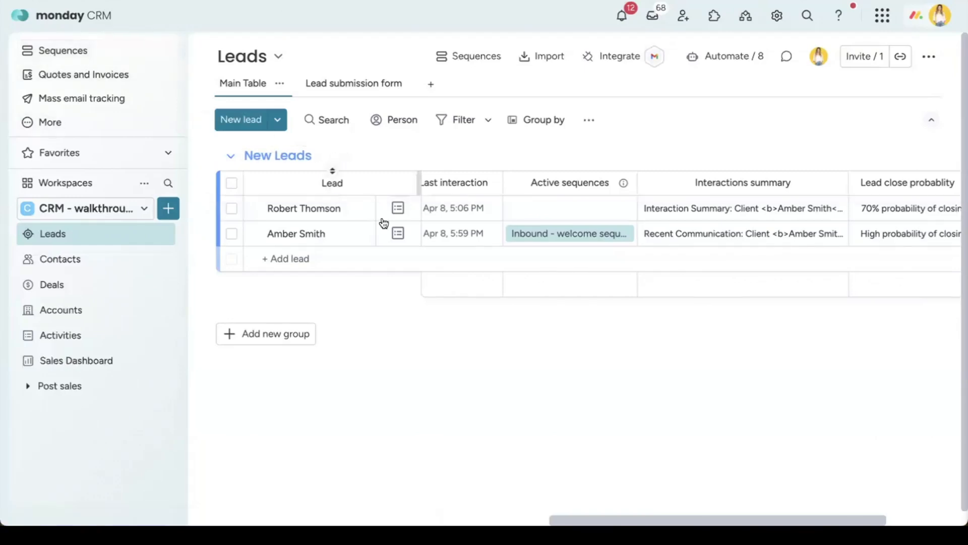
scroll(439, 235, right, 3)
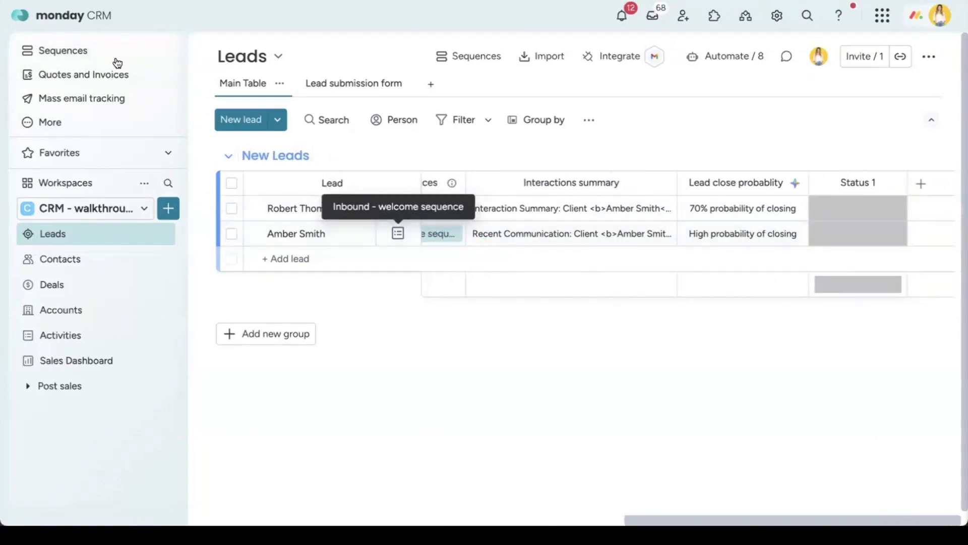
click(97, 60)
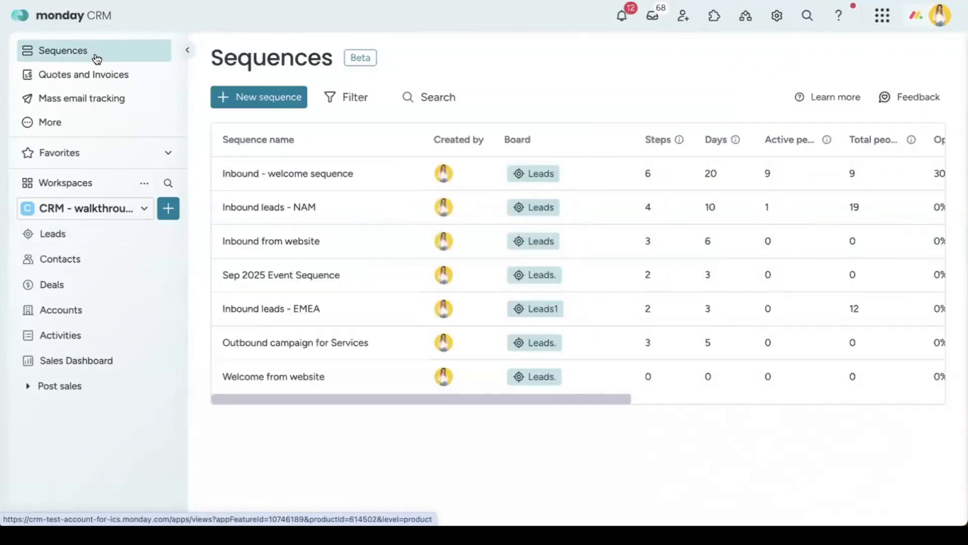
click(184, 50)
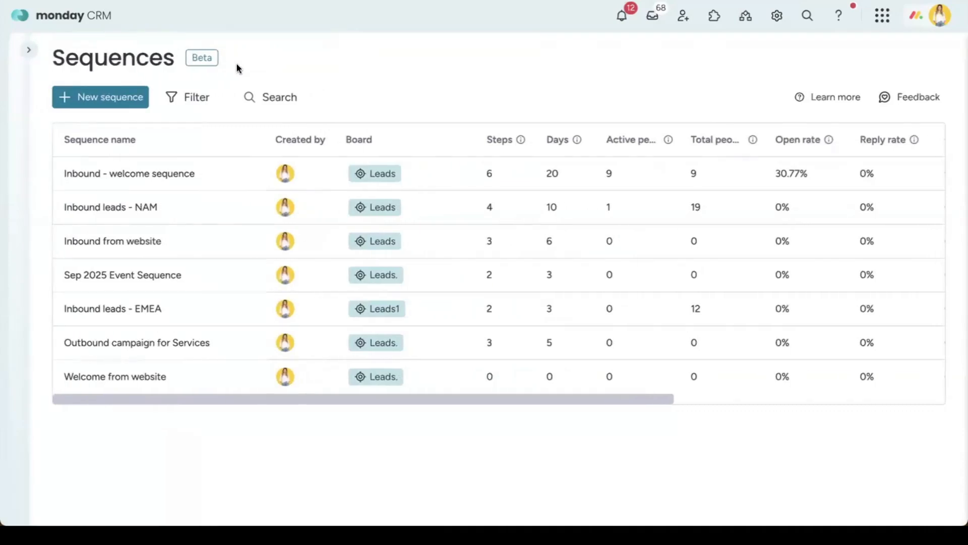
click(28, 50)
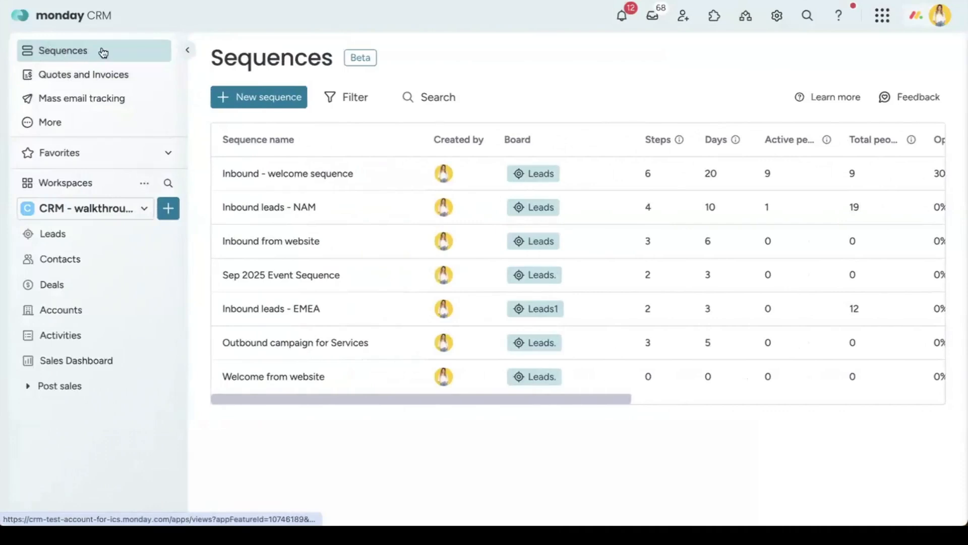
click(185, 52)
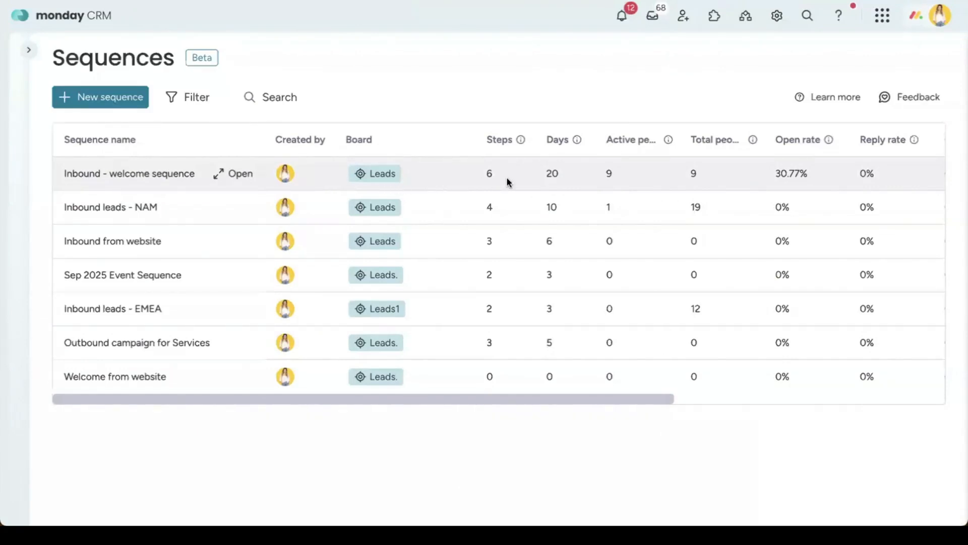
double_click(489, 173)
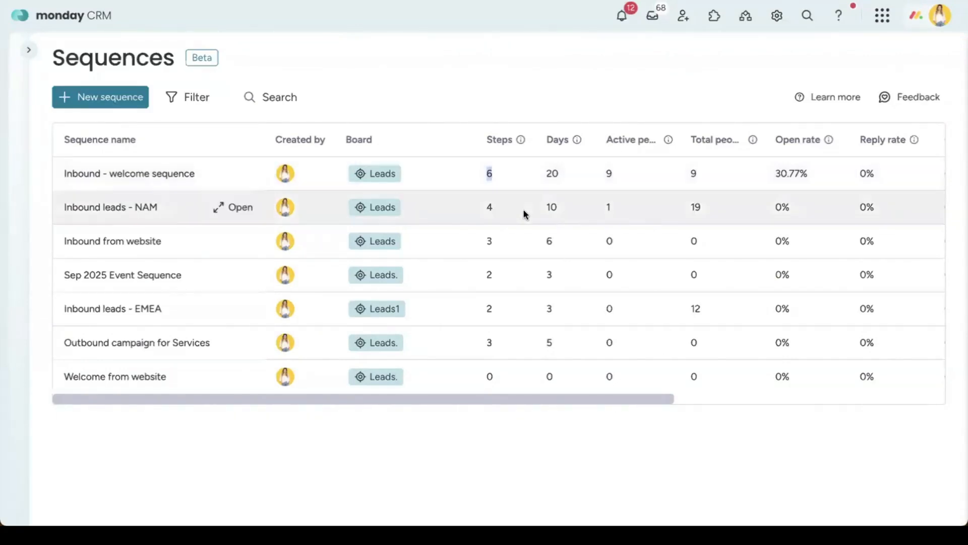
drag(546, 172, 560, 174)
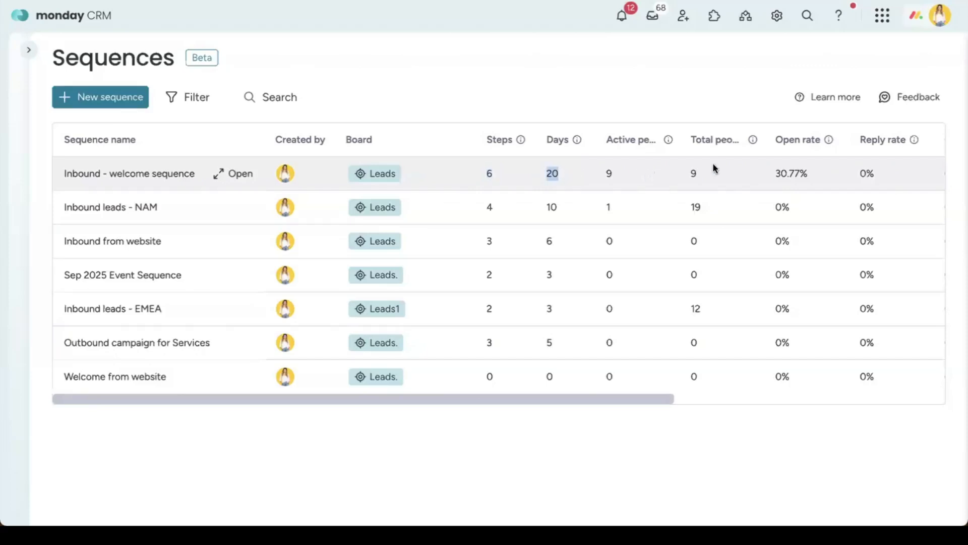
drag(774, 172, 813, 174)
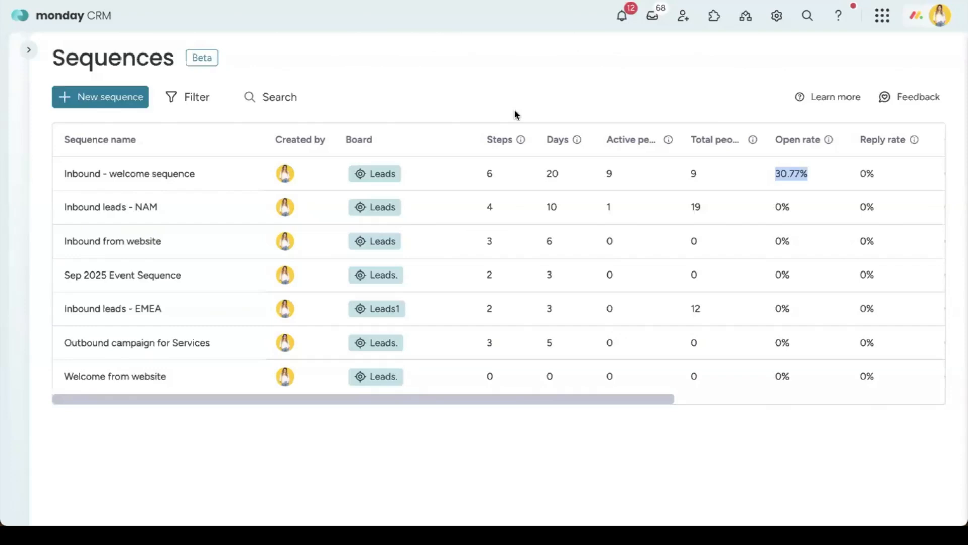
Step: Create a sequence named 'oubound' using the Leads board as its data source
click(80, 100)
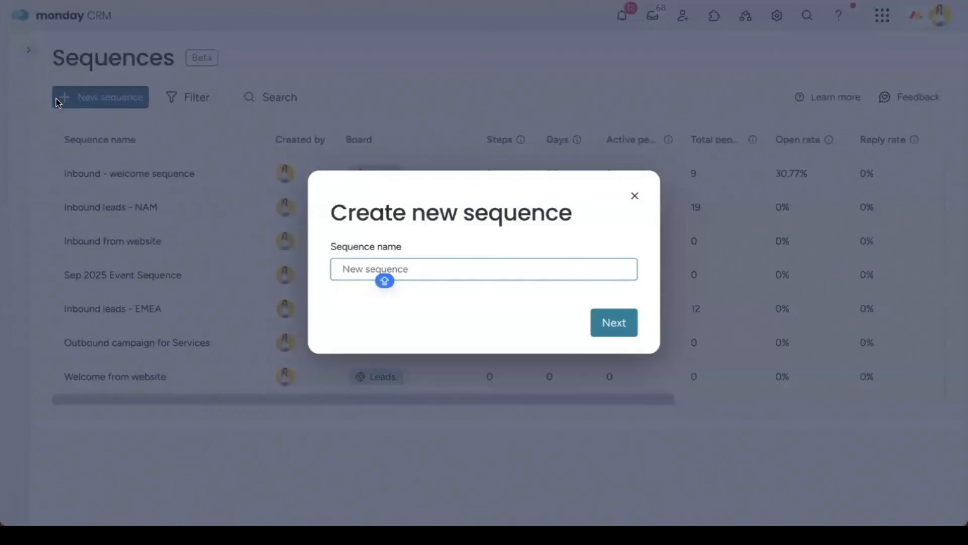
click(378, 268)
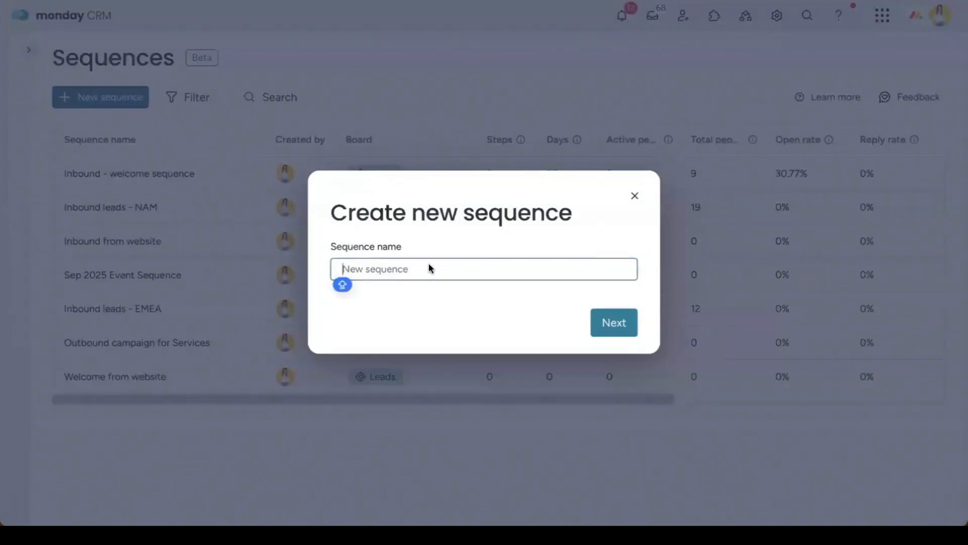
text(oubound)
key(Return)
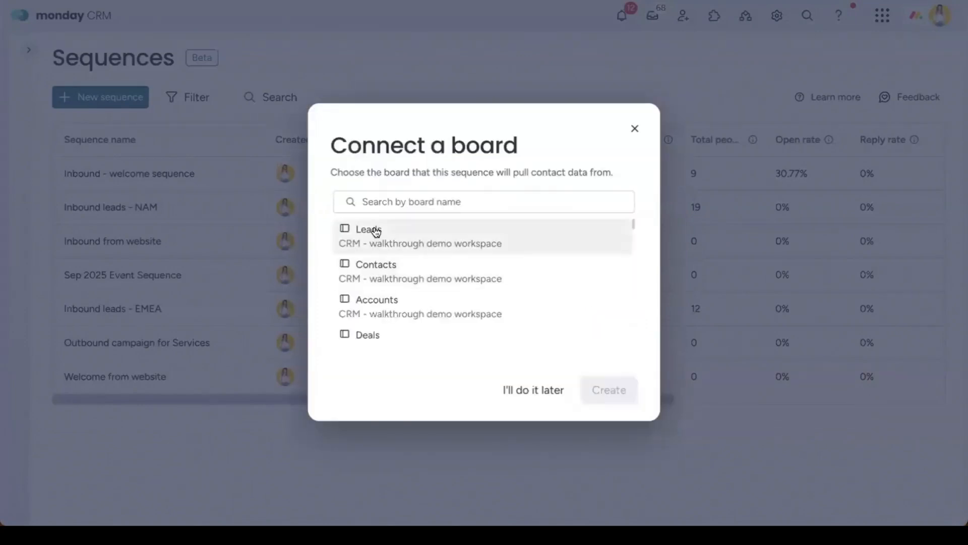
click(371, 267)
click(417, 245)
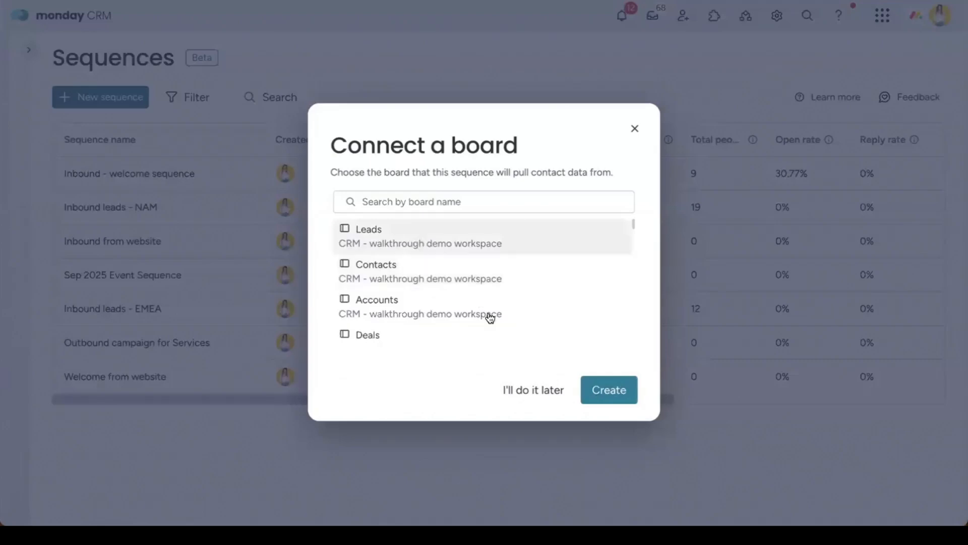
click(608, 390)
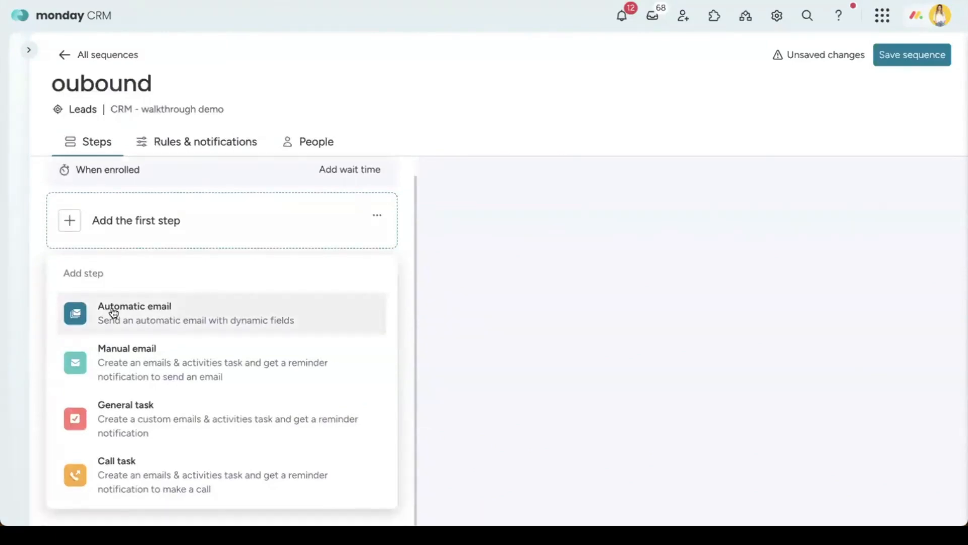
Step: Make the first step an automatic email with subject 'Learn more about our platform'
click(132, 319)
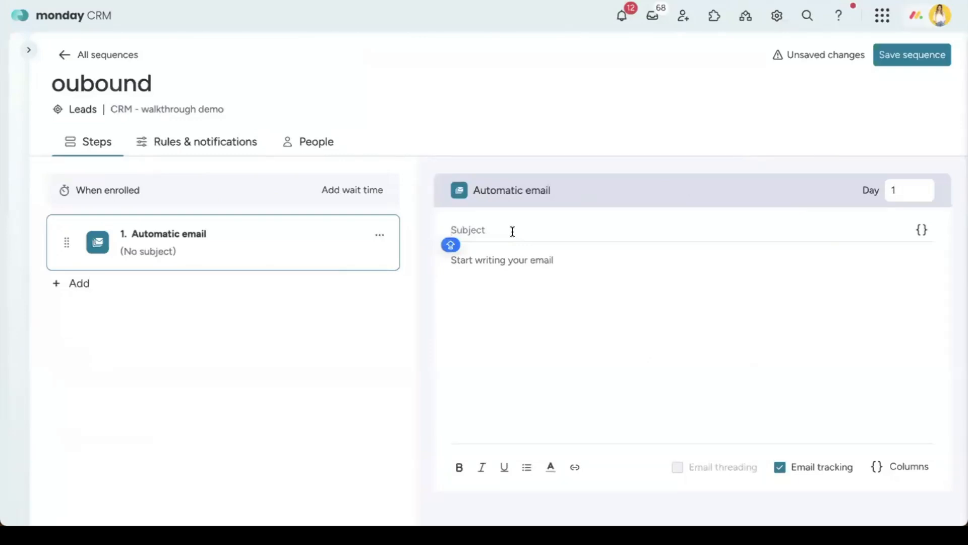
text(Learn mor)
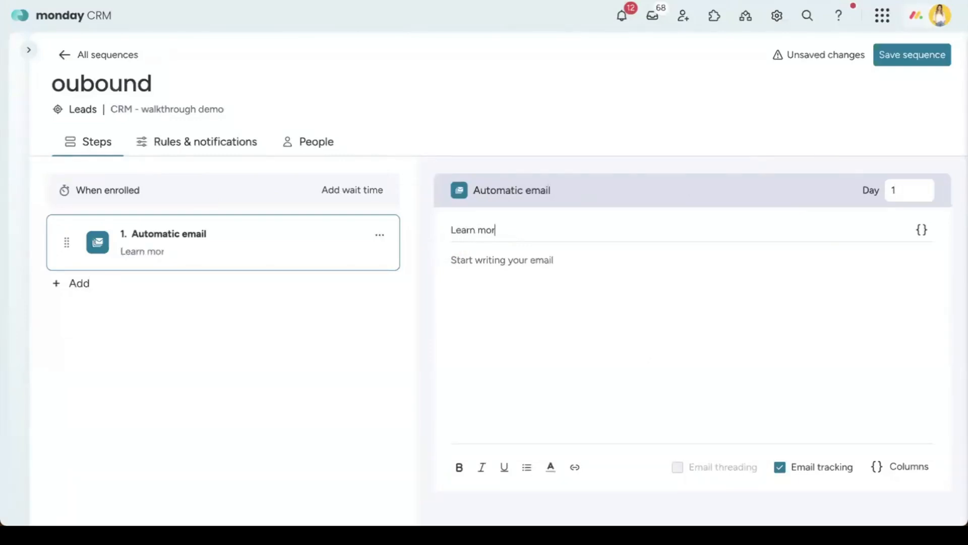
text(e about our platform)
key(Tab)
Step: Write the body 'Hi {Item Name},' followed by a 'Nice to meet you' line
click(479, 256)
text(Hi)
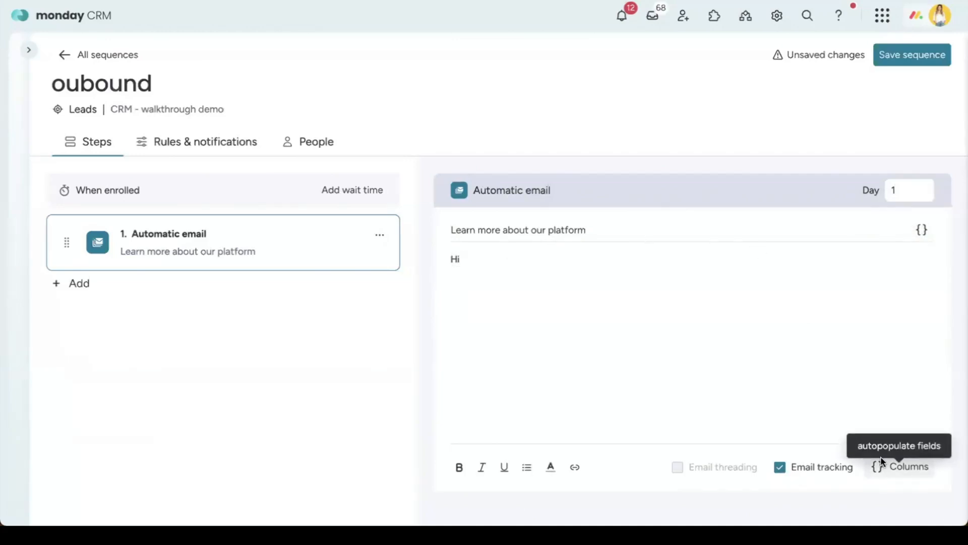
click(896, 474)
click(756, 344)
text(,)
key(Return)
text(Nice to)
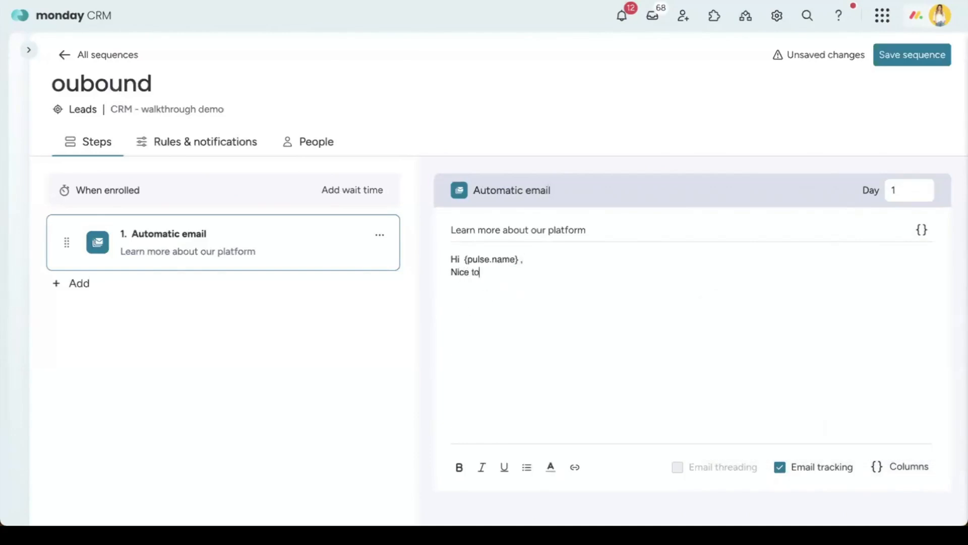
text( meet you,,,,,,,,,,,,,)
key(Return)
key(Return)
key(Caps_Lock)
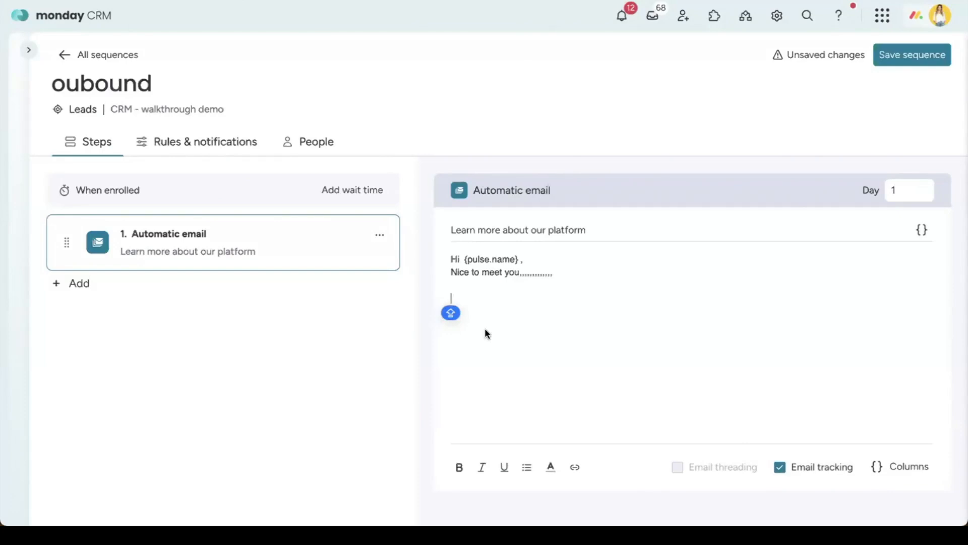
click(90, 282)
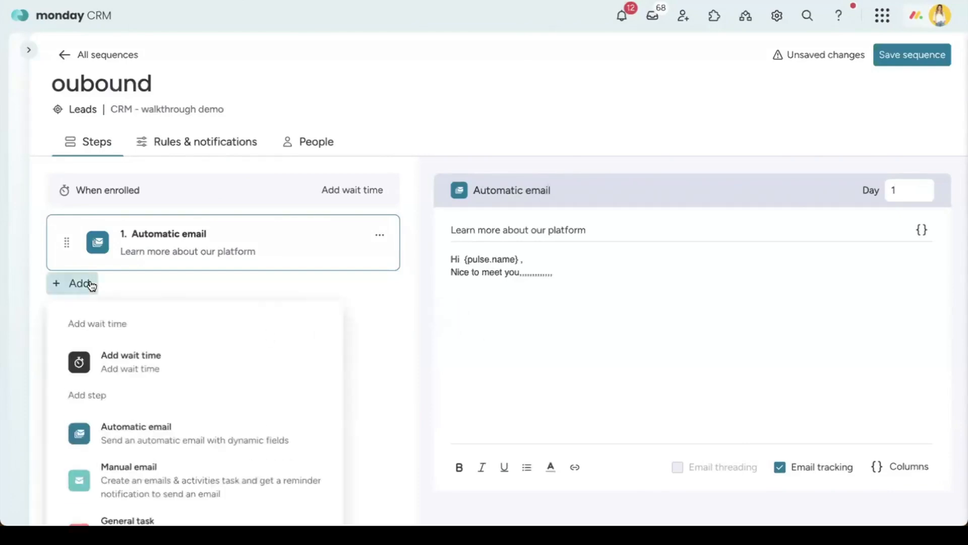
Step: Add a 5-day wait after the first email
click(180, 373)
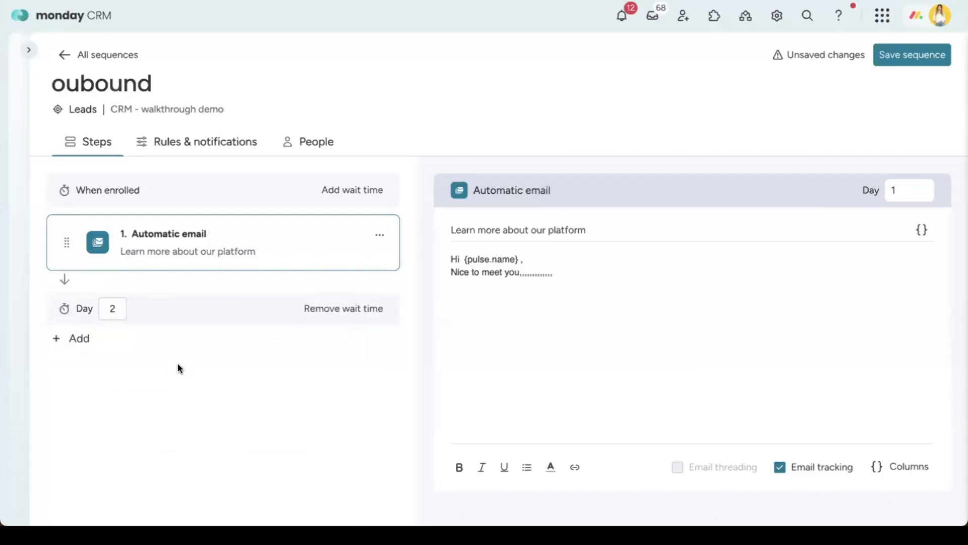
click(112, 308)
text(5)
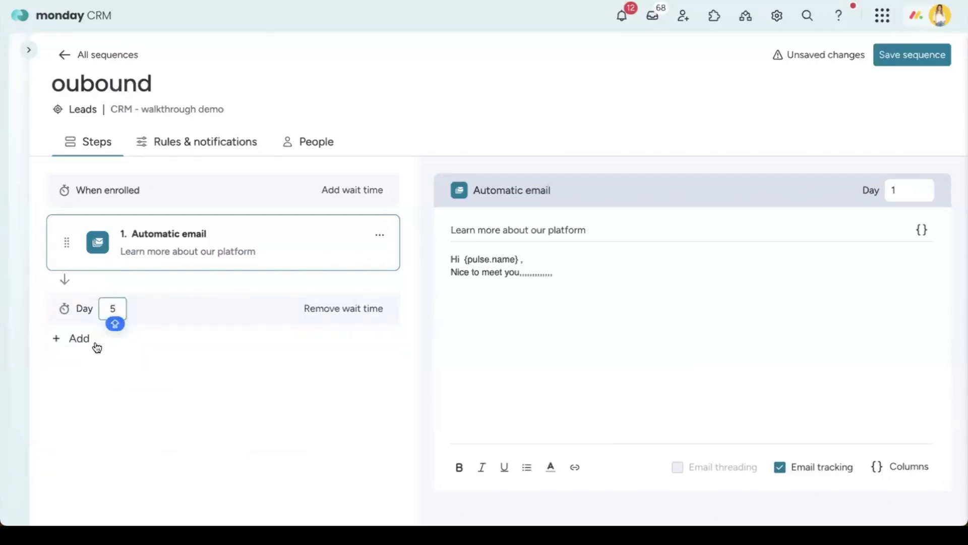
Step: Add a second automatic email 'Haven't heard from you' with body 'Hey / Just following up...'
click(73, 341)
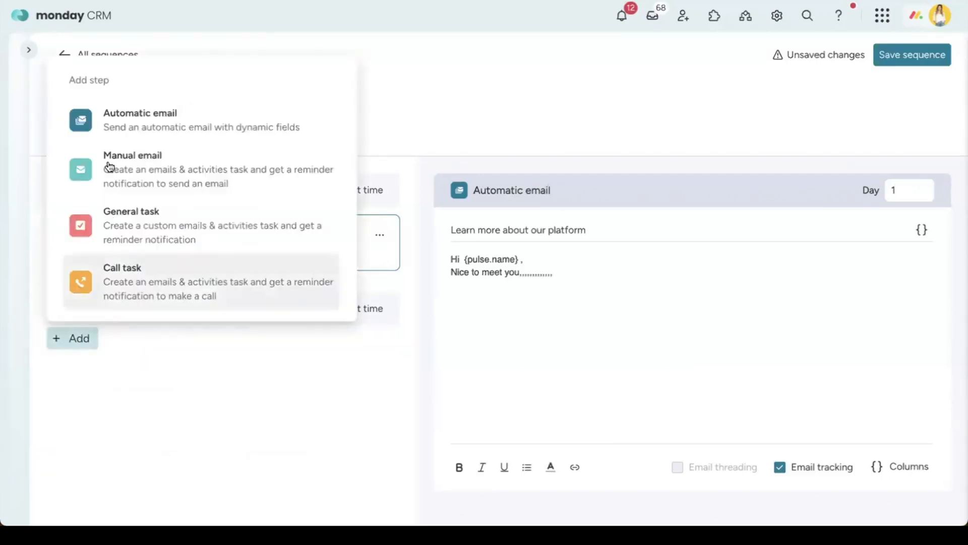
click(119, 132)
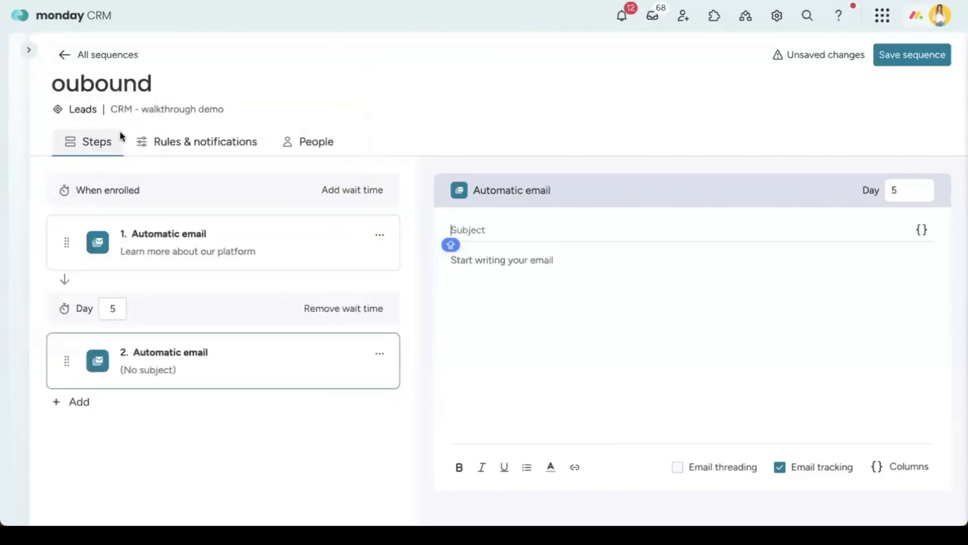
click(476, 255)
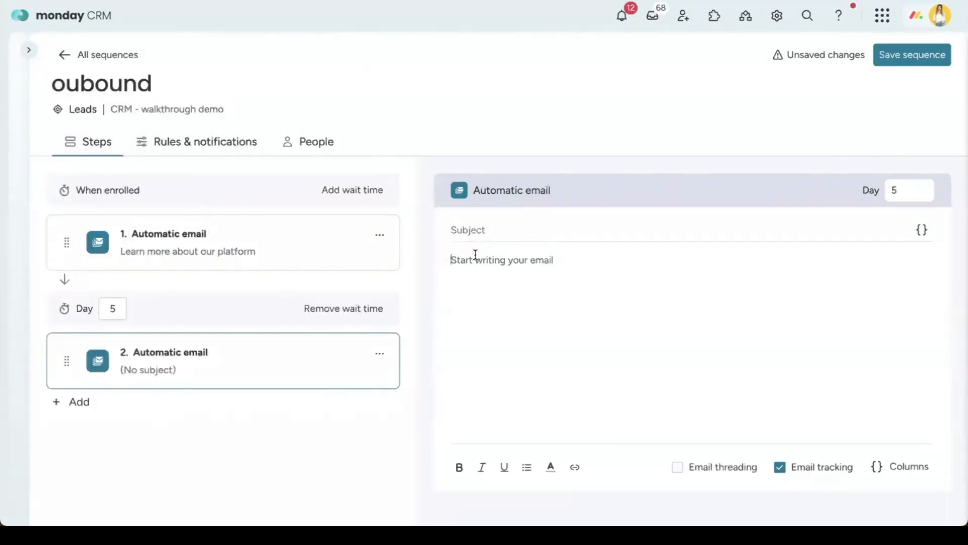
click(454, 227)
text(Haven't heard from yo)
text(u)
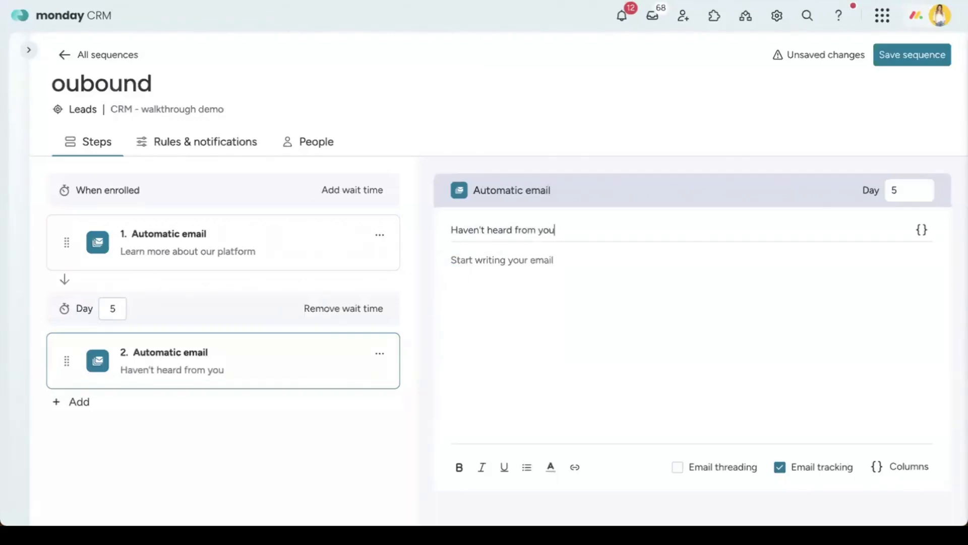
click(451, 263)
text(Hey)
key(Return)
text(Just foll)
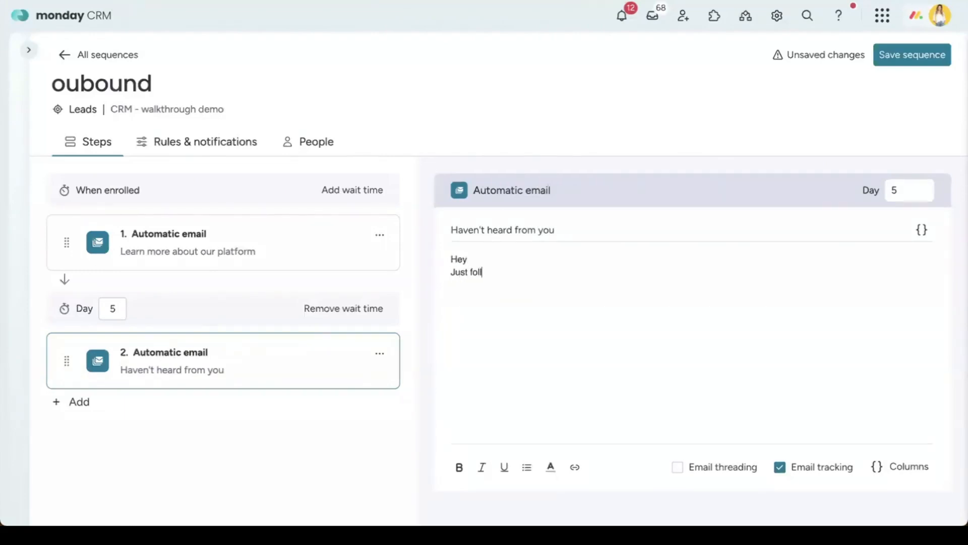
text(owng up.........)
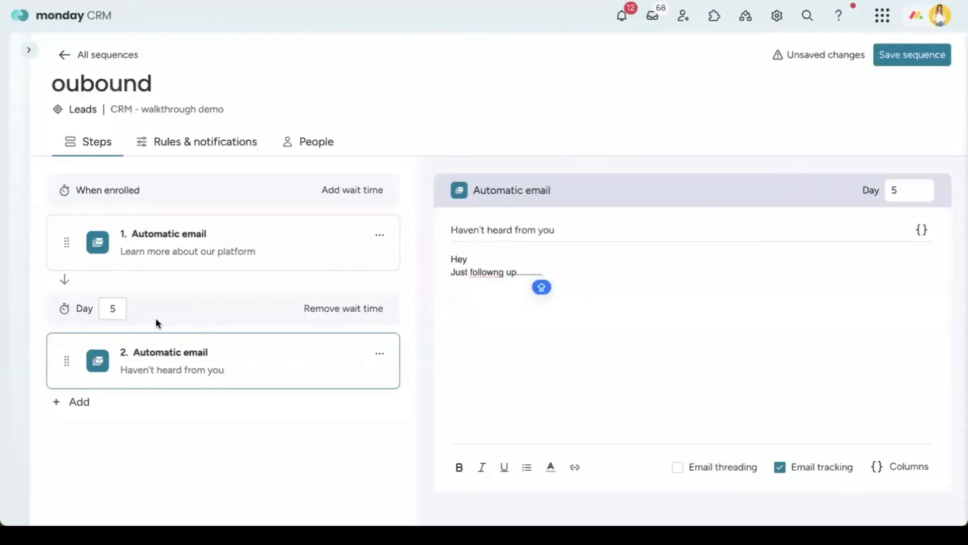
Step: Add a manual email step with a wait, reorder it, and set its wait day to 10
click(77, 402)
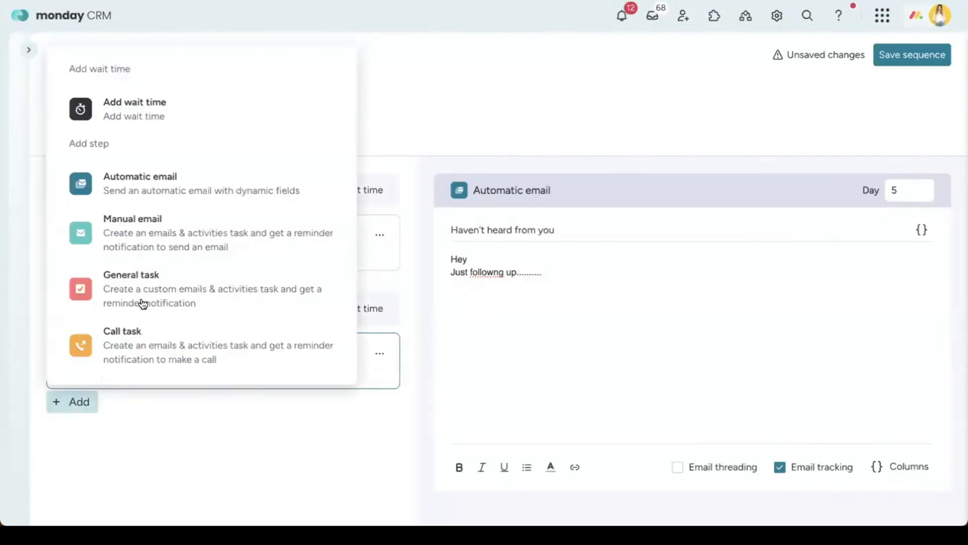
click(182, 250)
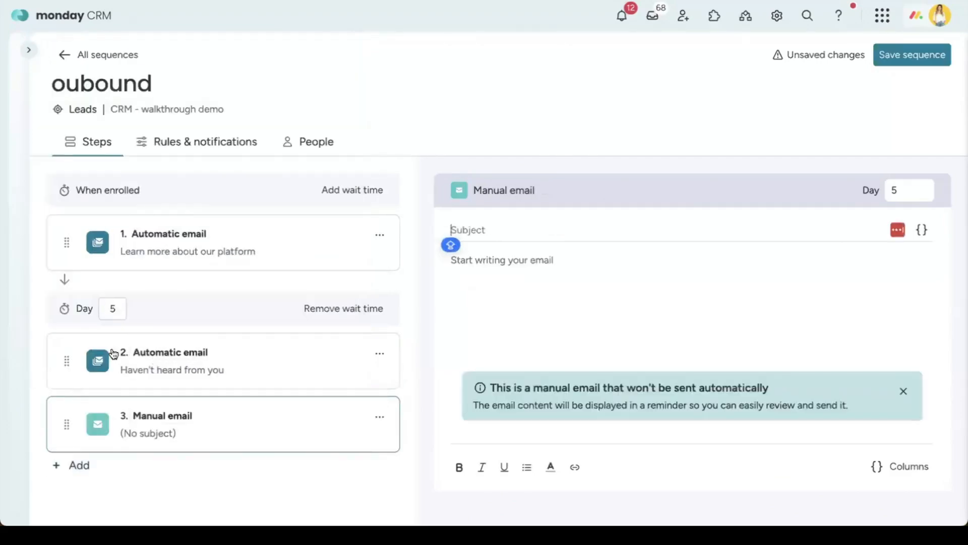
click(75, 464)
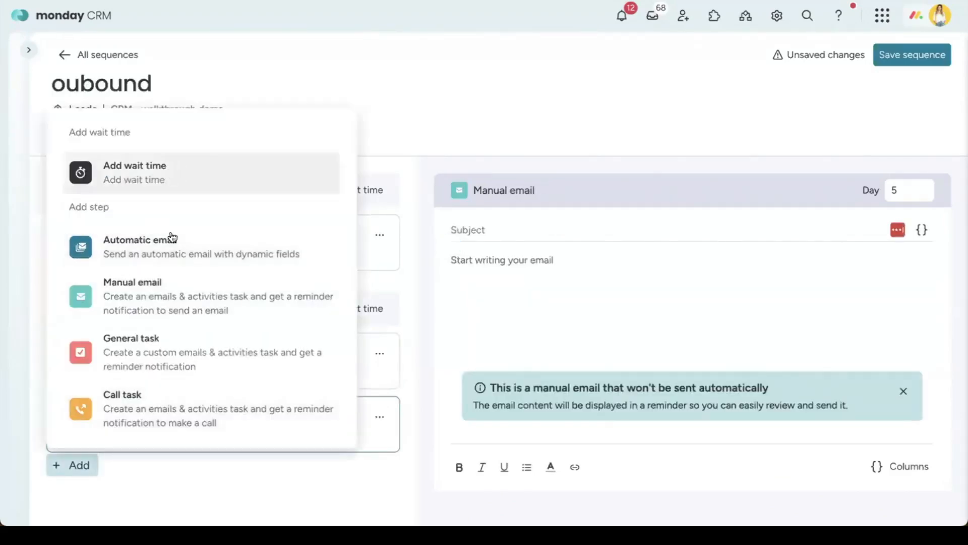
click(172, 176)
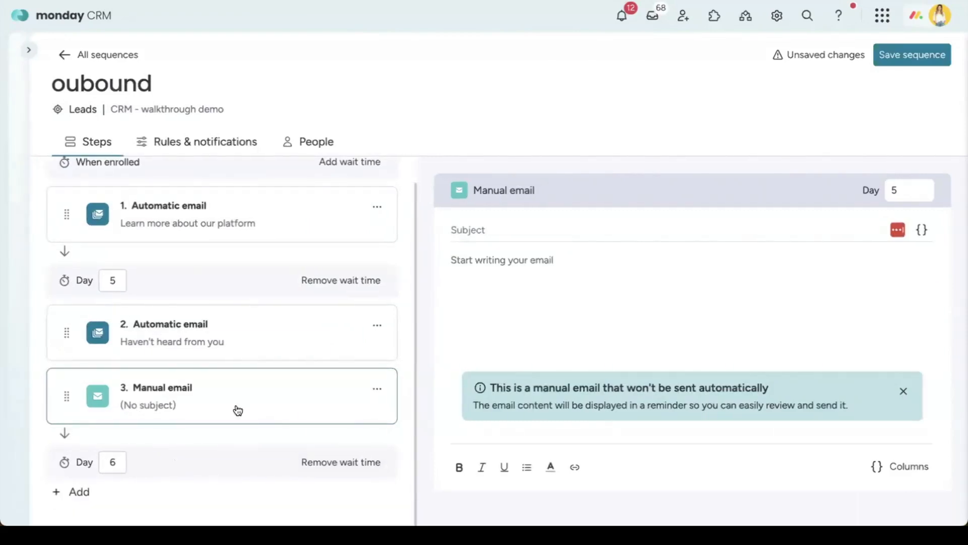
drag(66, 396, 156, 477)
click(115, 399)
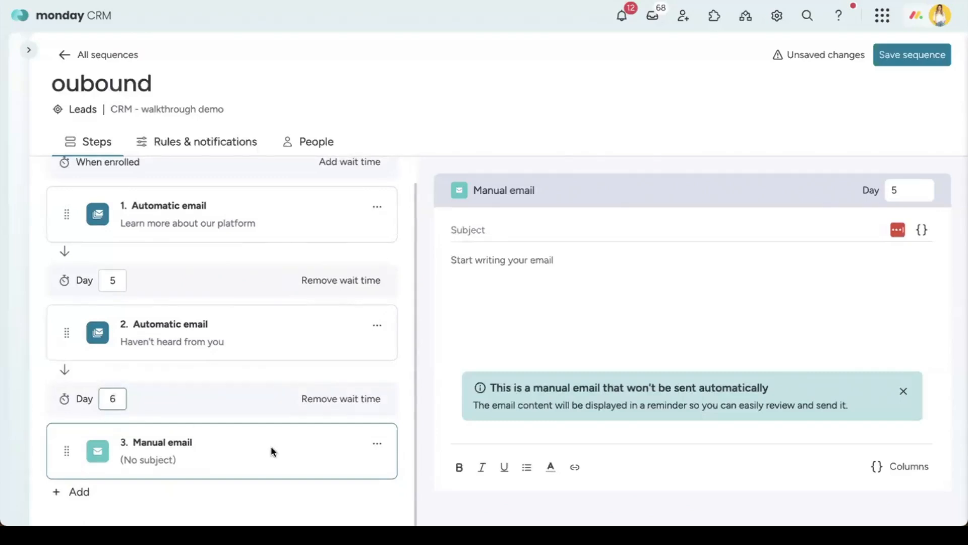
key(BackSpace)
text(10)
Step: In the oubound sequence's Rules & notifications, send emails from the connected account
click(203, 148)
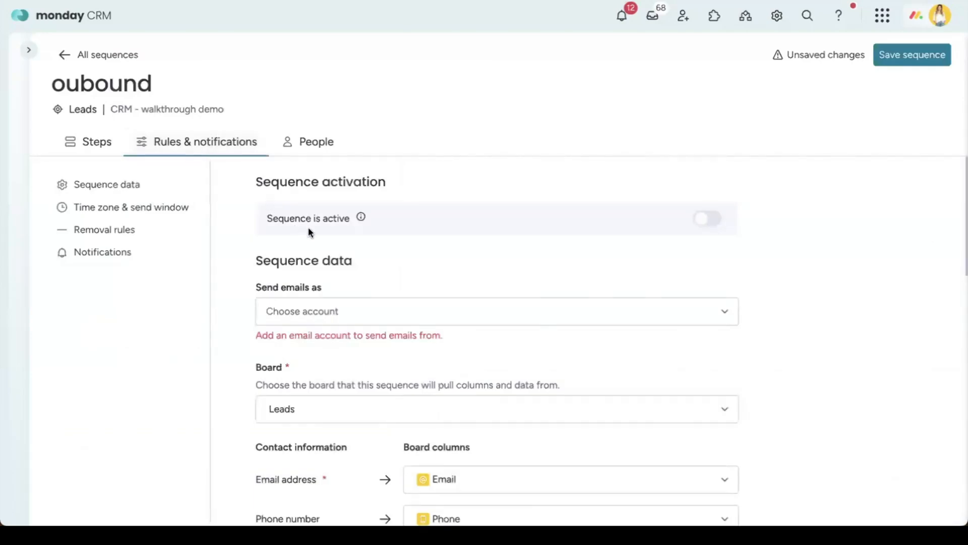
scroll(489, 300, down, 2)
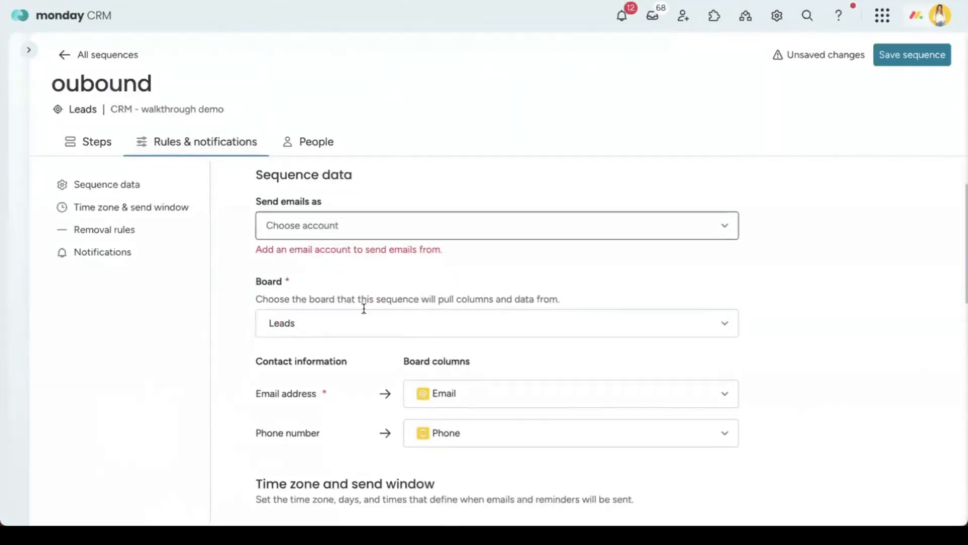
scroll(373, 329, down, 1)
scroll(313, 226, up, 2)
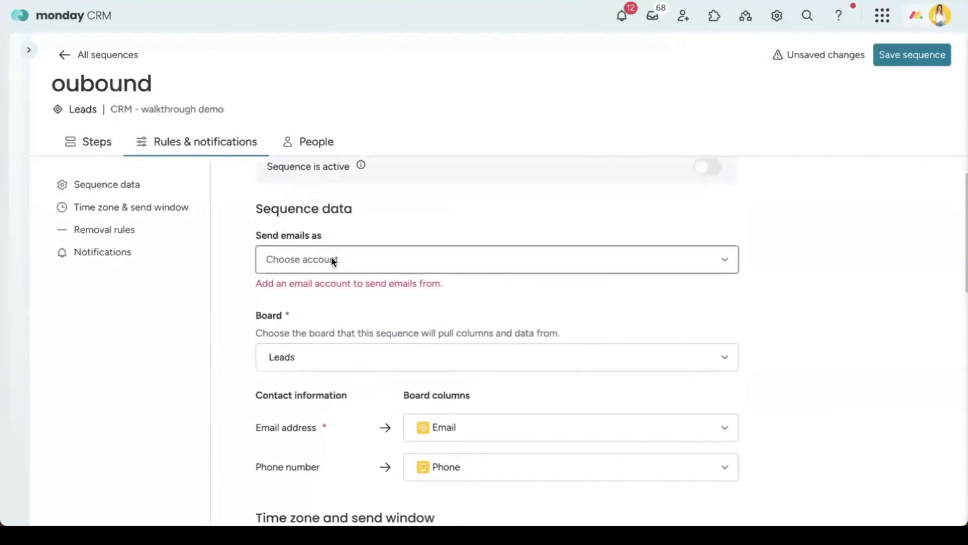
click(330, 260)
click(326, 295)
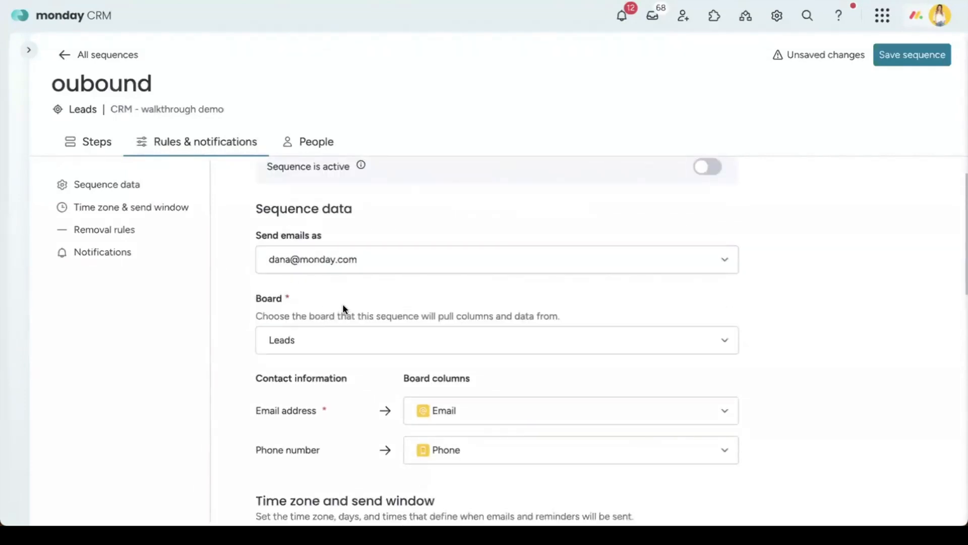
Step: Limit sending to weekdays from 10:00 AM to 3:00 PM and save the sequence
scroll(343, 304, down, 4)
scroll(343, 304, down, 2)
click(706, 358)
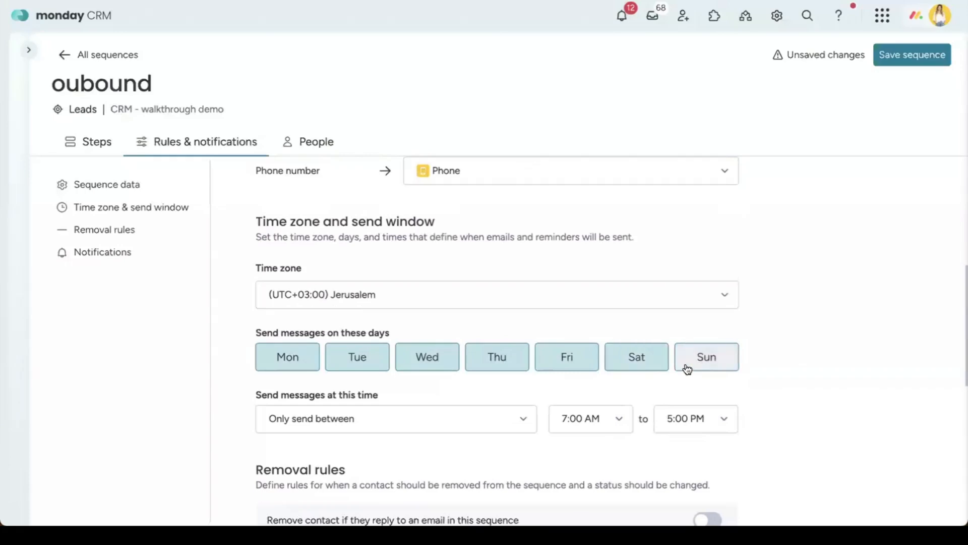
scroll(485, 425, down, 2)
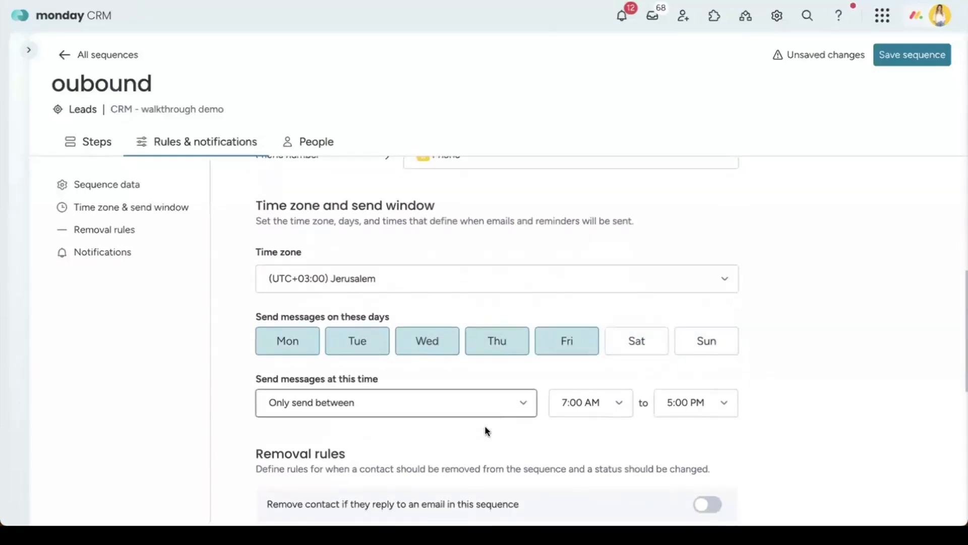
click(697, 301)
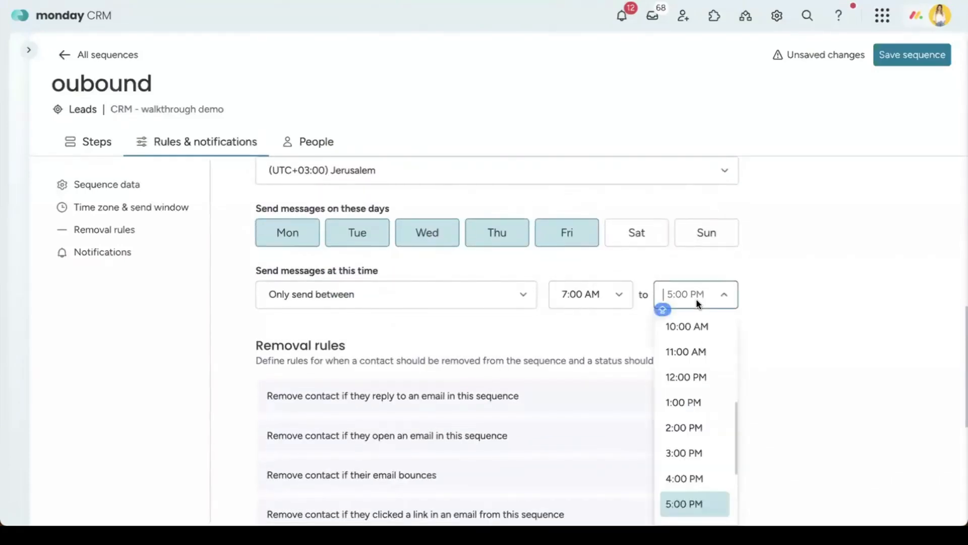
click(684, 452)
click(575, 297)
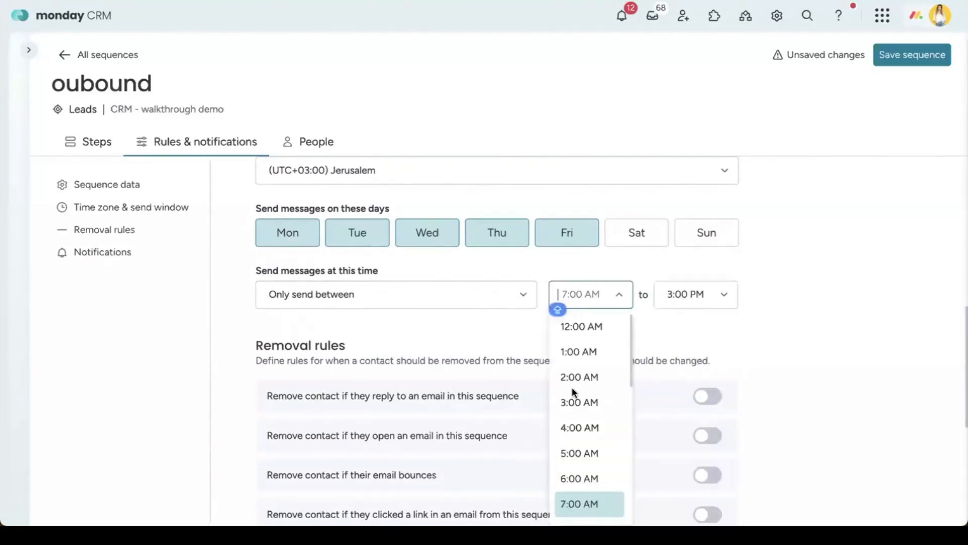
scroll(584, 388, down, 3)
click(573, 440)
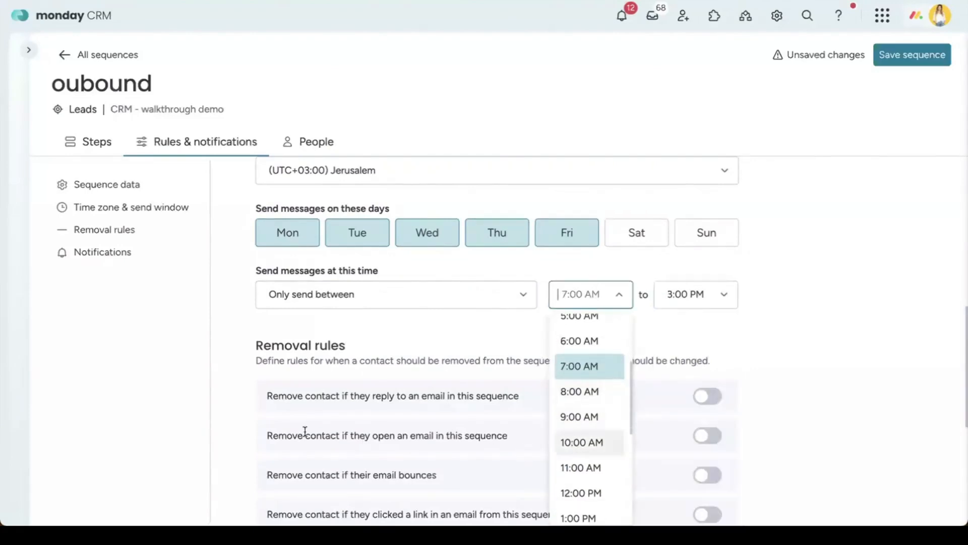
scroll(422, 327, down, 3)
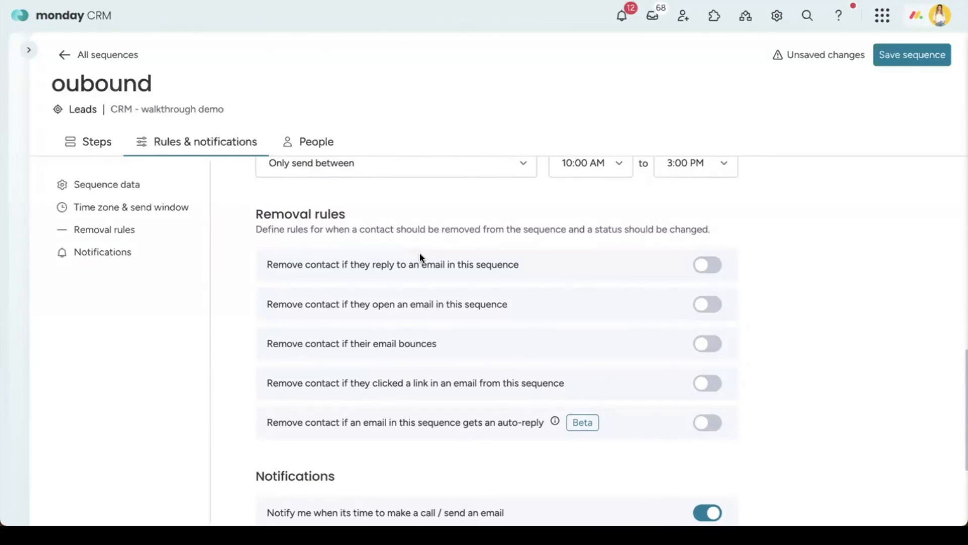
scroll(422, 258, down, 3)
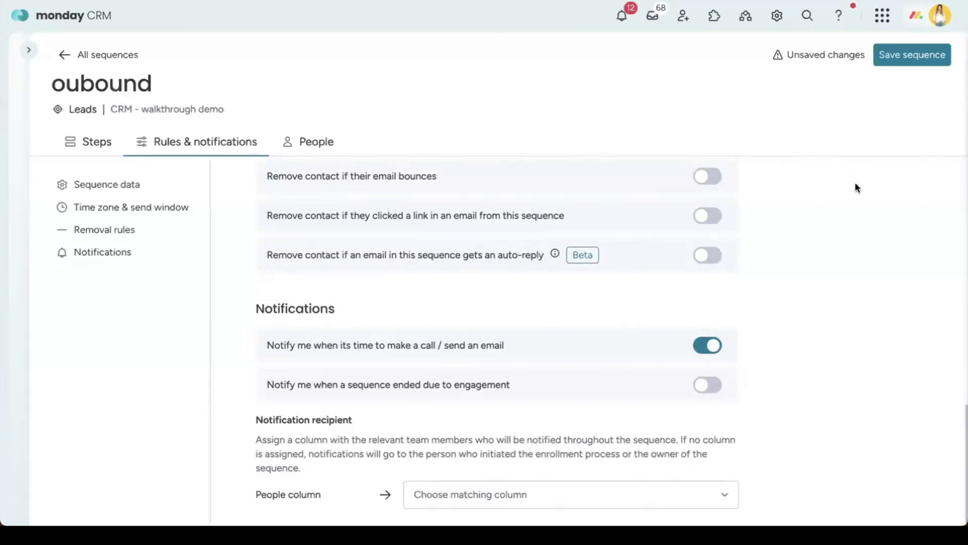
click(914, 54)
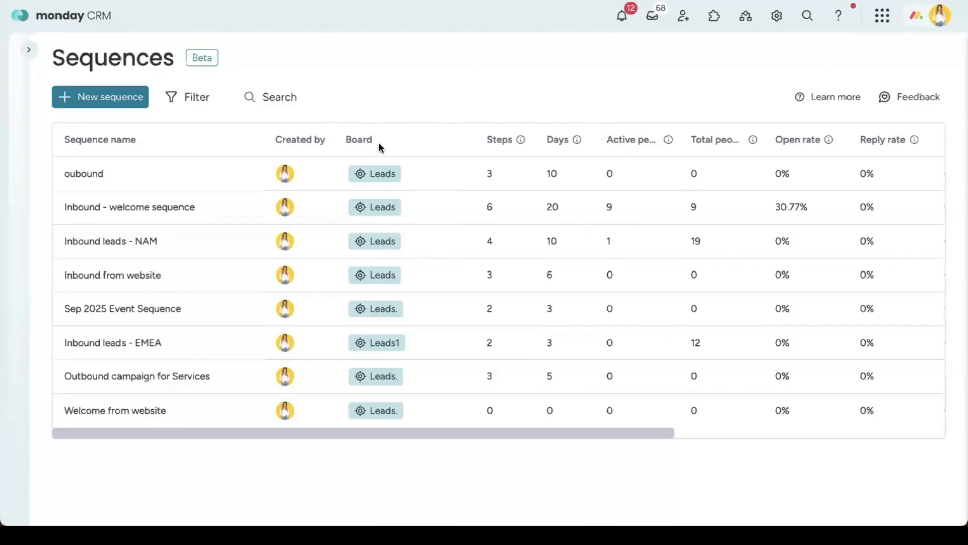
Step: Open the Leads board from the sidebar and glance at the add-lead options
click(28, 50)
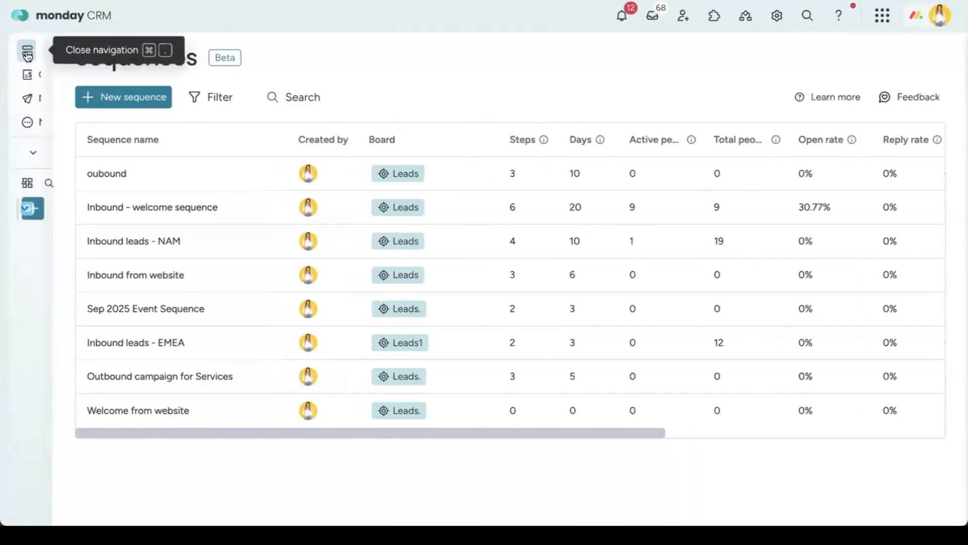
click(92, 238)
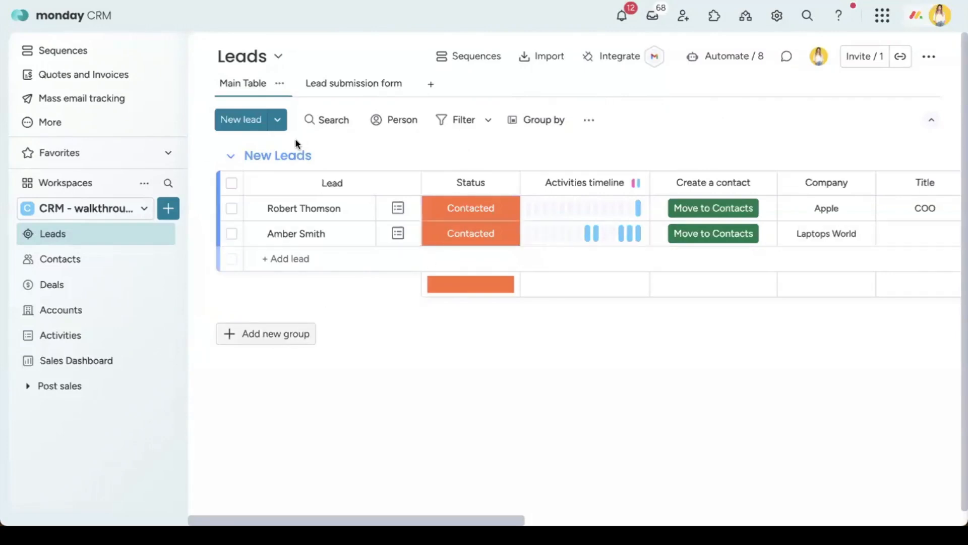
click(285, 124)
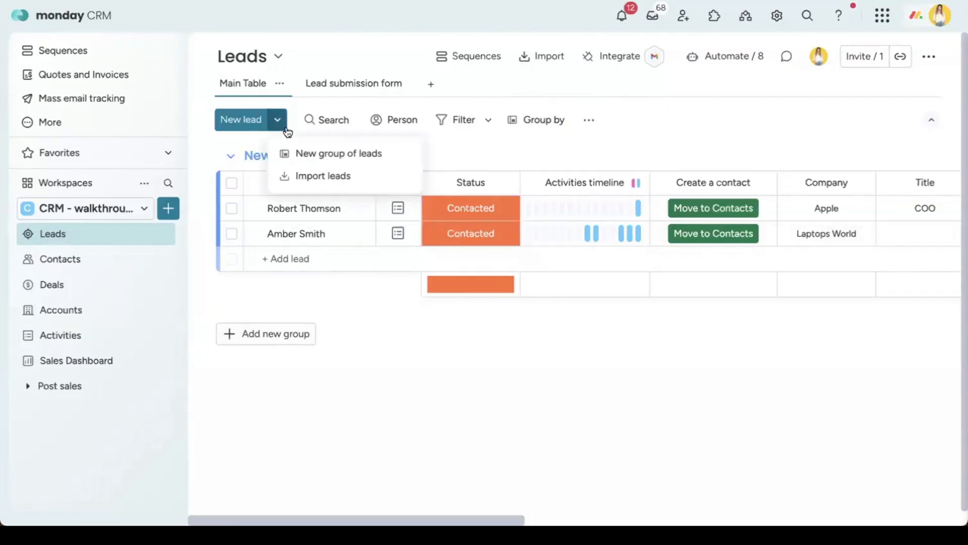
click(593, 158)
Step: Select all New Leads, open Add to sequence, then cancel and clear the selection
click(231, 184)
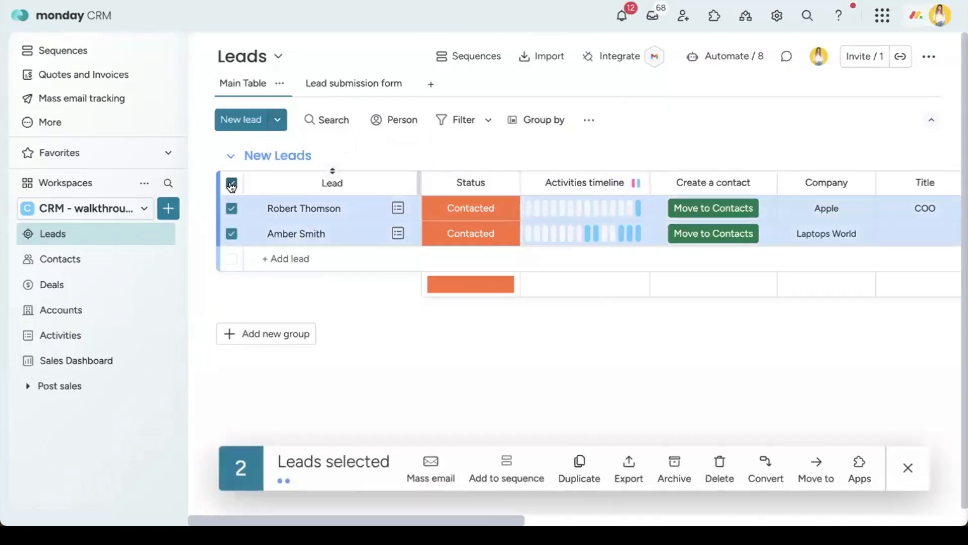
click(500, 470)
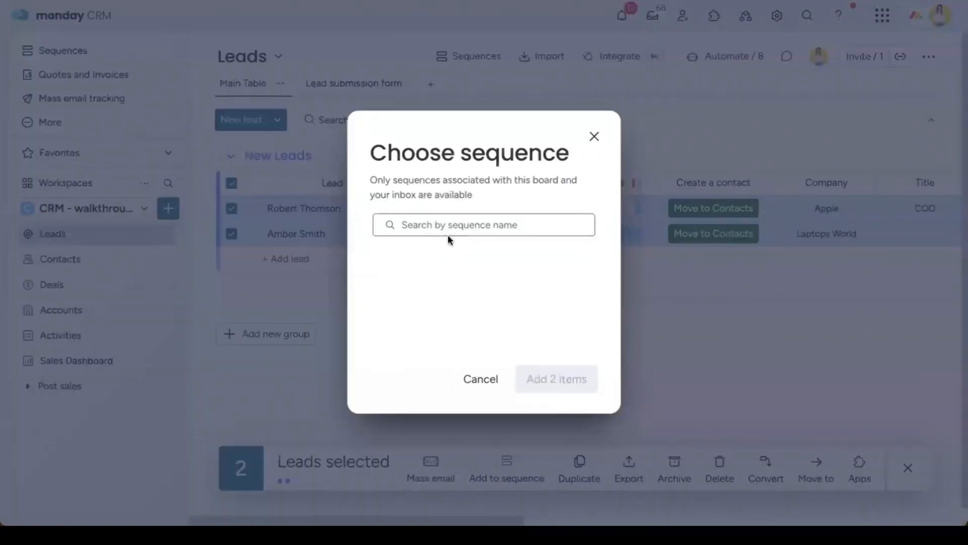
click(595, 138)
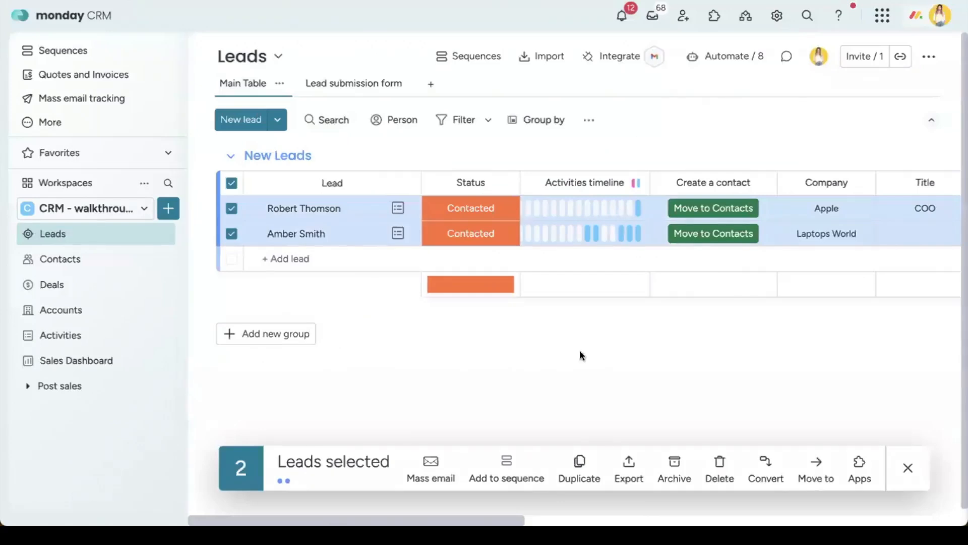
click(908, 468)
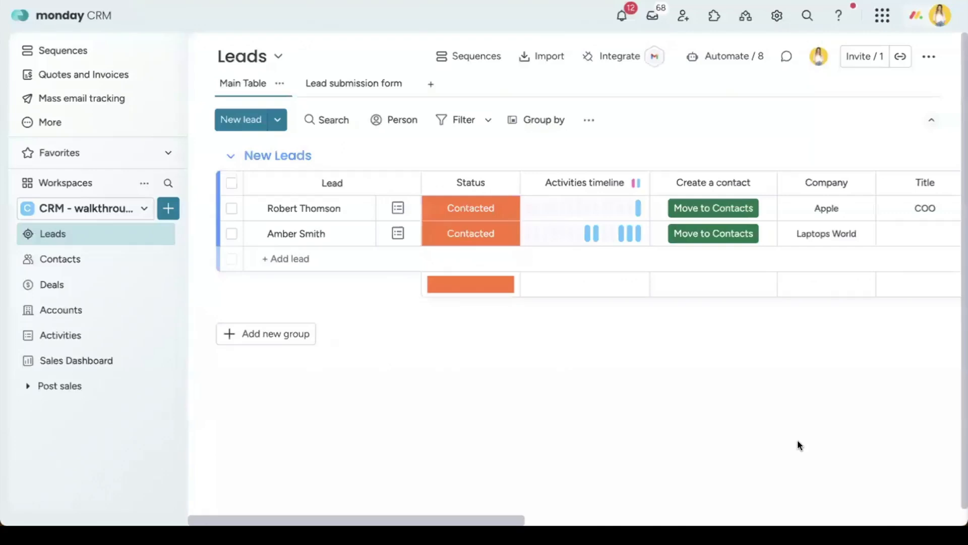
Step: Switch the second lead's Status to New Lead, then bring up the board's Automation center
click(459, 238)
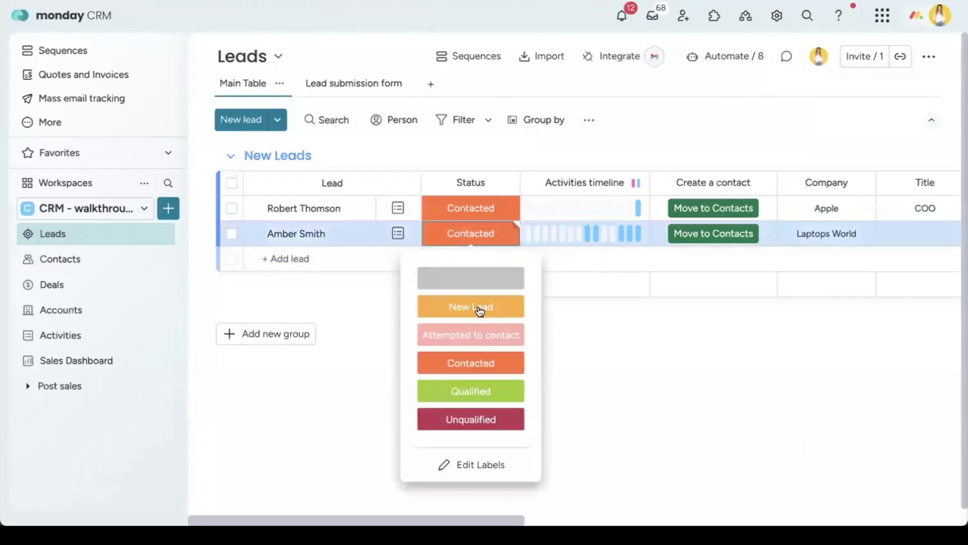
click(483, 309)
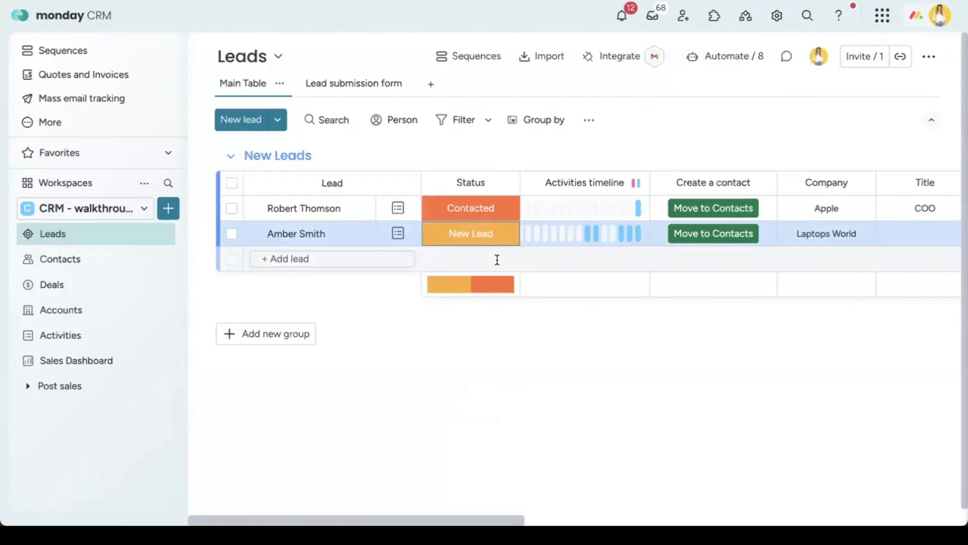
click(719, 56)
Step: Search templates for 'sequen', browse the Sequences app automations, then close the Automation center
click(328, 42)
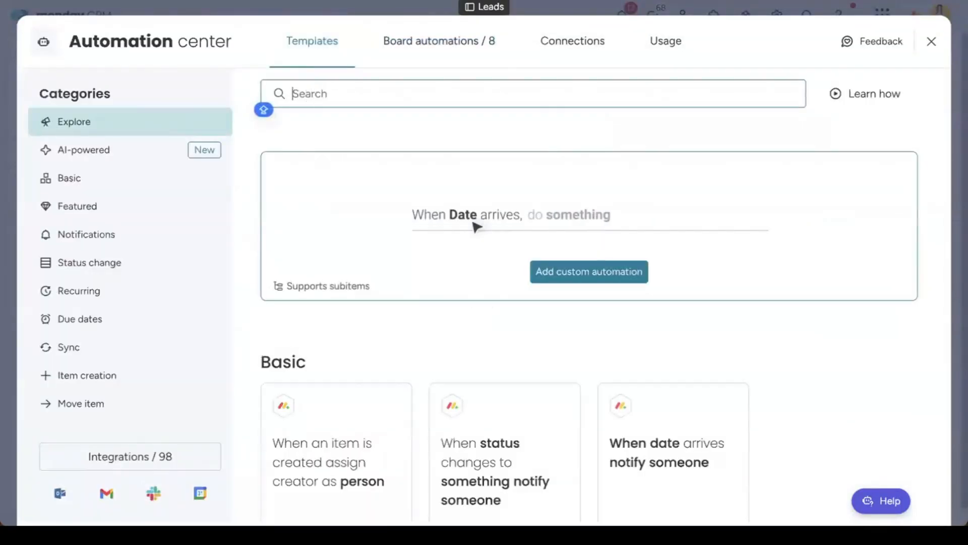
text(sequen)
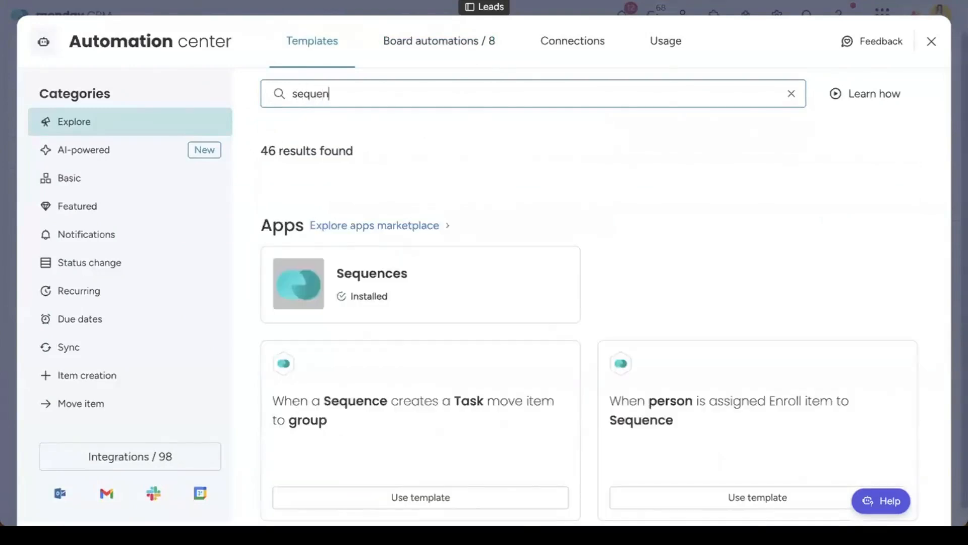
click(373, 269)
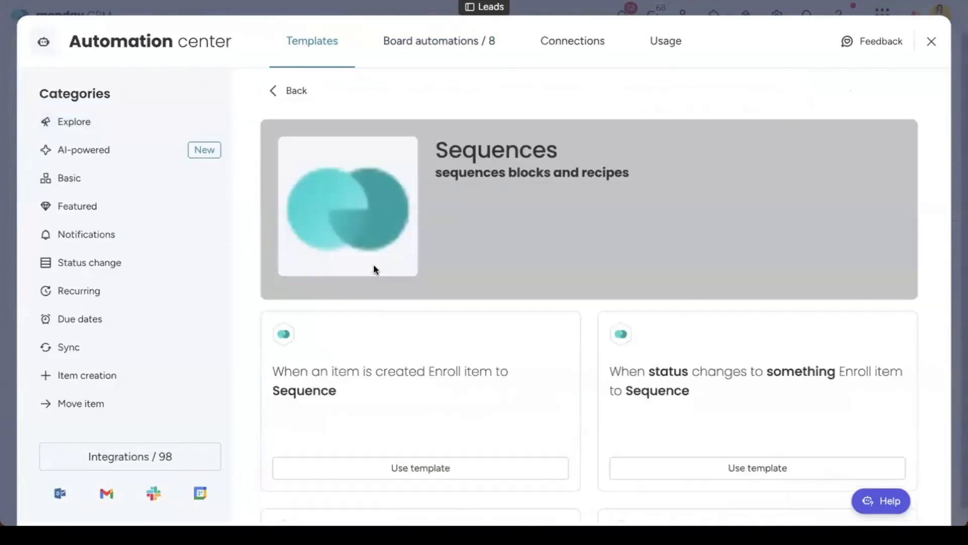
scroll(373, 269, down, 5)
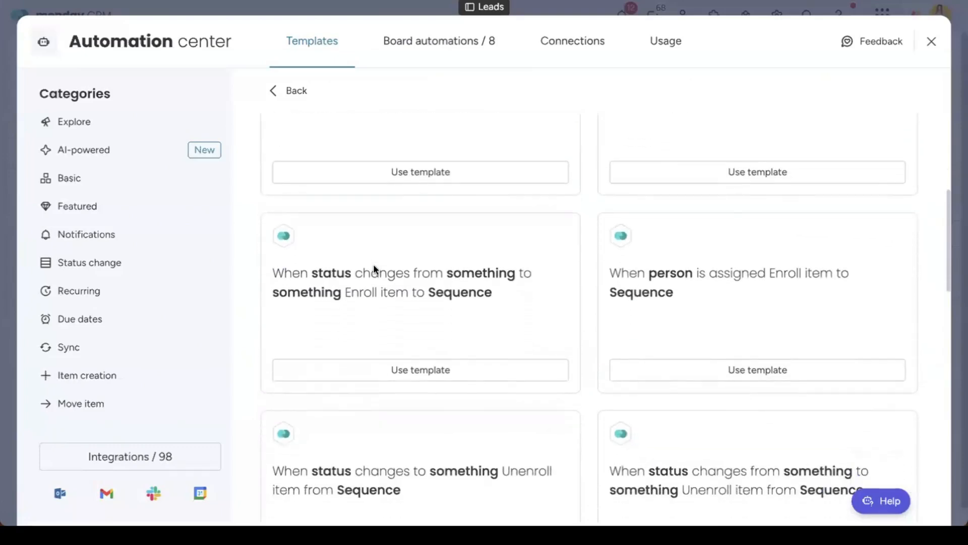
scroll(374, 268, down, 2)
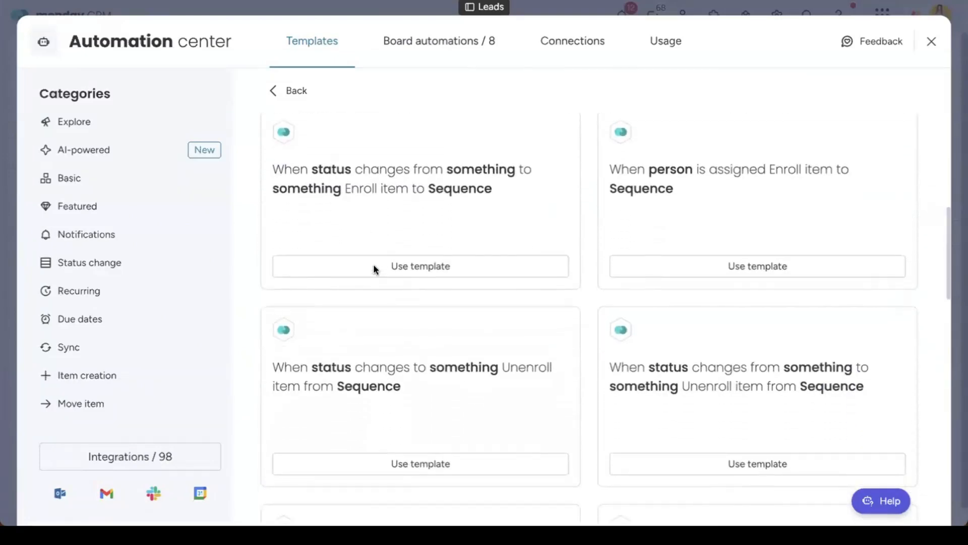
scroll(373, 264, down, 5)
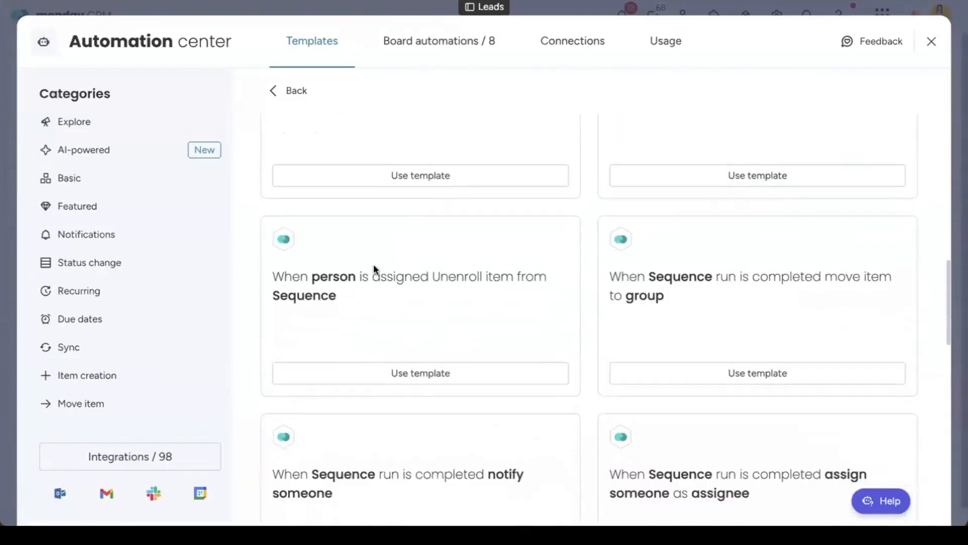
scroll(747, 249, down, 4)
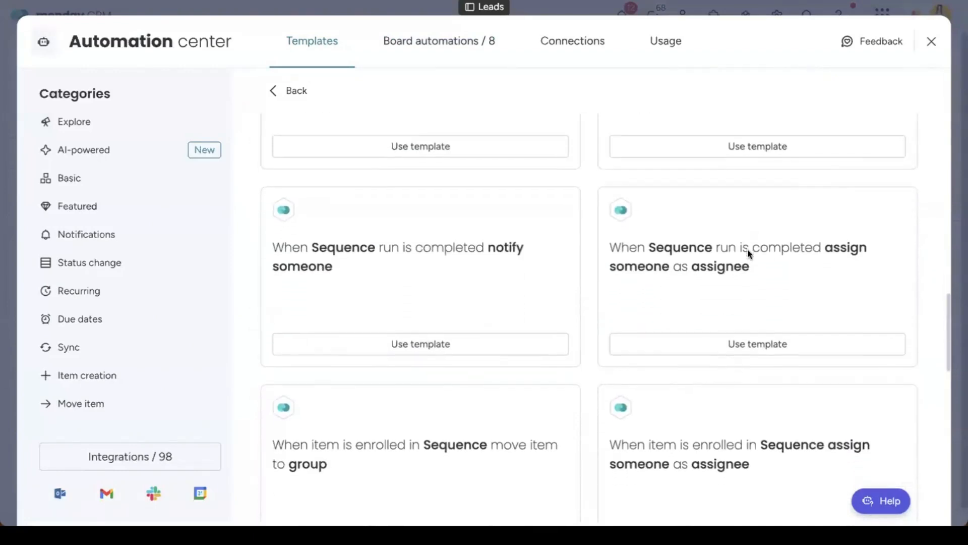
scroll(553, 262, down, 4)
scroll(510, 289, down, 4)
scroll(511, 289, down, 2)
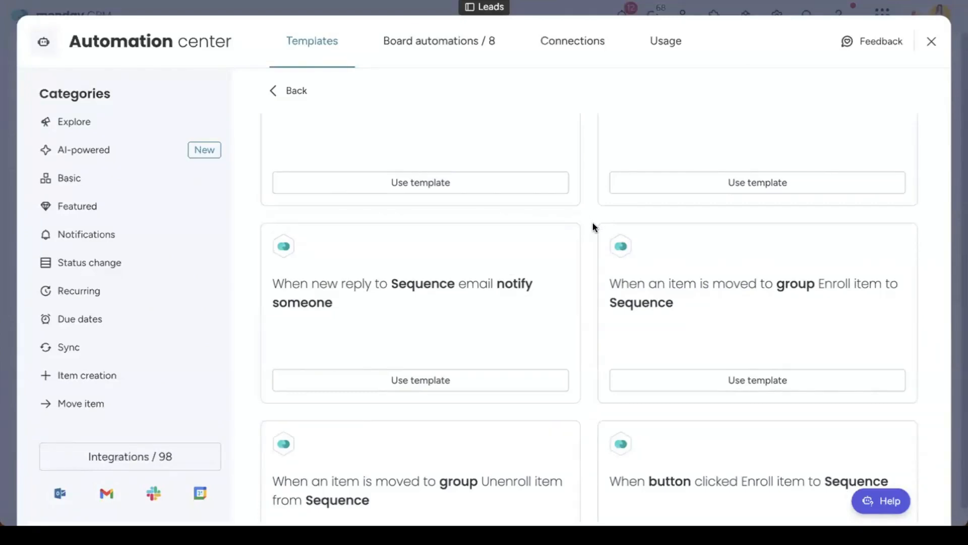
scroll(592, 222, up, 5)
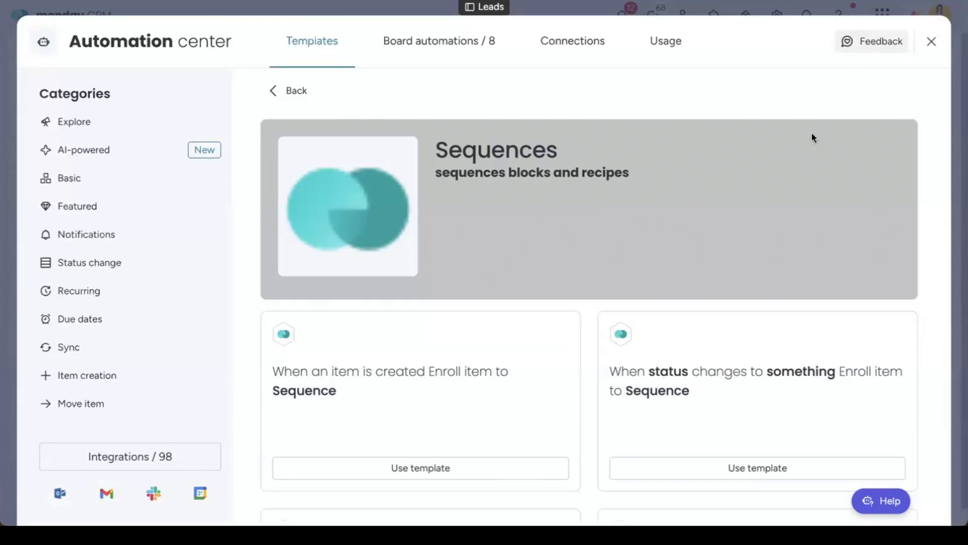
scroll(711, 339, down, 12)
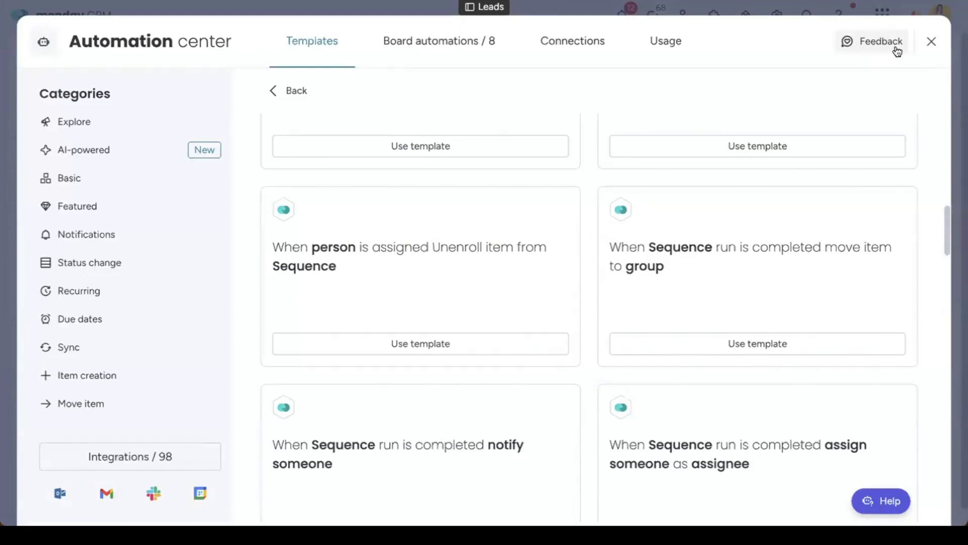
click(930, 41)
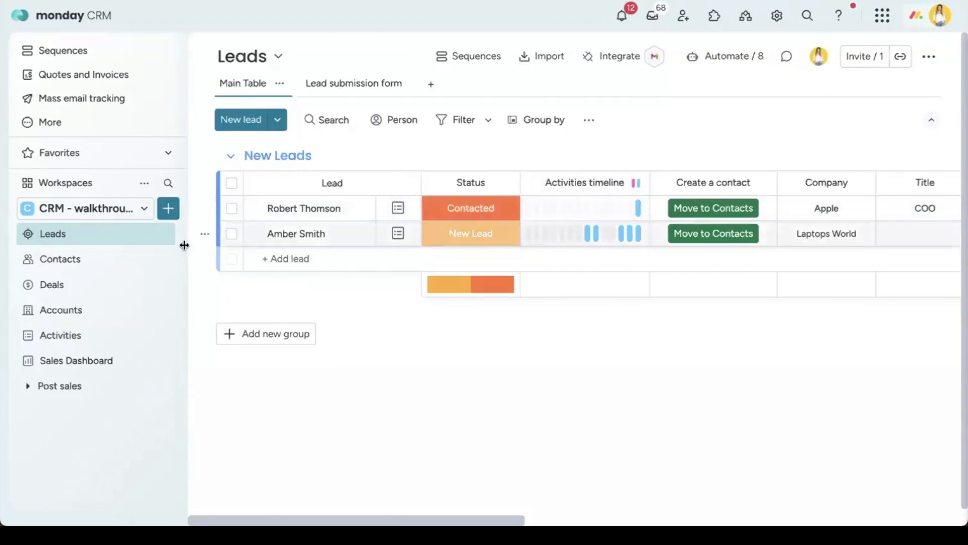
Step: On the Contacts board, select all seven Active Contacts and start a mass email to their Email column
click(104, 266)
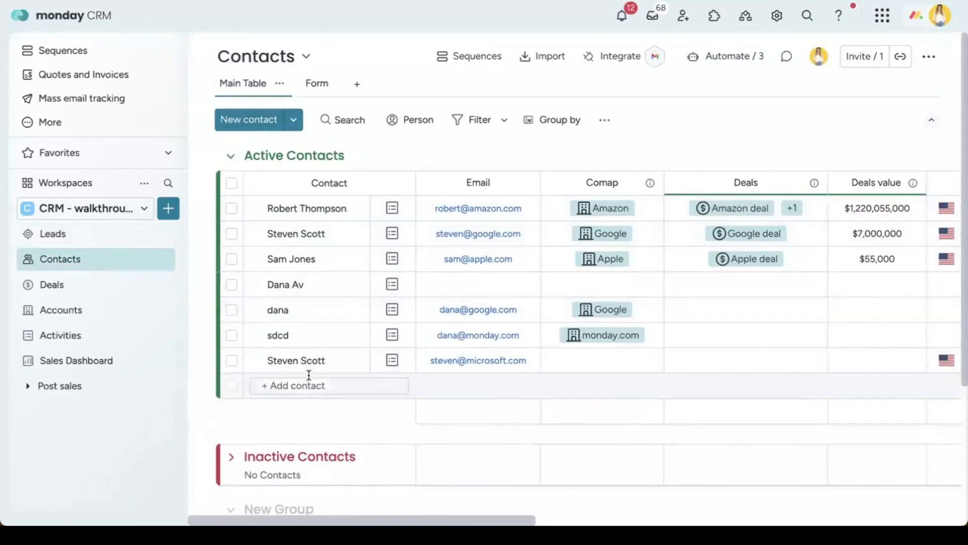
click(231, 184)
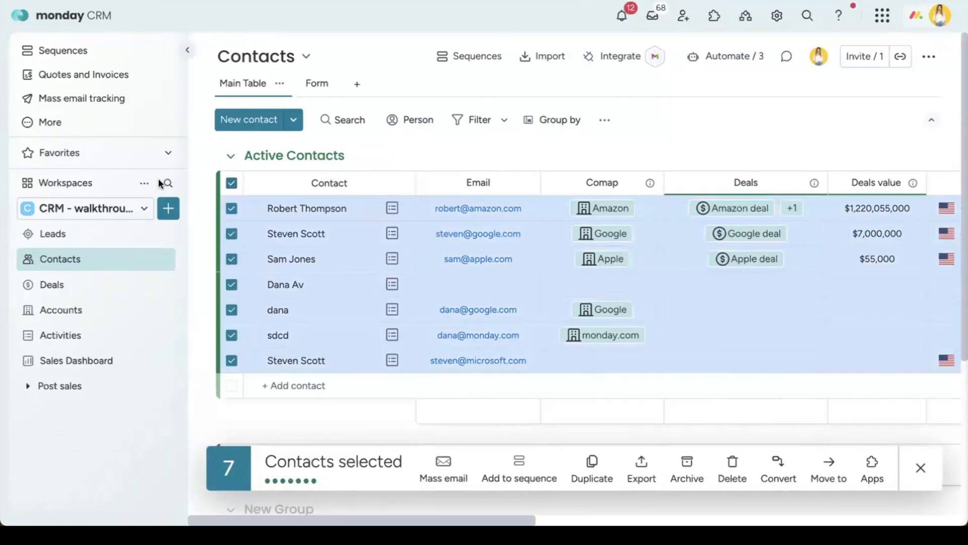
click(428, 182)
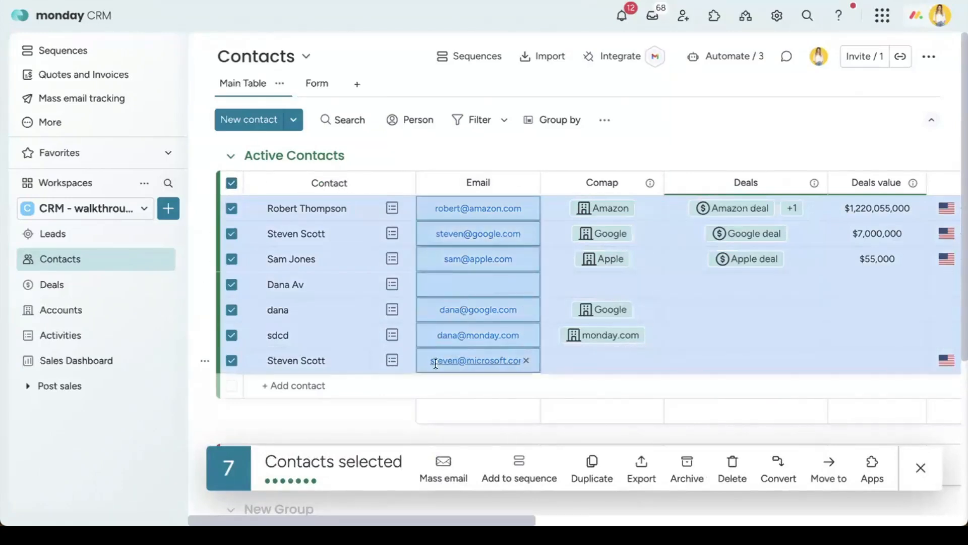
click(448, 463)
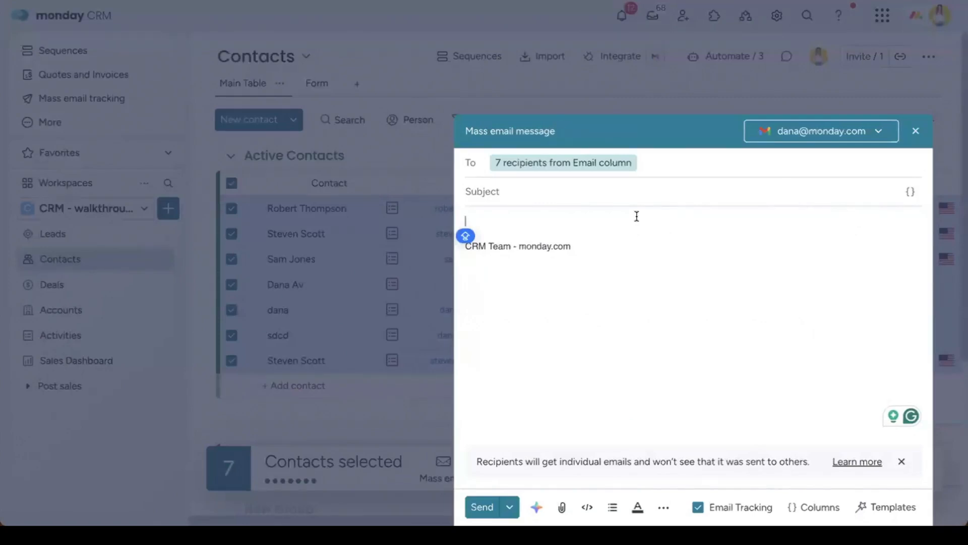
Step: Give the mass email the subject 'Happy holidays' and the 'Reminder to client' template as body
click(633, 191)
text(H)
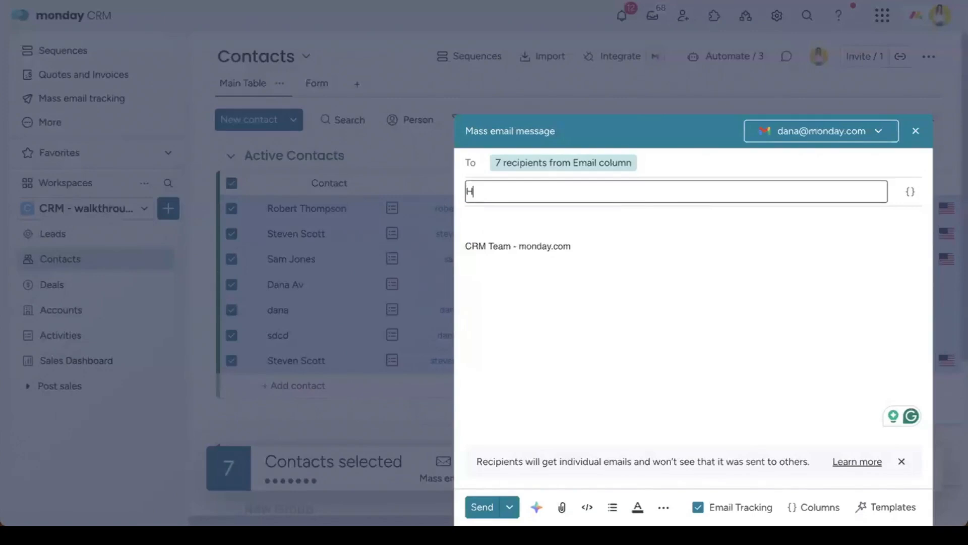
text(appy holidays)
key(Tab)
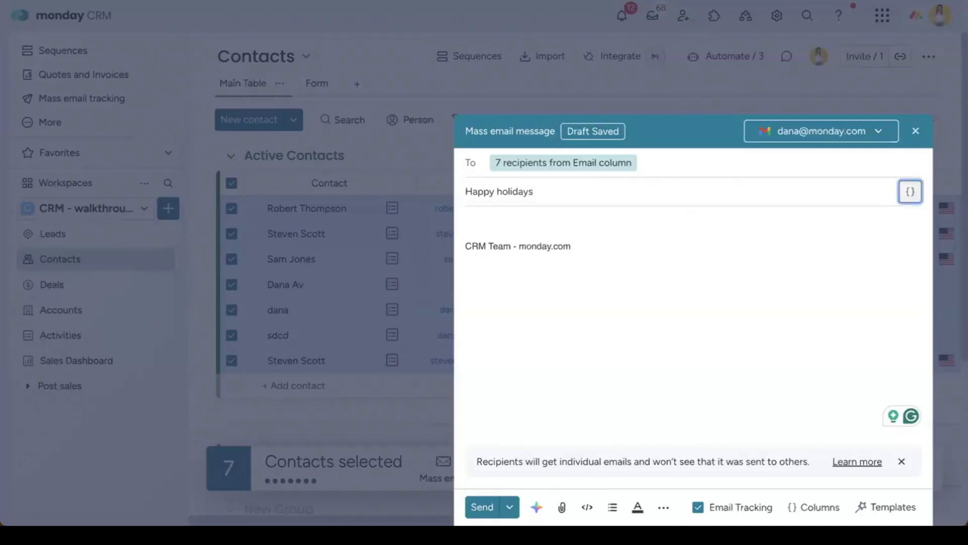
key(Tab)
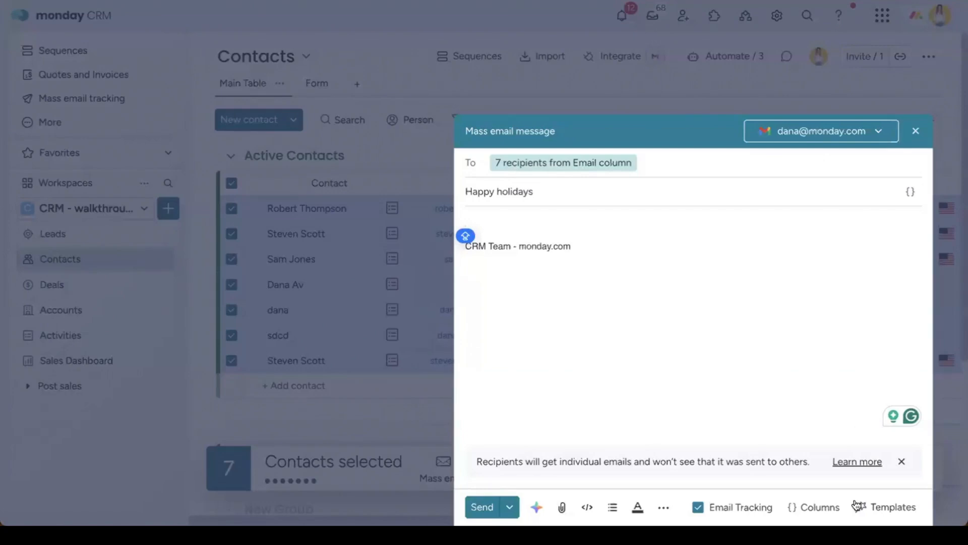
click(886, 506)
click(751, 367)
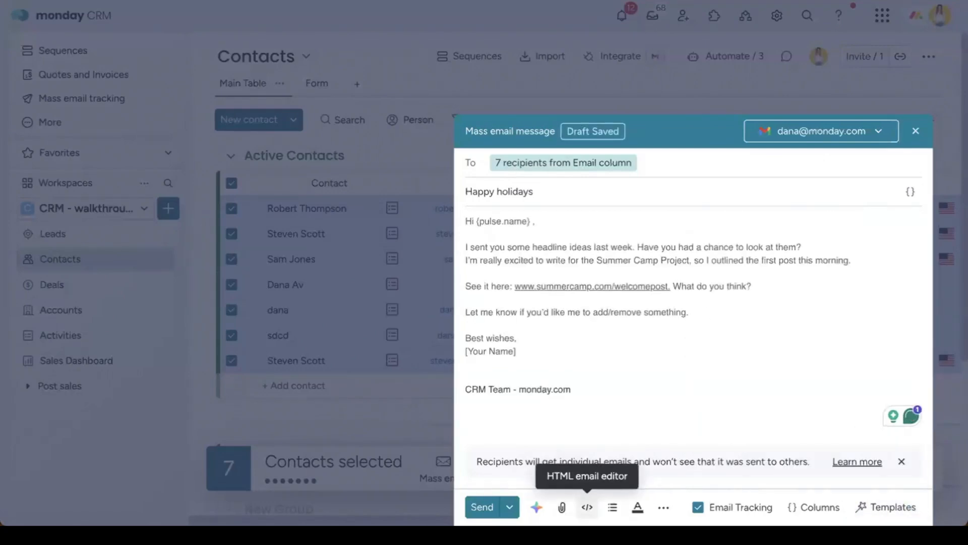
click(587, 506)
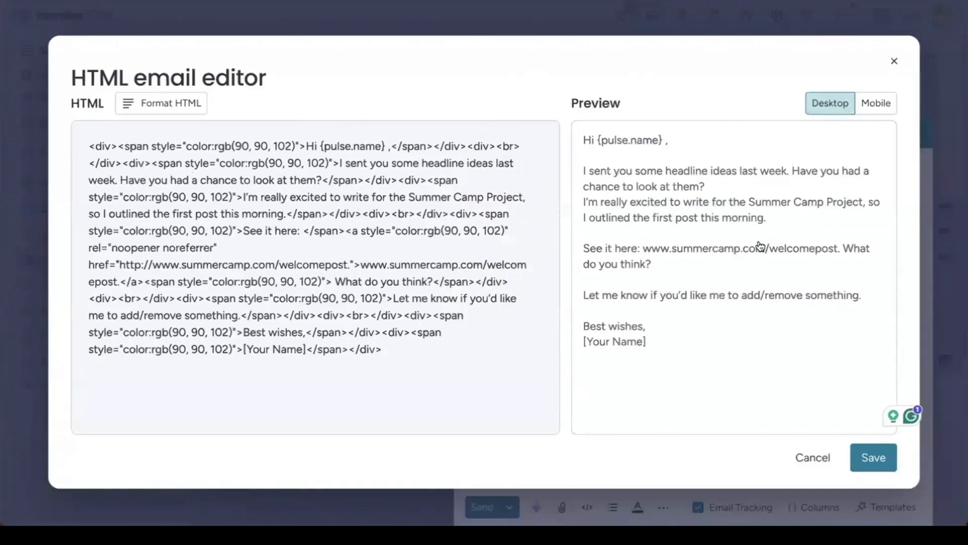
click(894, 62)
click(566, 371)
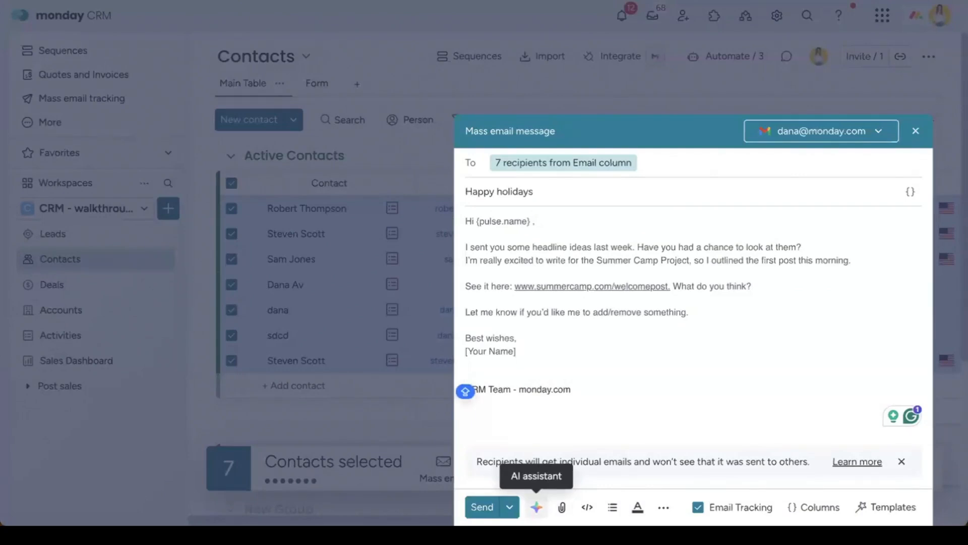
Step: Schedule the email to send on 14/04/2025 at 18:30
click(509, 506)
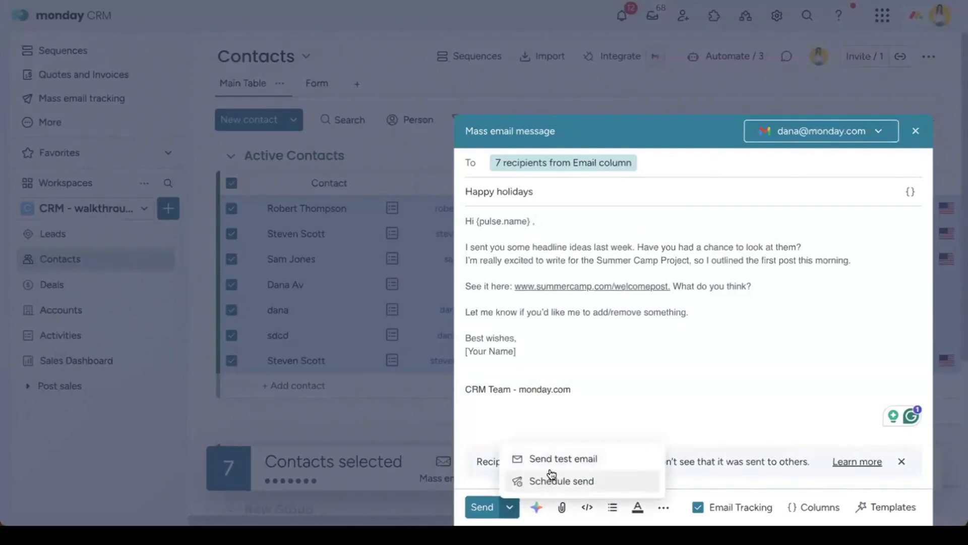
click(572, 482)
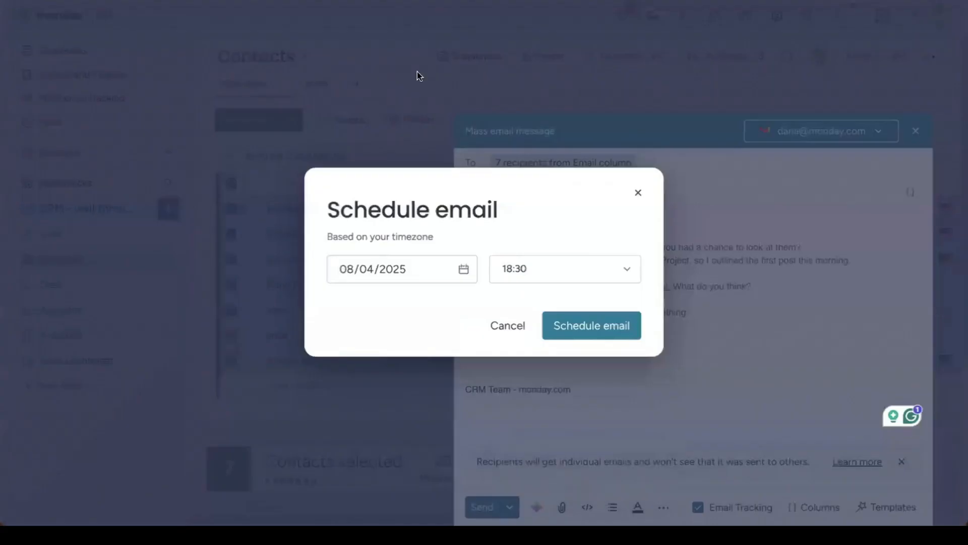
click(463, 270)
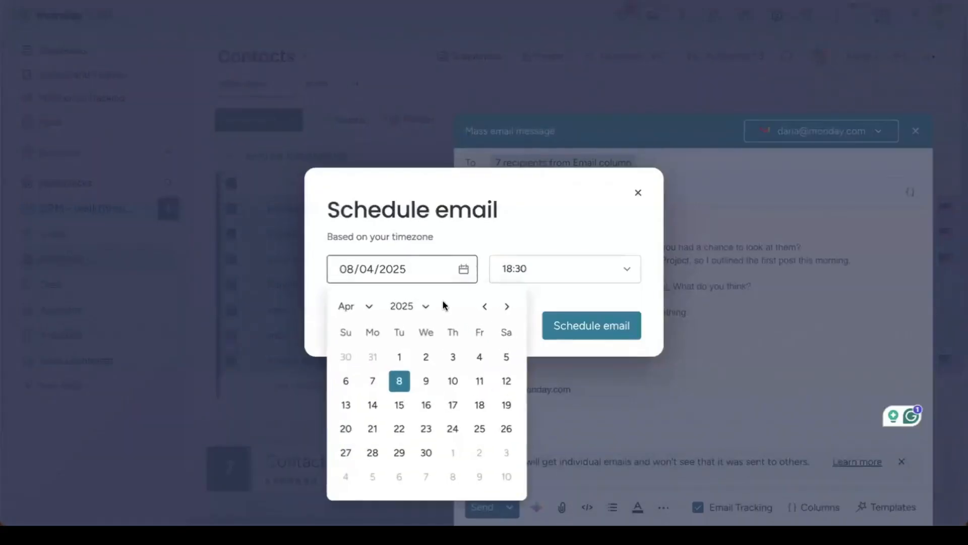
click(372, 404)
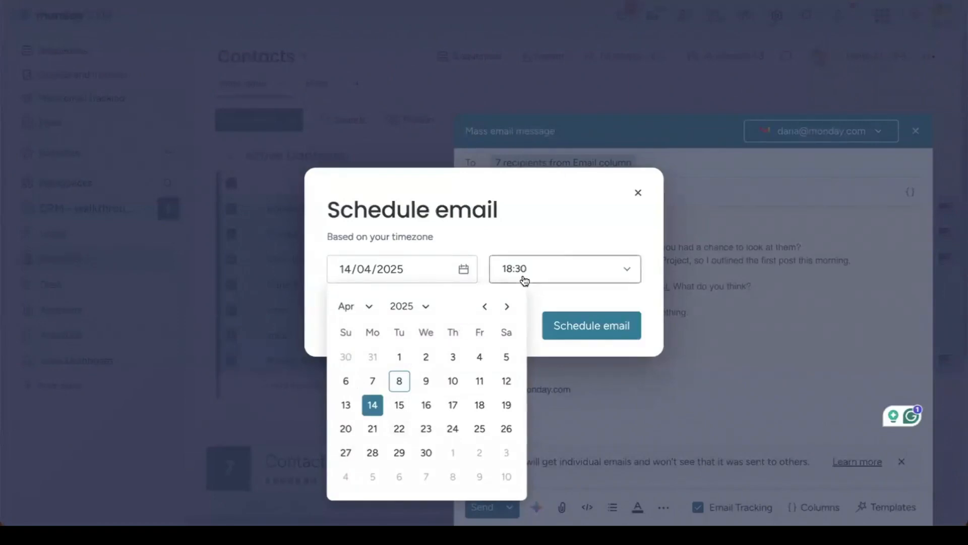
click(594, 324)
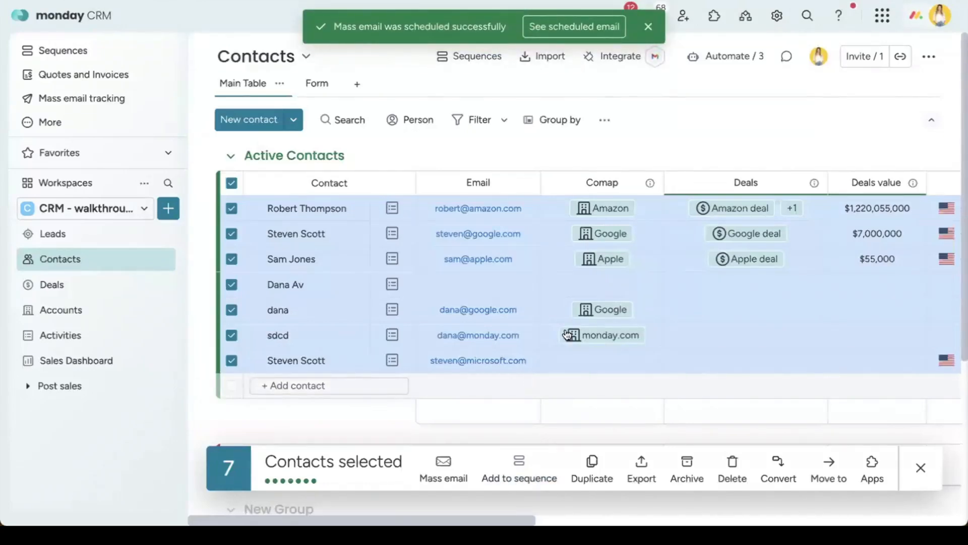
Step: Dismiss the confirmation, clear the contact selection, view dana's record, then go to Deals
click(649, 32)
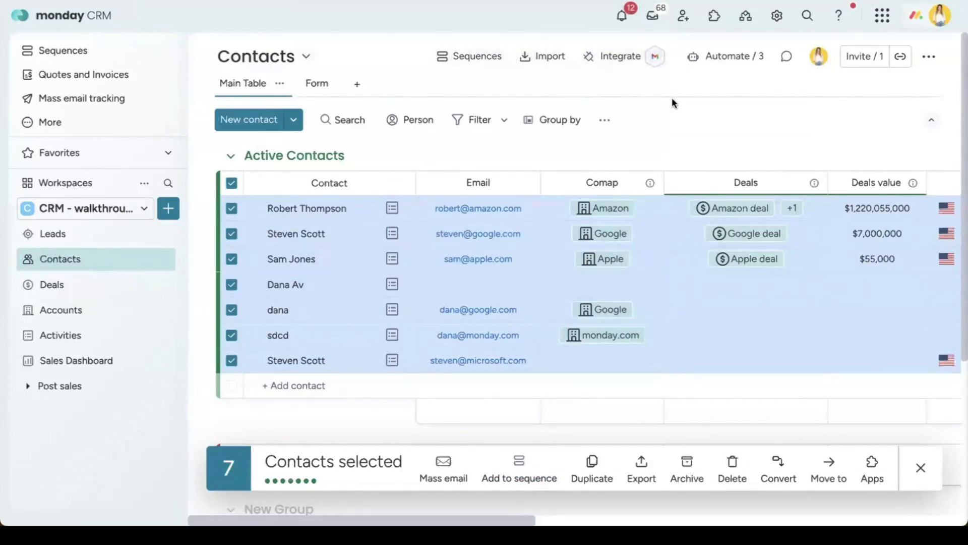
click(919, 468)
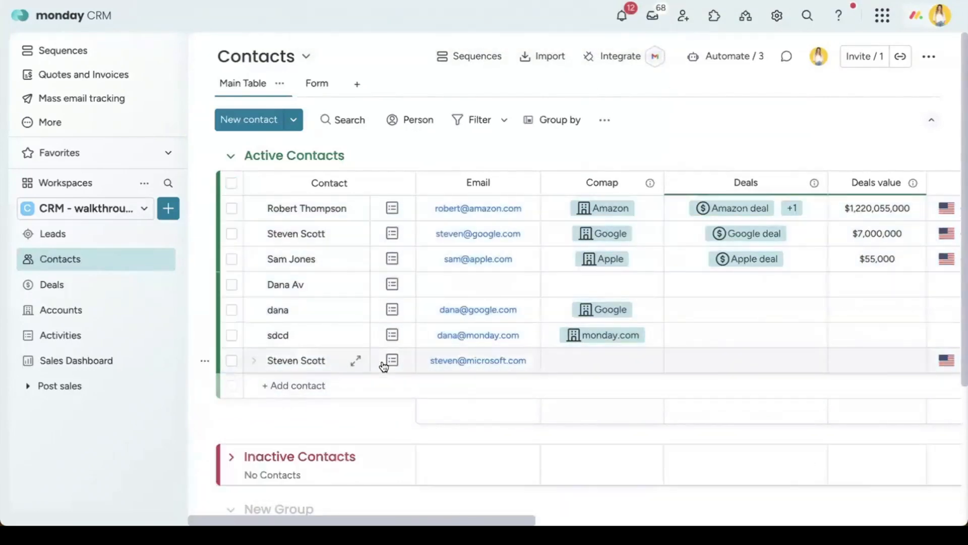
click(352, 310)
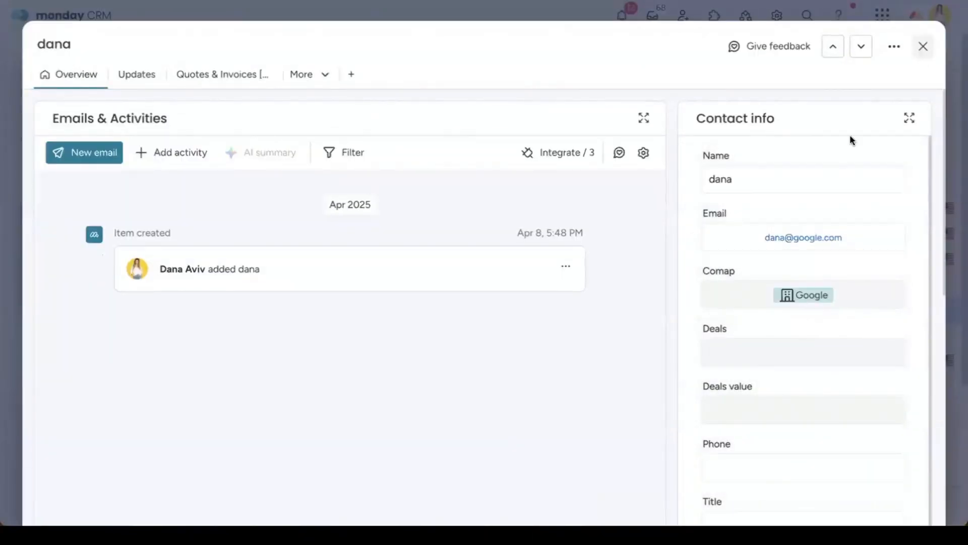
click(923, 46)
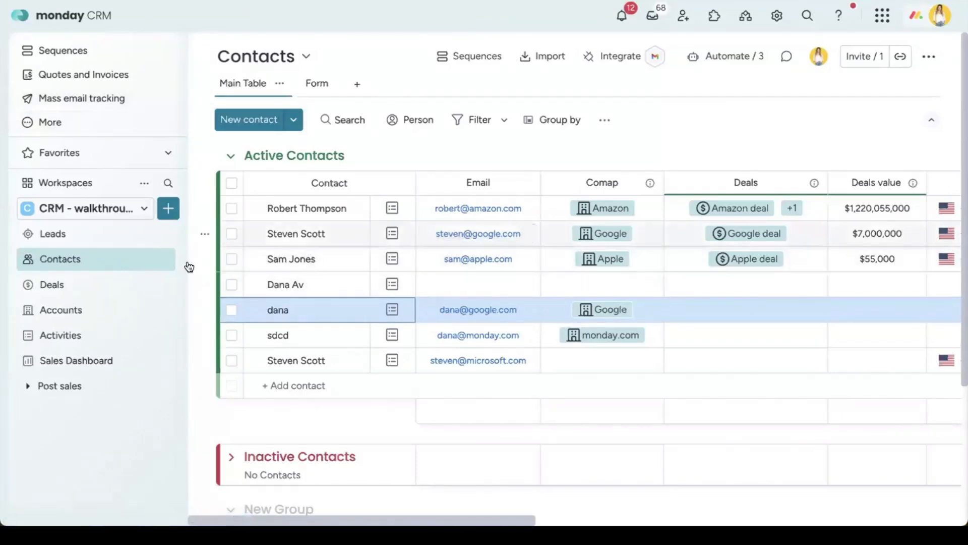
click(107, 285)
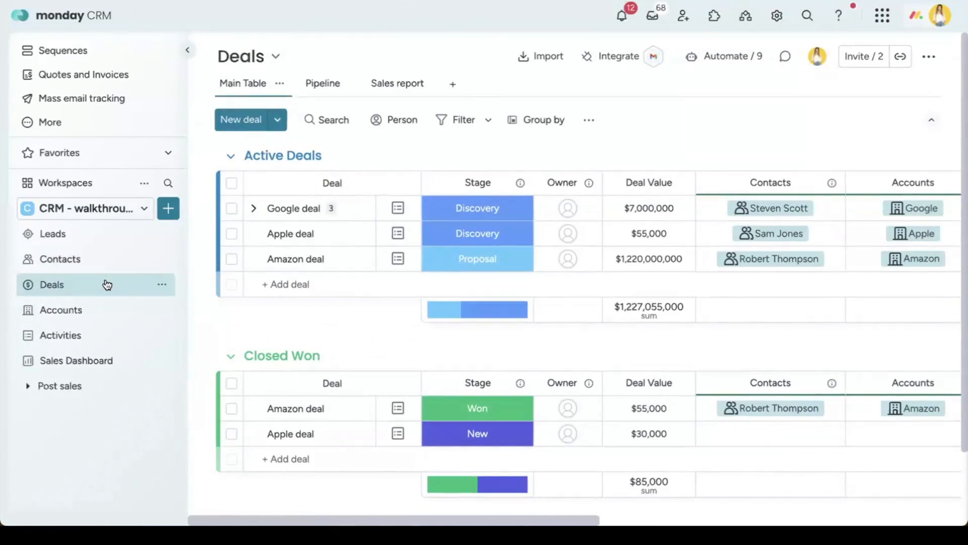
Step: Collapse the sidebar and assign owners to the Google and Apple deals in Active Deals
scroll(422, 272, right, 3)
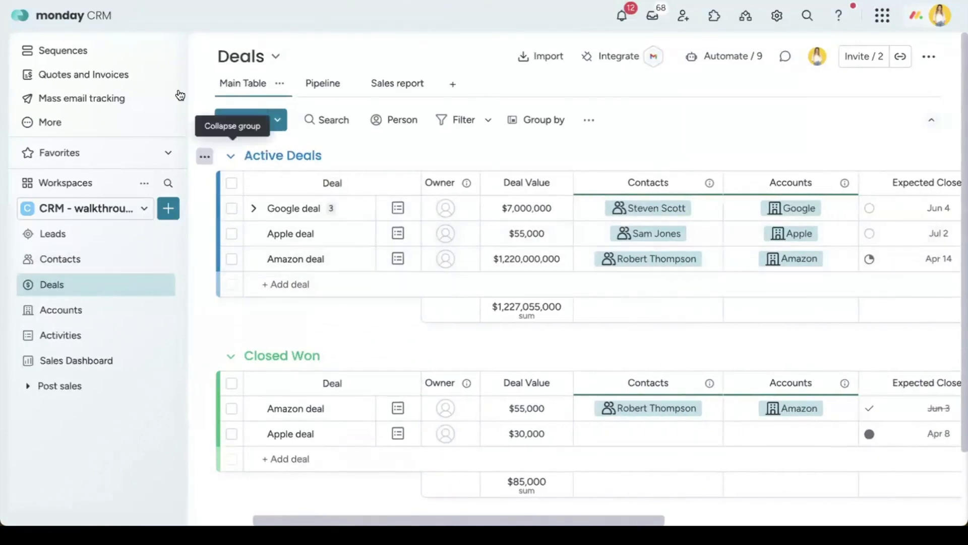
click(185, 48)
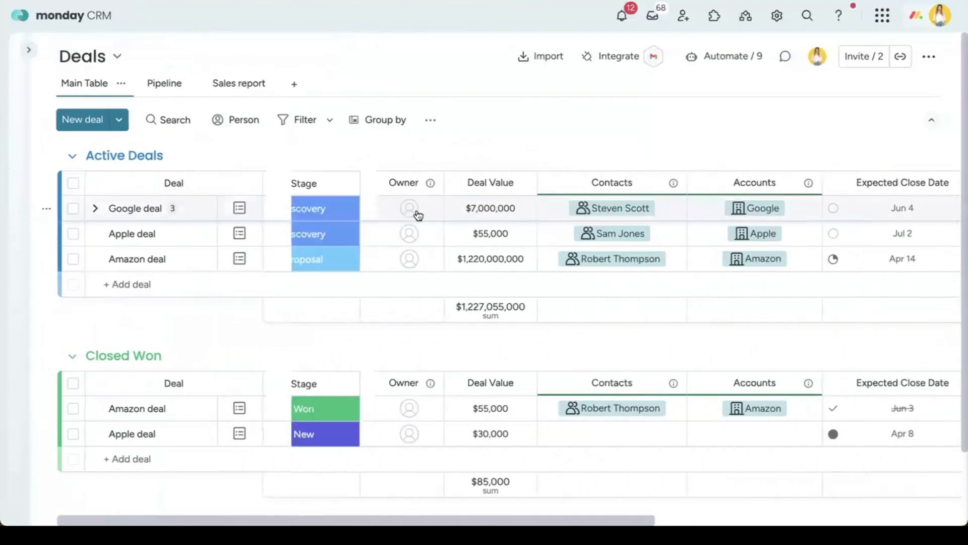
click(417, 216)
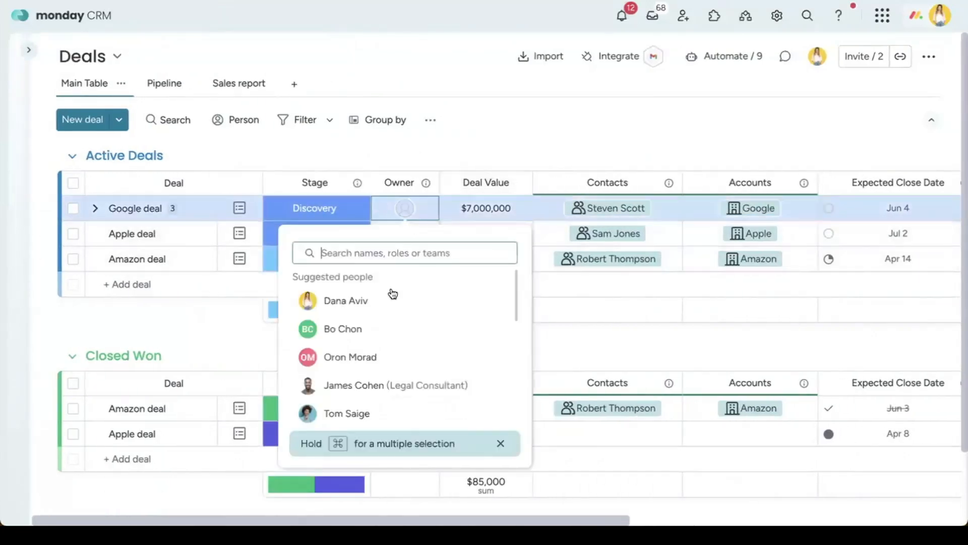
click(393, 300)
click(404, 235)
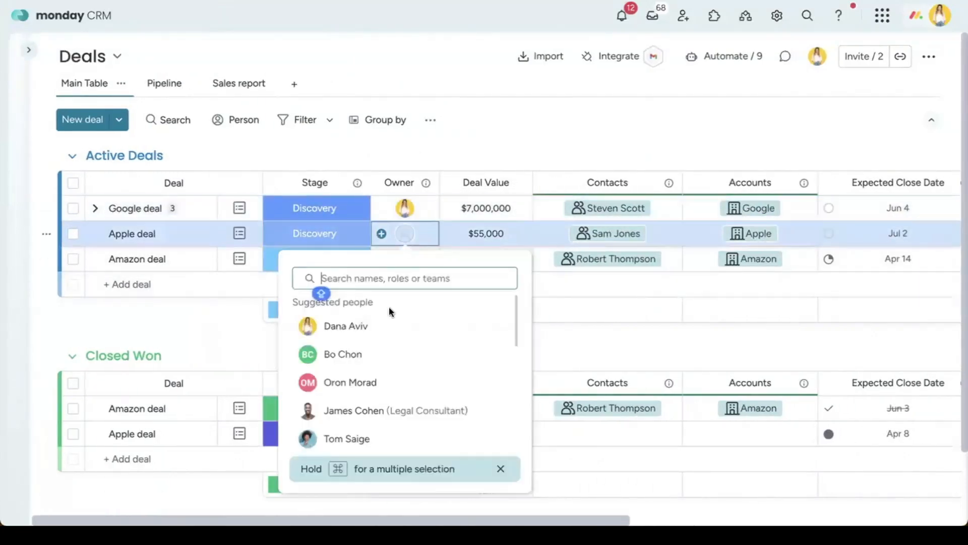
click(384, 360)
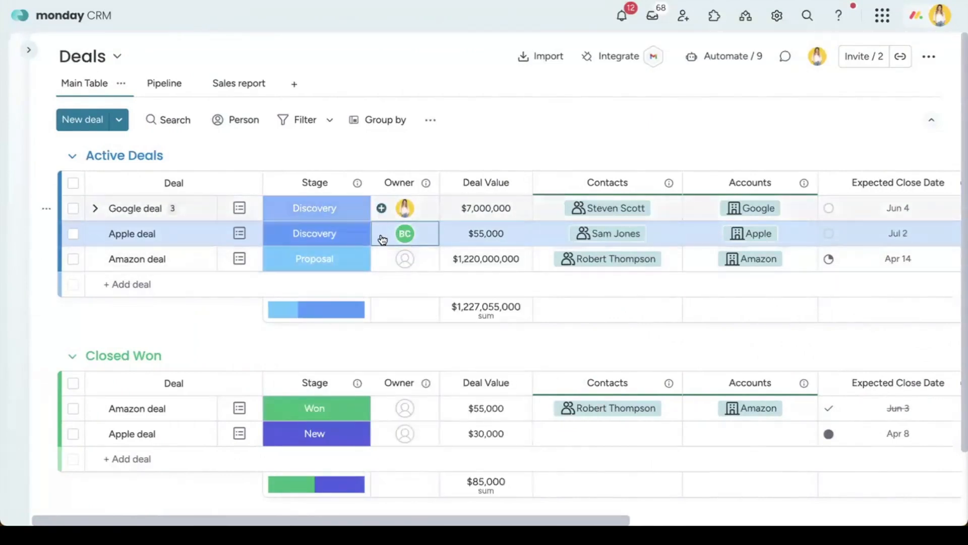
scroll(383, 212, right, 5)
scroll(460, 217, right, 4)
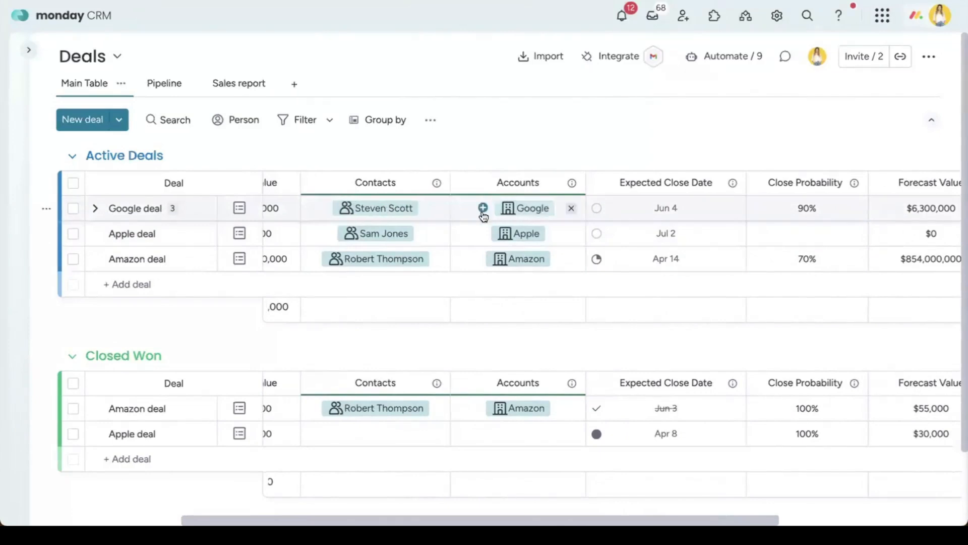
scroll(431, 213, left, 3)
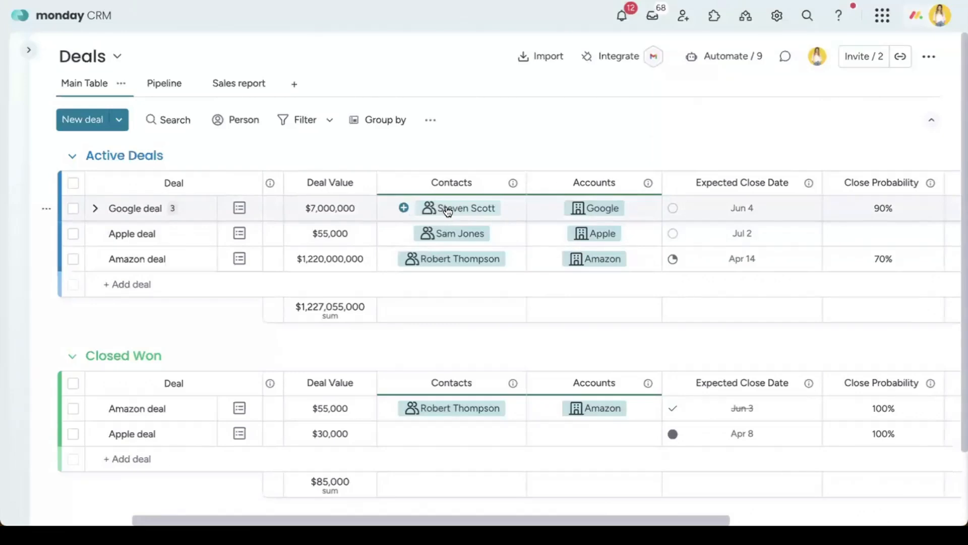
scroll(448, 211, right, 6)
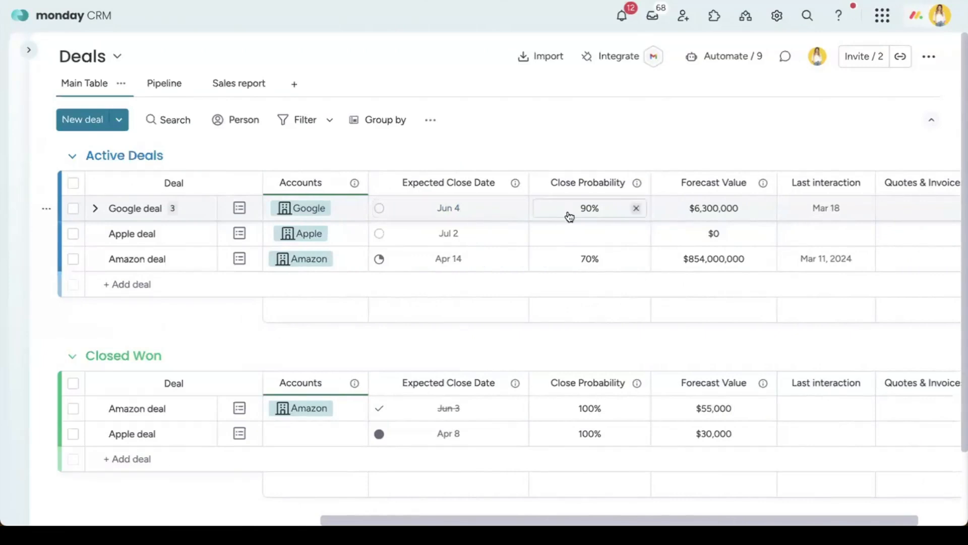
scroll(569, 213, right, 2)
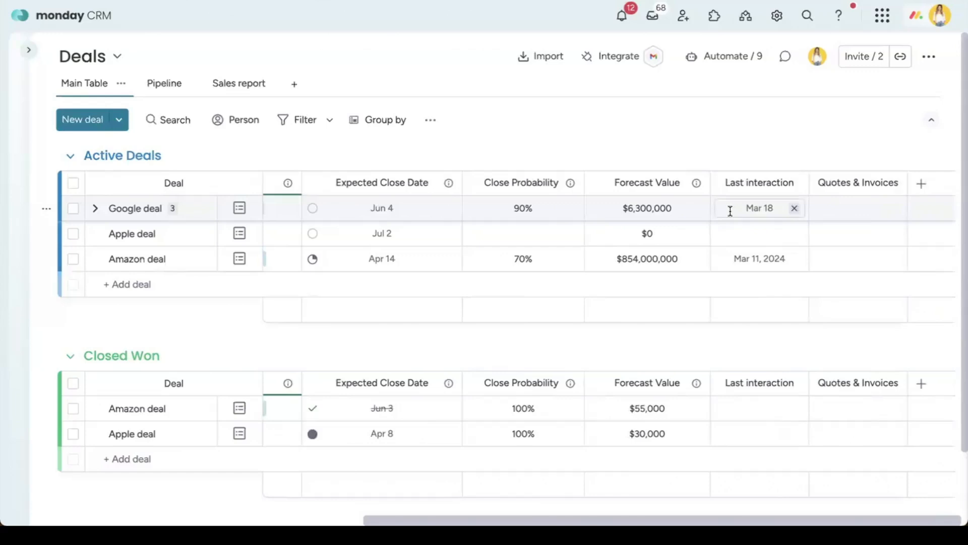
Step: Close the new-column type panel and bring up the Google deal's Quotes & Invoices templates
click(916, 194)
click(872, 201)
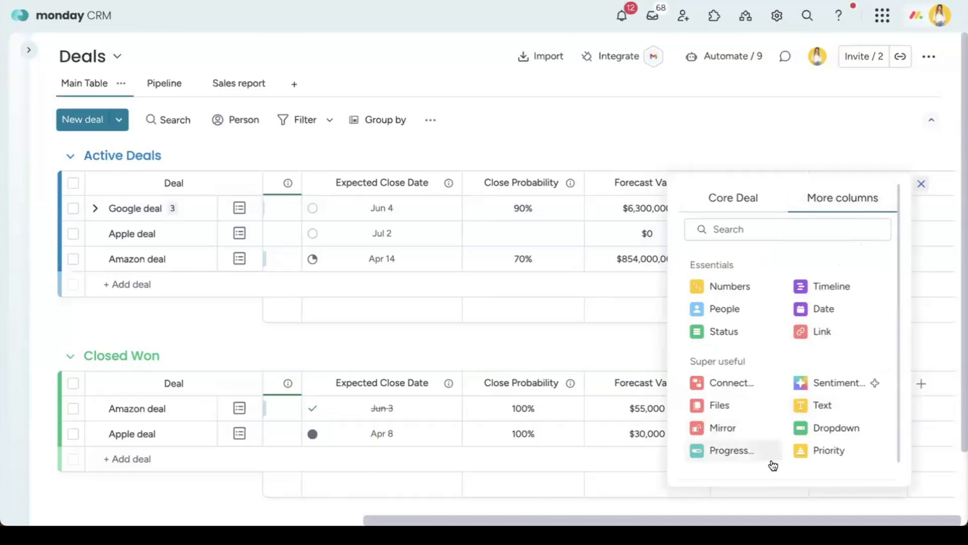
scroll(771, 465, down, 1)
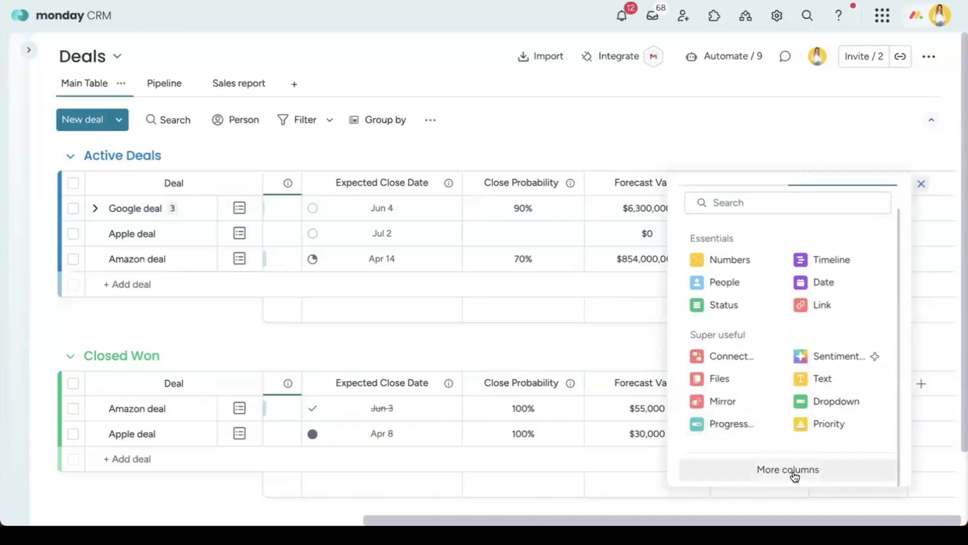
click(886, 126)
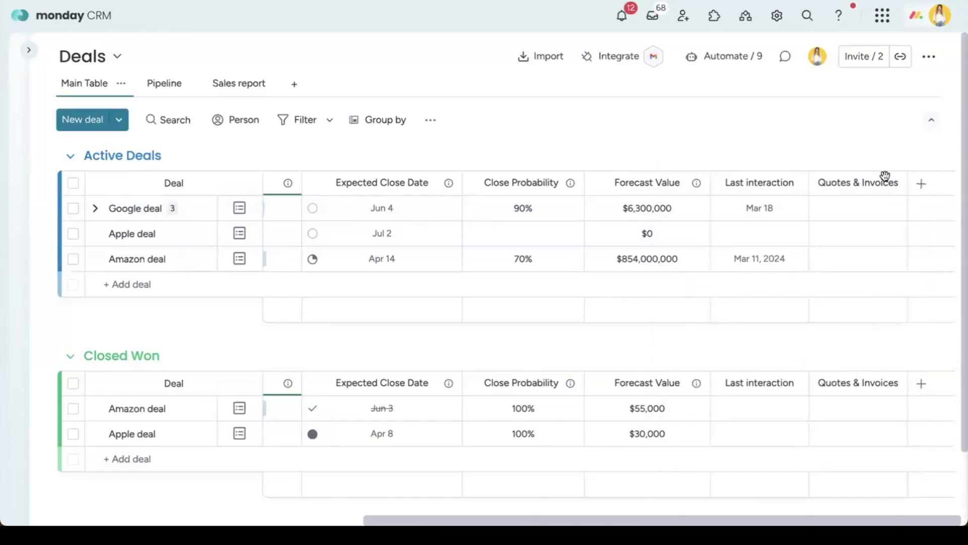
scroll(872, 217, left, 2)
click(871, 215)
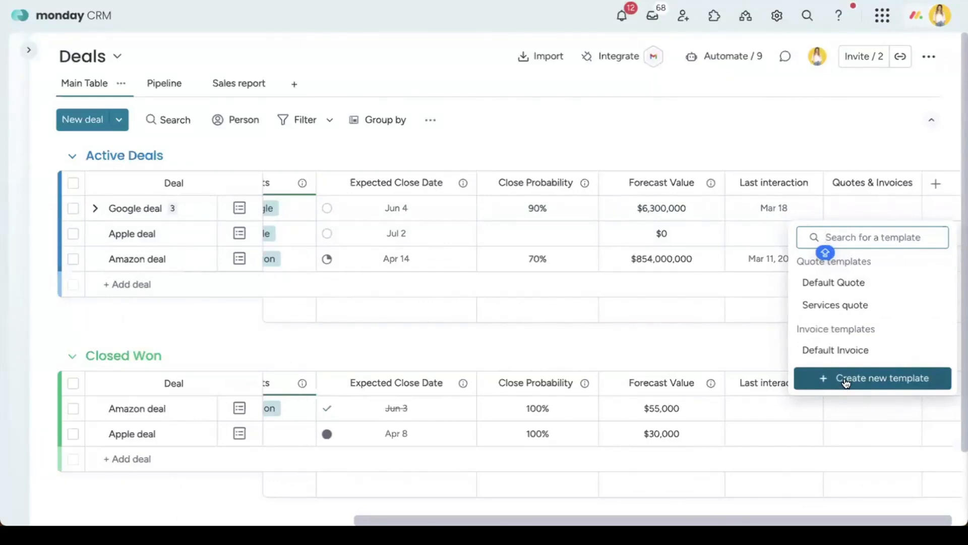
Step: Create a Services quote for Google, review its settings, brand, recipient and pricing, then close it
click(878, 305)
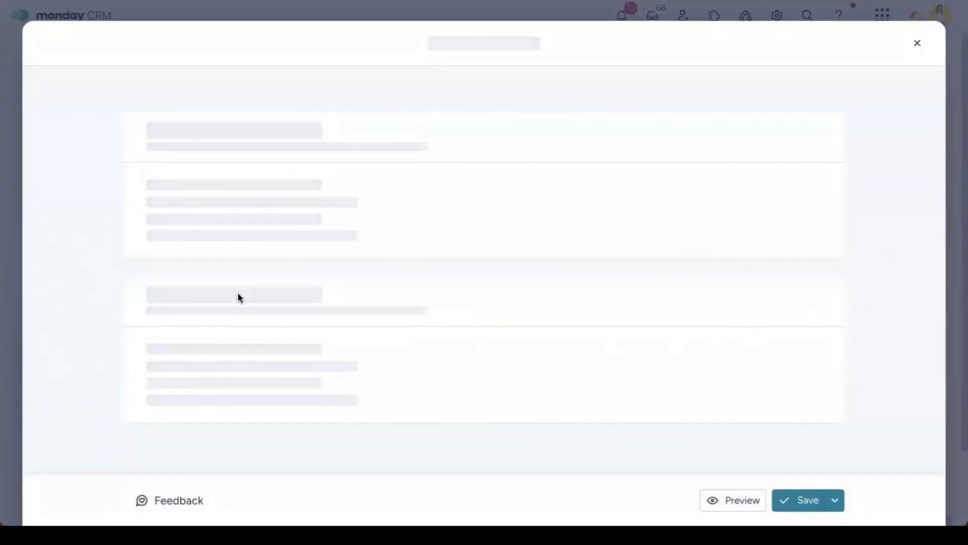
scroll(592, 356, down, 10)
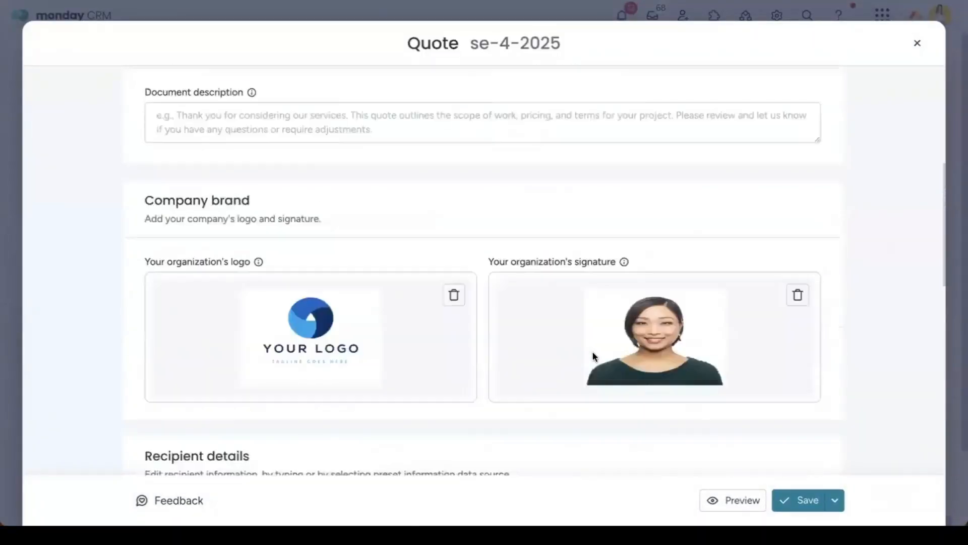
scroll(591, 357, up, 5)
scroll(616, 355, up, 6)
scroll(607, 359, down, 5)
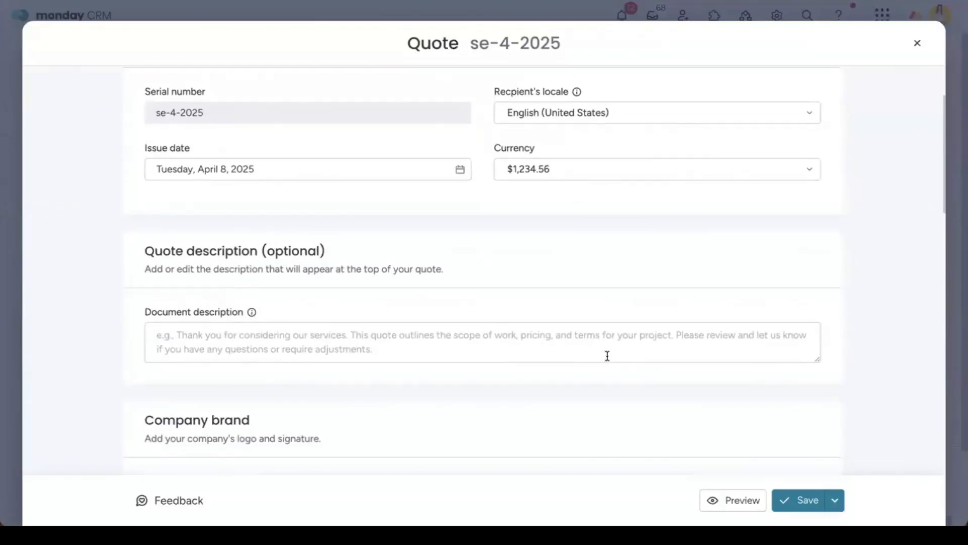
scroll(436, 301, down, 2)
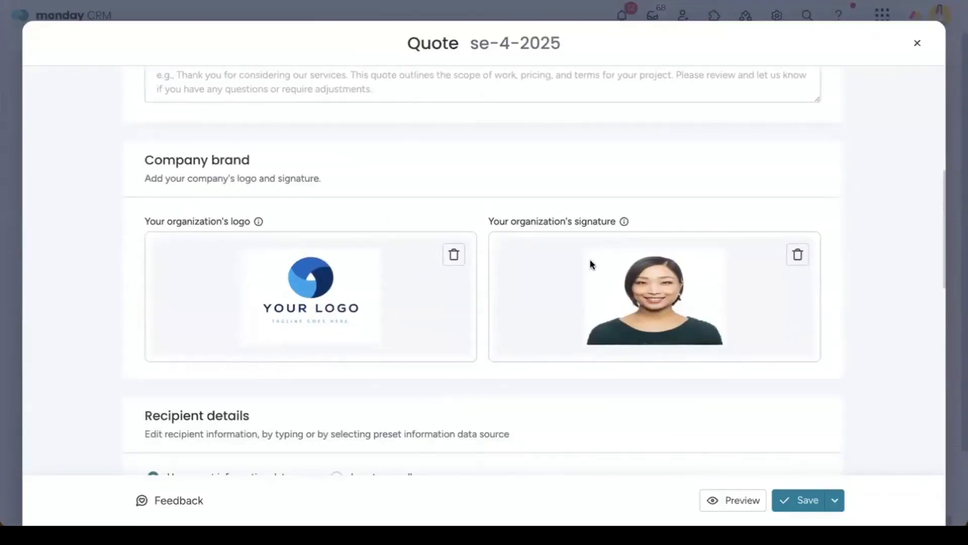
scroll(590, 259, down, 5)
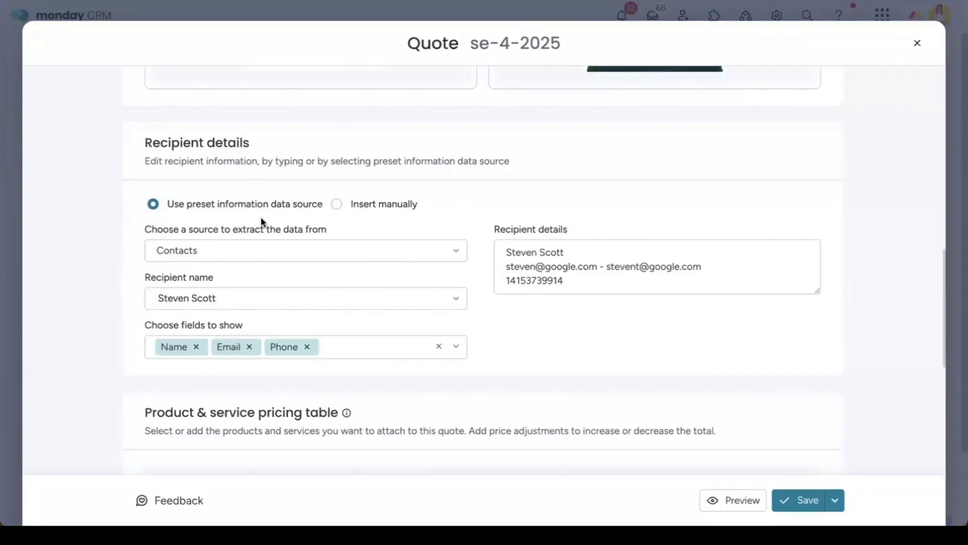
scroll(261, 219, down, 1)
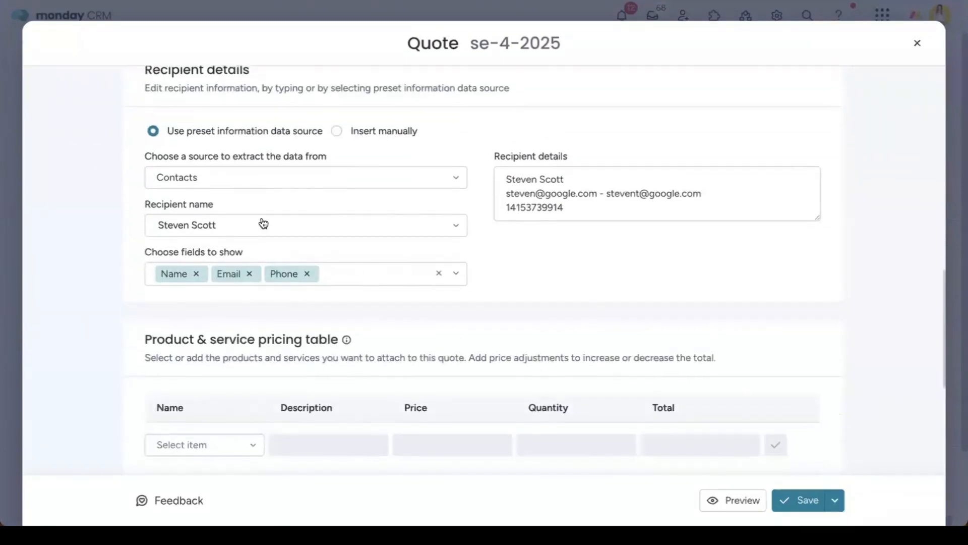
scroll(662, 277, down, 2)
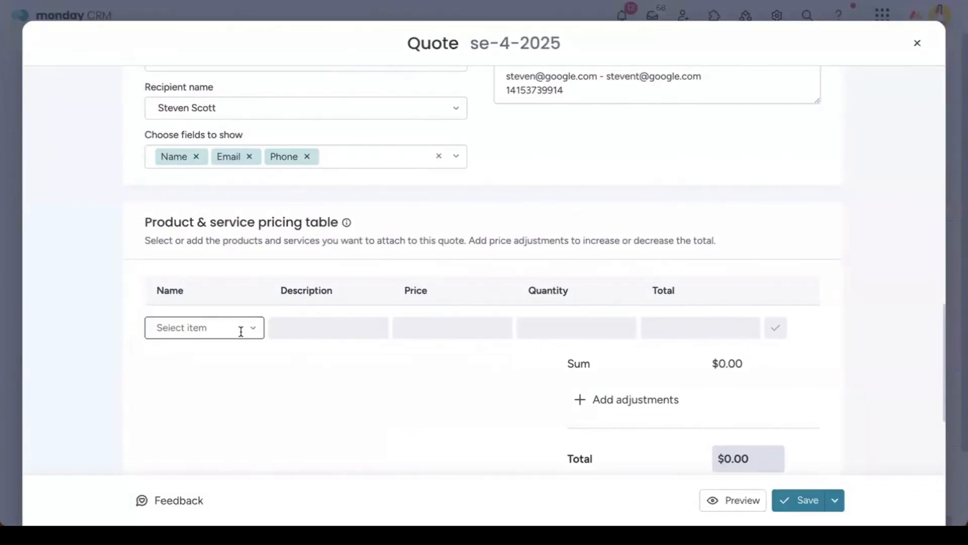
click(923, 47)
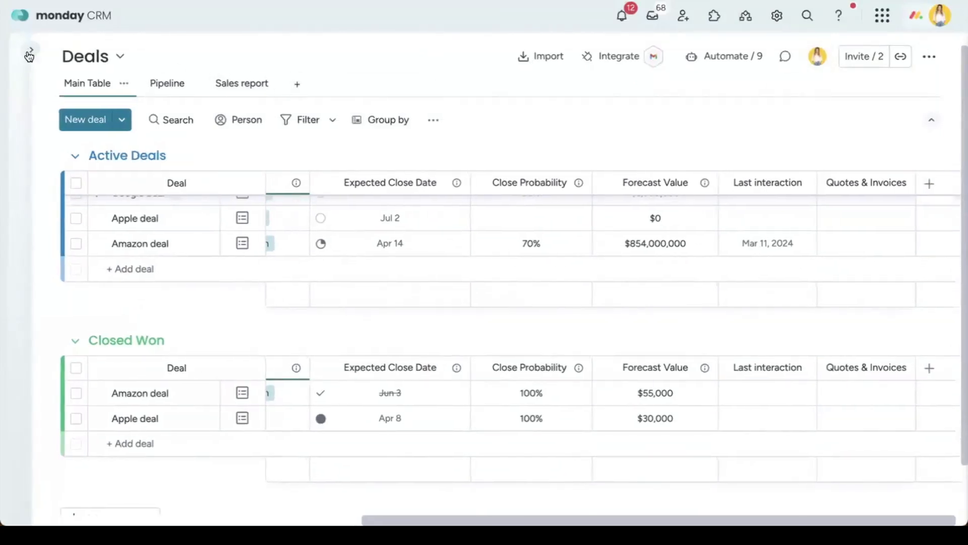
Step: Open Products & Services under Post sales and add an item named 'Consultation hours'
click(29, 52)
click(69, 389)
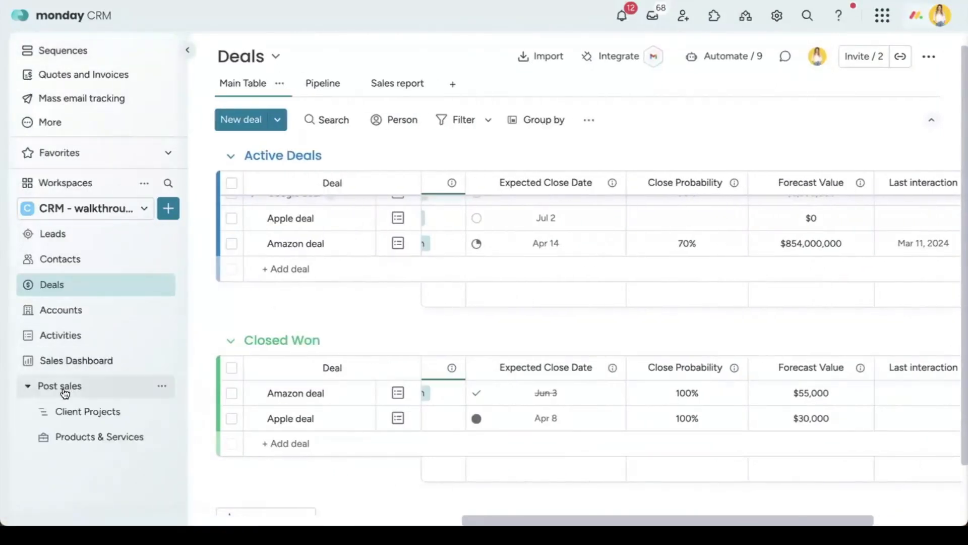
click(71, 443)
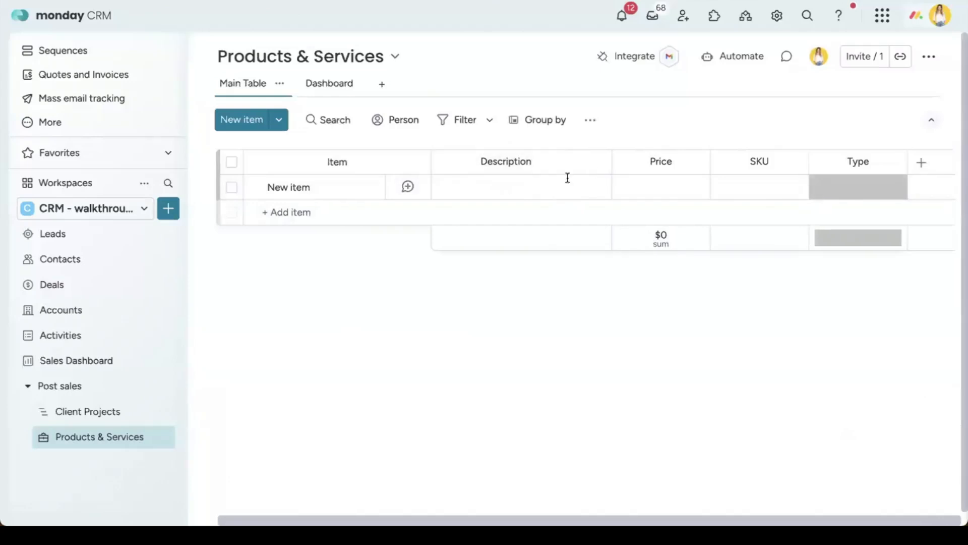
click(266, 214)
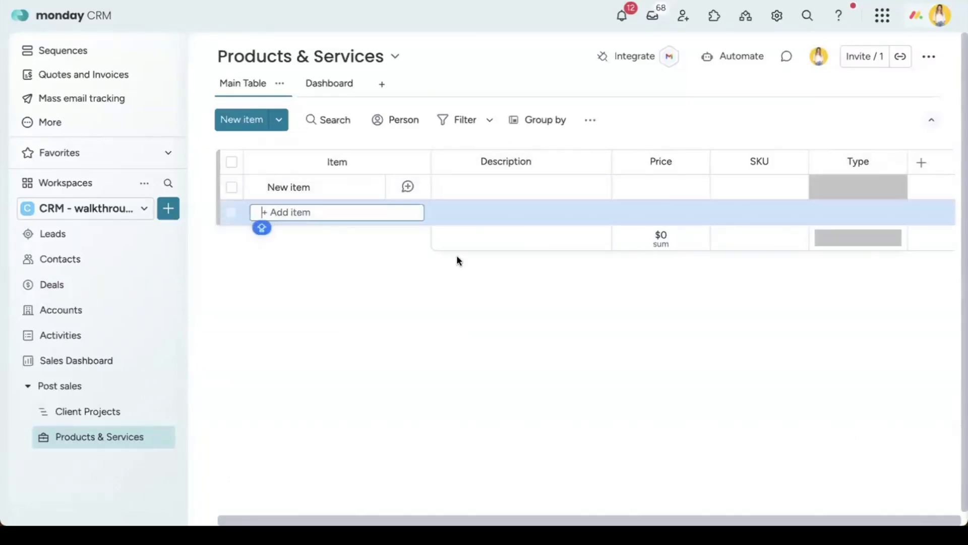
text(Ma)
key(BackSpace)
key(BackSpace)
key(Caps_Lock)
text(Consultat)
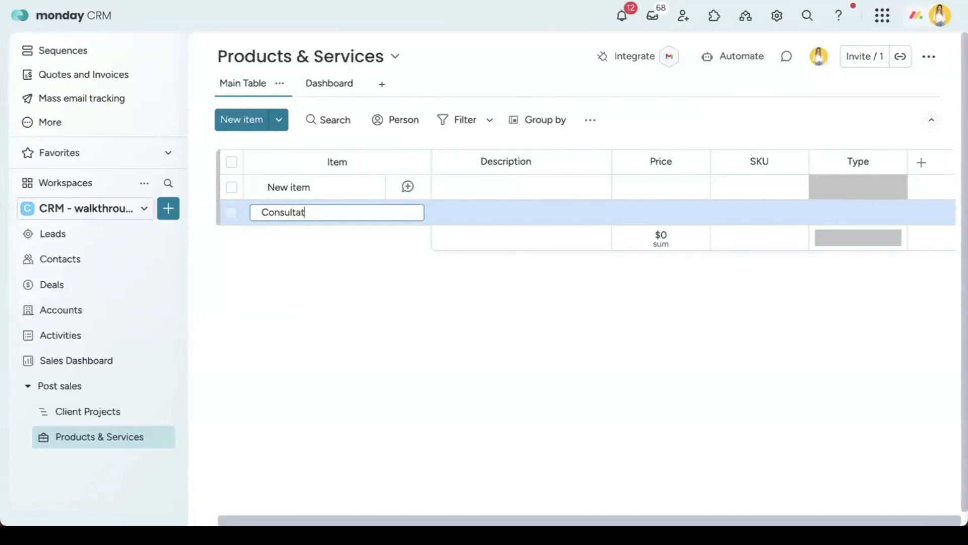
text(ion hours)
key(Return)
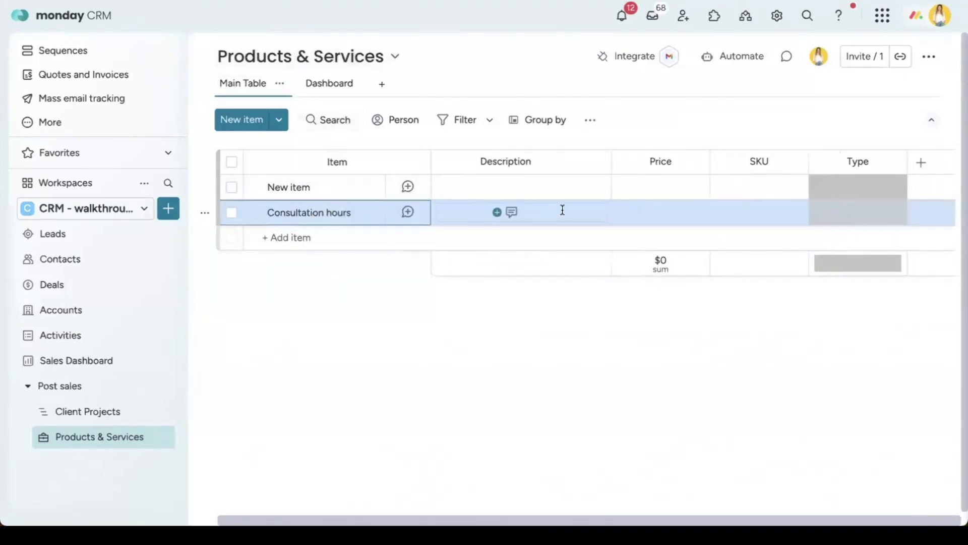
Step: Price Consultation hours at $50, set its type to Service, and return to Deals
click(656, 207)
text(50)
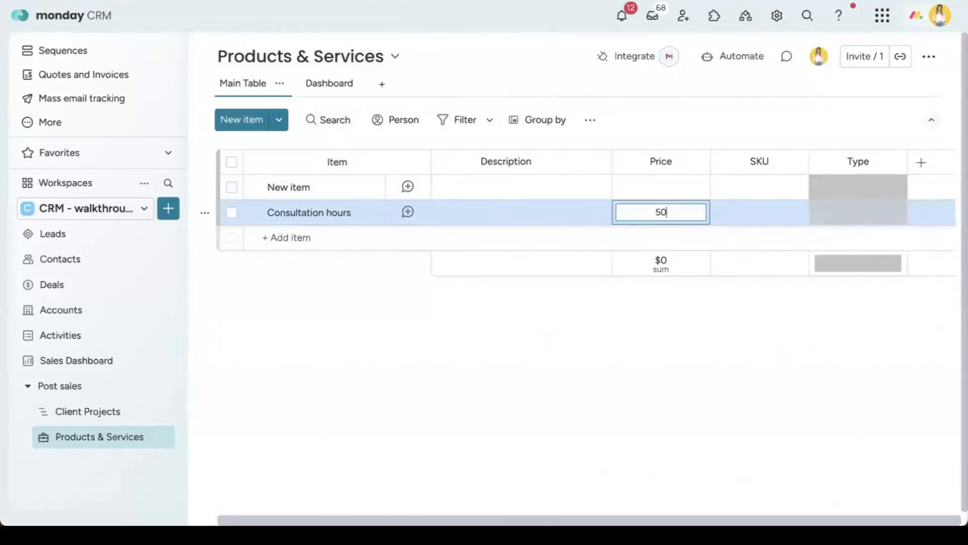
click(772, 214)
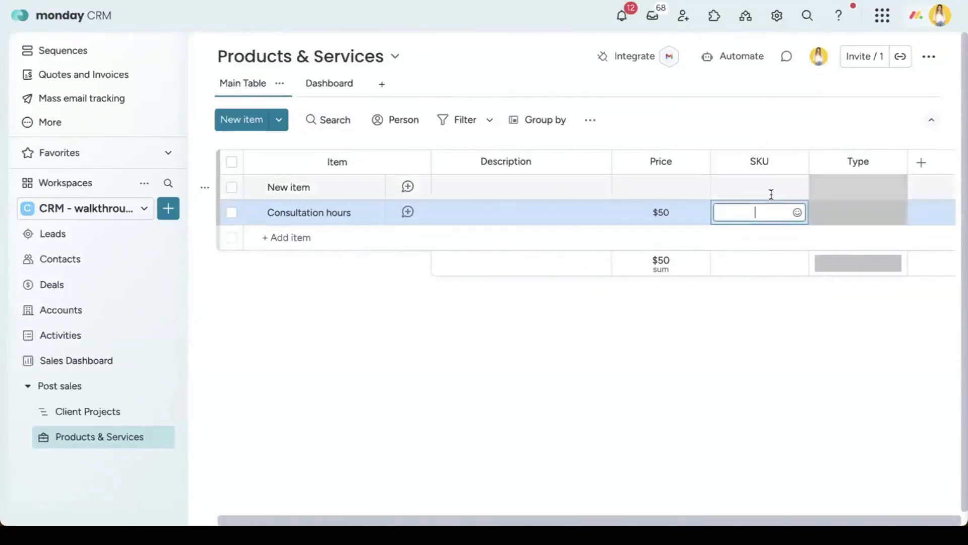
click(857, 227)
click(862, 219)
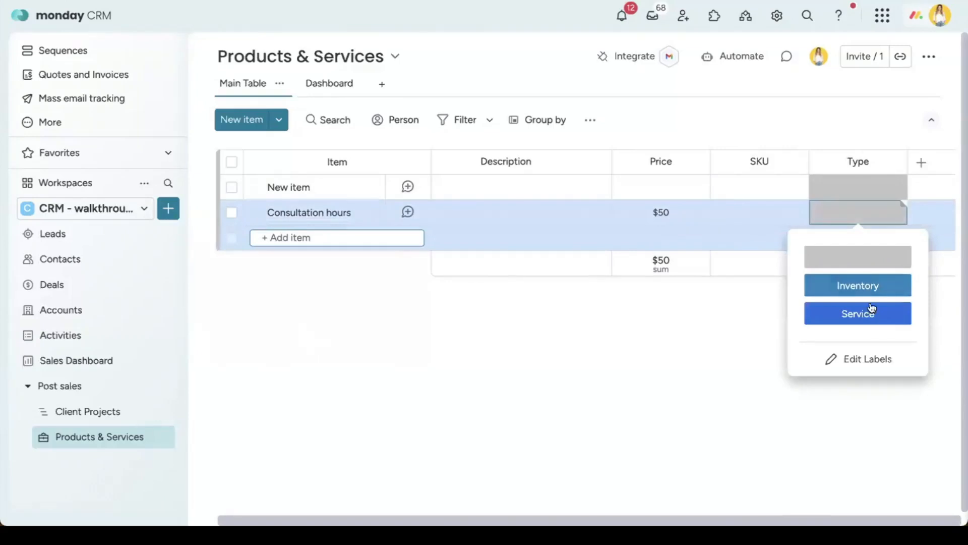
click(858, 313)
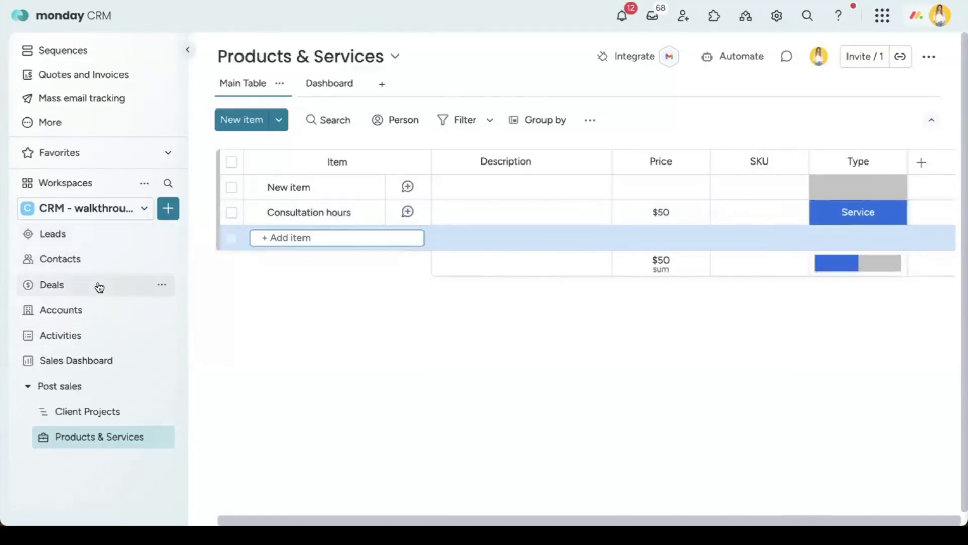
click(52, 284)
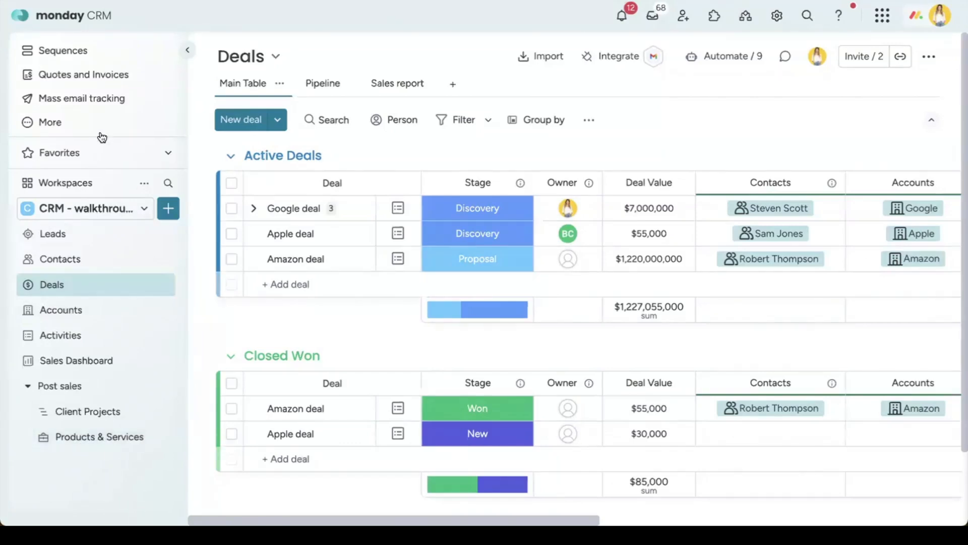
Step: On the Quotes & Invoices board, preview the se-1-2025 quote PDF and close it
click(76, 81)
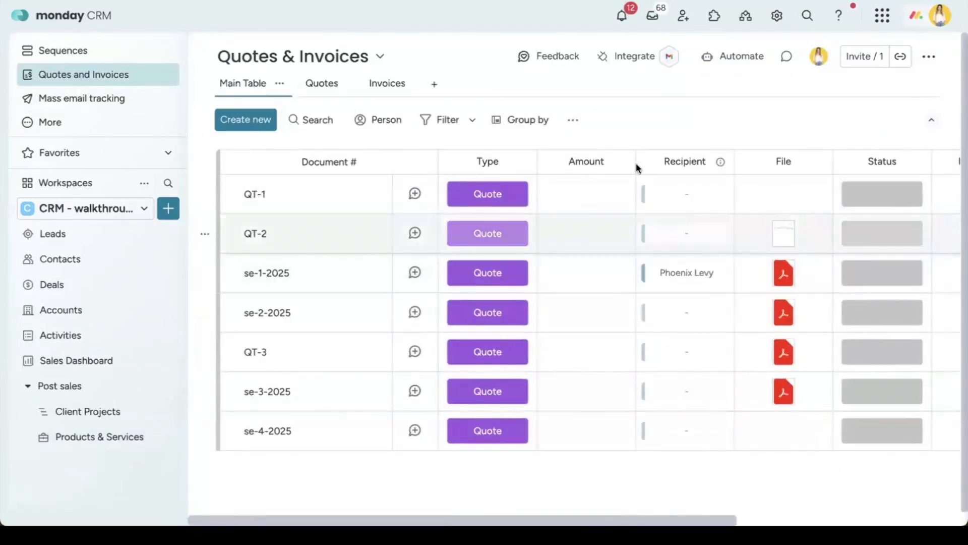
click(785, 277)
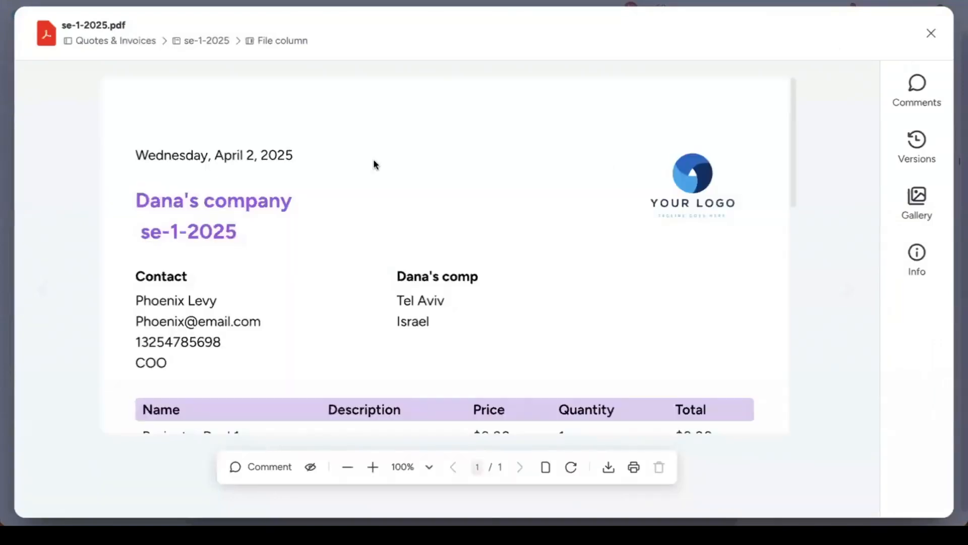
scroll(696, 273, down, 8)
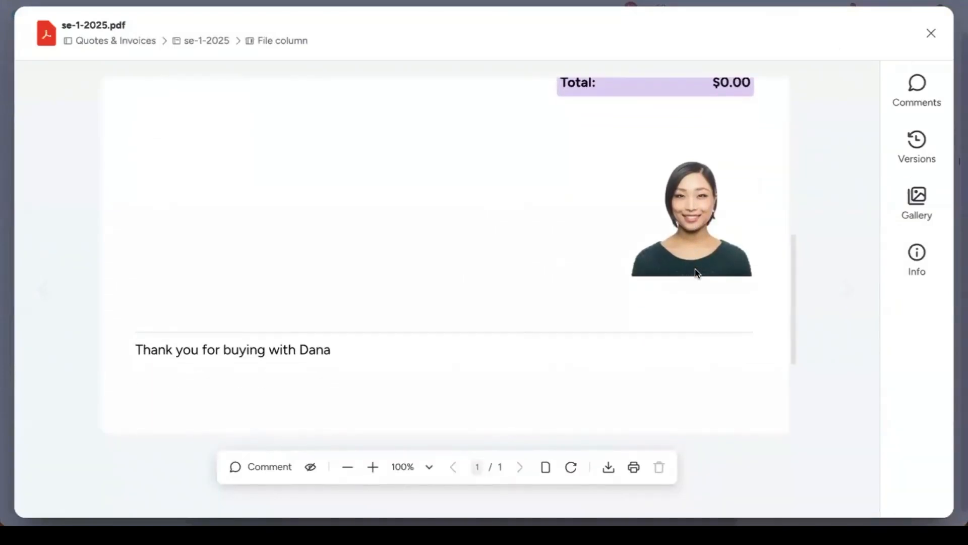
scroll(697, 273, up, 8)
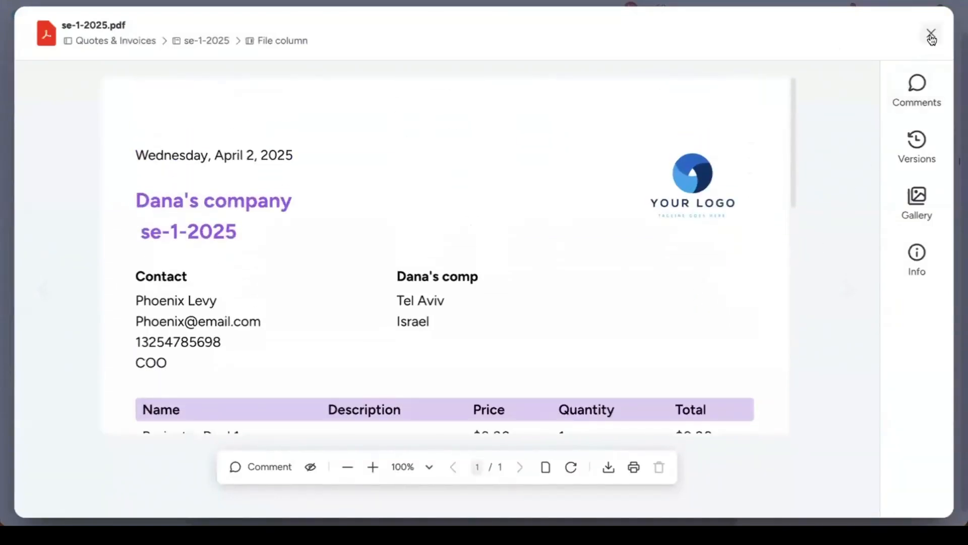
click(930, 34)
Step: Start a new quote template with Products & Services as the recipient source board
click(241, 121)
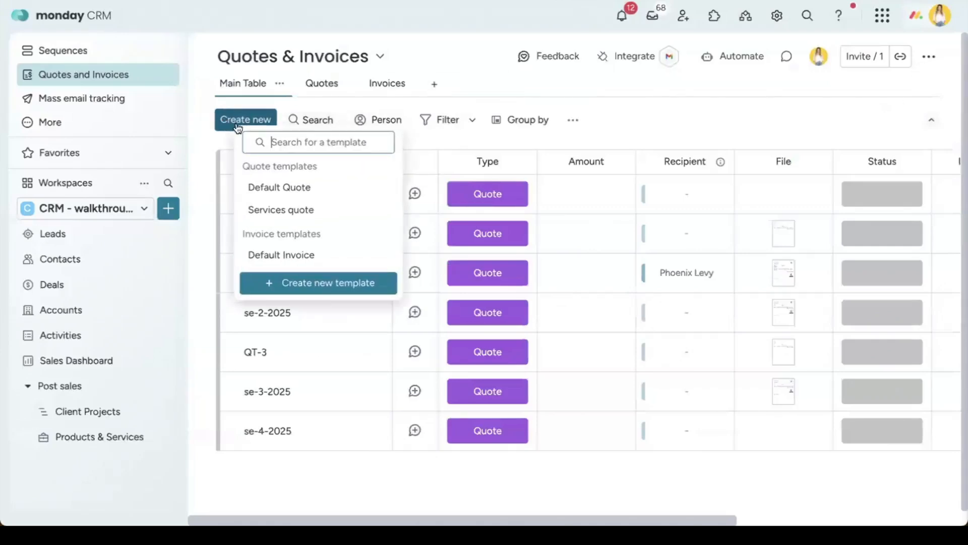
click(320, 280)
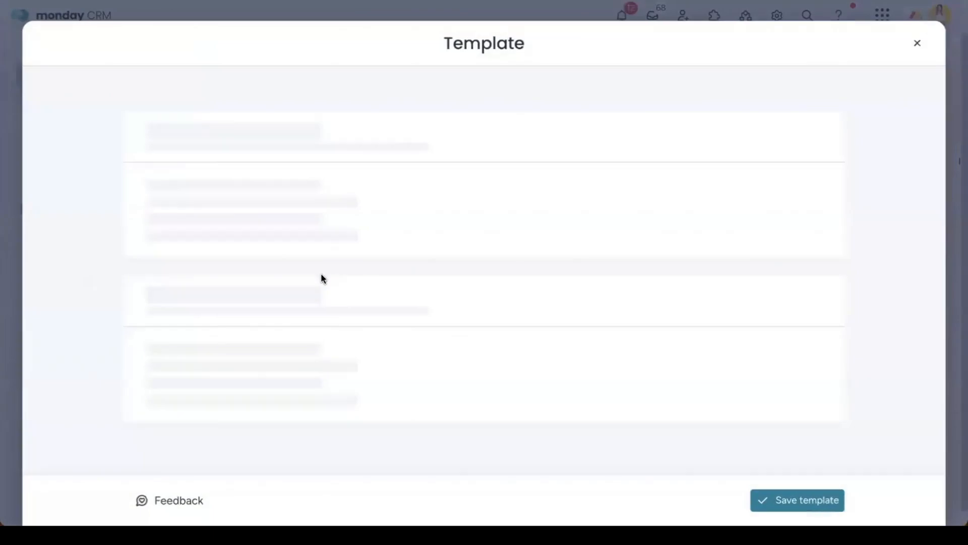
scroll(481, 276, down, 18)
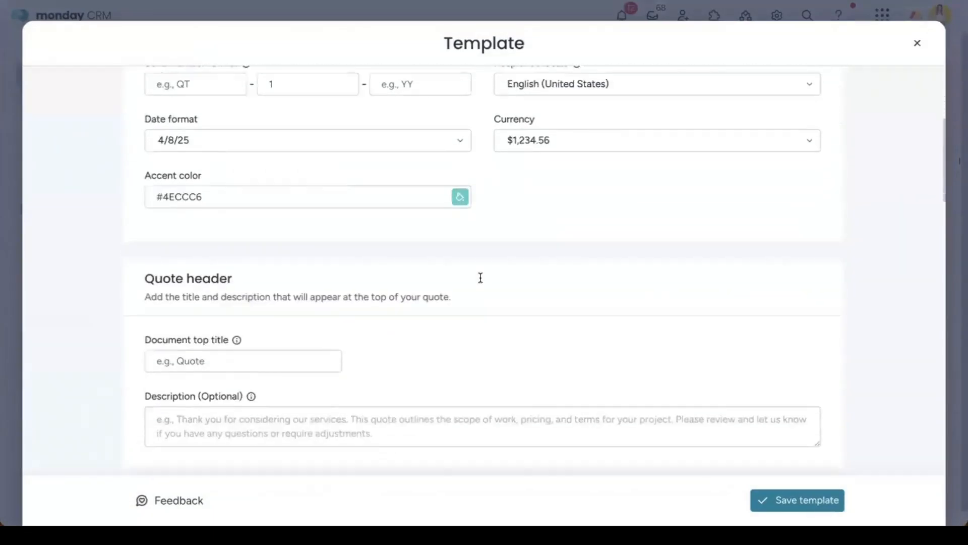
scroll(479, 276, down, 5)
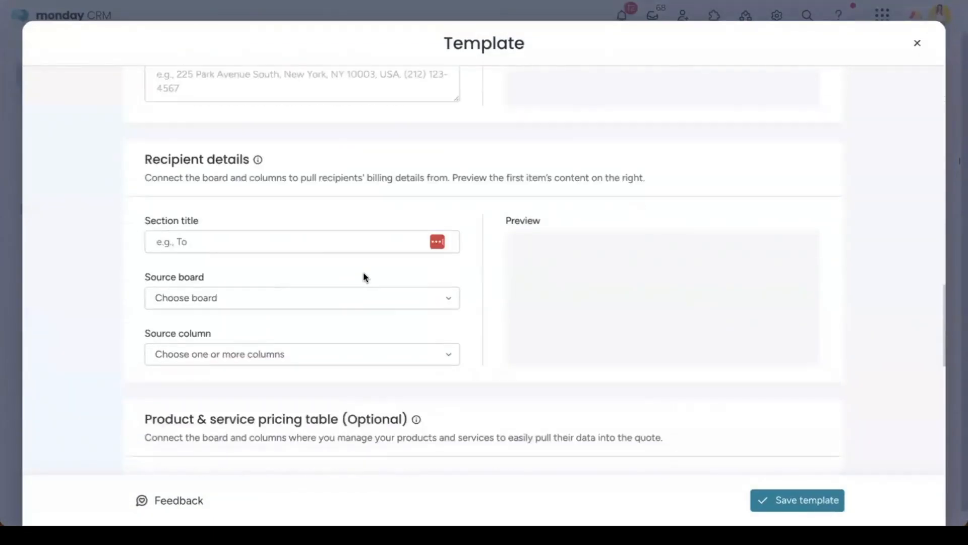
click(242, 236)
scroll(292, 308, down, 5)
scroll(296, 309, up, 5)
scroll(295, 308, down, 3)
scroll(294, 309, up, 5)
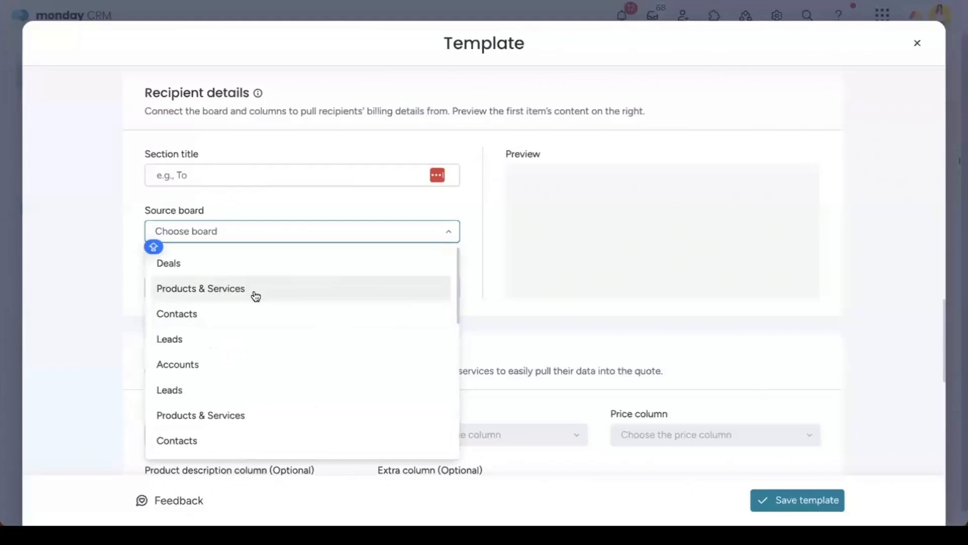
click(276, 286)
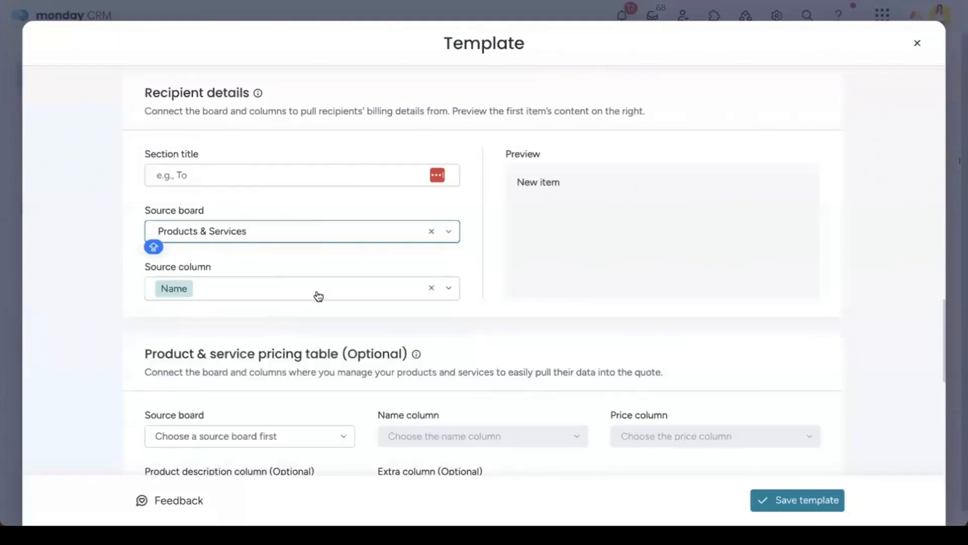
Step: Close the quote template editor and exit without saving
scroll(407, 314, down, 9)
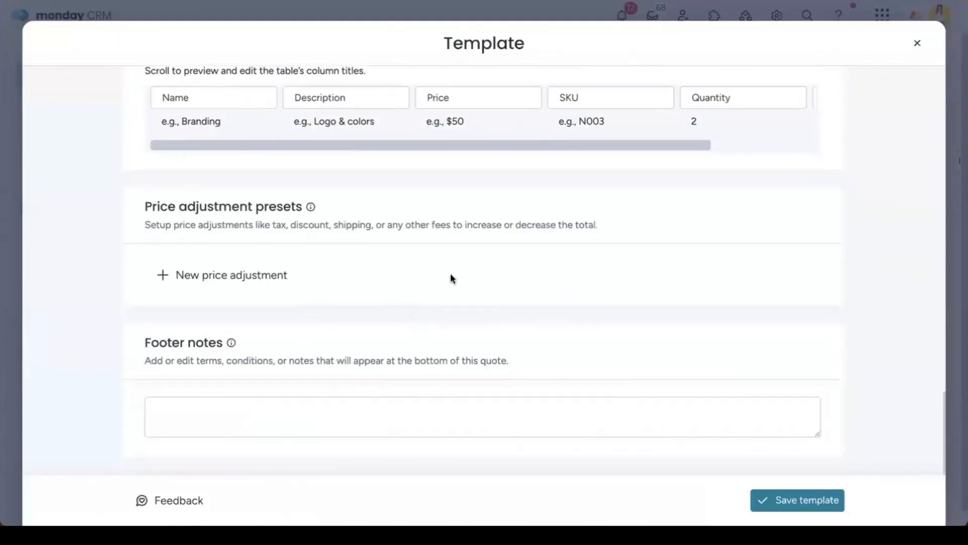
click(917, 44)
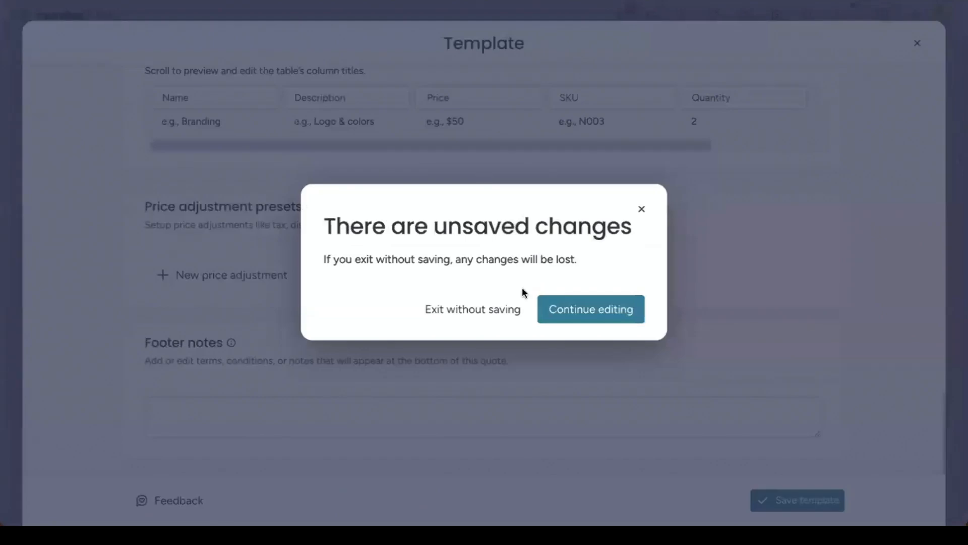
click(460, 315)
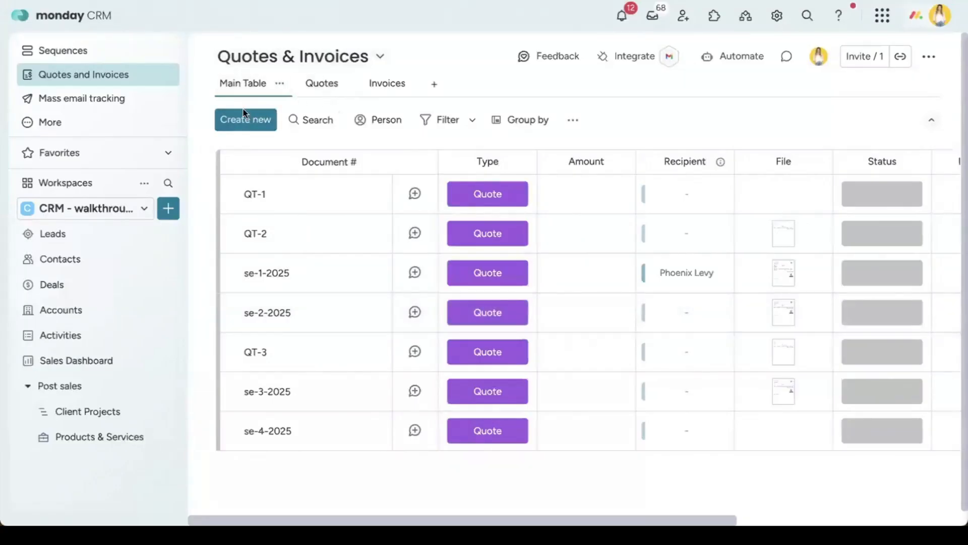
Step: On Deals, check and dismiss Google deal's quote template choices, then open the Google deal record
click(100, 286)
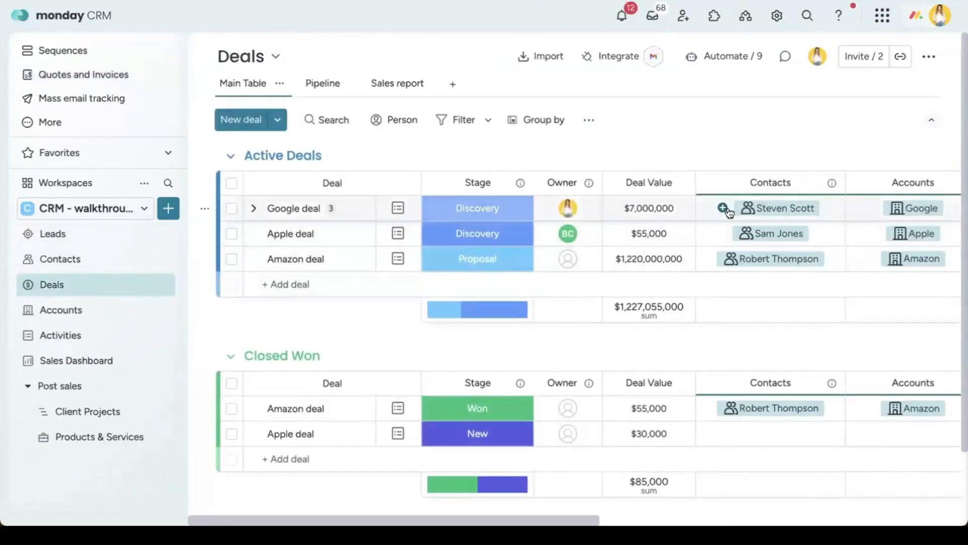
scroll(729, 212, right, 5)
click(858, 211)
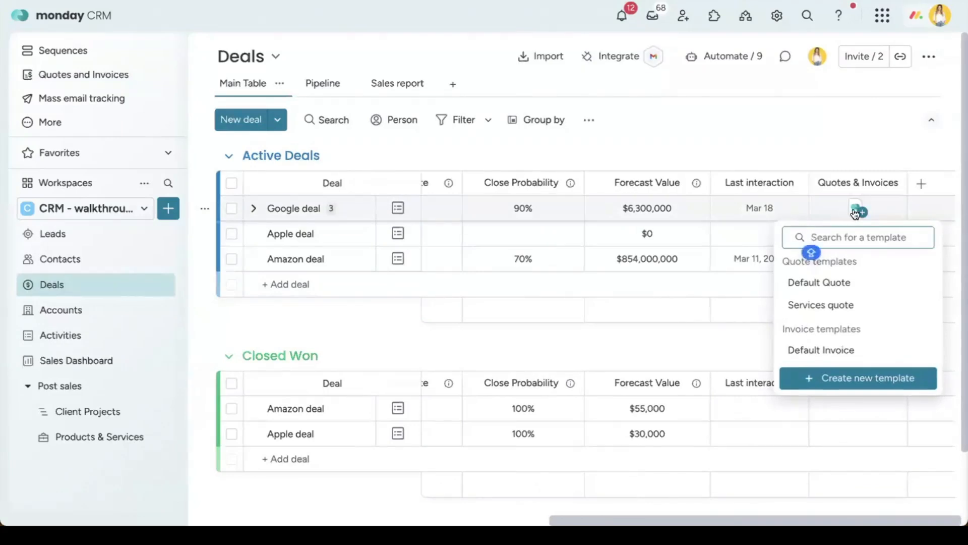
click(859, 210)
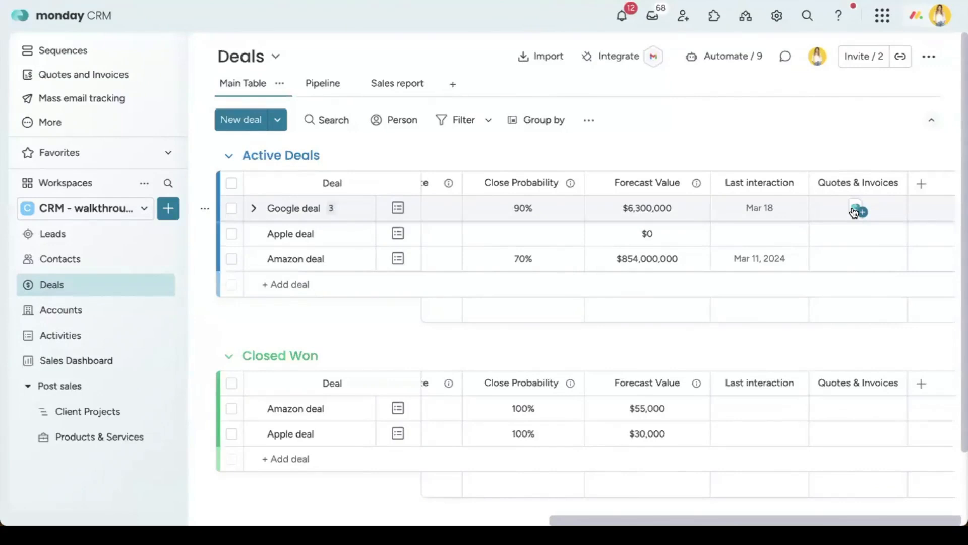
scroll(854, 212, left, 5)
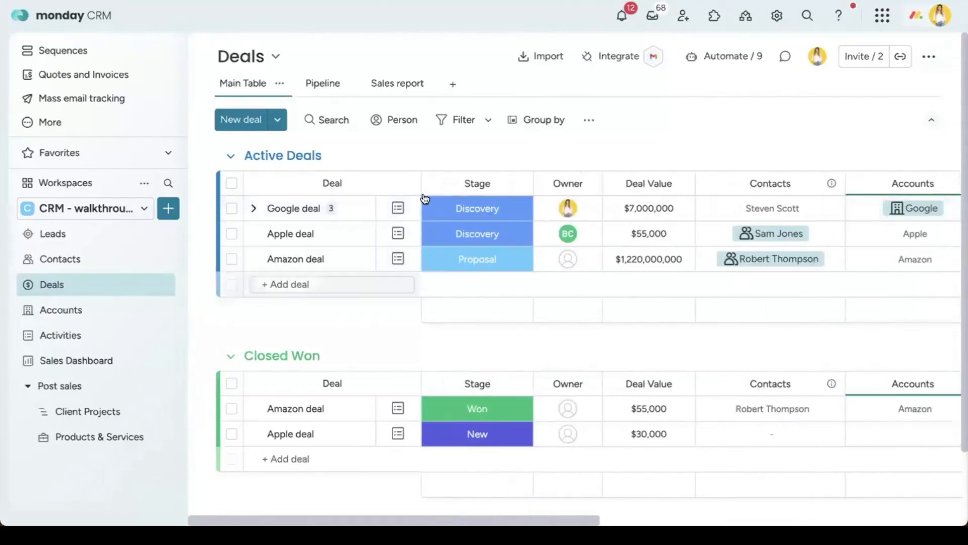
click(352, 208)
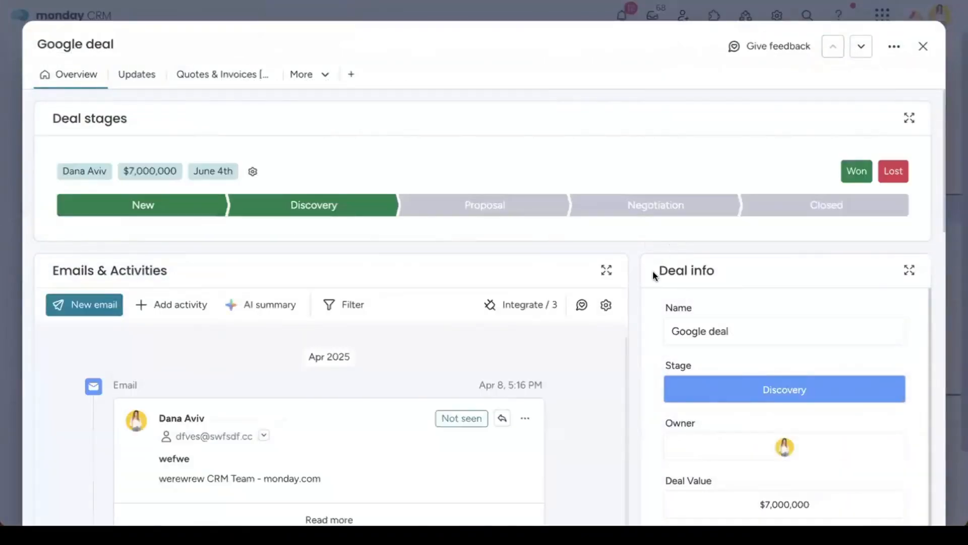
Step: Scroll through the Google deal record's panels and close it back to the Deals table
scroll(645, 273, down, 5)
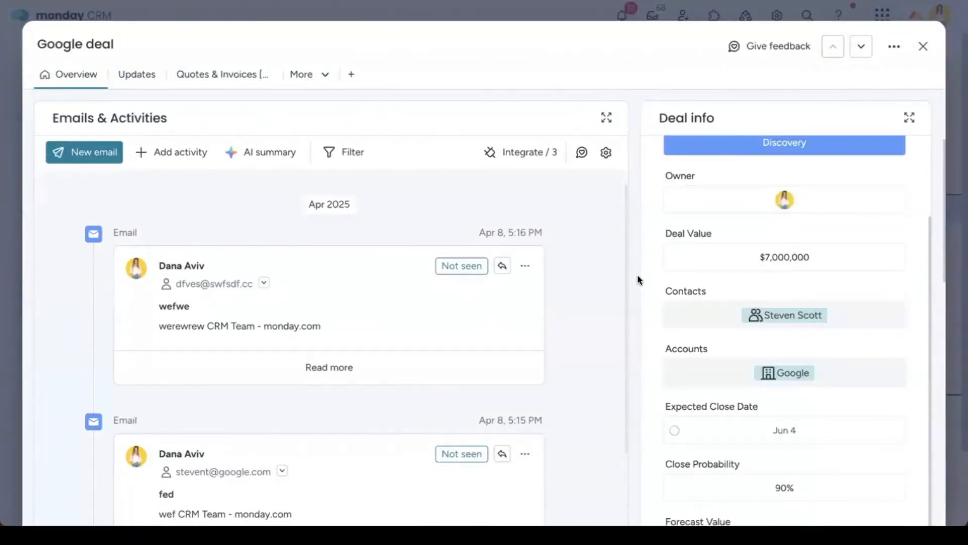
scroll(637, 275, down, 10)
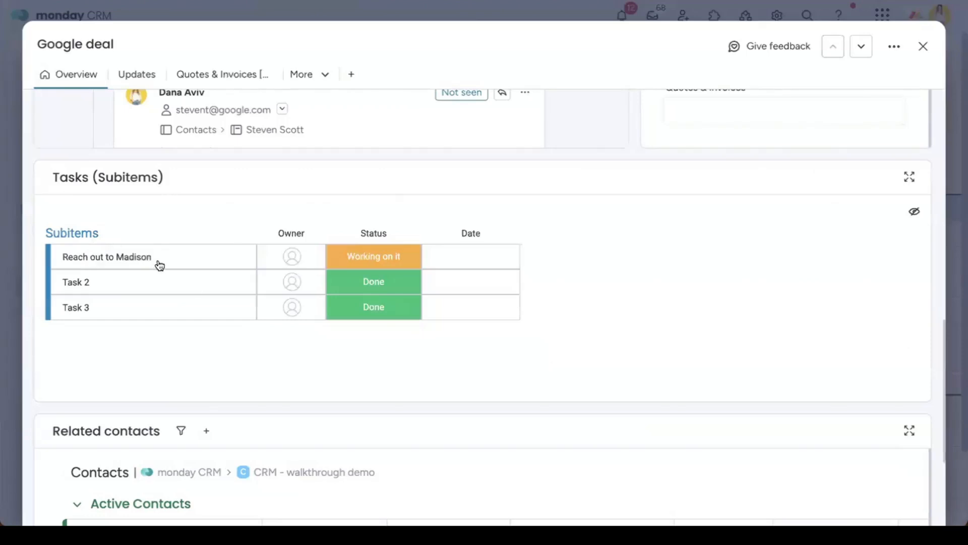
scroll(159, 266, down, 4)
scroll(388, 335, down, 3)
scroll(403, 332, up, 3)
scroll(406, 330, up, 10)
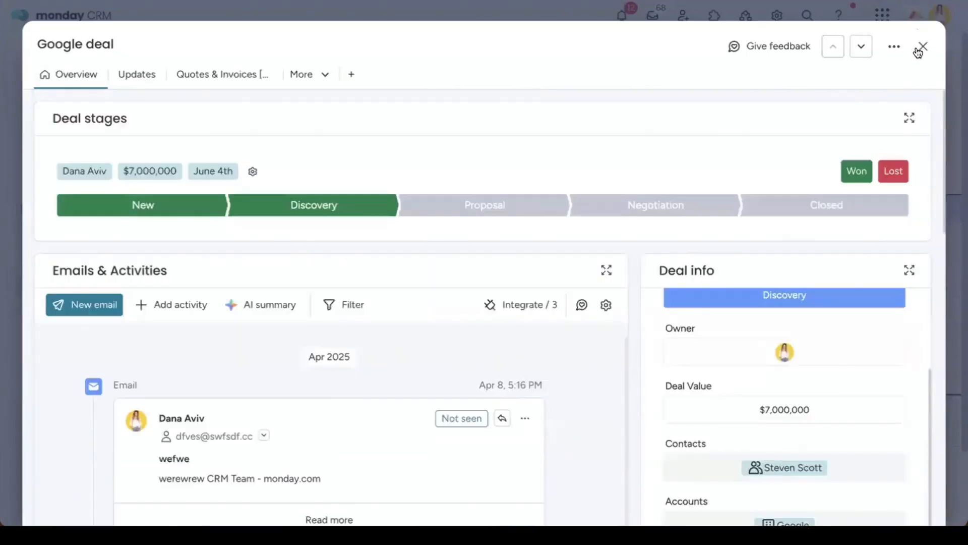
click(919, 49)
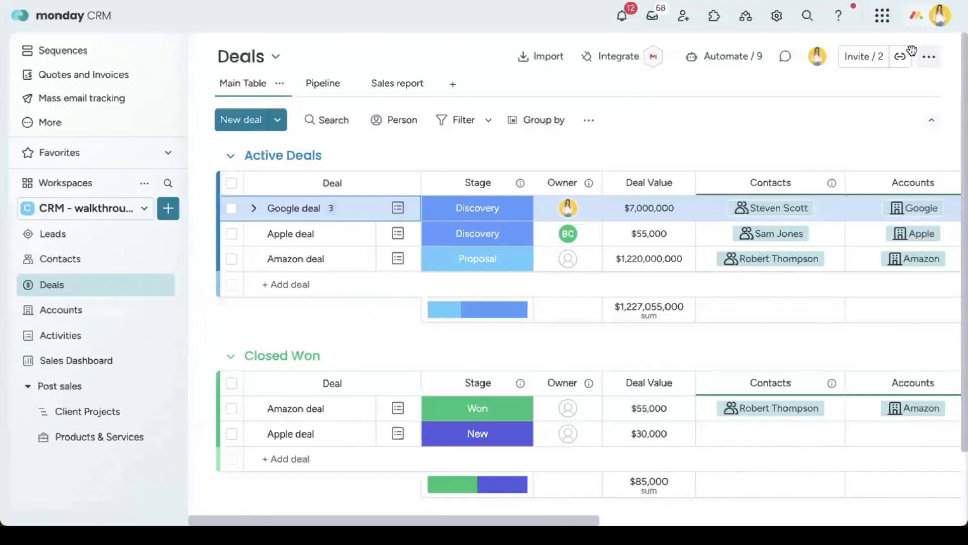
Step: Switch the Deals board to Pipeline view and collapse the workspace navigation
click(314, 86)
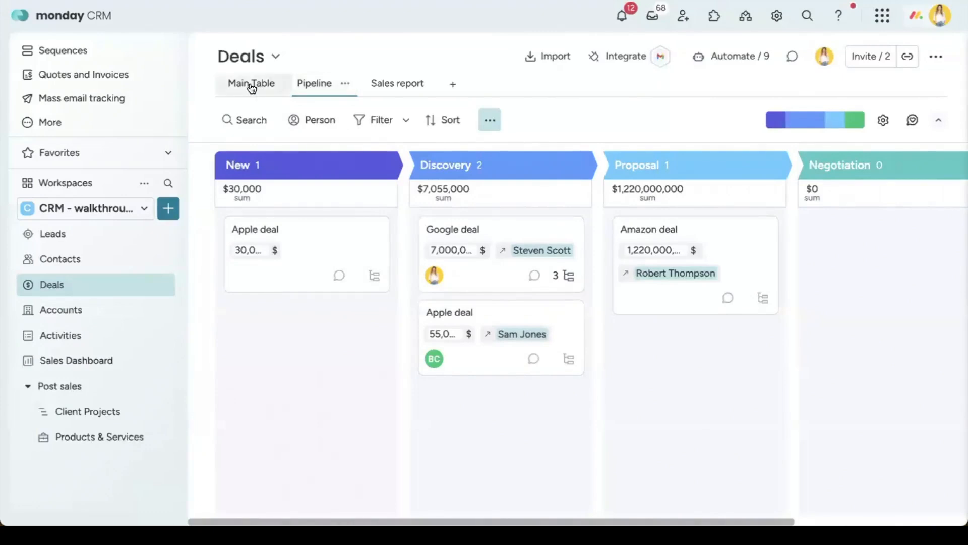
scroll(665, 276, right, 10)
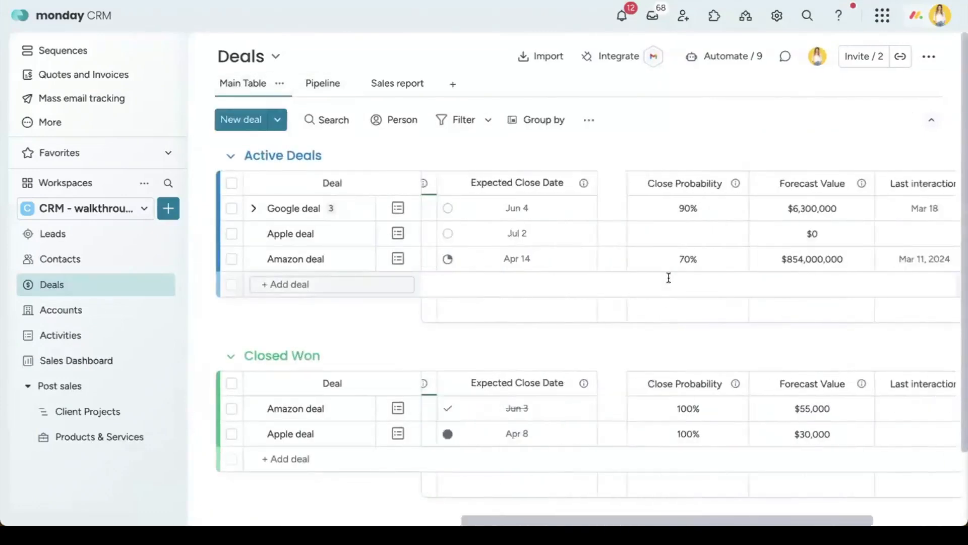
click(325, 86)
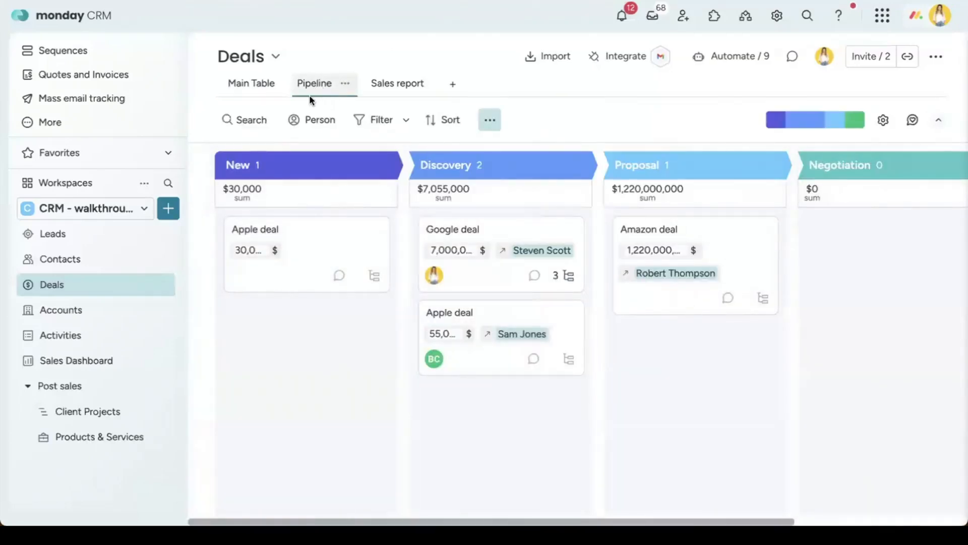
click(186, 52)
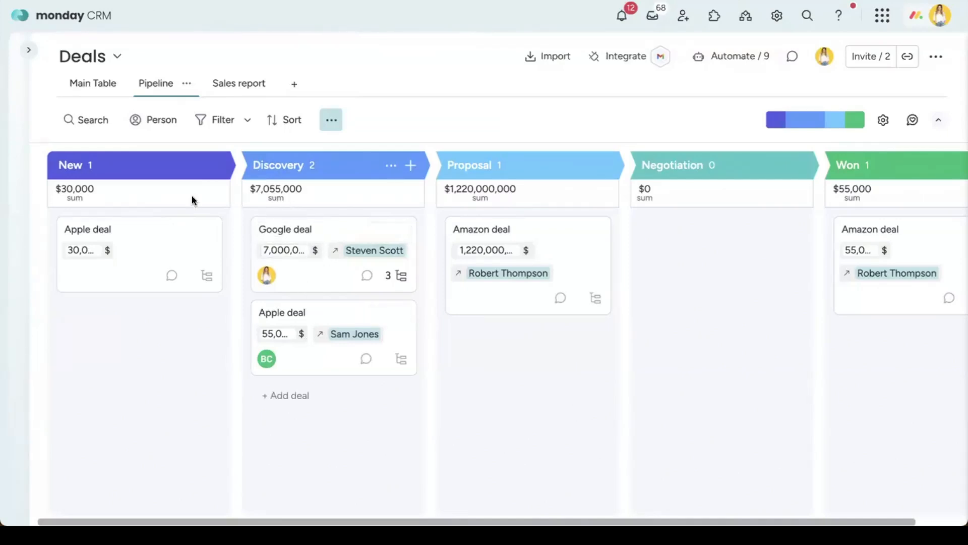
Step: Move the $30,000 Apple deal to Discovery, Google to Proposal, $55,000 Apple to Negotiation, then view the Sales report
drag(152, 238, 345, 380)
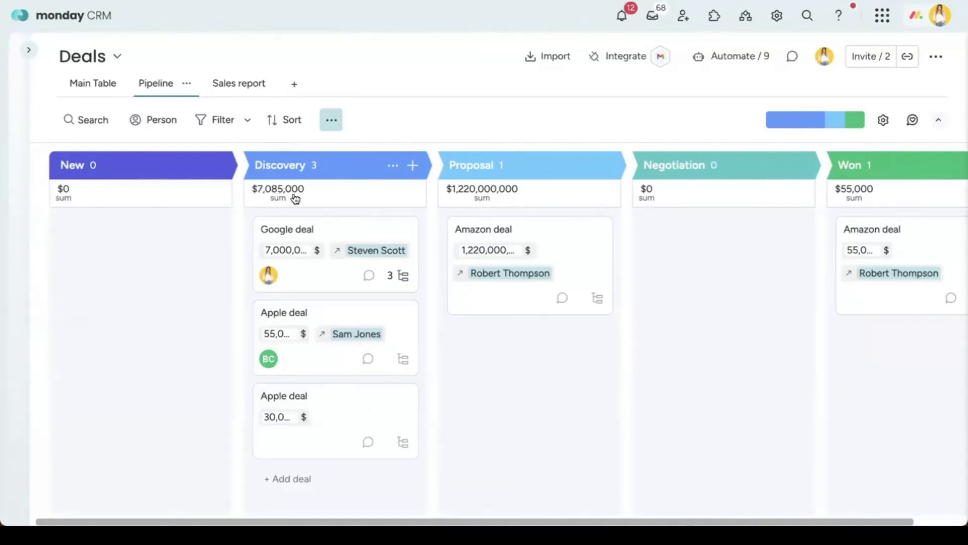
drag(353, 229, 482, 237)
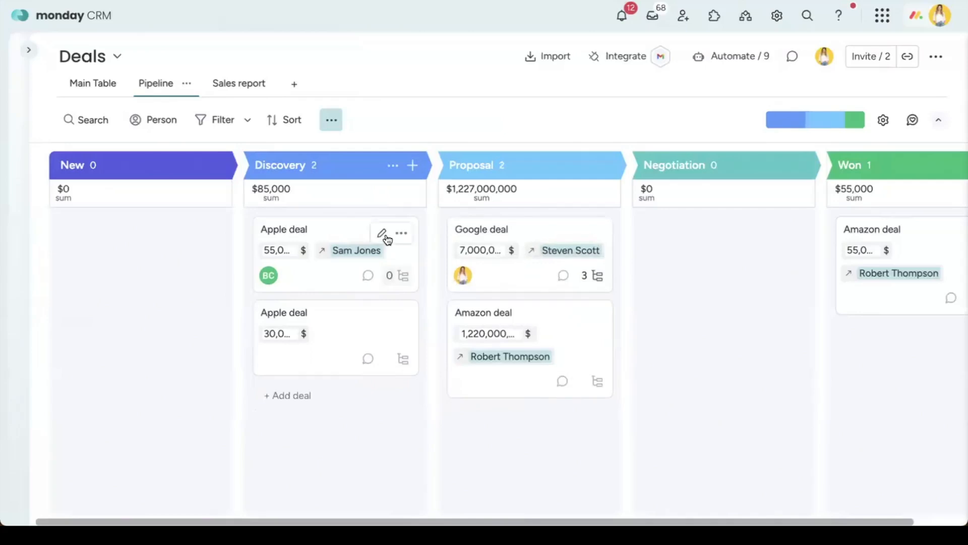
drag(336, 232, 655, 268)
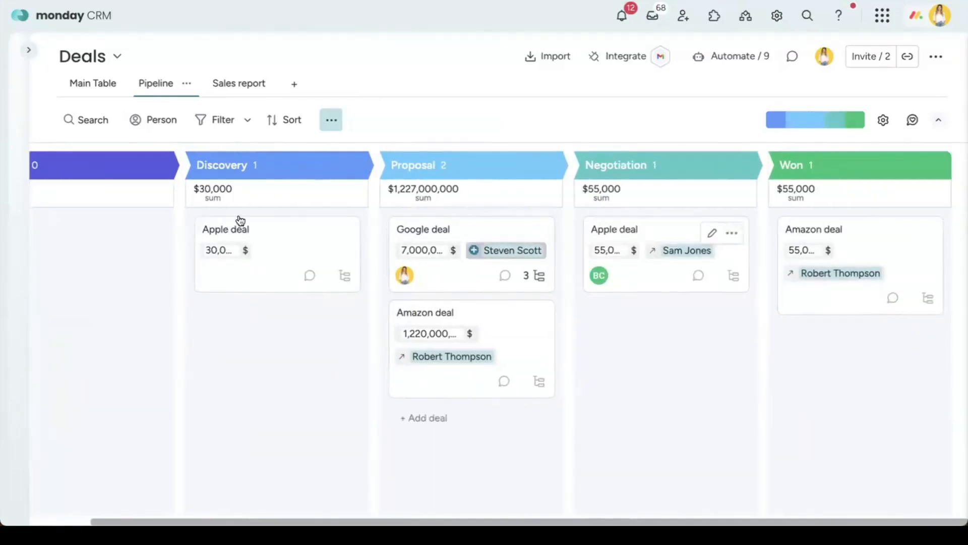
click(95, 81)
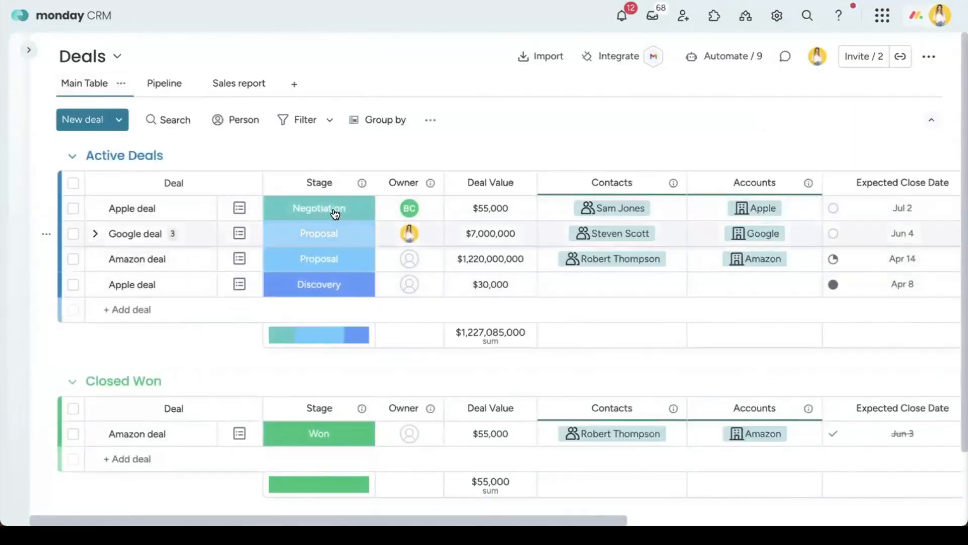
click(145, 86)
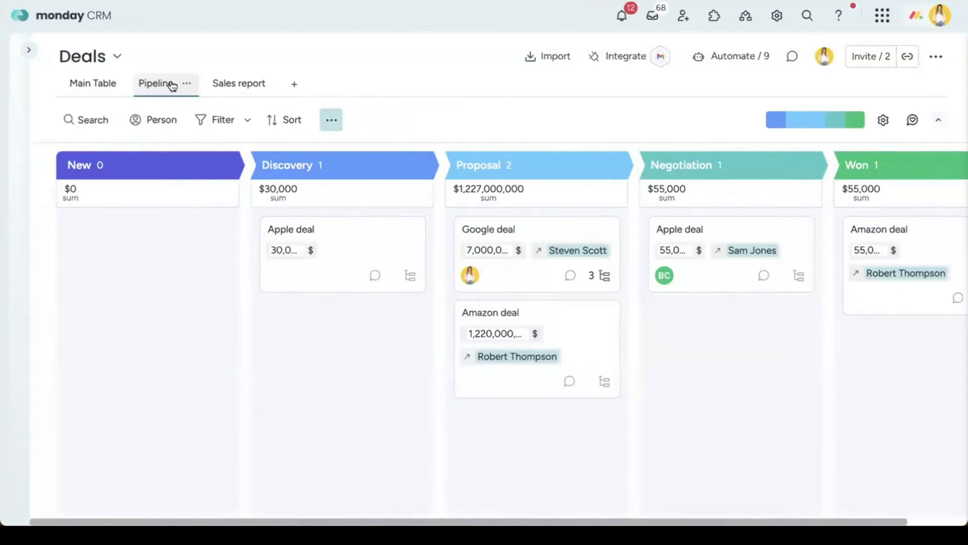
click(245, 89)
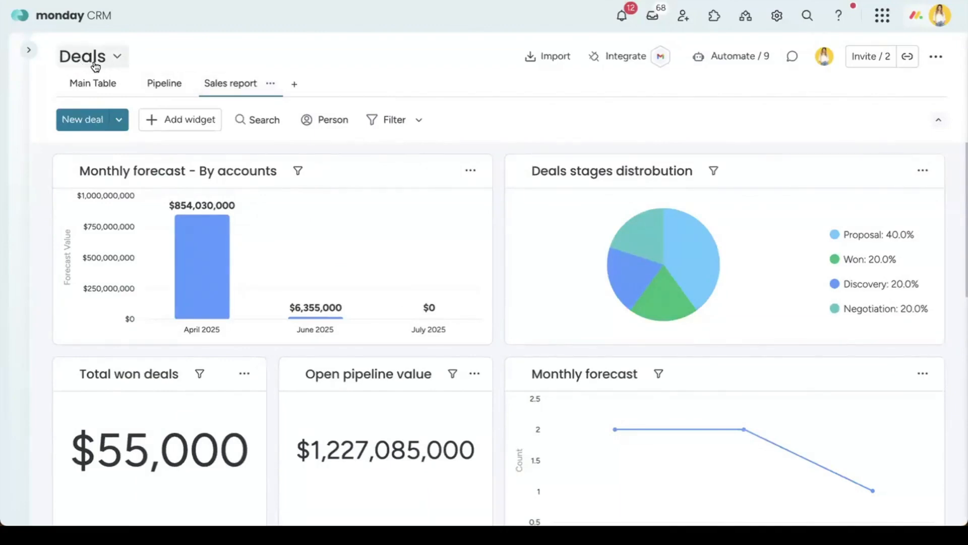
Step: Scroll the Sales report to the Activity tracker chart and open its options menu
scroll(467, 203, down, 1)
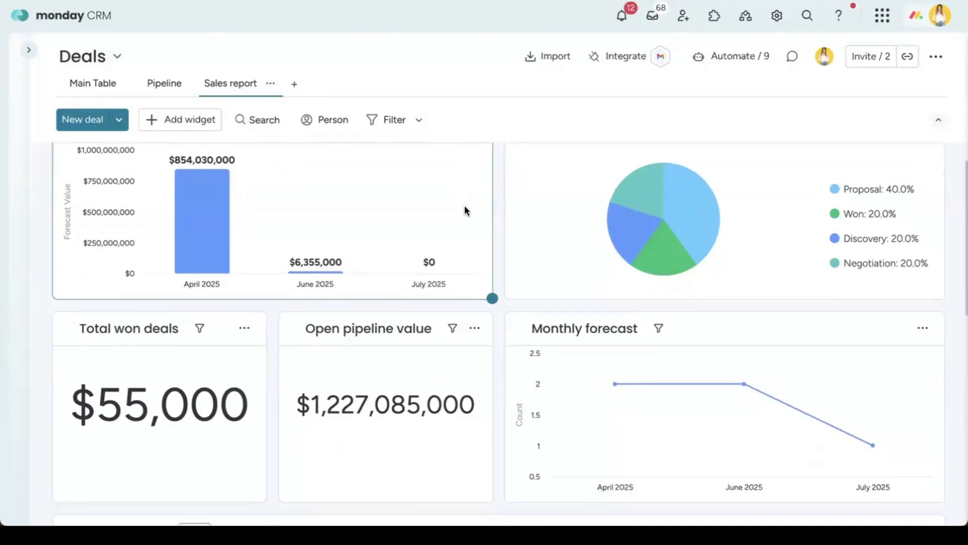
scroll(449, 222, up, 1)
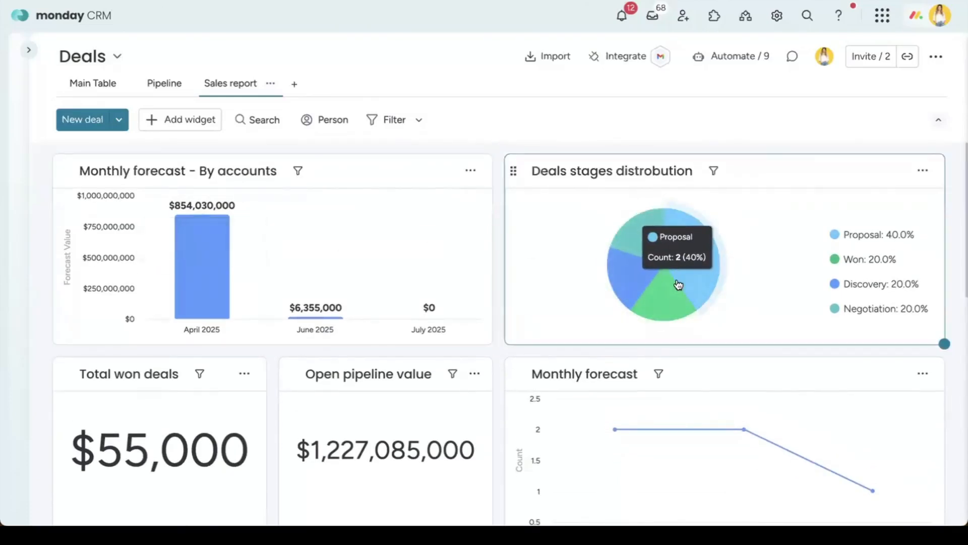
scroll(673, 287, down, 3)
scroll(677, 277, down, 6)
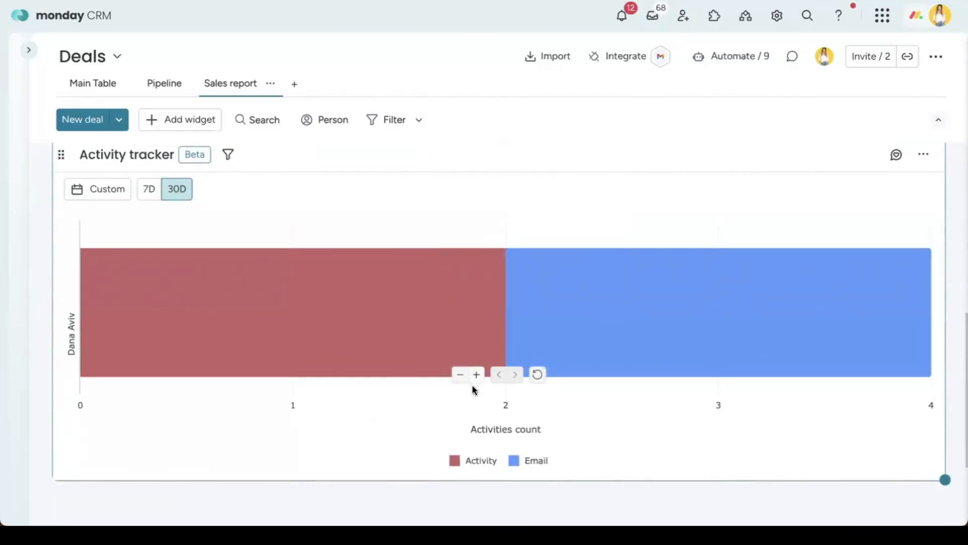
scroll(60, 402, up, 1)
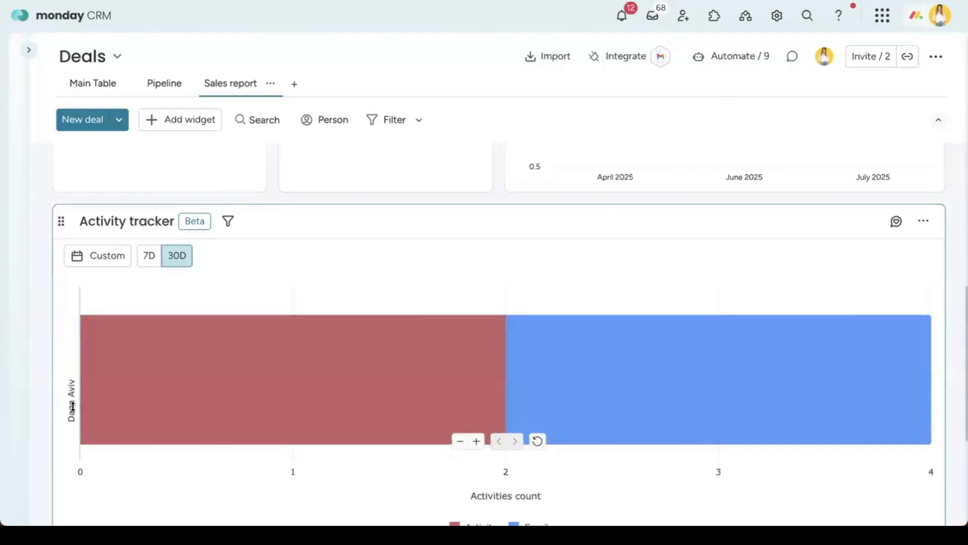
scroll(788, 468, up, 1)
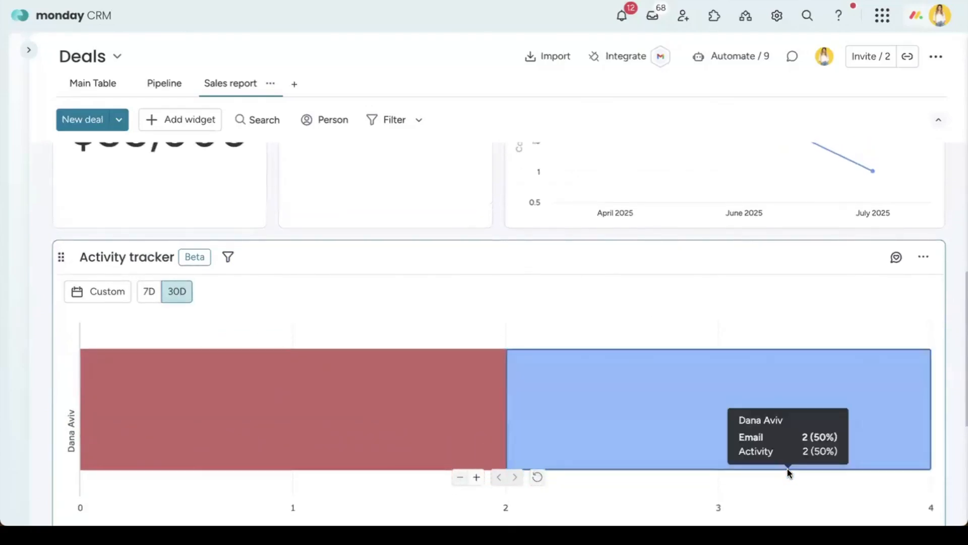
scroll(787, 470, down, 3)
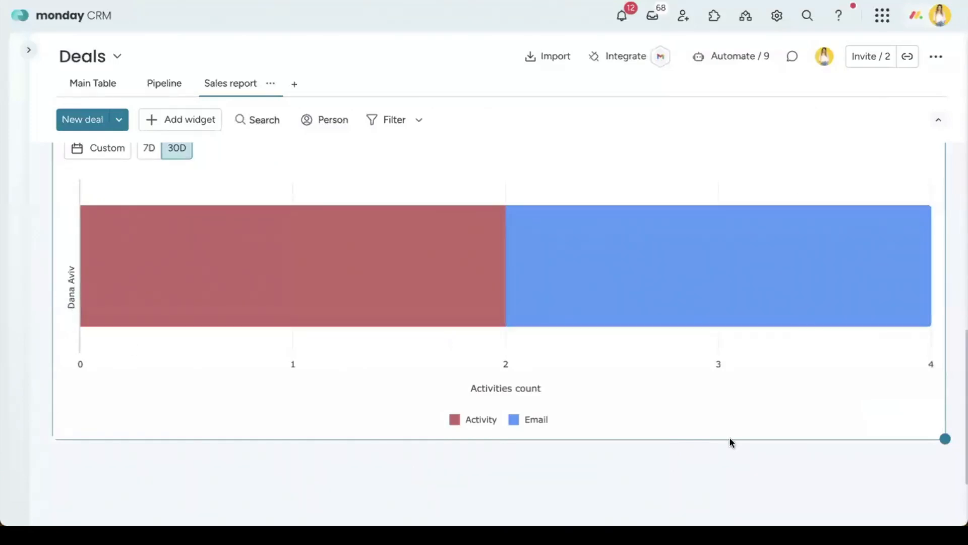
mouse_move(751, 286)
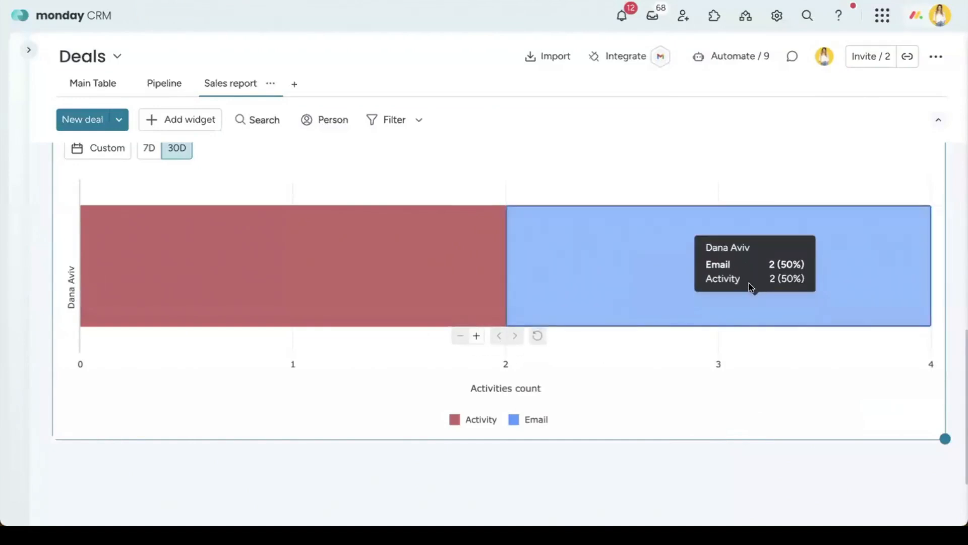
scroll(946, 228, up, 3)
click(924, 196)
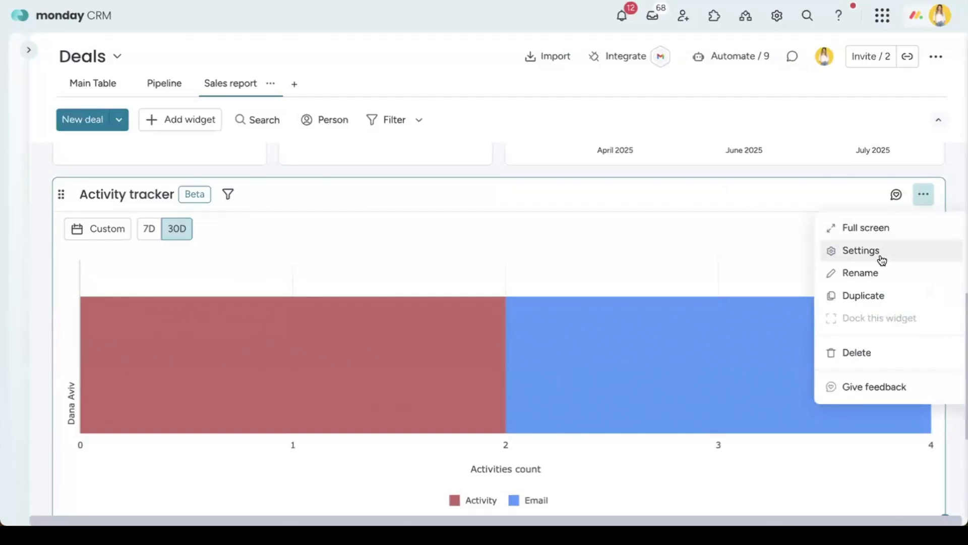
Step: Set the Activity tracker's main axis to Activity type, stacked by Activity creator, and close it
click(880, 256)
click(754, 330)
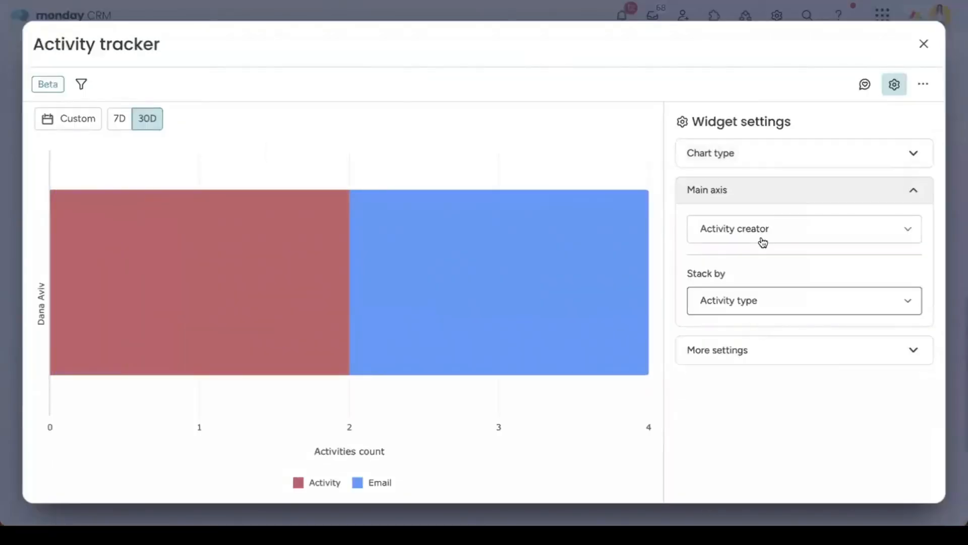
click(763, 243)
click(765, 282)
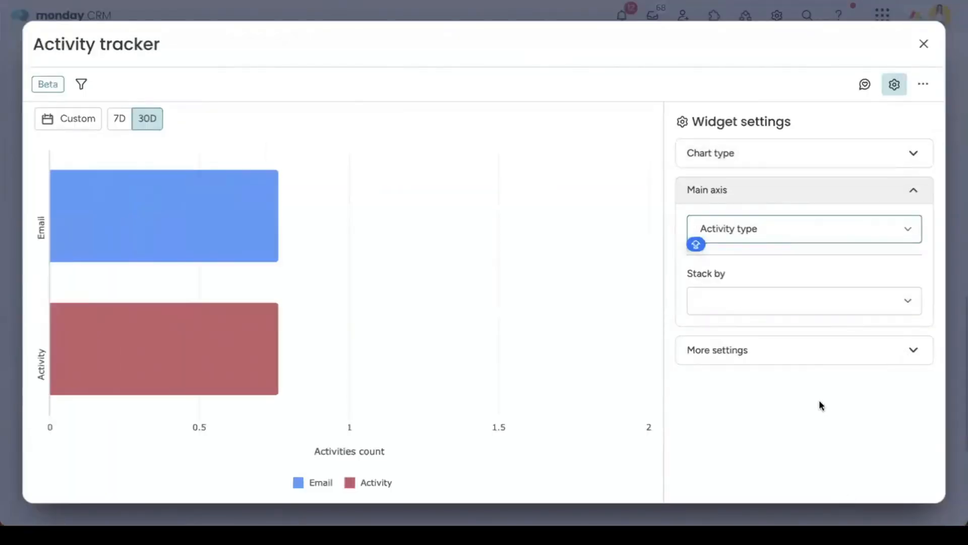
mouse_move(573, 233)
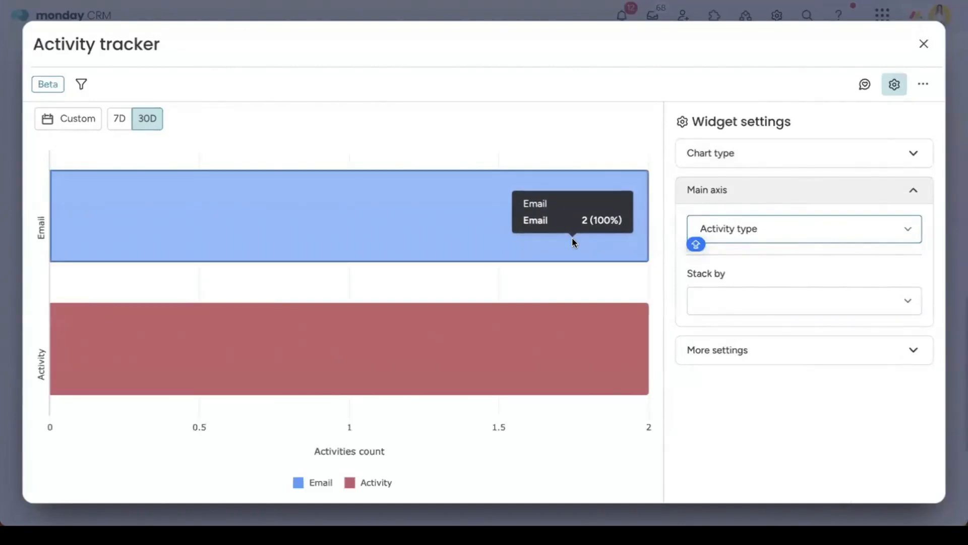
click(763, 300)
click(766, 333)
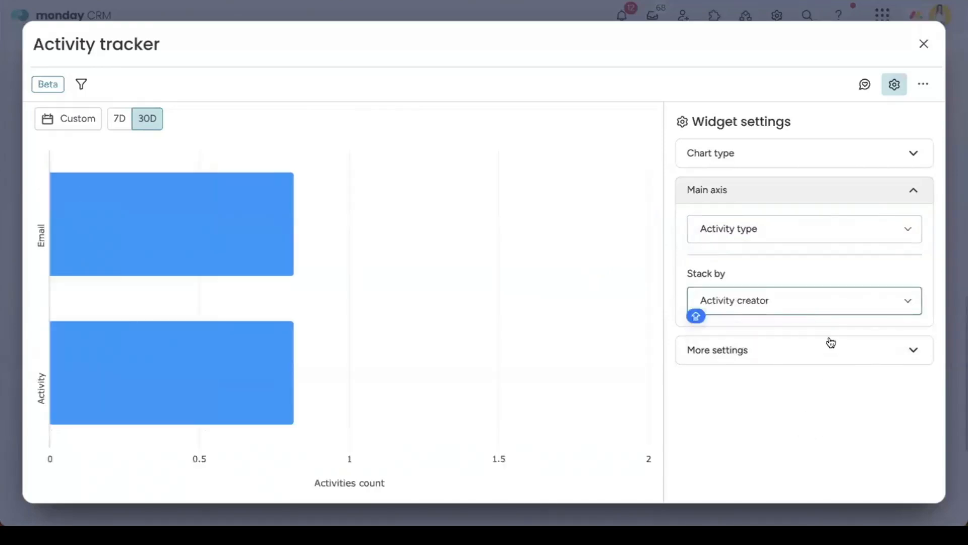
click(924, 44)
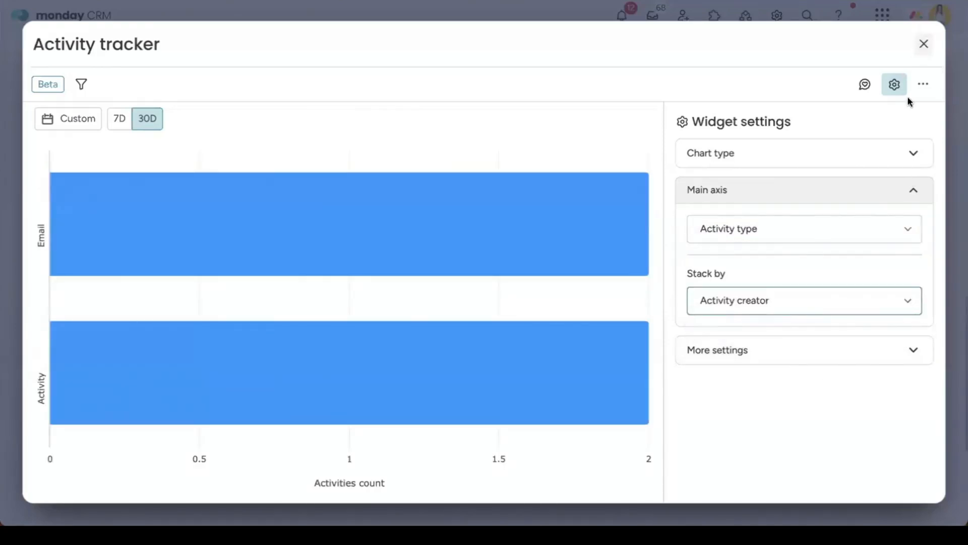
scroll(955, 207, up, 5)
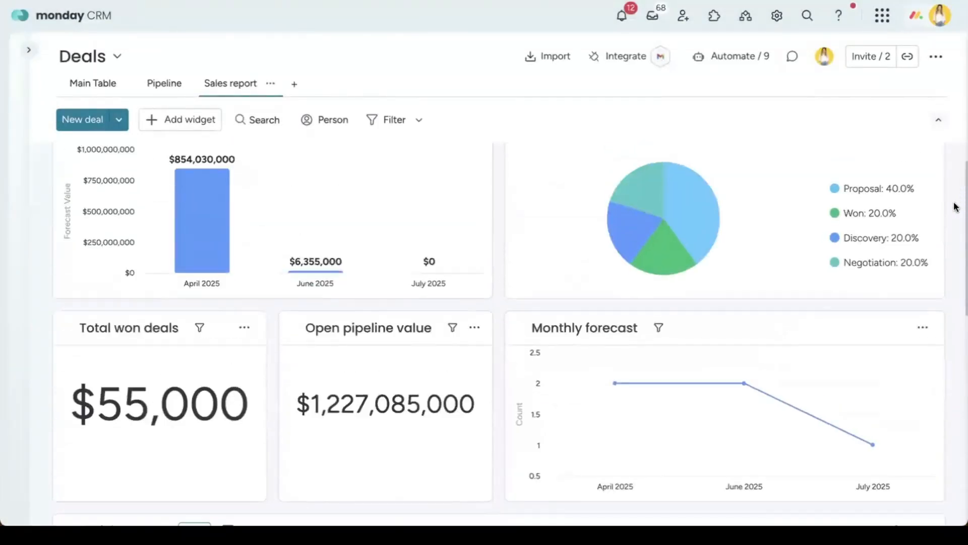
Step: Add a new Chart widget to the Sales report and open its settings
click(180, 126)
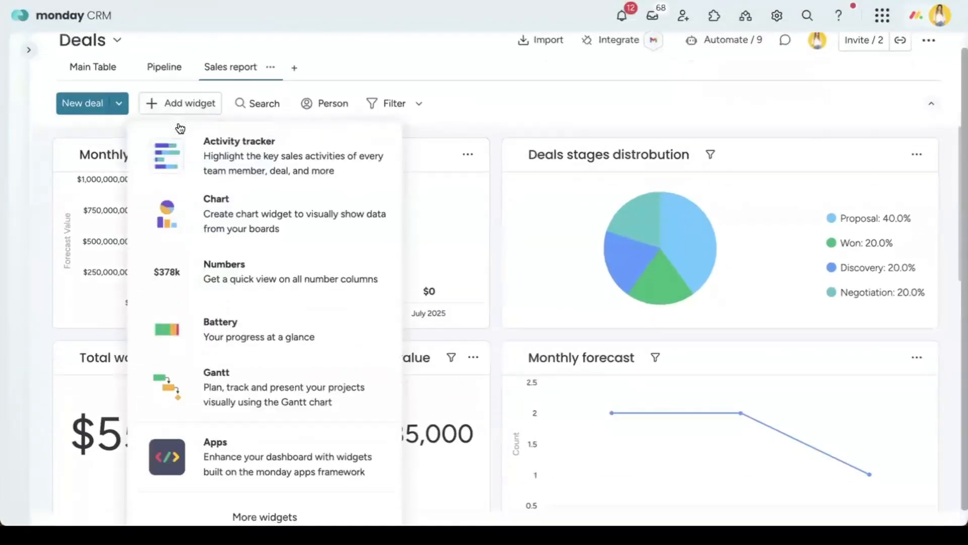
click(275, 192)
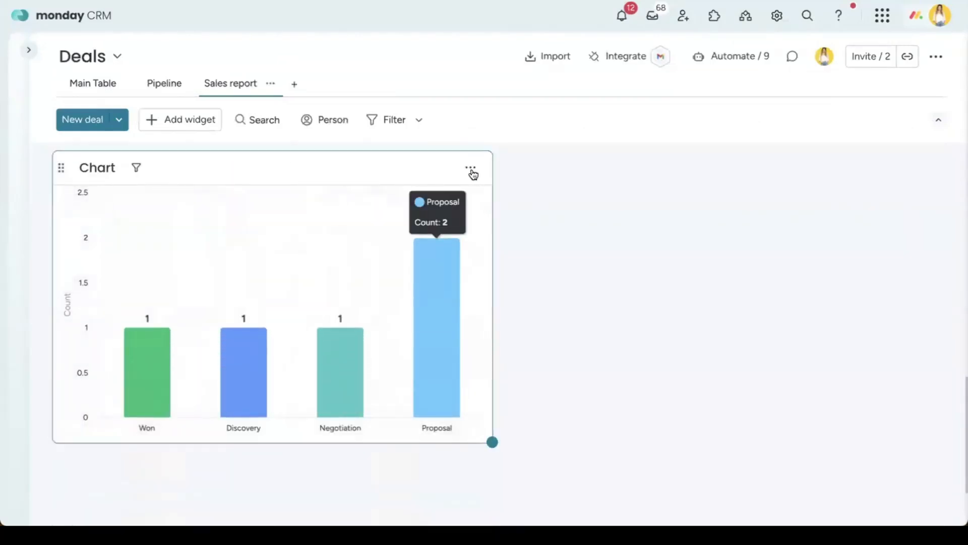
click(470, 167)
click(494, 223)
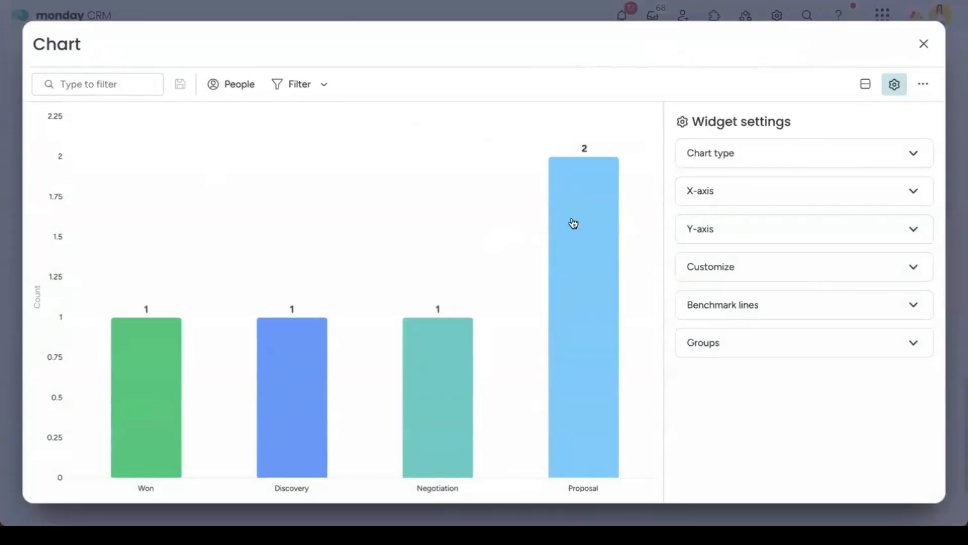
Step: Keep Stage on the X-axis and plot item count plus Deal Value on the Y-axis
click(758, 190)
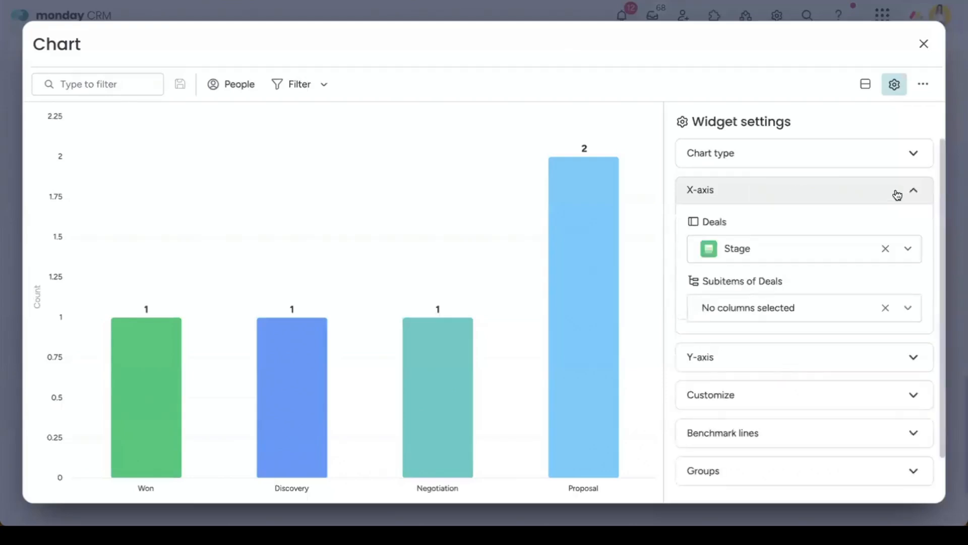
click(822, 262)
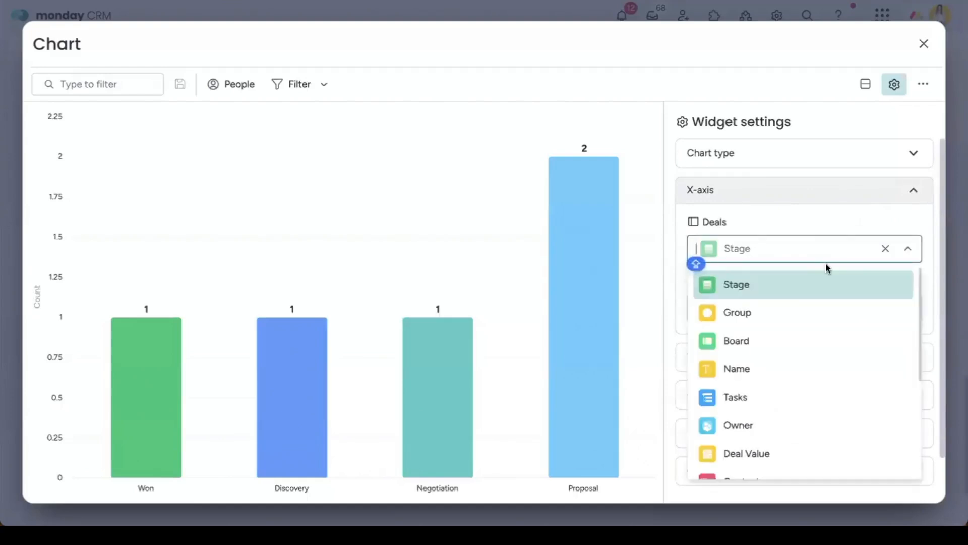
scroll(807, 368, down, 1)
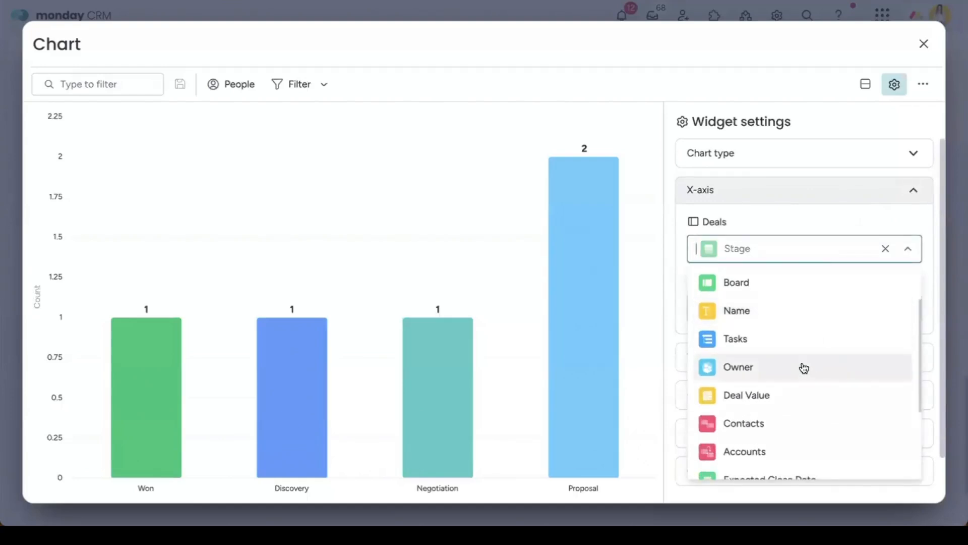
scroll(812, 411, down, 2)
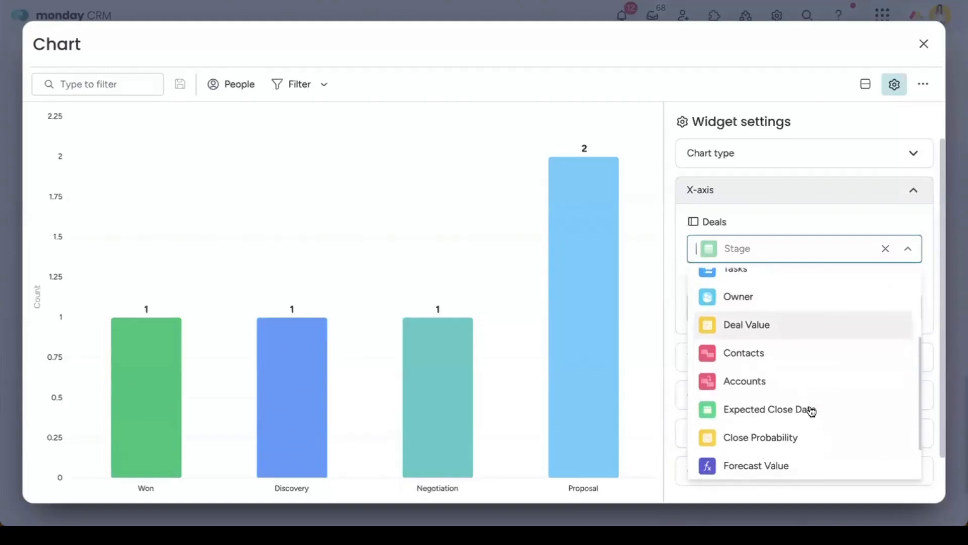
scroll(812, 411, down, 2)
scroll(812, 411, up, 5)
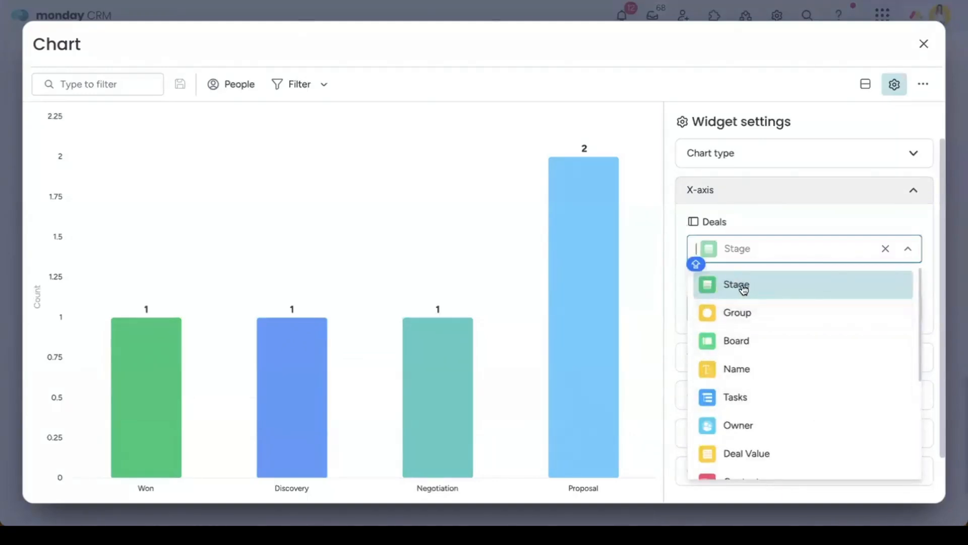
click(721, 218)
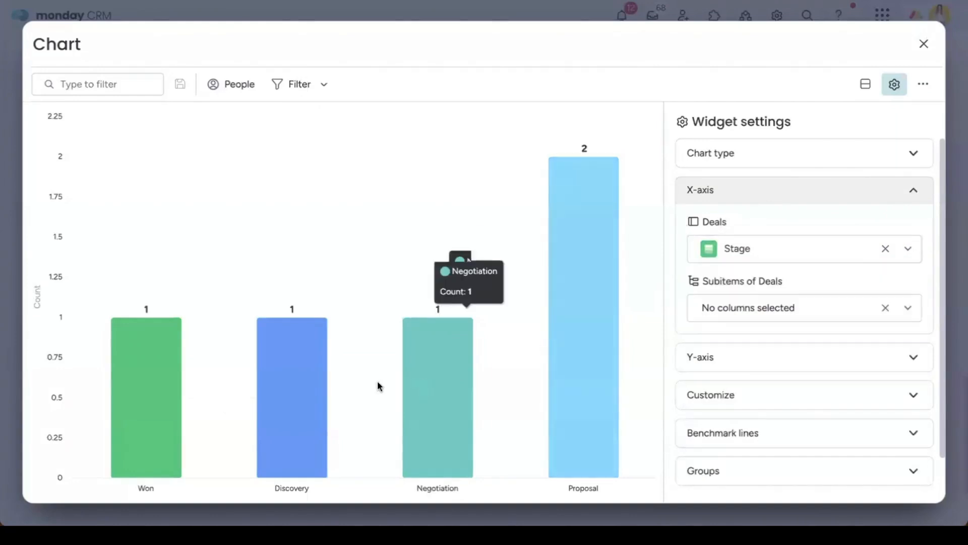
click(851, 365)
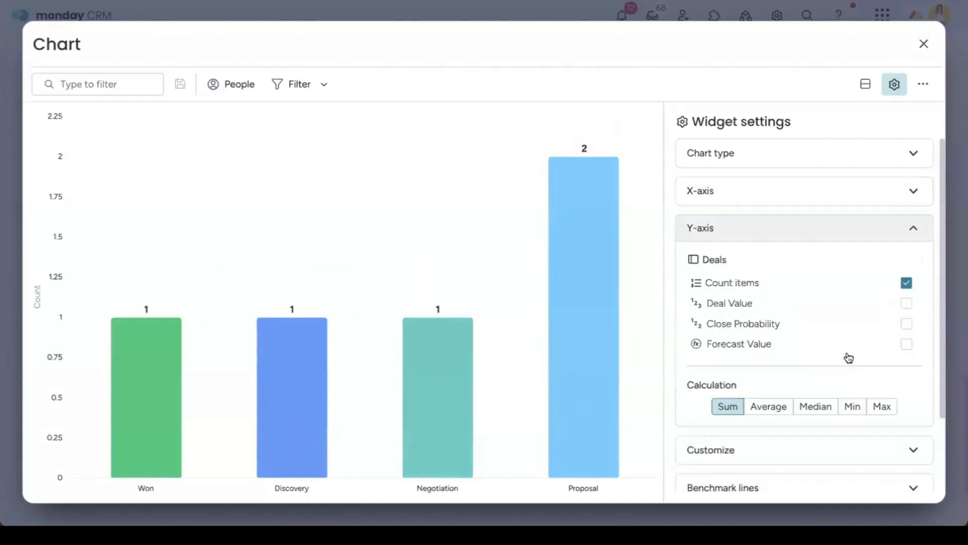
click(722, 284)
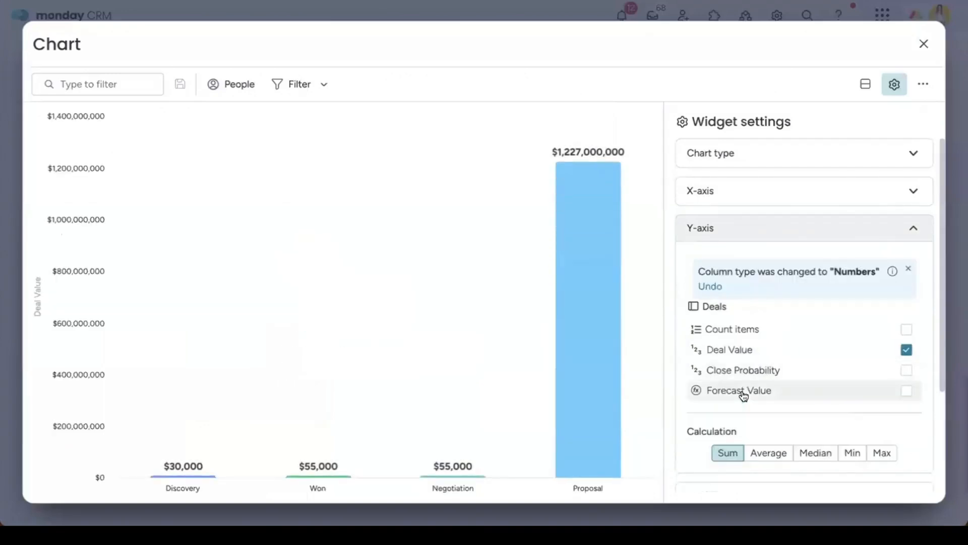
click(796, 333)
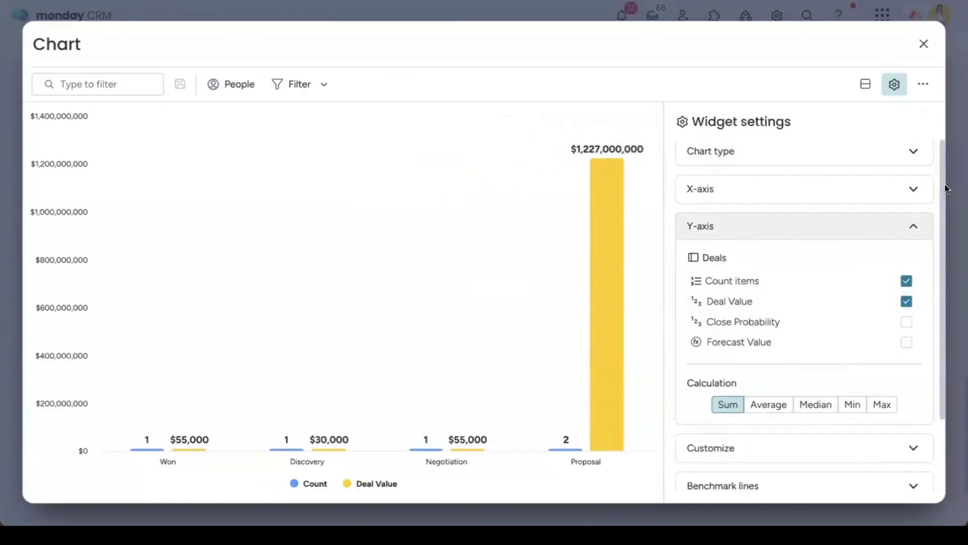
click(924, 44)
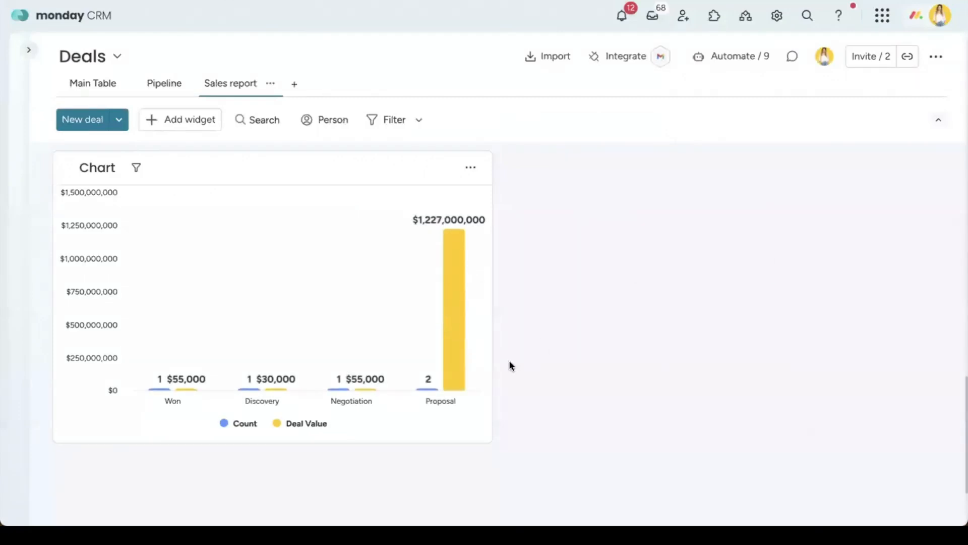
Step: Stretch the deal-stage chart to full board width and reopen the workspace navigation panel
drag(489, 440, 941, 444)
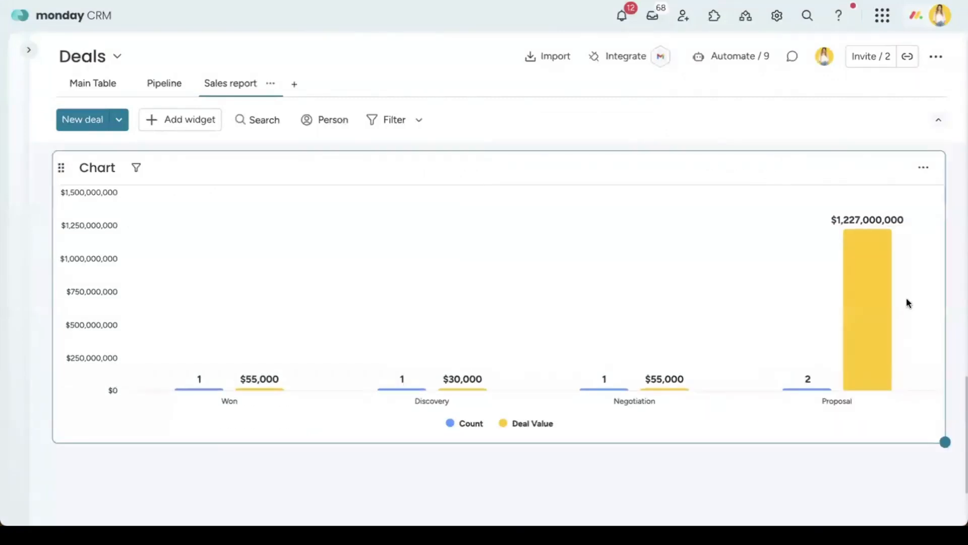
scroll(827, 276, up, 5)
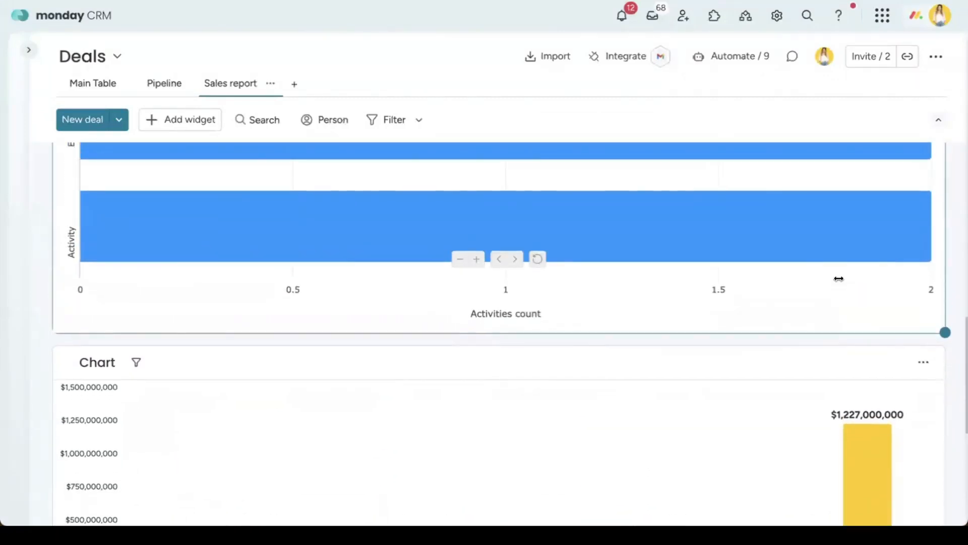
scroll(826, 272, up, 1)
scroll(828, 277, up, 8)
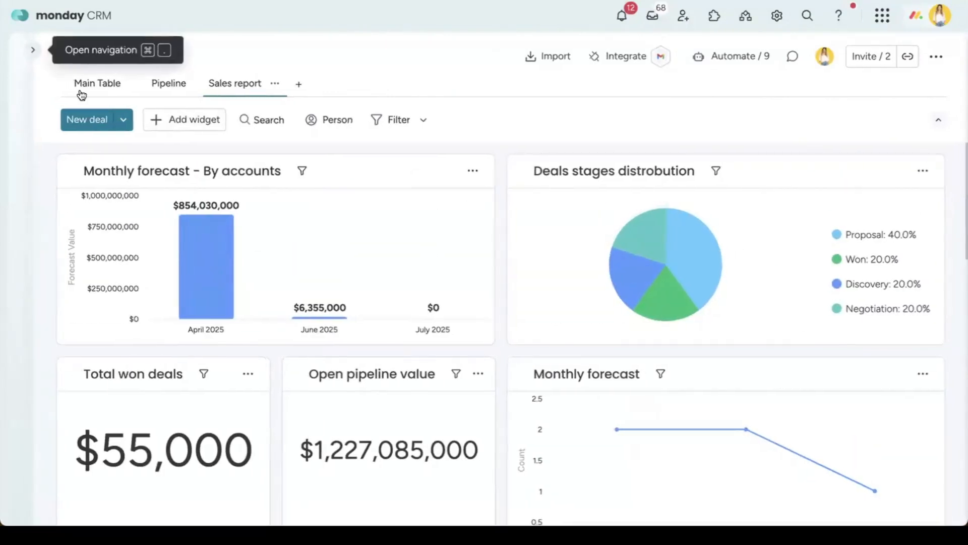
click(28, 50)
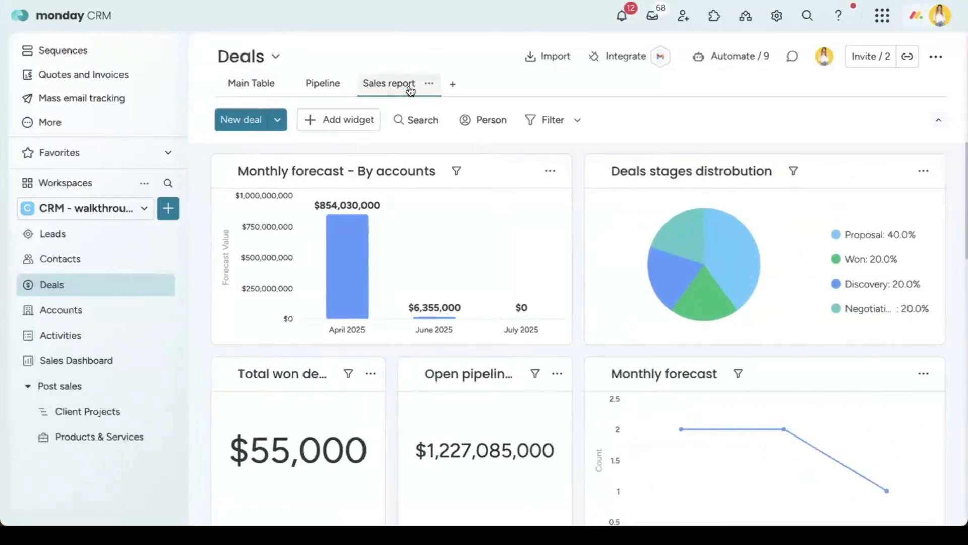
Step: Open the Sales Dashboard and scroll through its widgets
click(105, 366)
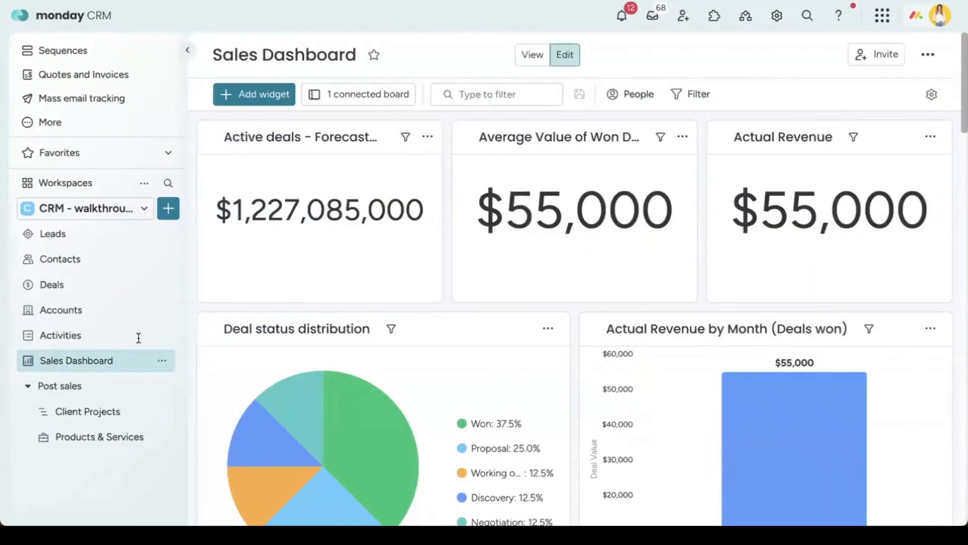
scroll(438, 309, down, 4)
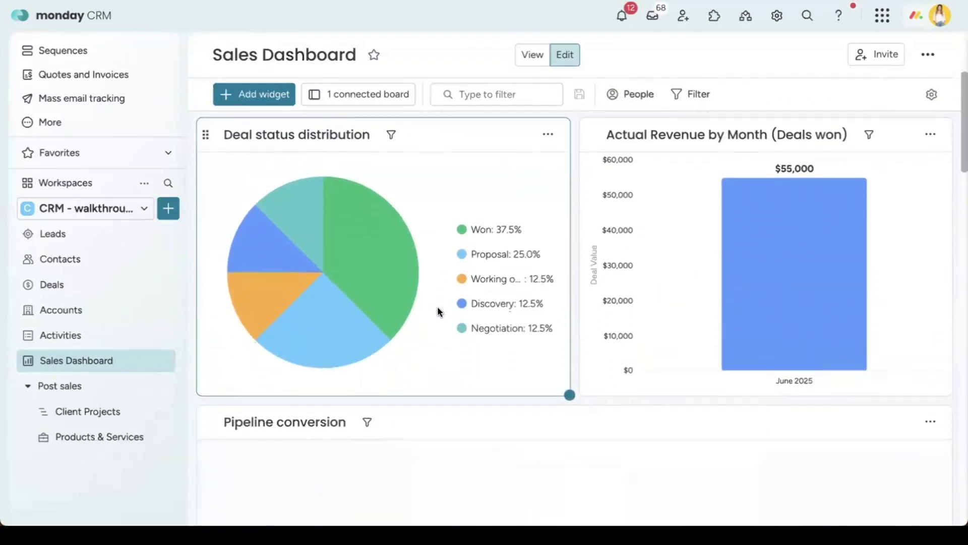
scroll(437, 308, down, 7)
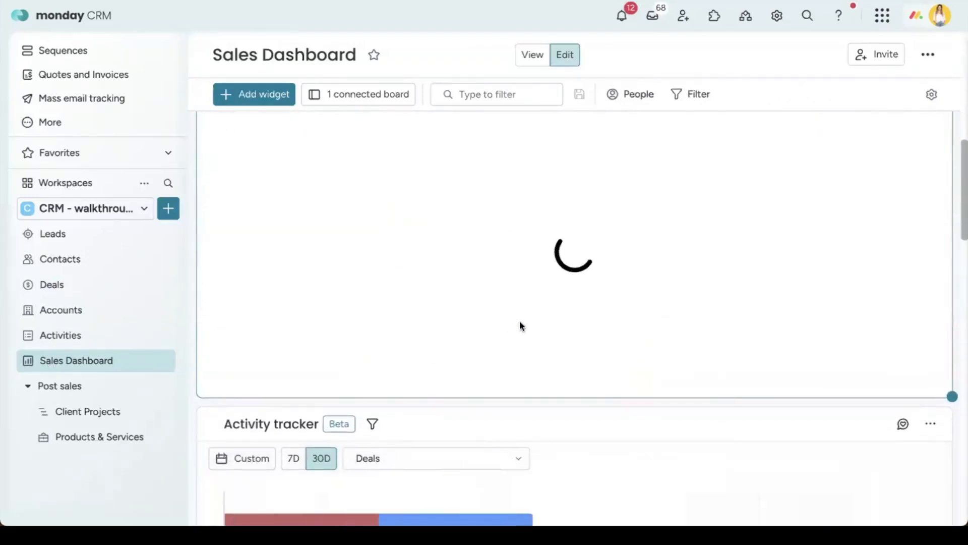
scroll(558, 326, down, 13)
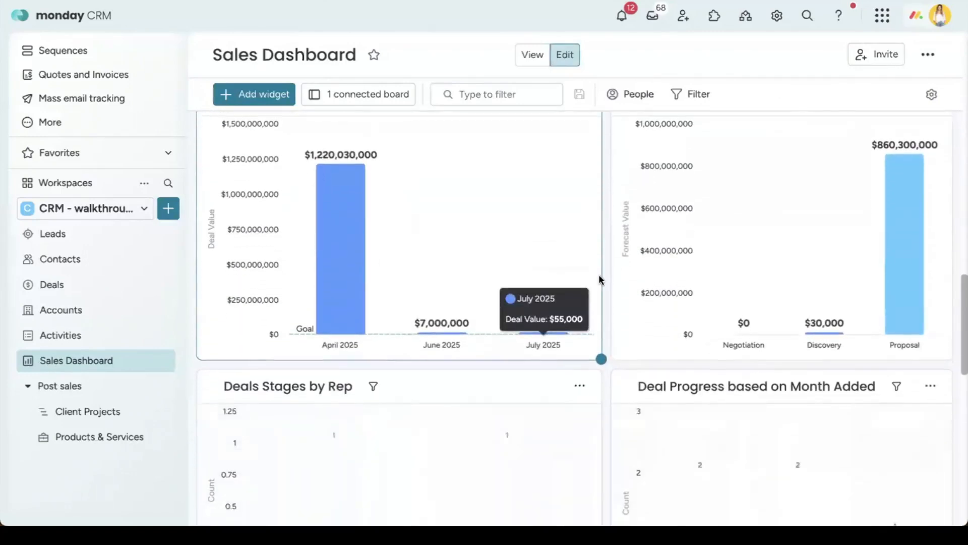
scroll(607, 352, down, 2)
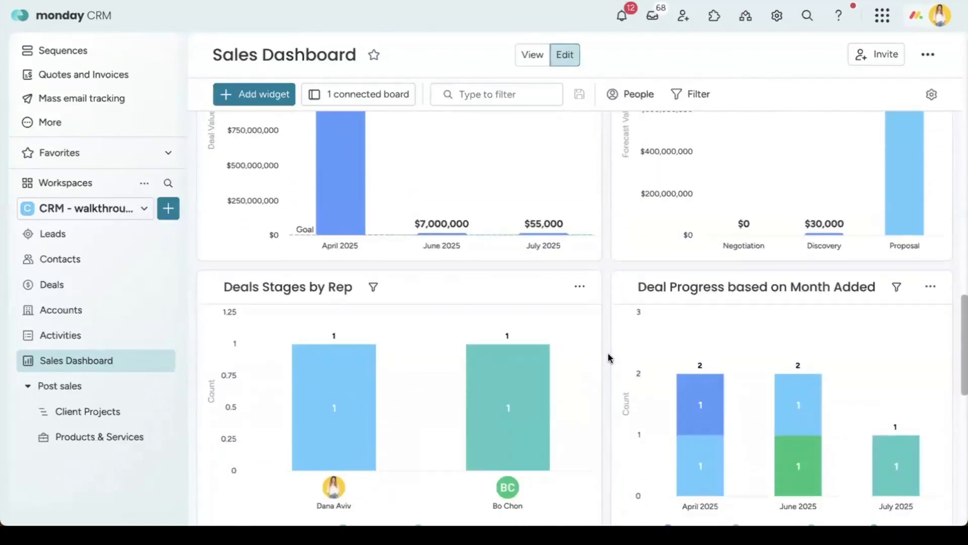
scroll(608, 357, down, 5)
scroll(608, 357, up, 5)
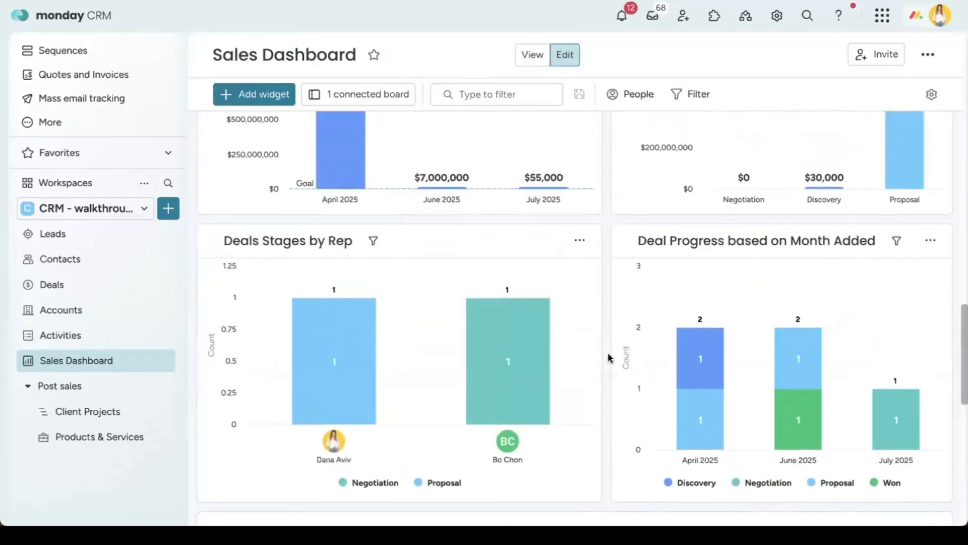
scroll(608, 356, up, 3)
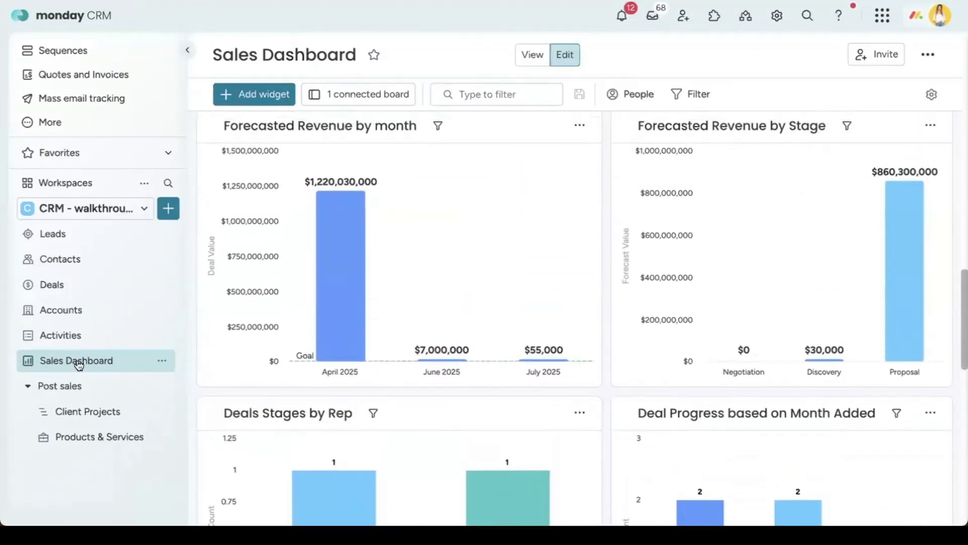
scroll(499, 188, down, 8)
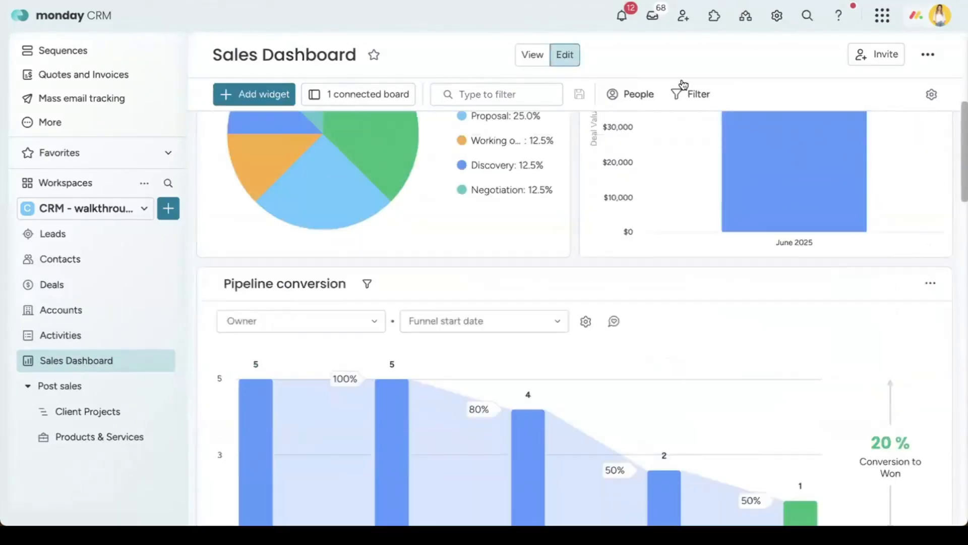
Step: Open and close the dashboard's advanced filters, then go to the Client Projects board
click(698, 101)
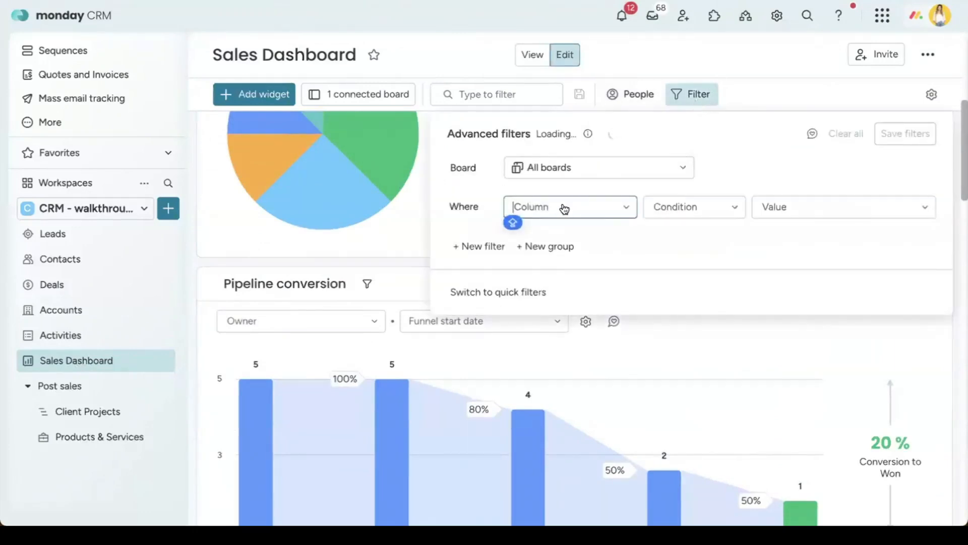
click(685, 94)
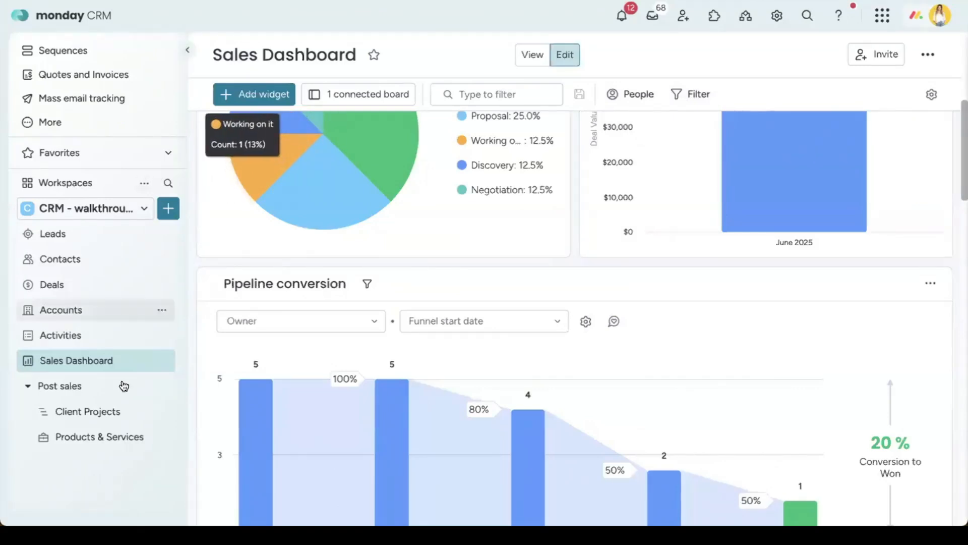
click(146, 411)
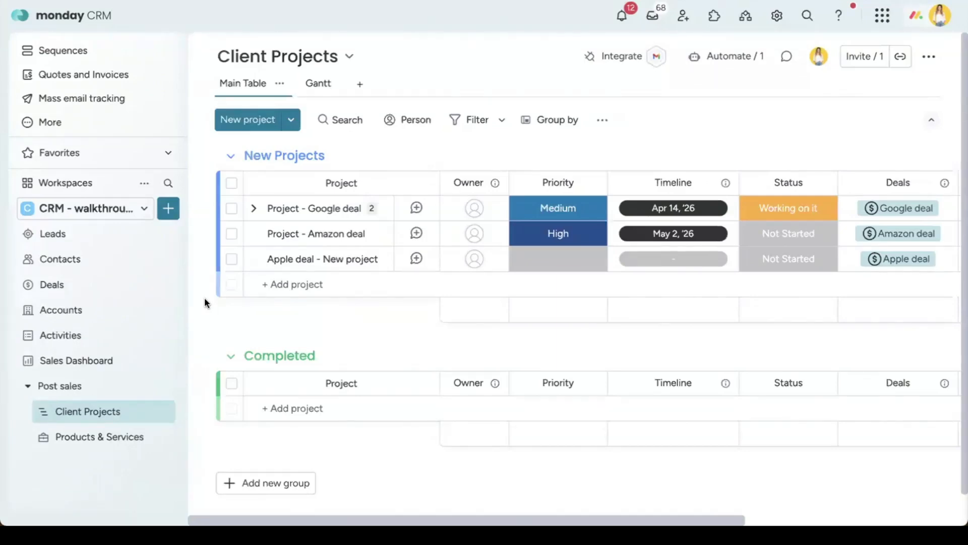
Step: Mark the $30,000 Apple deal as Won in the Deals table and check Client Projects for its new project
click(85, 288)
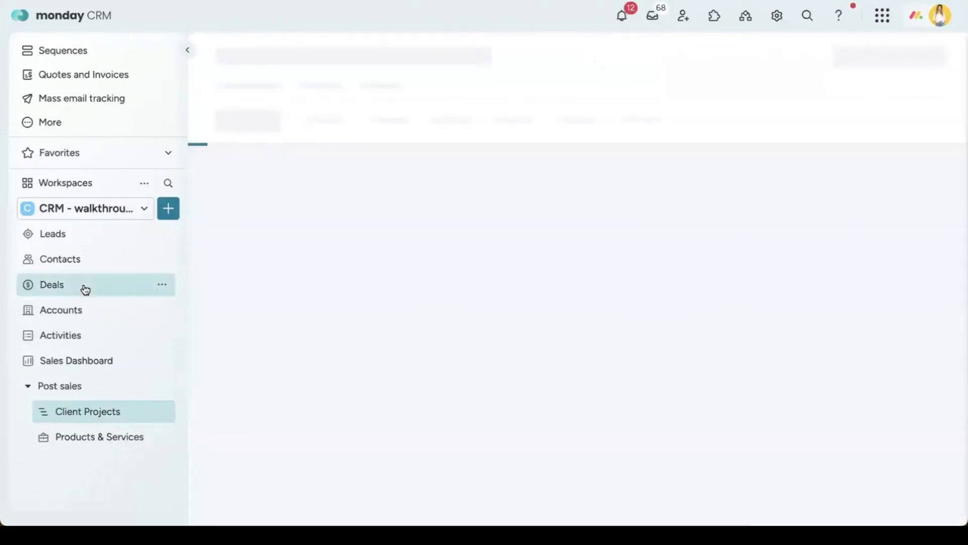
click(255, 87)
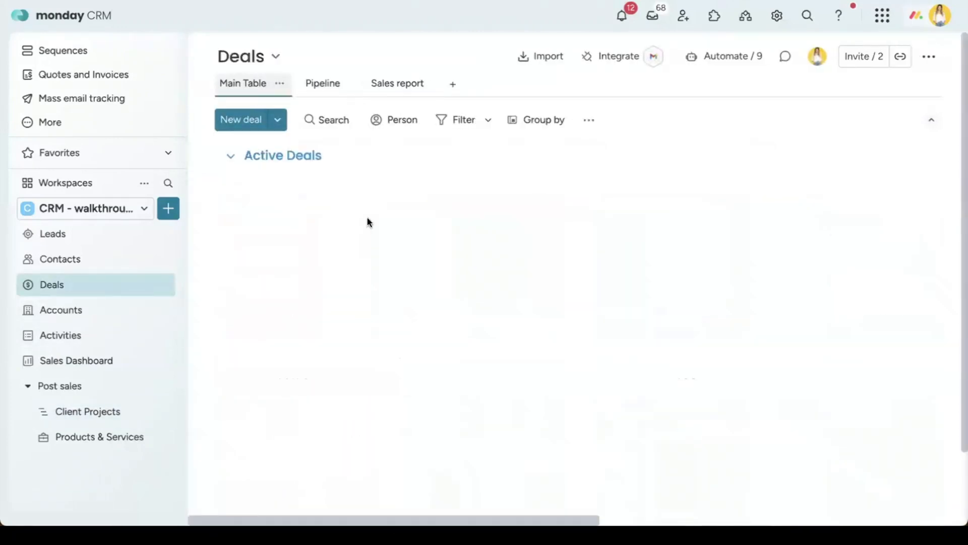
click(472, 287)
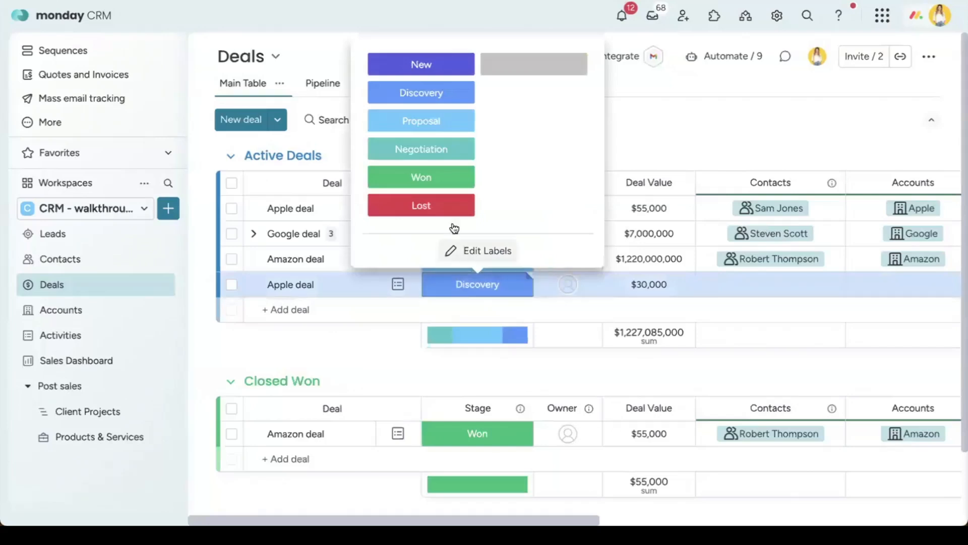
click(447, 181)
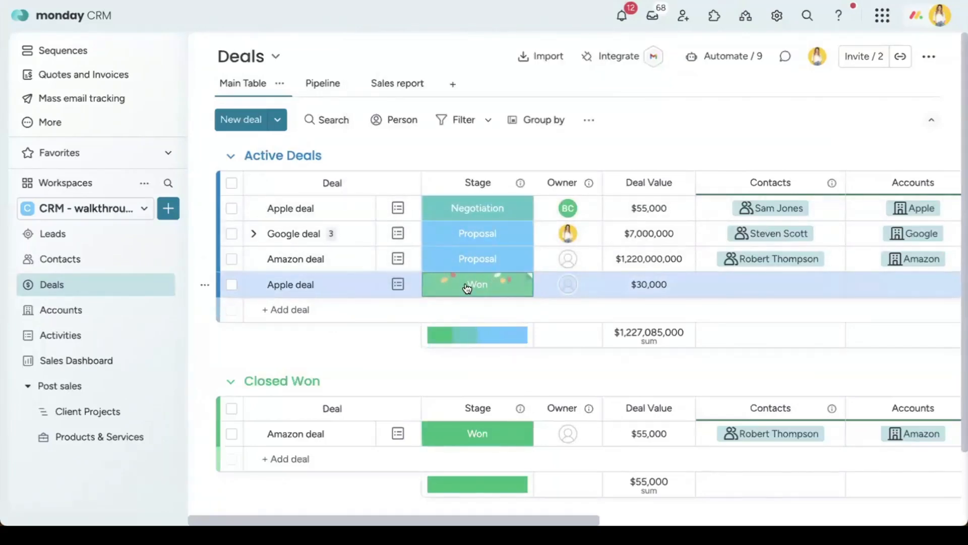
click(118, 411)
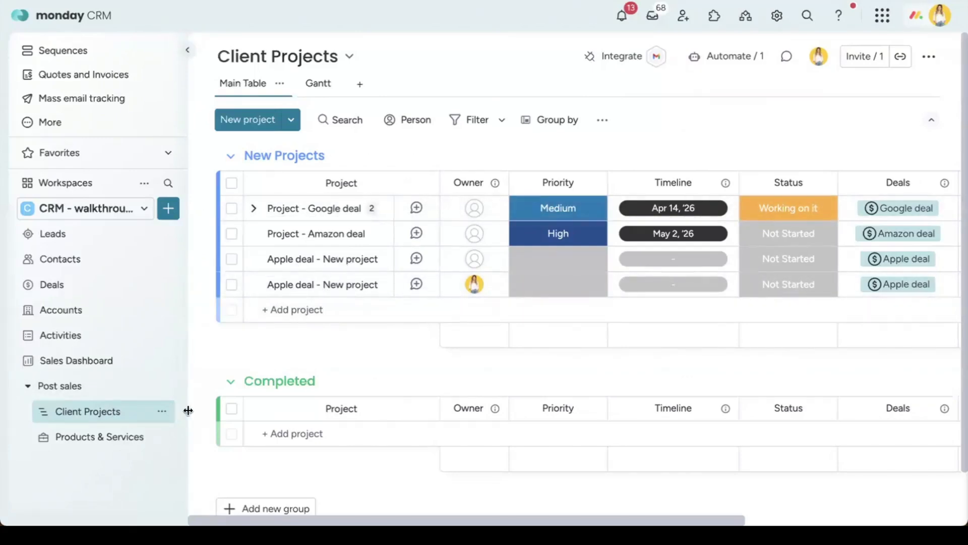
Step: Open and dismiss the Client Projects board menu, then scroll across the board's columns
click(161, 411)
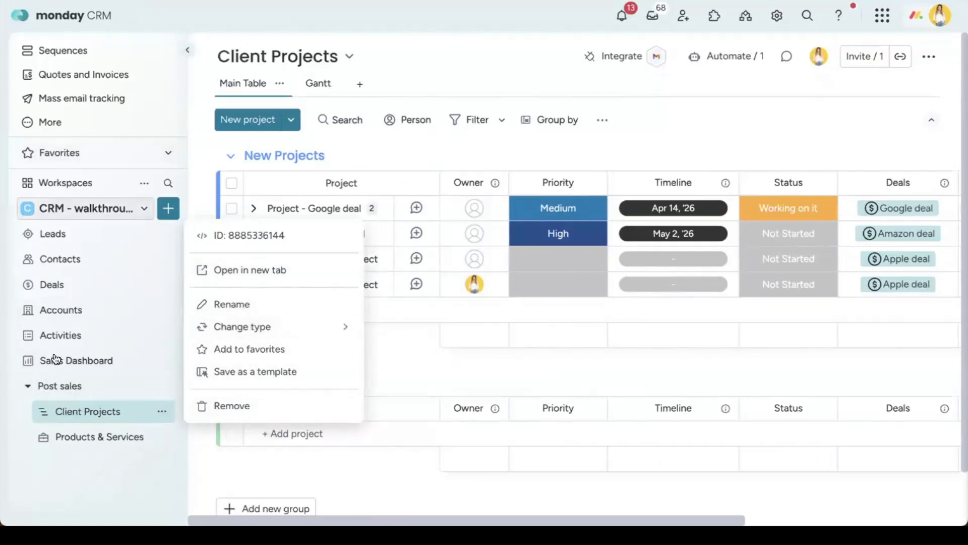
click(437, 359)
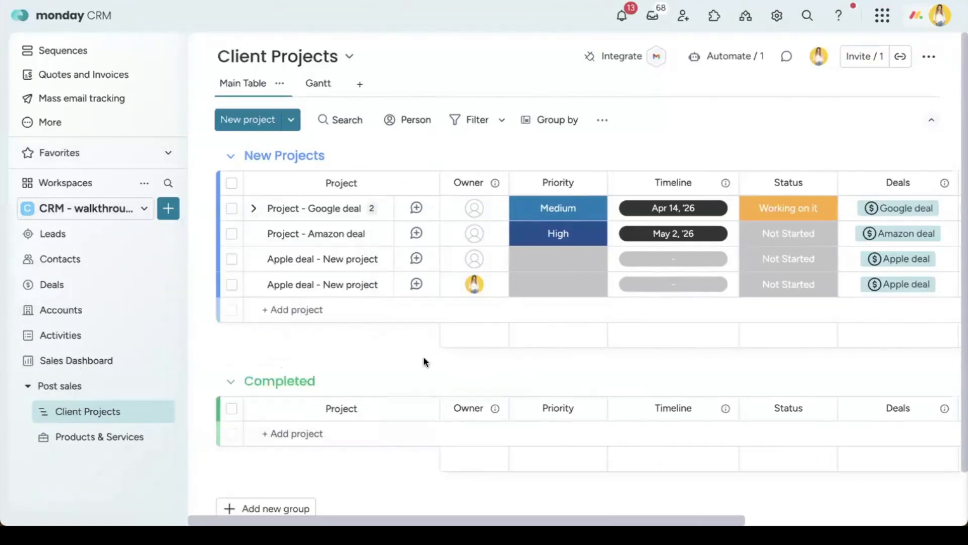
scroll(440, 273, right, 5)
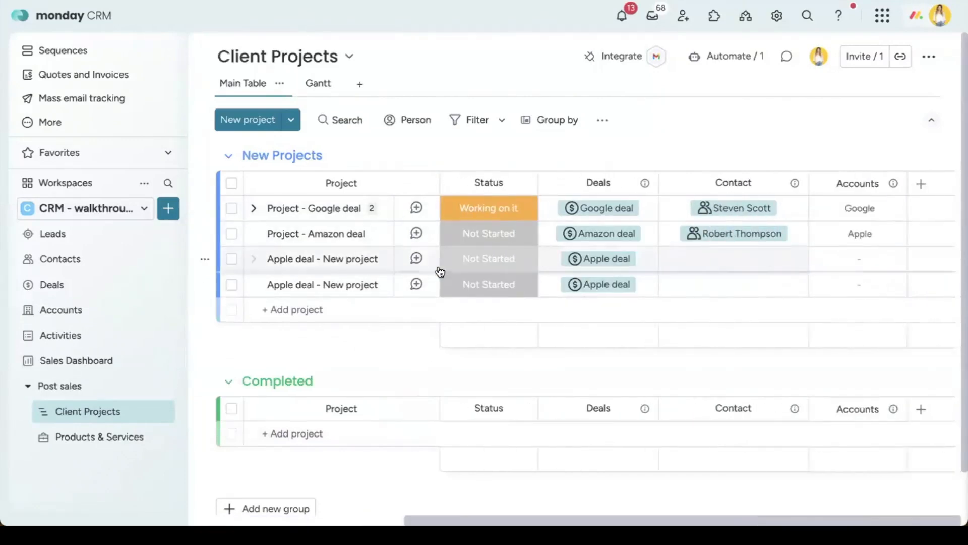
scroll(439, 272, left, 5)
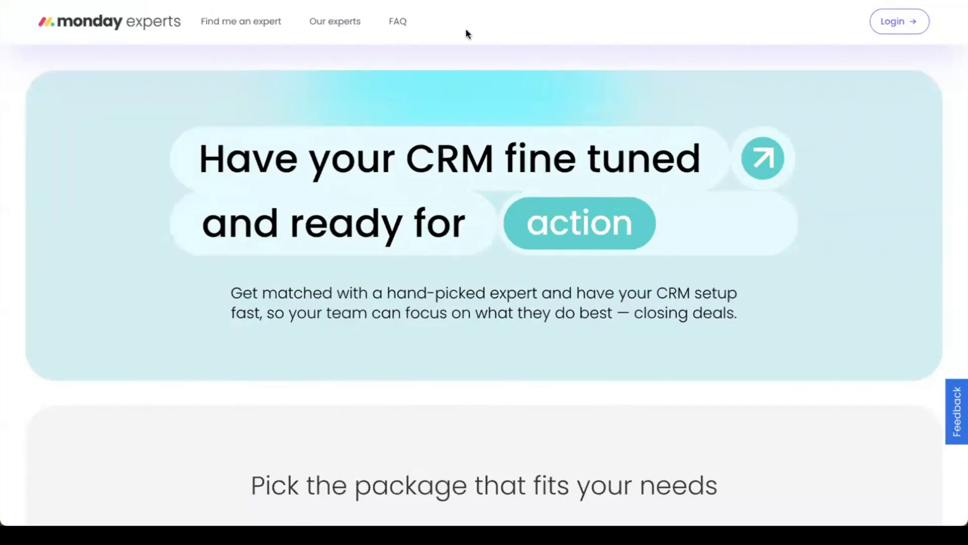
Step: Scroll past the four expert packages, $250 to $150/hour, down to 'The fastest way to set up your CRM'
scroll(853, 166, down, 7)
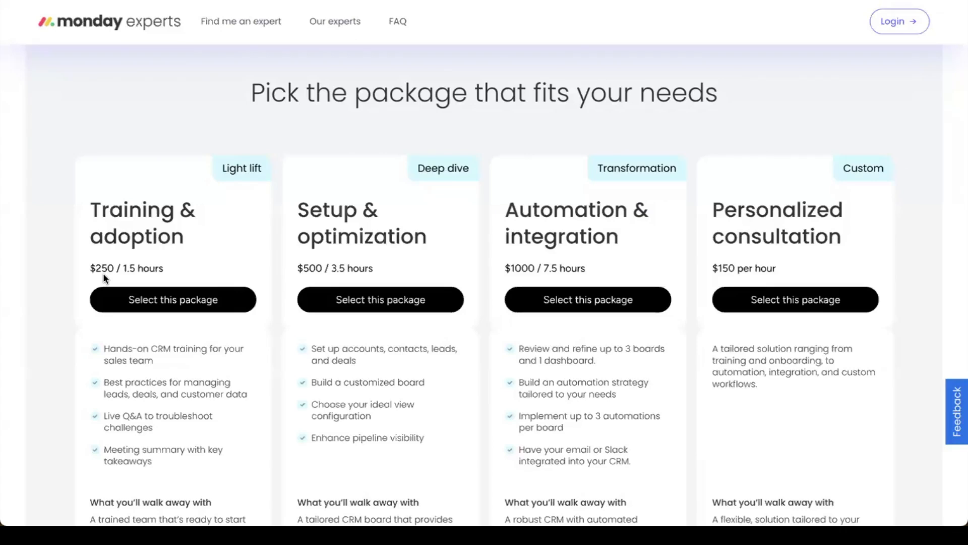
scroll(103, 273, down, 1)
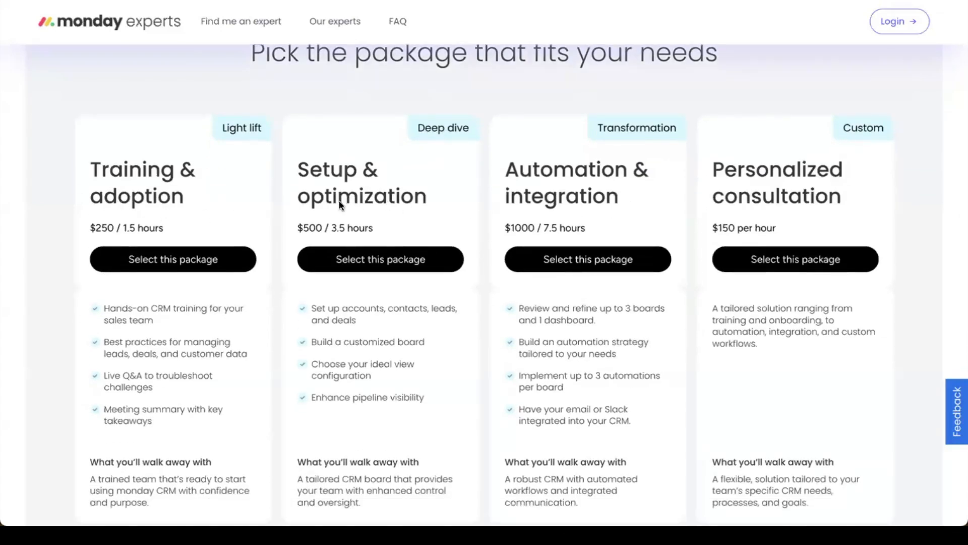
scroll(887, 231, down, 1)
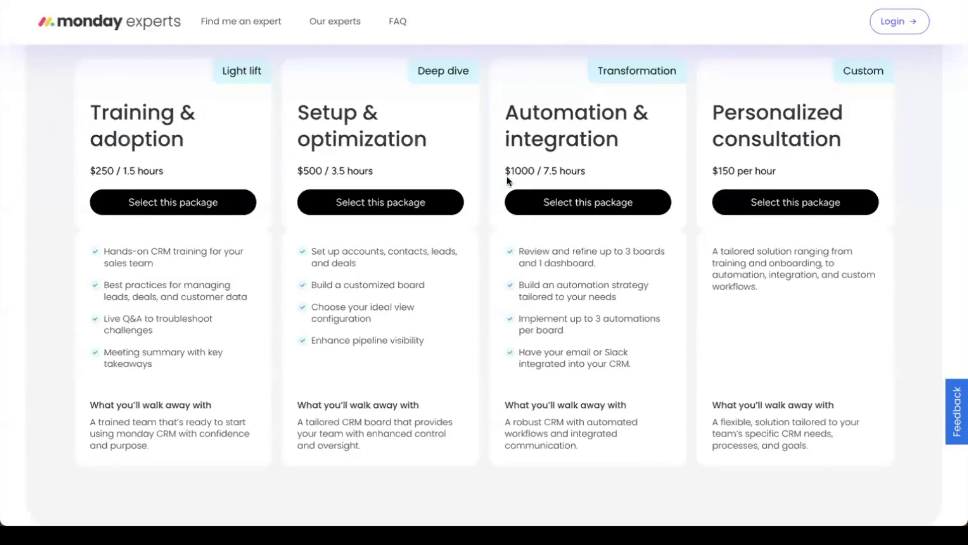
scroll(749, 219, down, 2)
scroll(750, 219, up, 2)
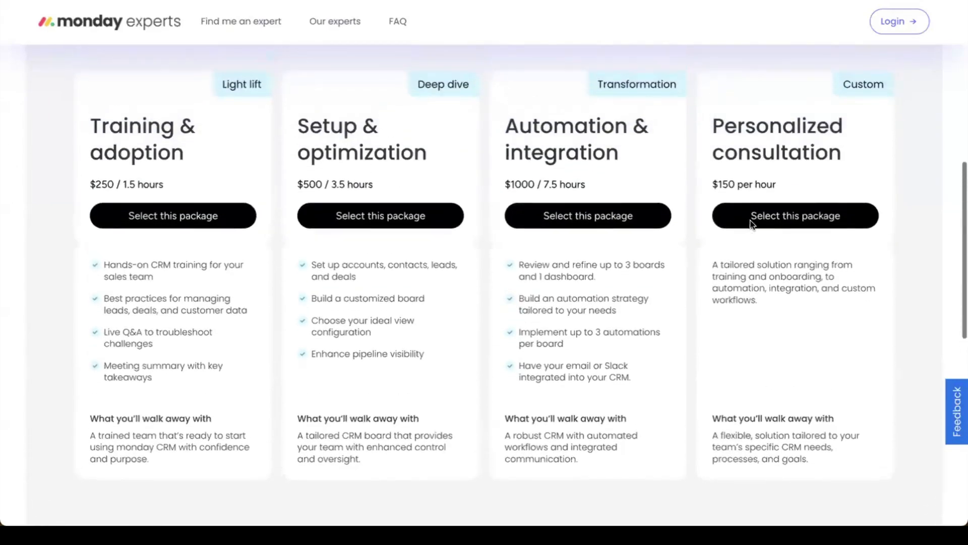
scroll(749, 219, down, 5)
scroll(750, 224, down, 3)
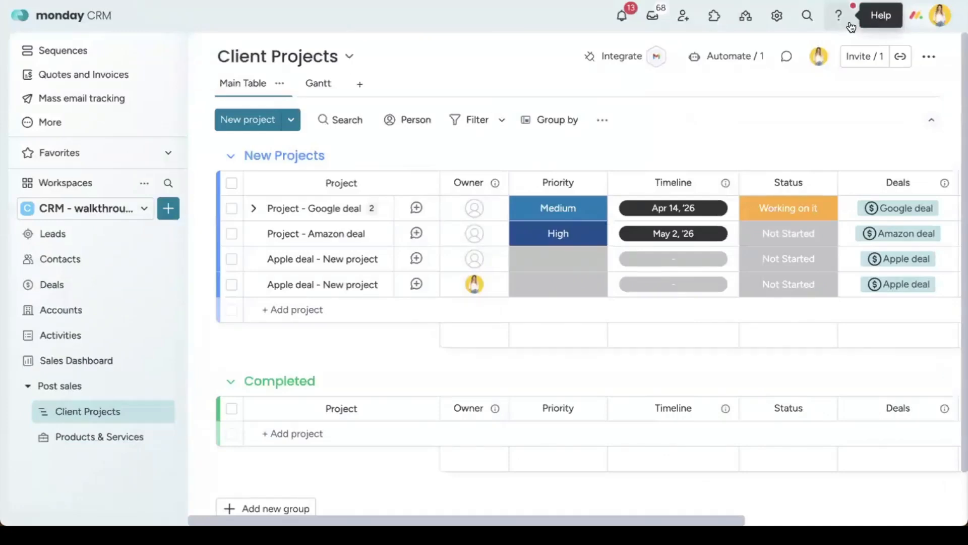
Step: Open Support & Learn from the Help menu and scroll down to its Other ways to get help section
click(836, 27)
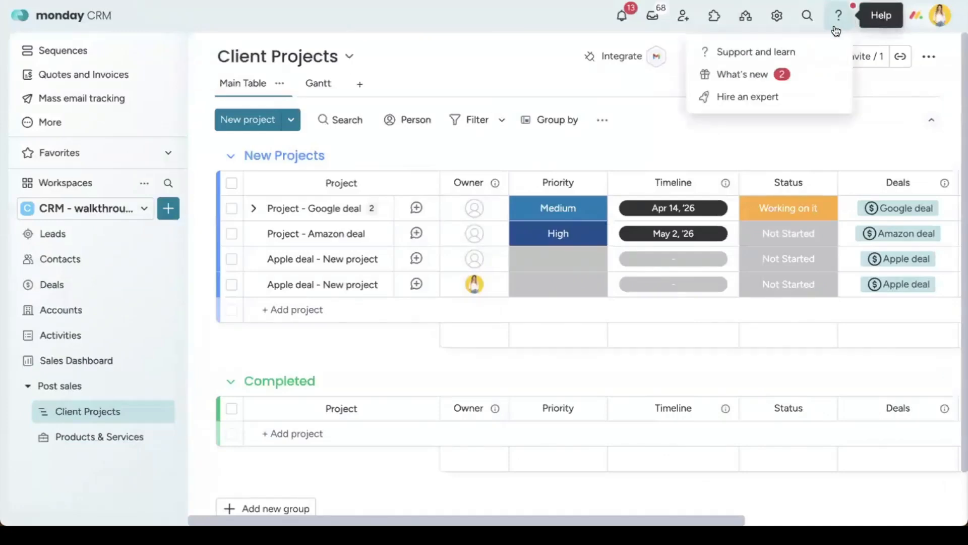
click(780, 56)
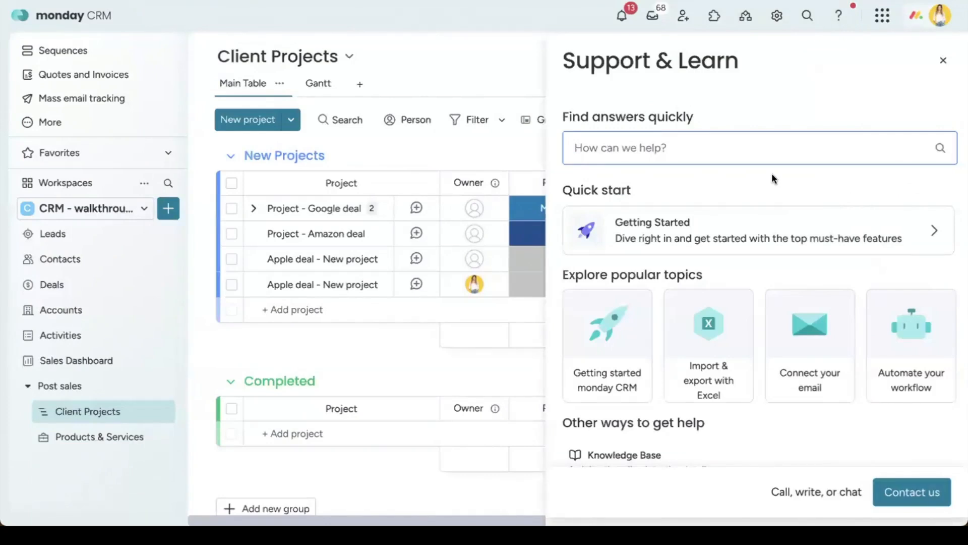
scroll(779, 182, down, 1)
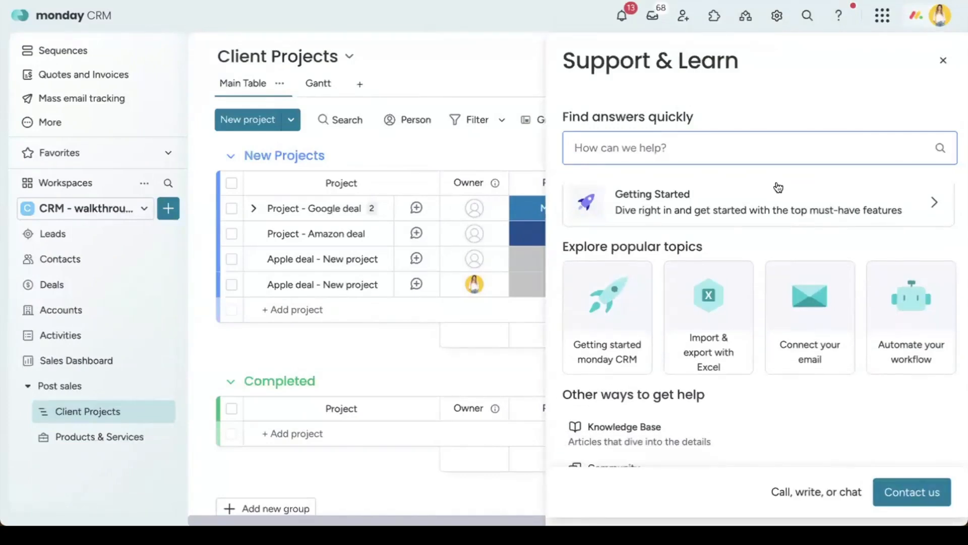
scroll(784, 191, up, 1)
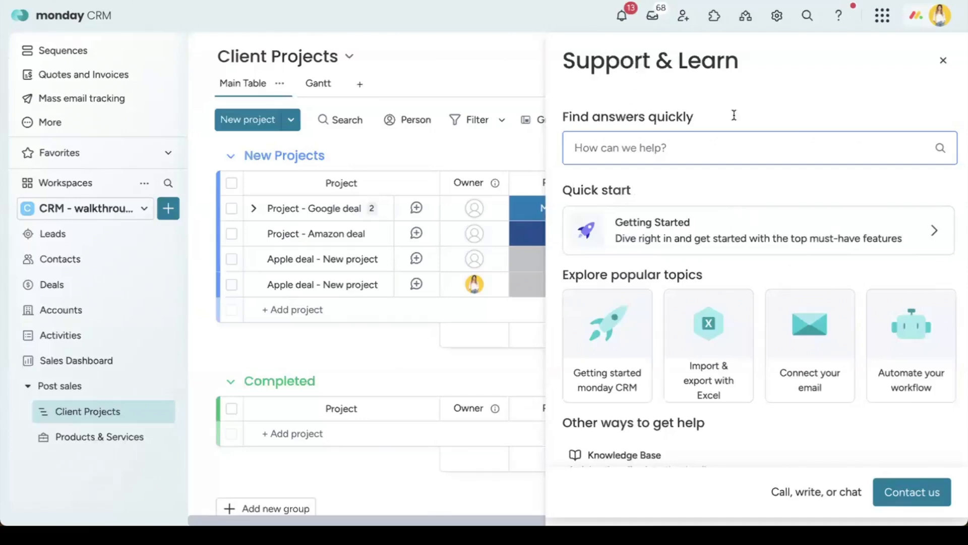
scroll(812, 200, down, 4)
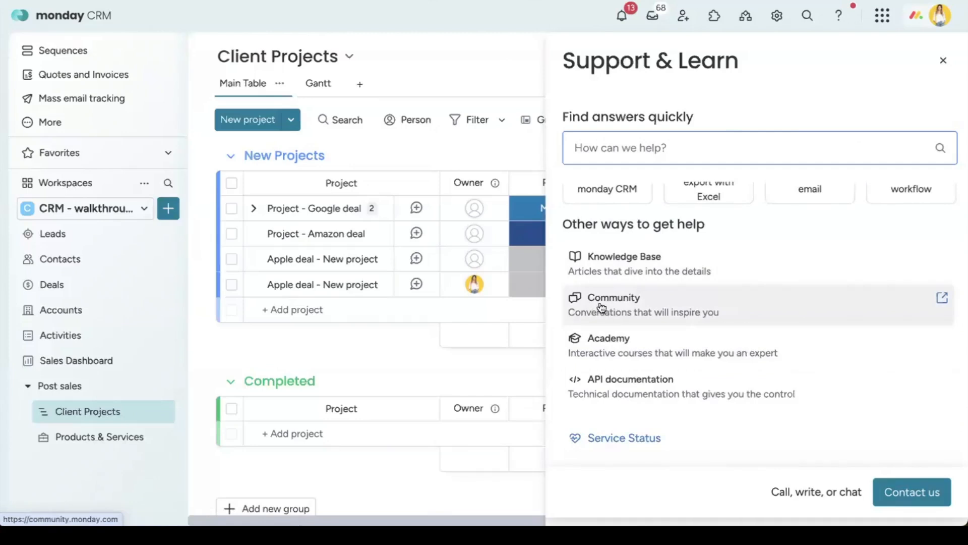
scroll(752, 324, down, 1)
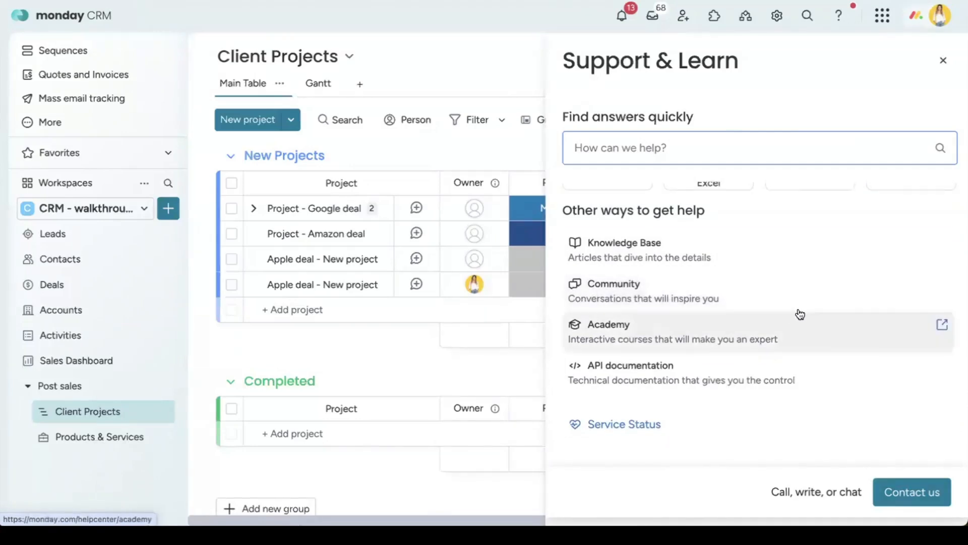